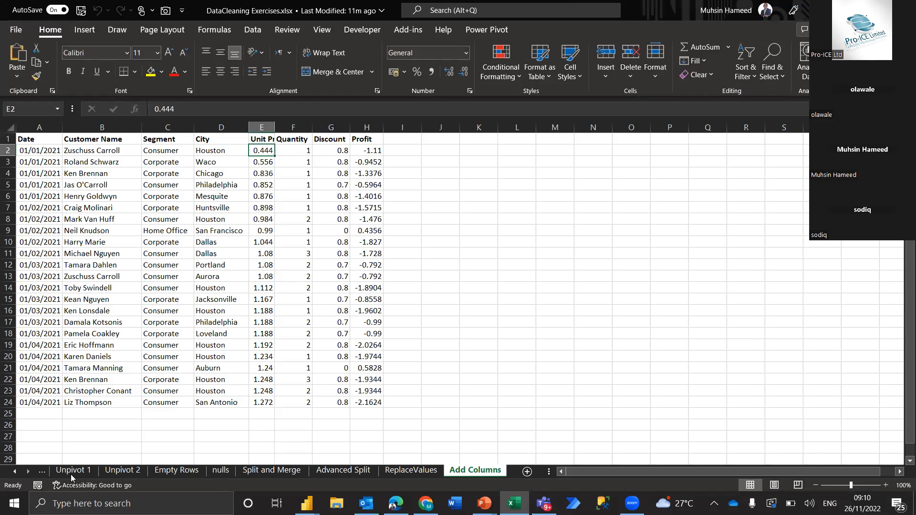
# Go to the Transpose worksheet near the start of the workbook.
pyautogui.click(40, 473)
pyautogui.click(14, 472)
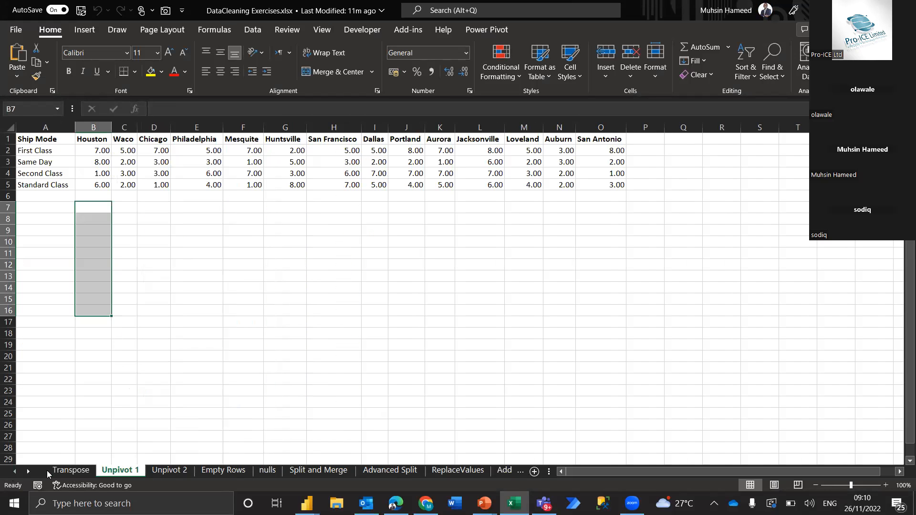
pyautogui.click(69, 471)
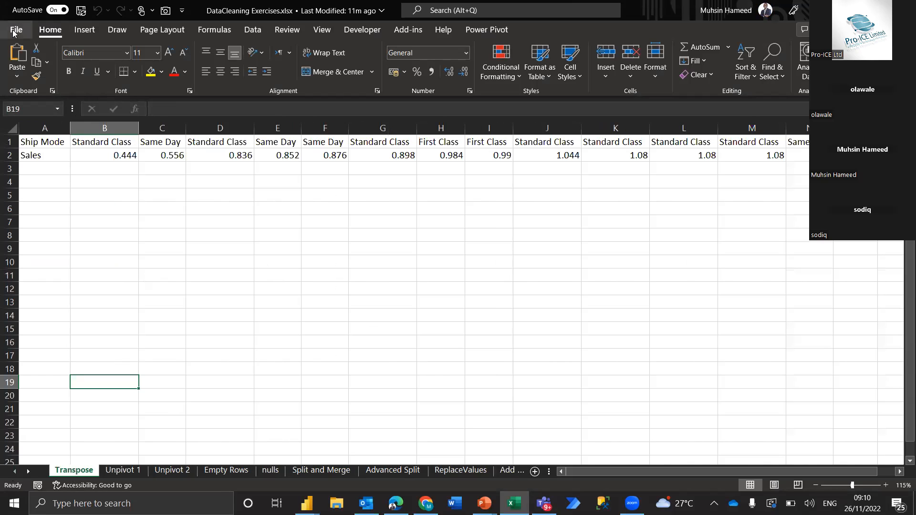
# Save a copy of the workbook to the Desktop as DataCleaning Exercises.xlsx.
pyautogui.hotkey('alt', 'f')
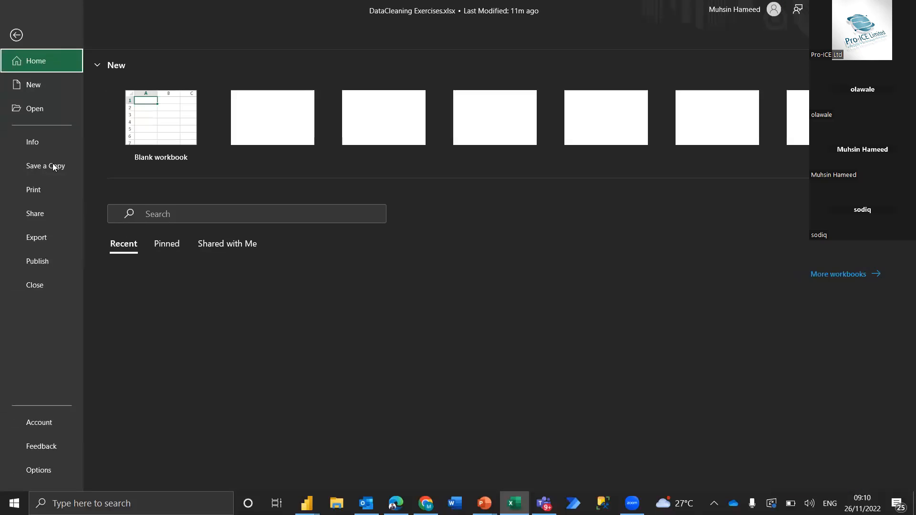
pyautogui.click(53, 165)
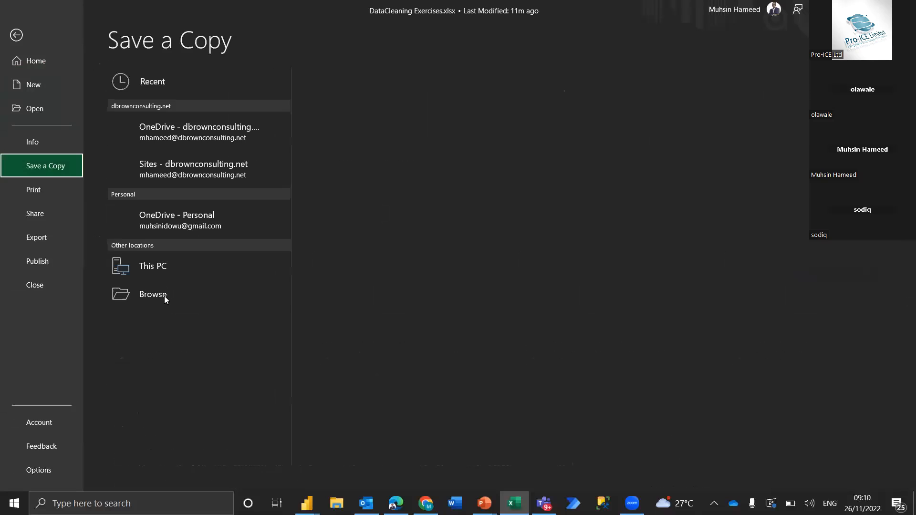
pyautogui.click(156, 322)
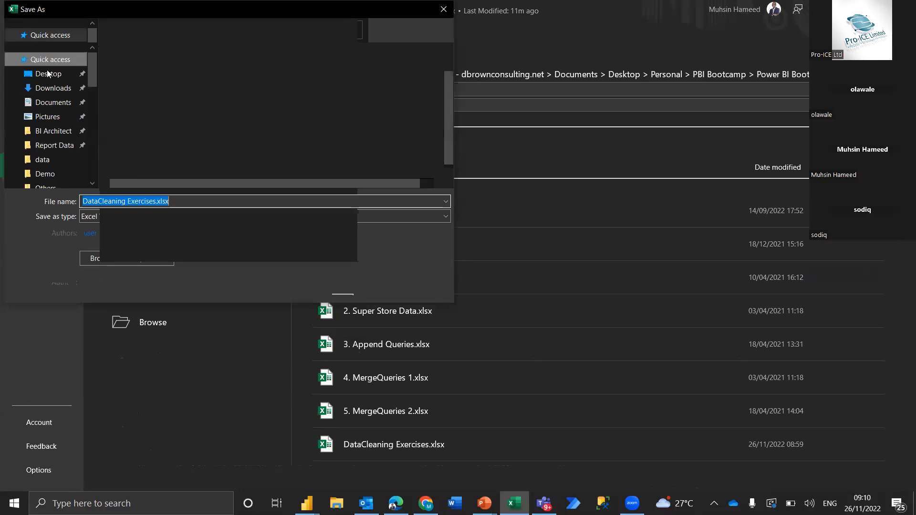
pyautogui.click(45, 93)
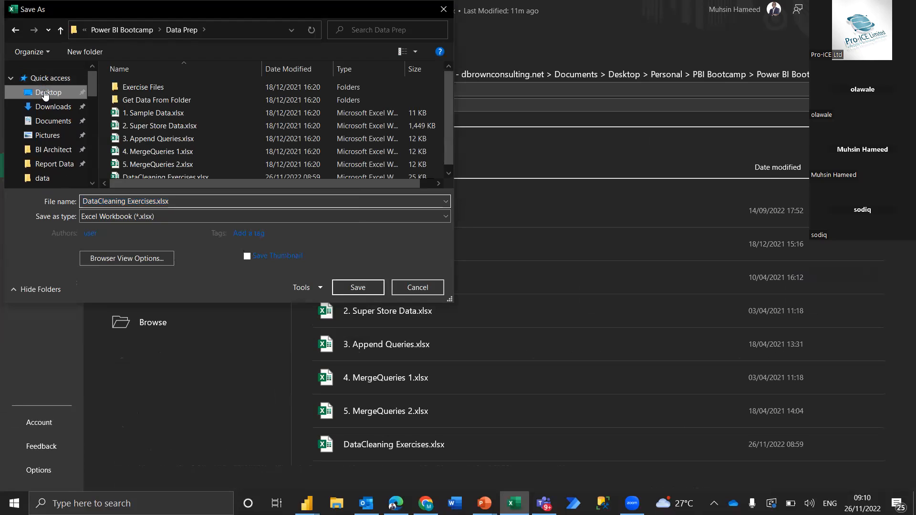
pyautogui.click(353, 292)
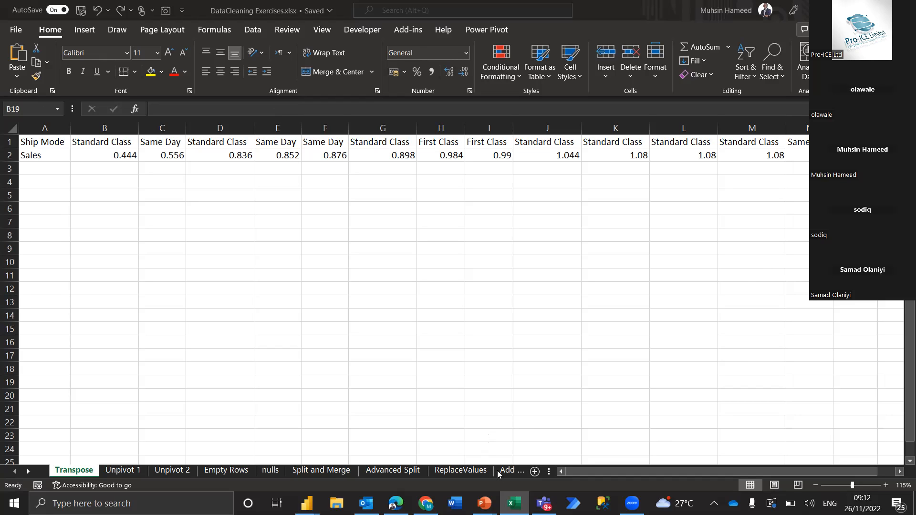
# View the Advanced Split worksheet, and return to the Transpose worksheet.
pyautogui.click(394, 473)
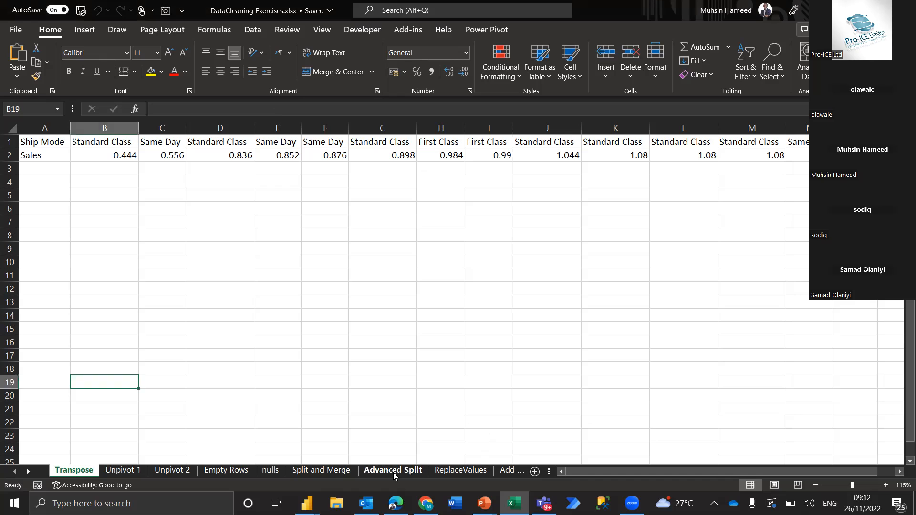
pyautogui.click(393, 472)
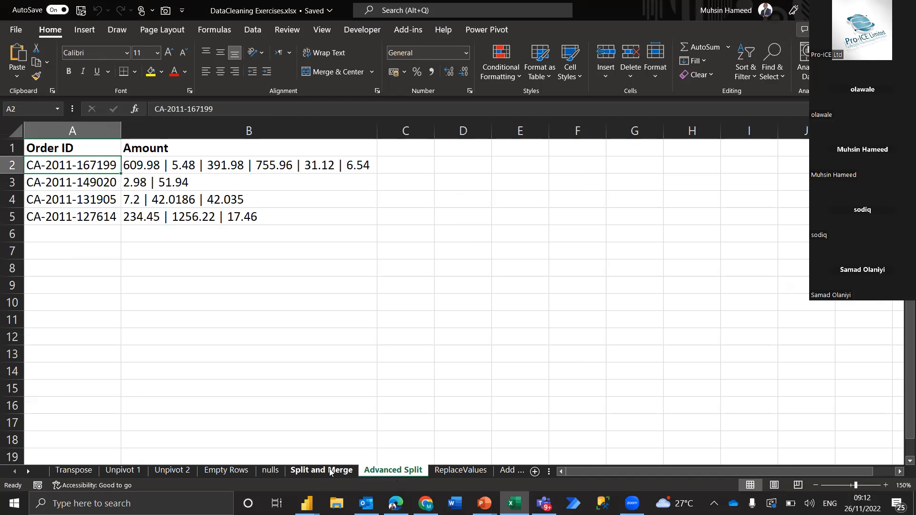
pyautogui.click(68, 472)
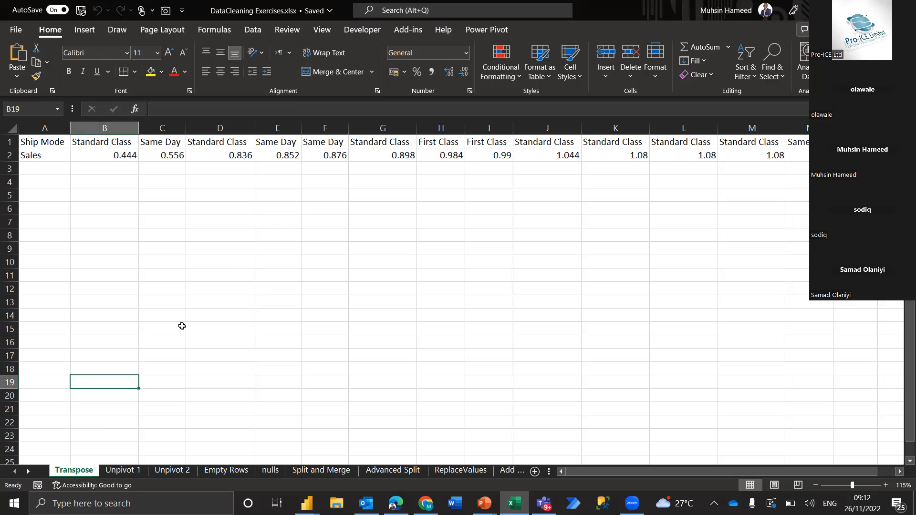
# Examine the Ship Mode and Sales labels in column A and the ship mode entries across row 1 up to column J.
pyautogui.click(45, 143)
pyautogui.click(47, 155)
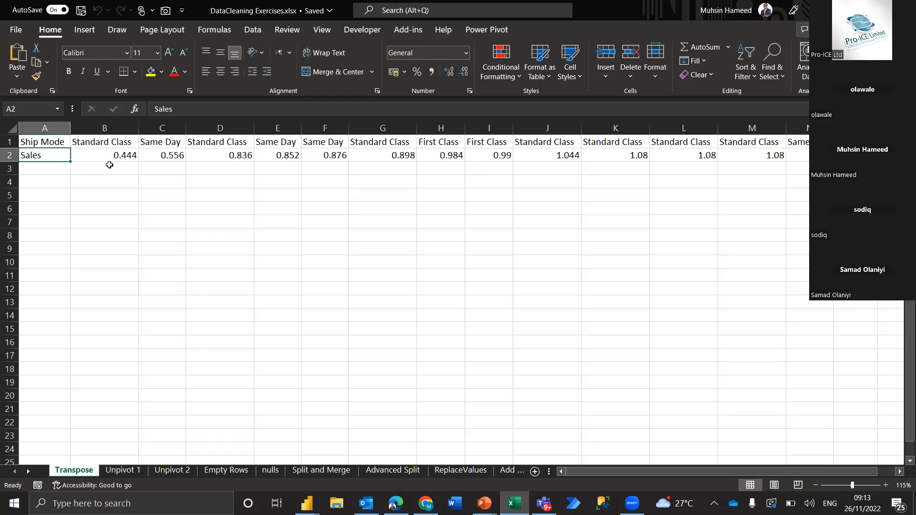
pyautogui.press('Up')
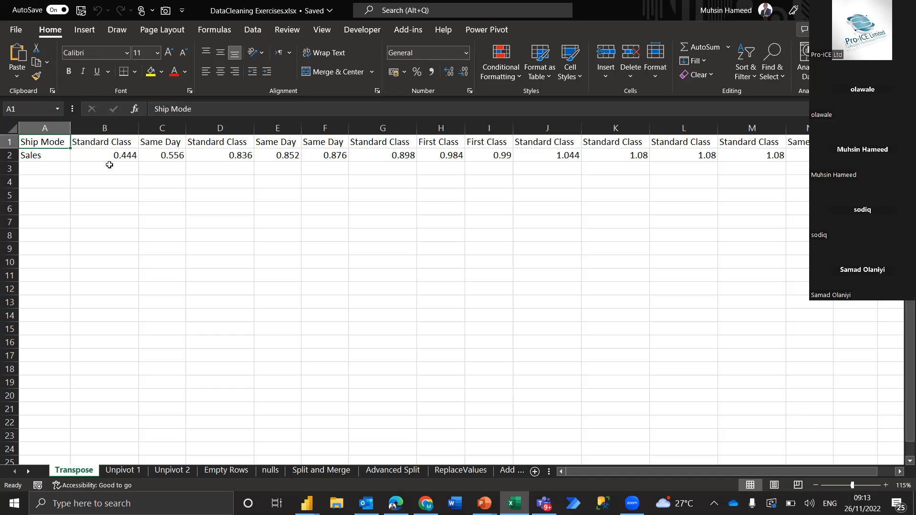
pyautogui.press('Down')
pyautogui.press('Up')
pyautogui.press('Right')
pyautogui.press('Right')
pyautogui.press('Right')
pyautogui.press('Right')
pyautogui.press('Right')
pyautogui.press('Right')
pyautogui.press('Right')
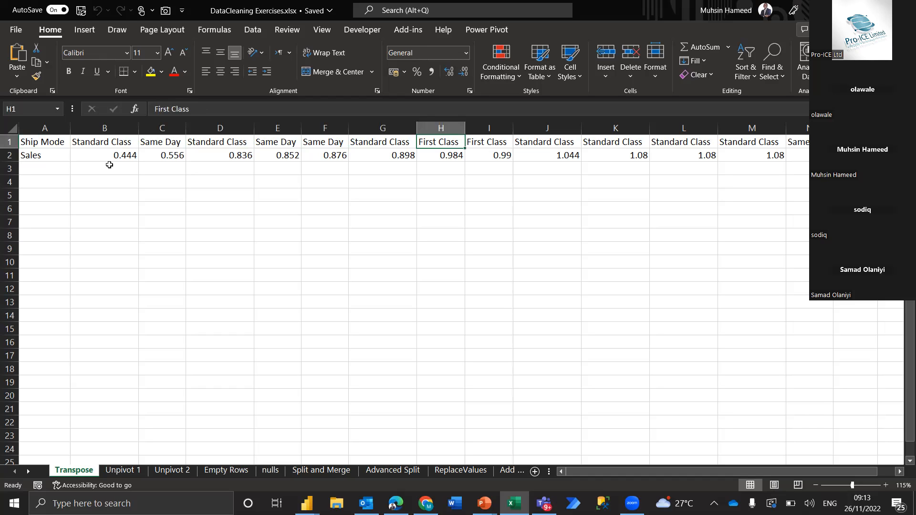
pyautogui.press('Right')
pyautogui.press('Right')
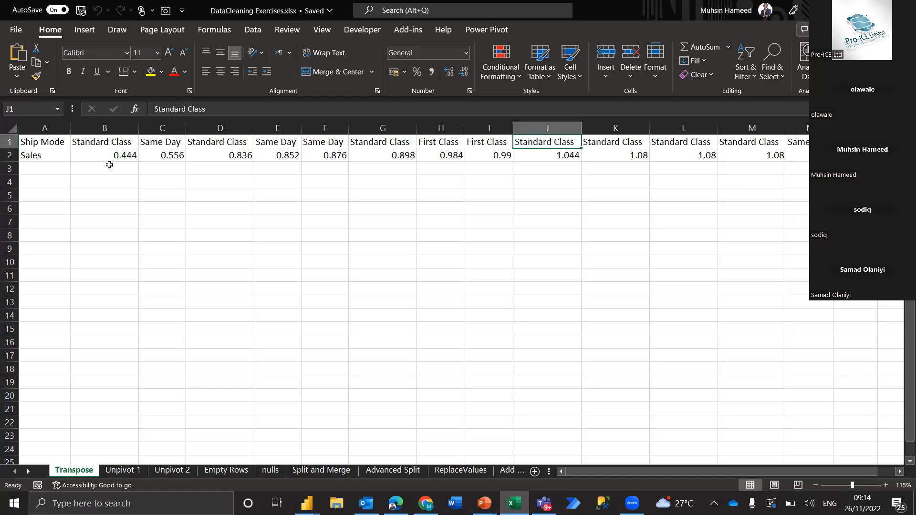
pyautogui.press('Left')
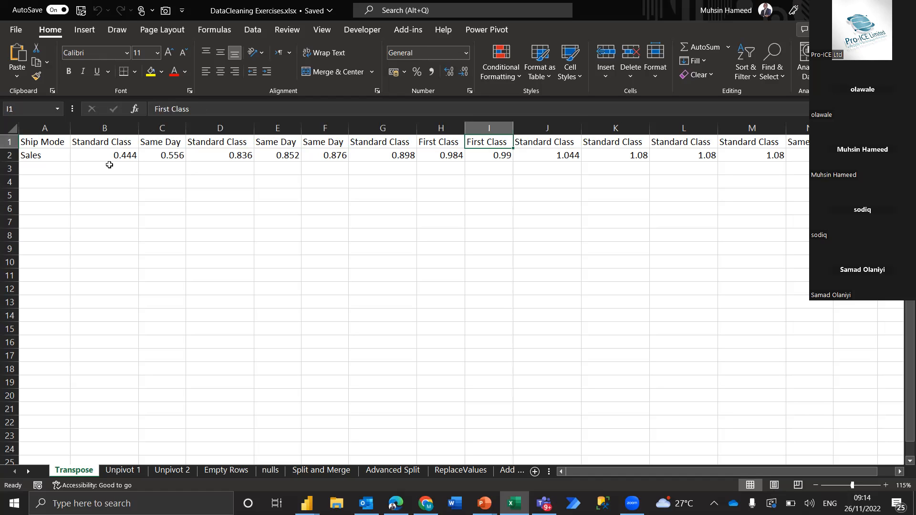
pyautogui.press('Left')
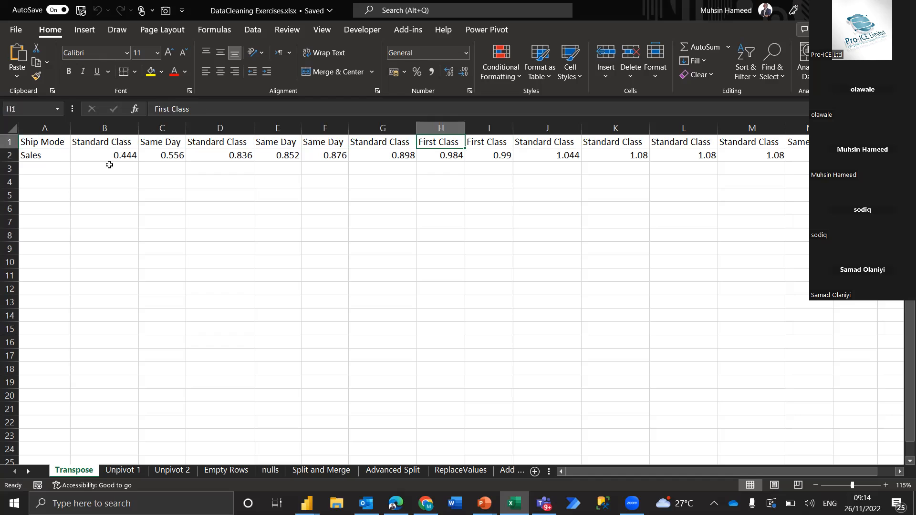
pyautogui.press('Left')
pyautogui.press('Left')
pyautogui.press('Left')
pyautogui.press('Left')
pyautogui.press('Left')
pyautogui.press('Left')
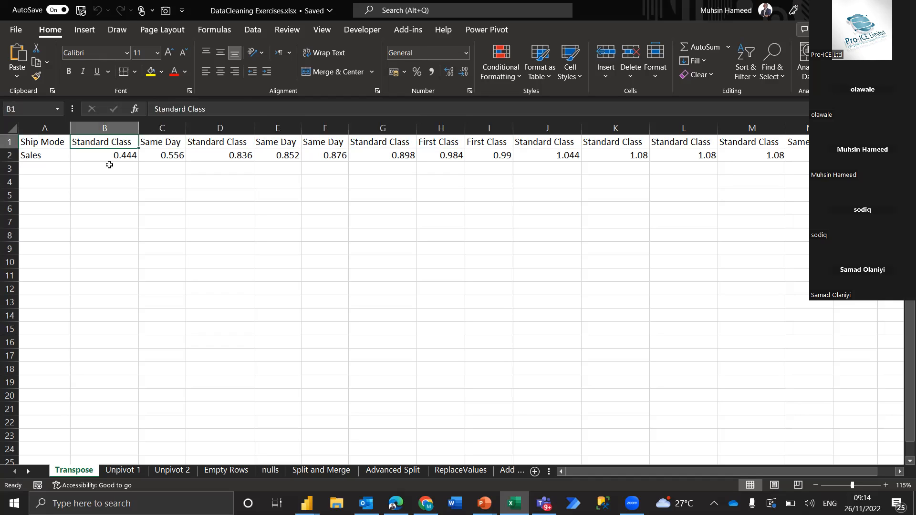
pyautogui.press('Left')
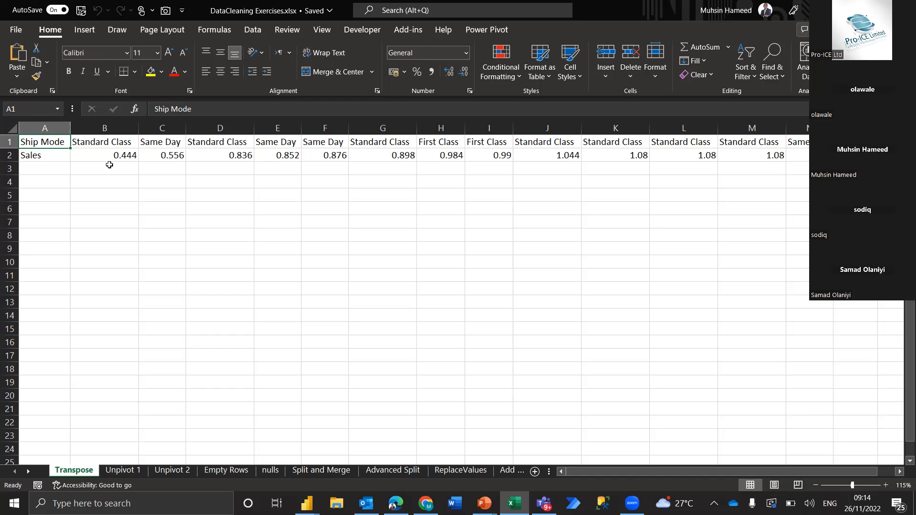
# Check how the ship mode categories repeat as separate columns in row 1, and return to cell A1.
pyautogui.press('Down')
pyautogui.press('Right')
pyautogui.press('Up')
pyautogui.press('Right')
pyautogui.press('Right')
pyautogui.press('Right')
pyautogui.press('Right')
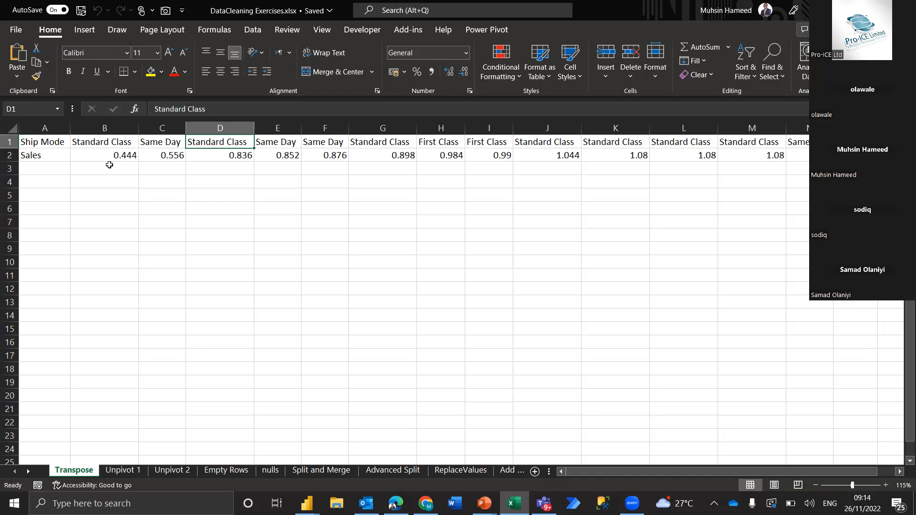
pyautogui.press('Left')
pyautogui.press('Right')
pyautogui.press('Right')
pyautogui.press('Right')
pyautogui.press('Right')
pyautogui.press('Right')
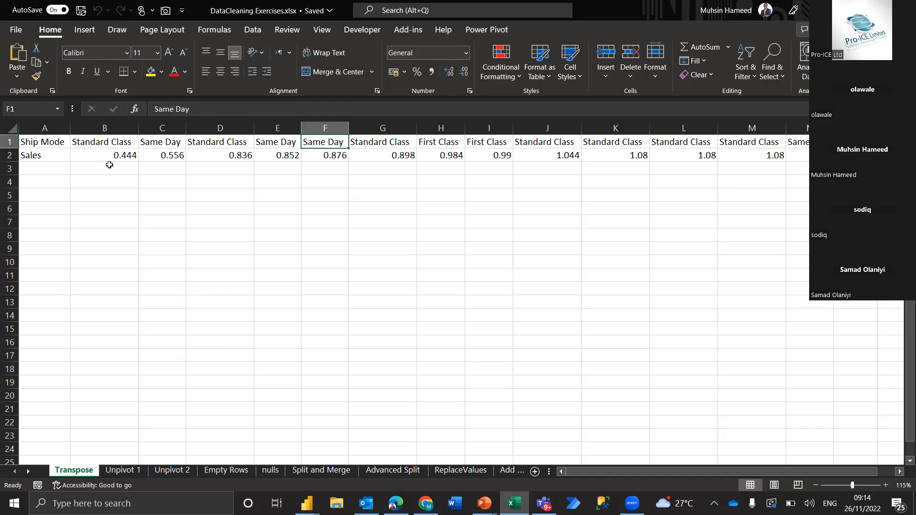
pyautogui.press('Right')
pyautogui.press('Right')
pyautogui.press('Left')
pyautogui.press('Left')
pyautogui.press('Left')
pyautogui.press('Left')
pyautogui.press('Left')
pyautogui.press('Left')
pyautogui.press('Left')
pyautogui.press('Left')
pyautogui.press('Left')
pyautogui.press('Left')
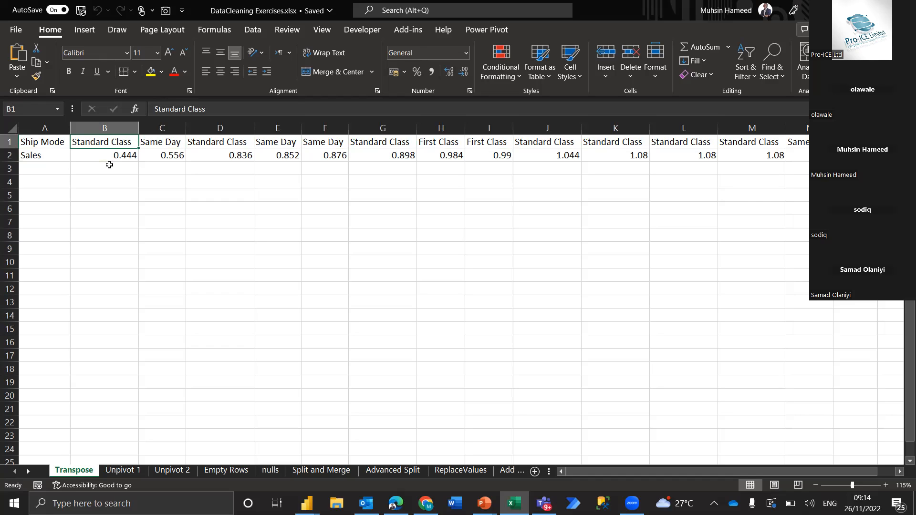
pyautogui.press('Left')
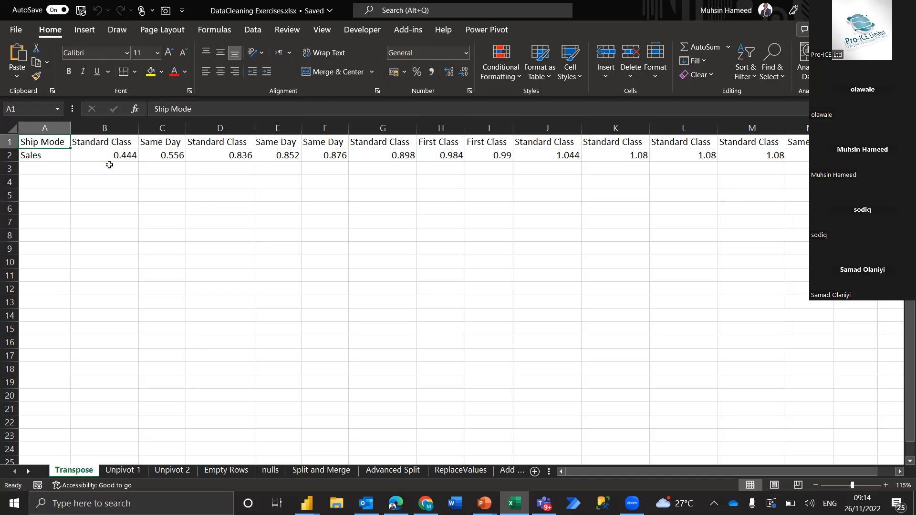
# Highlight column A and the data range B1:N2 to inspect the layout, and return to cell A1.
pyautogui.hotkey('ctrl', 'space')
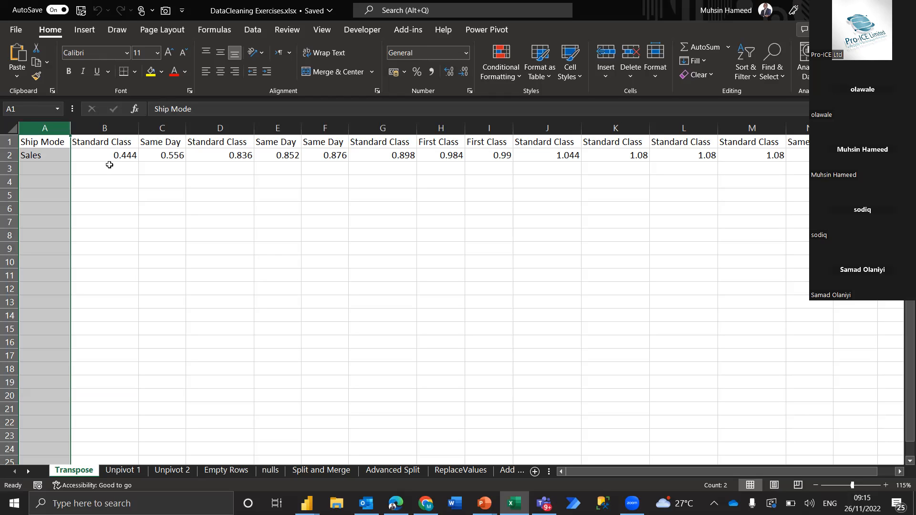
pyautogui.press('Right')
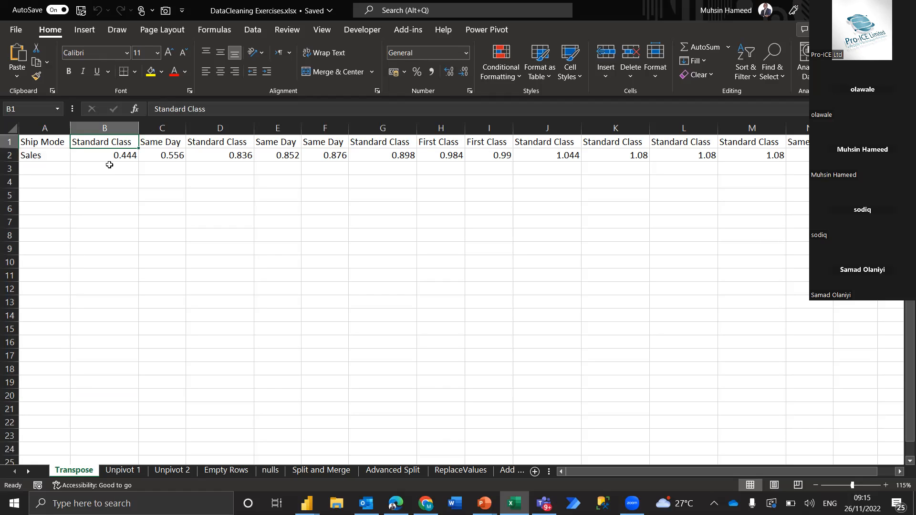
pyautogui.hotkey('ctrl', 'shift', 'Right')
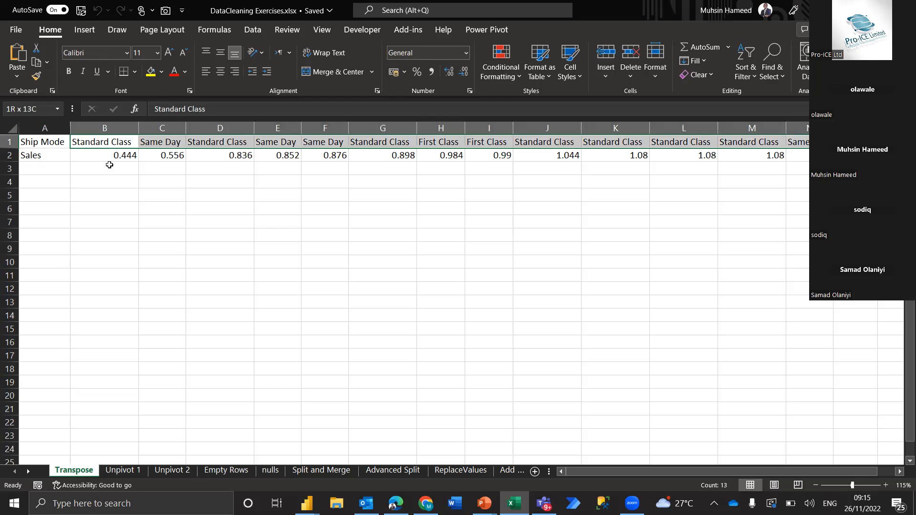
pyautogui.hotkey('ctrl', 'shift', 'Down')
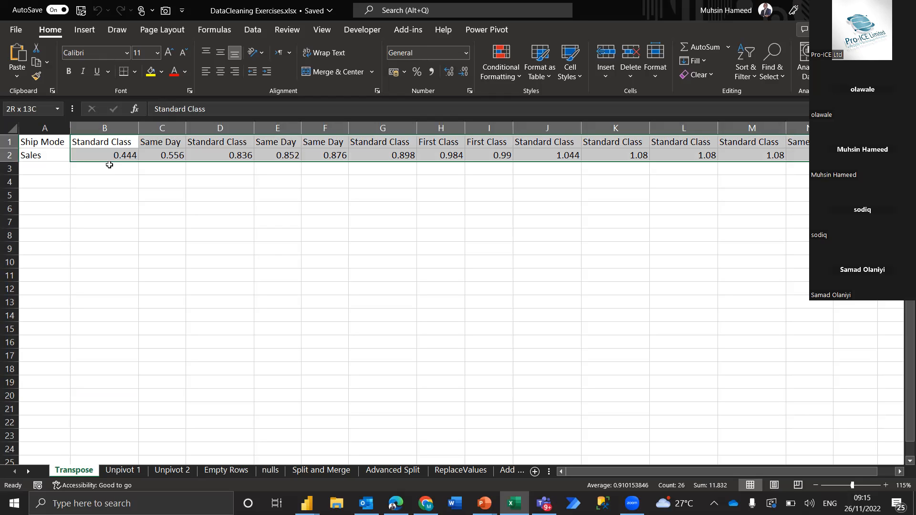
pyautogui.hotkey('ctrl', 'Home')
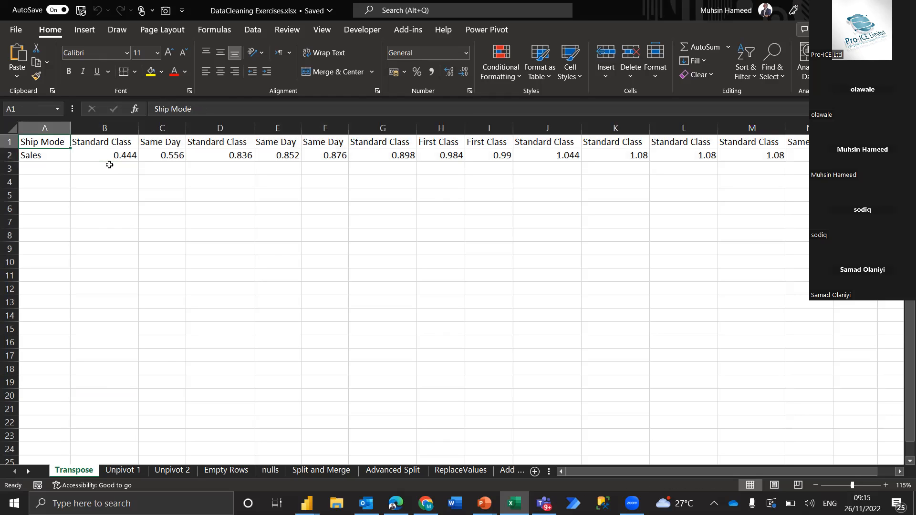
# Copy the whole Ship Mode and Sales table in A1:N2 and paste it transposed starting at cell D7.
pyautogui.hotkey('ctrl', 'shift', 'Right')
pyautogui.hotkey('ctrl', 'shift', 'Down')
pyautogui.hotkey('ctrl', 'c')
pyautogui.press('Down')
pyautogui.press('Down')
pyautogui.press('Down')
pyautogui.press('Down')
pyautogui.press('Down')
pyautogui.press('Down')
pyautogui.press('Right')
pyautogui.press('Right')
pyautogui.press('Right')
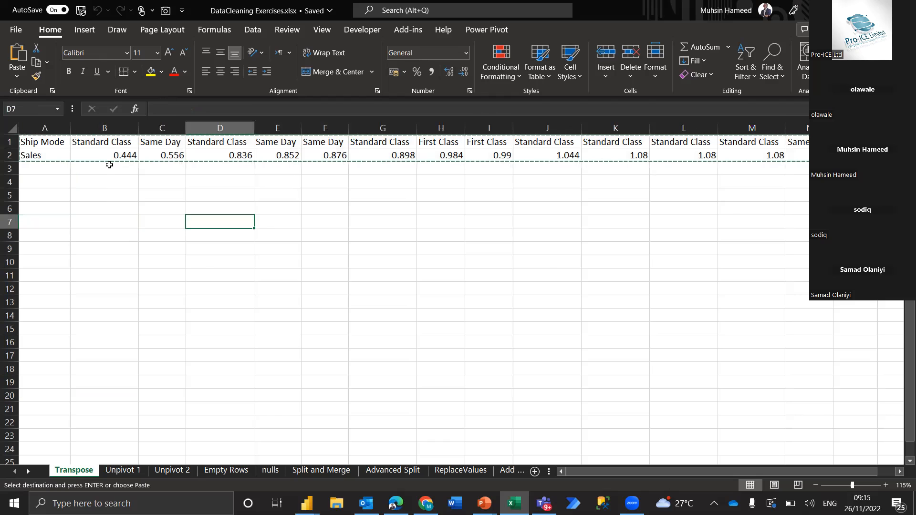
pyautogui.hotkey('alt', 'h')
pyautogui.press('v')
pyautogui.press('t')
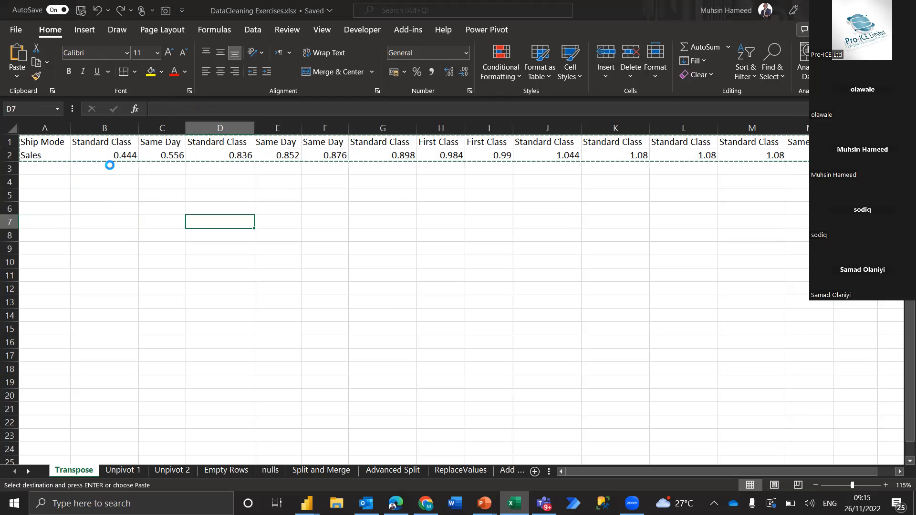
# Make the Ship Mode and Sales headers in D7:E7 of the transposed table bold, and clear the copy marquee.
pyautogui.press('Down')
pyautogui.press('Down')
pyautogui.press('Down')
pyautogui.press('Down')
pyautogui.press('Down')
pyautogui.press('Up')
pyautogui.press('Up')
pyautogui.press('Up')
pyautogui.press('Up')
pyautogui.press('Up')
pyautogui.press('Up')
pyautogui.hotkey('shift', 'Right')
pyautogui.press('Escape')
pyautogui.hotkey('ctrl', 'b')
# Examine the entries in the Ship Mode column of the transposed table.
pyautogui.press('Down')
pyautogui.press('Down')
pyautogui.press('Down')
pyautogui.press('Up')
pyautogui.press('Up')
pyautogui.press('Down')
pyautogui.press('Down')
pyautogui.press('Down')
pyautogui.press('Down')
pyautogui.press('Down')
pyautogui.press('Down')
pyautogui.press('Down')
pyautogui.press('Down')
pyautogui.press('Down')
pyautogui.press('Down')
pyautogui.press('Down')
pyautogui.press('Down')
pyautogui.press('Up')
pyautogui.press('Up')
pyautogui.press('Up')
pyautogui.press('Up')
pyautogui.press('Up')
pyautogui.press('Up')
pyautogui.press('Up')
pyautogui.press('Up')
pyautogui.press('Up')
pyautogui.press('Up')
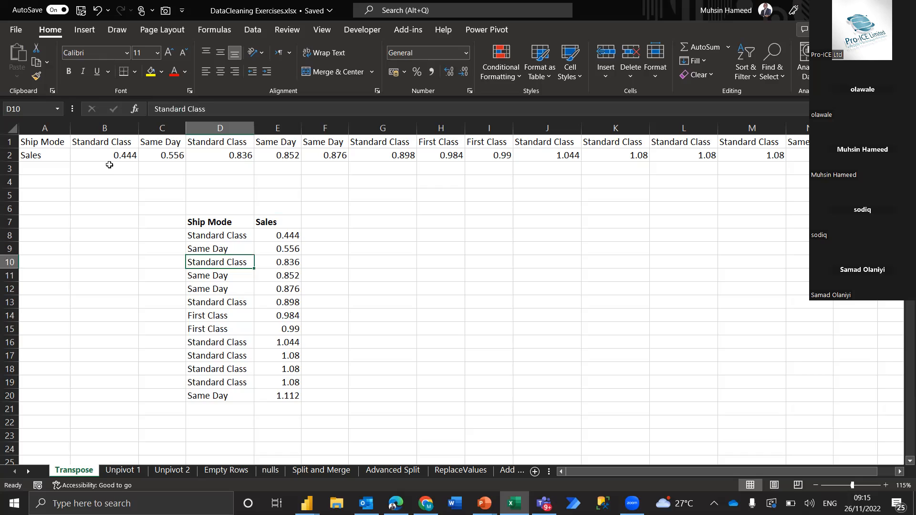
pyautogui.press('Down')
pyautogui.press('Down')
pyautogui.press('Down')
pyautogui.press('Down')
pyautogui.press('Down')
pyautogui.press('Down')
pyautogui.press('Down')
pyautogui.press('Up')
pyautogui.press('Up')
pyautogui.press('Up')
pyautogui.press('Up')
pyautogui.press('Up')
pyautogui.press('Up')
pyautogui.press('Up')
pyautogui.press('Up')
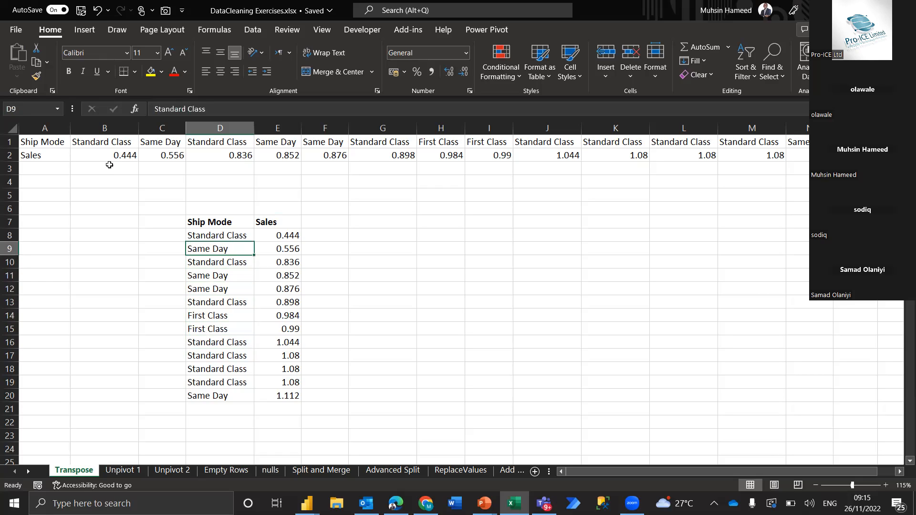
pyautogui.press('Up')
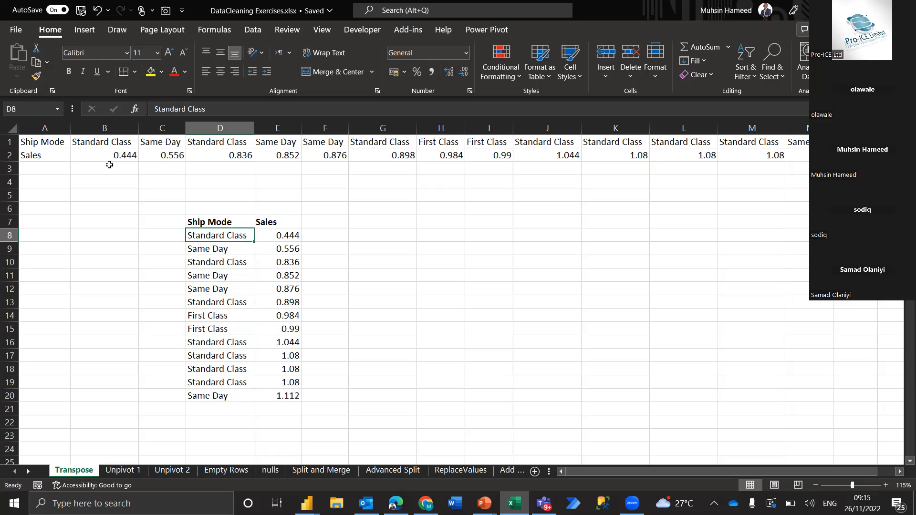
# Examine the values in the Sales column of the transposed table against their ship modes.
pyautogui.press('Up')
pyautogui.press('Down')
pyautogui.press('Right')
pyautogui.press('Down')
pyautogui.press('Down')
pyautogui.press('Down')
pyautogui.press('Down')
pyautogui.press('Down')
pyautogui.press('Left')
pyautogui.press('Right')
pyautogui.press('Down')
pyautogui.press('Down')
pyautogui.press('Down')
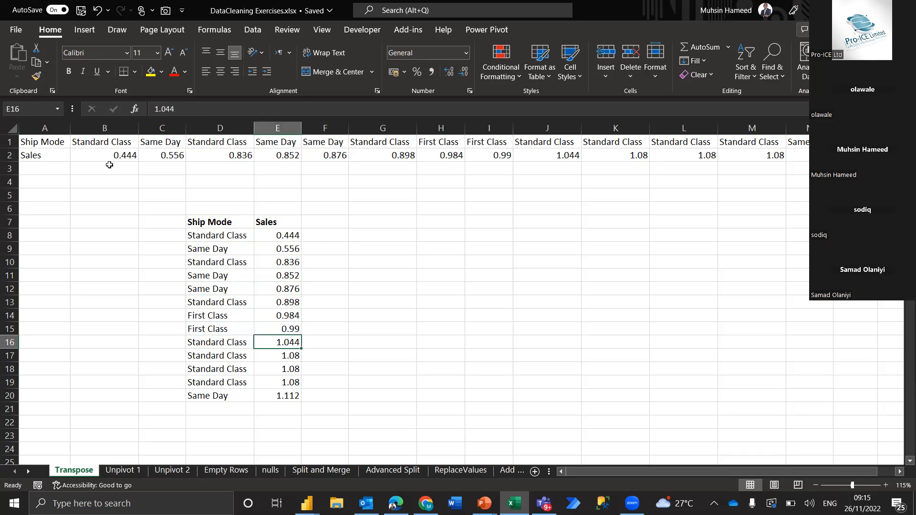
pyautogui.press('Up')
pyautogui.press('Up')
pyautogui.press('Up')
pyautogui.press('Up')
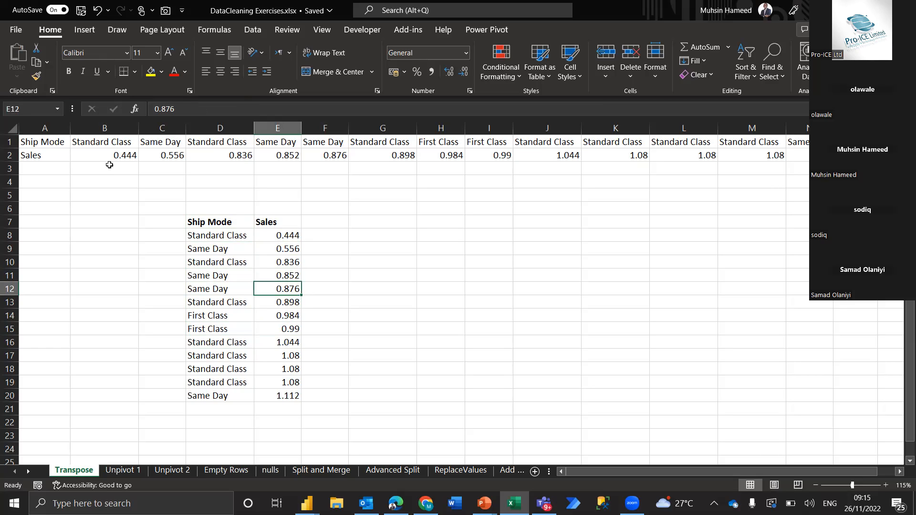
pyautogui.press('Up')
pyautogui.press('Up')
pyautogui.press('Up')
pyautogui.press('Up')
pyautogui.press('Up')
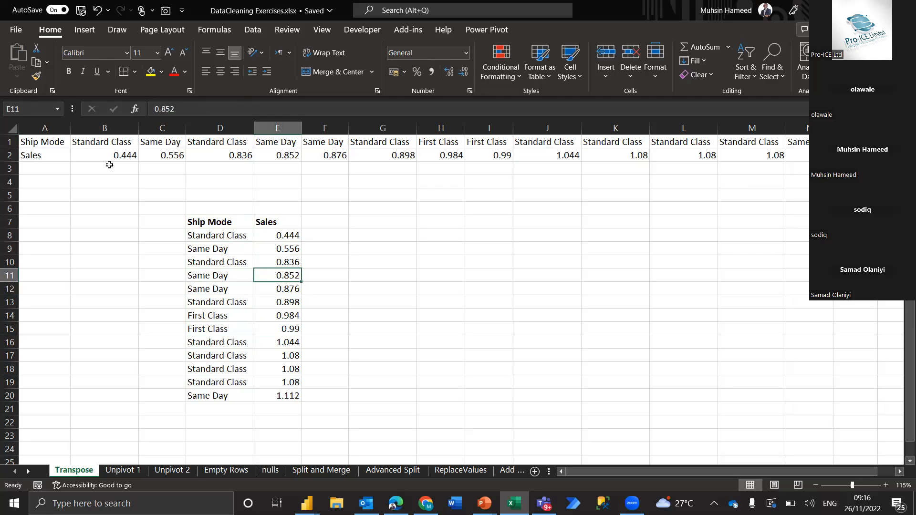
# Examine the Ship Mode entries across row 1 of the original horizontal table.
pyautogui.hotkey('ctrl', 'Up')
pyautogui.press('Up')
pyautogui.press('Right')
pyautogui.press('Right')
pyautogui.press('Right')
pyautogui.press('Right')
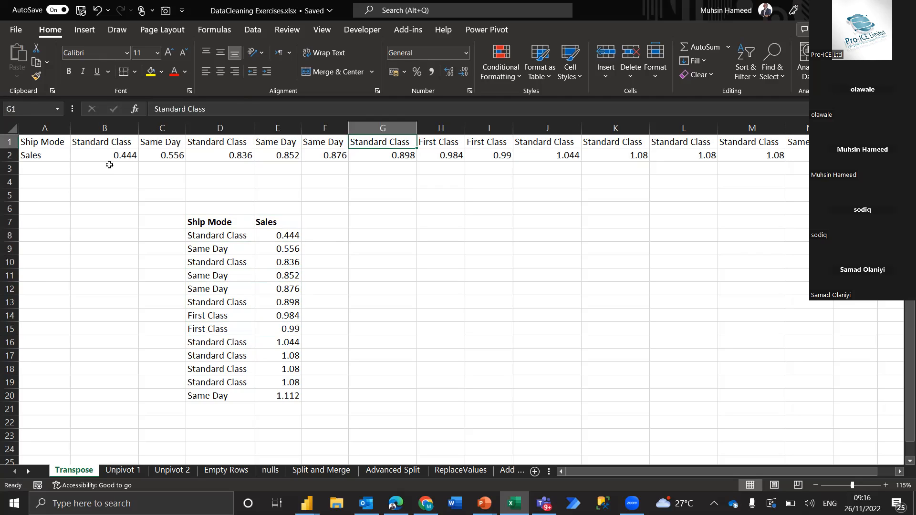
pyautogui.press('Left')
pyautogui.press('Left')
pyautogui.press('Left')
pyautogui.press('Left')
pyautogui.press('Left')
pyautogui.press('Left')
pyautogui.press('Left')
pyautogui.press('Left')
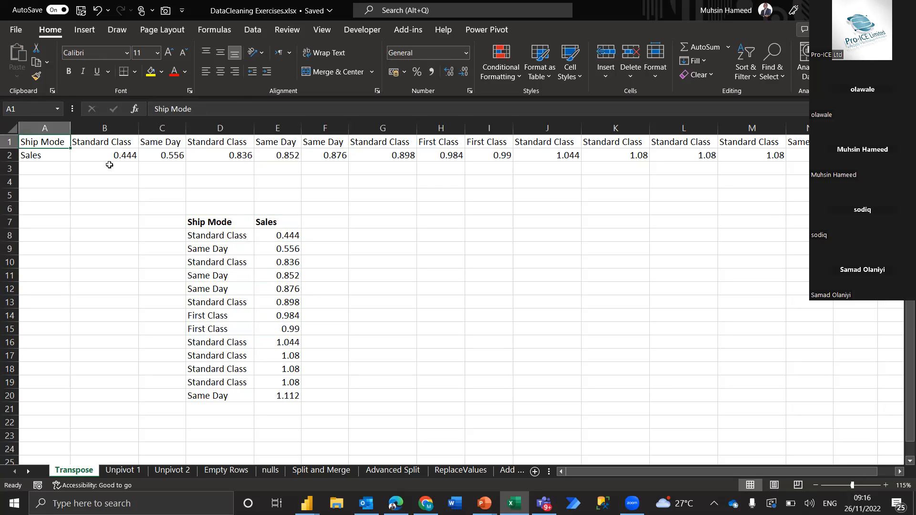
pyautogui.press('Right')
pyautogui.press('Left')
pyautogui.press('Right')
pyautogui.press('Right')
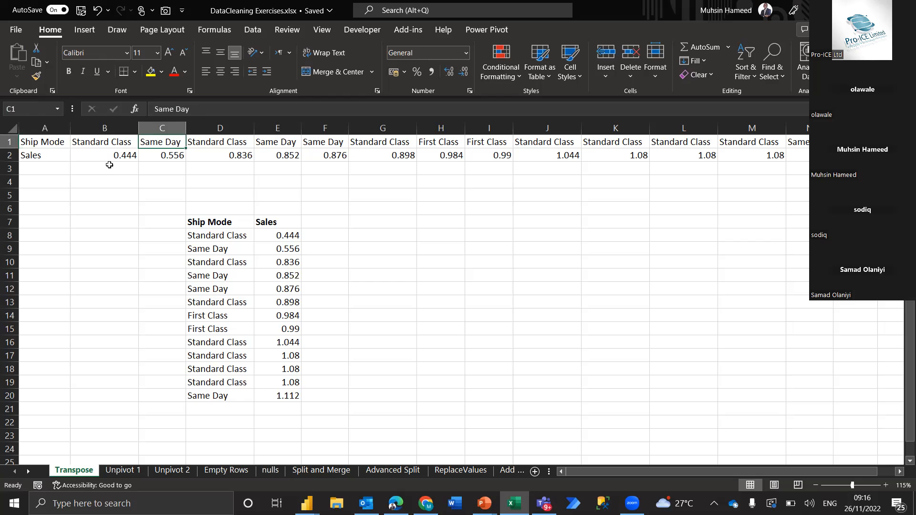
pyautogui.press('Right')
pyautogui.press('Left')
pyautogui.press('Right')
pyautogui.press('Left')
pyautogui.press('Left')
pyautogui.press('Left')
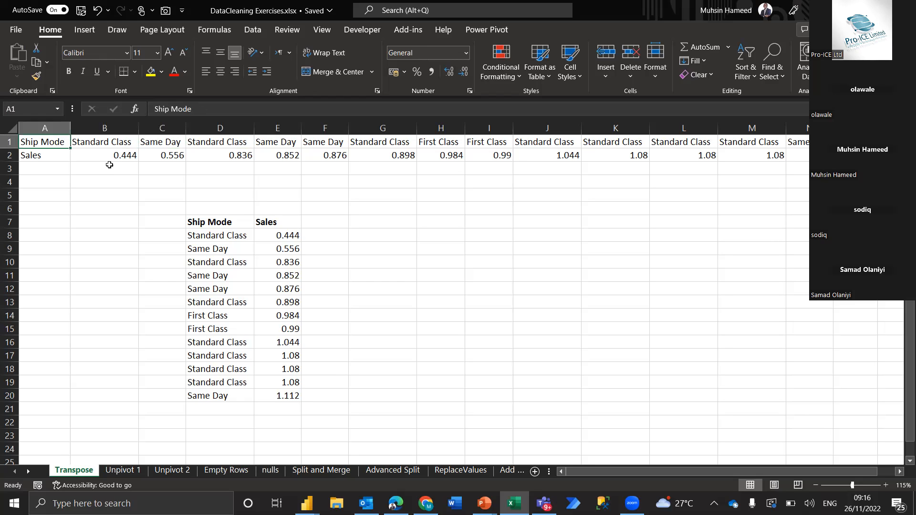
# Compare the Ship Mode and Sales labels in A1:A2 with the headers and first rows of the transposed table.
pyautogui.hotkey('shift', 'Down')
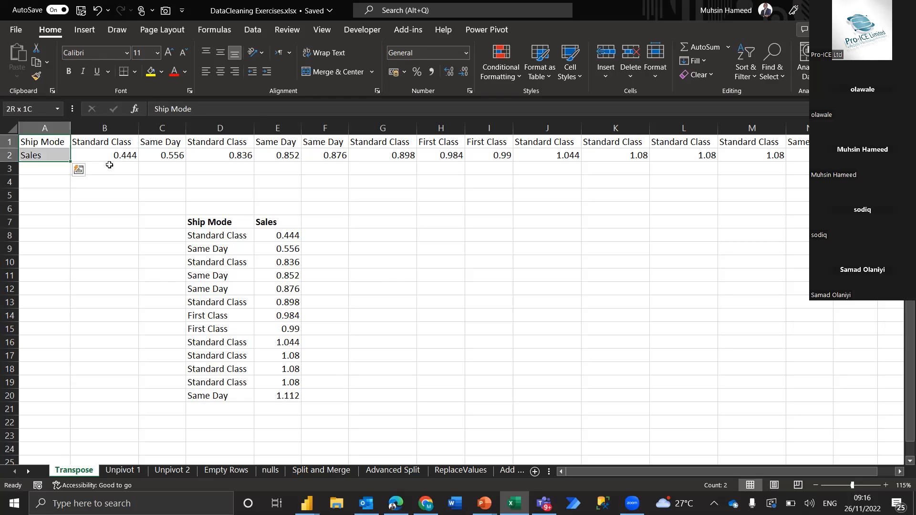
pyautogui.press('Right')
pyautogui.press('Down')
pyautogui.press('Down')
pyautogui.press('Down')
pyautogui.press('Down')
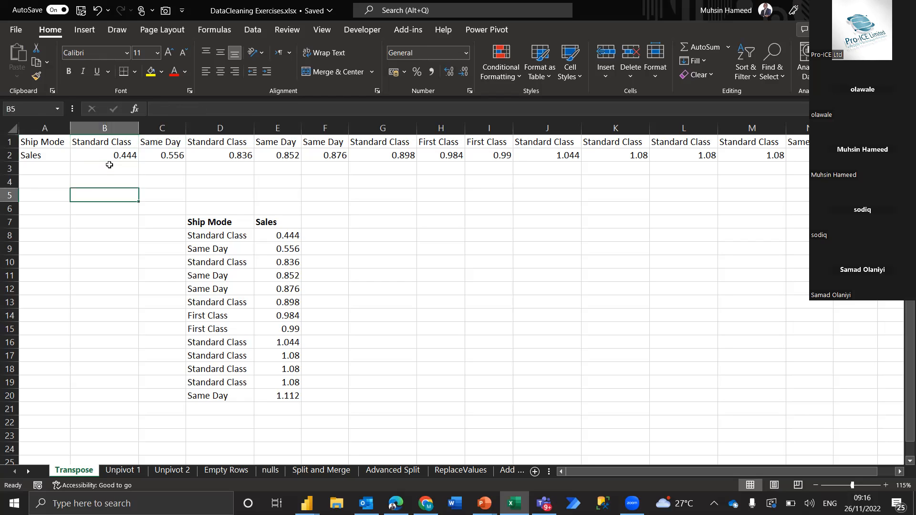
pyautogui.press('Right')
pyautogui.press('Right')
pyautogui.press('Down')
pyautogui.press('Down')
pyautogui.press('Down')
pyautogui.press('Up')
pyautogui.press('Down')
pyautogui.press('Down')
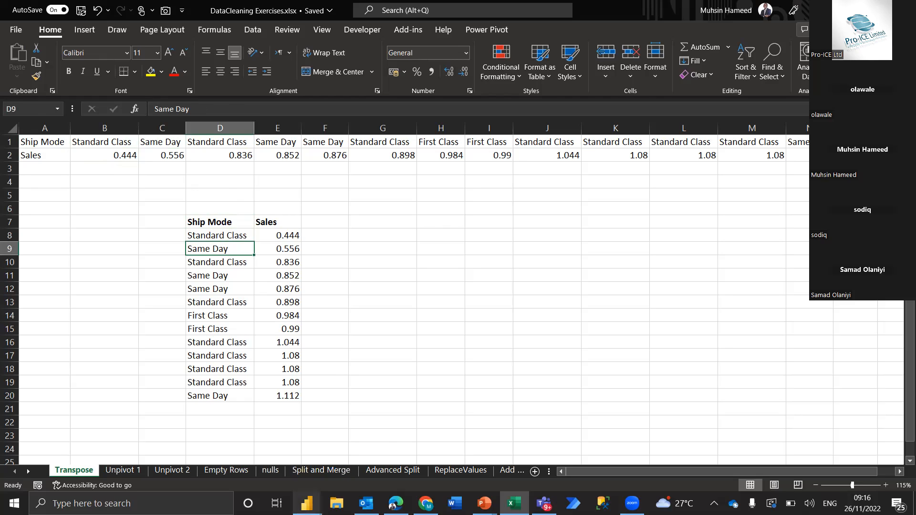
# Switch to the untitled Power BI Desktop report, dismiss its start screen and begin importing an Excel workbook.
pyautogui.click(307, 503)
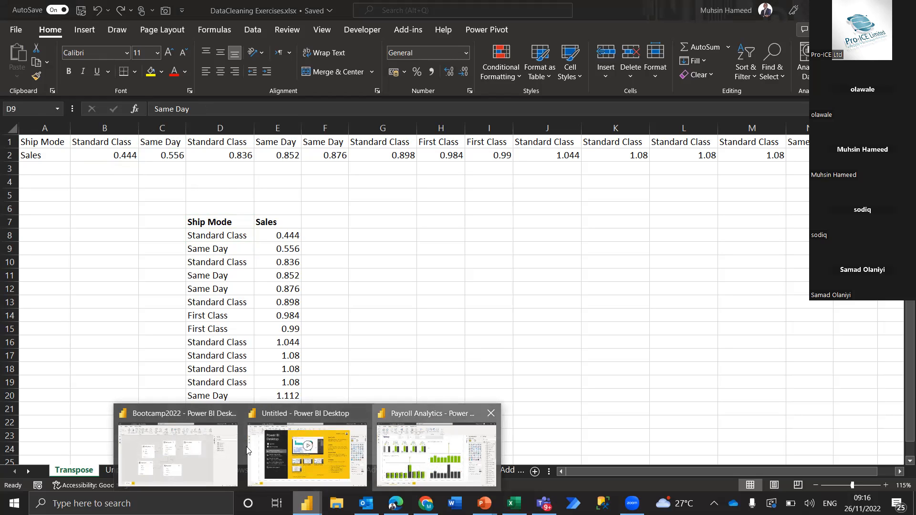
pyautogui.click(436, 454)
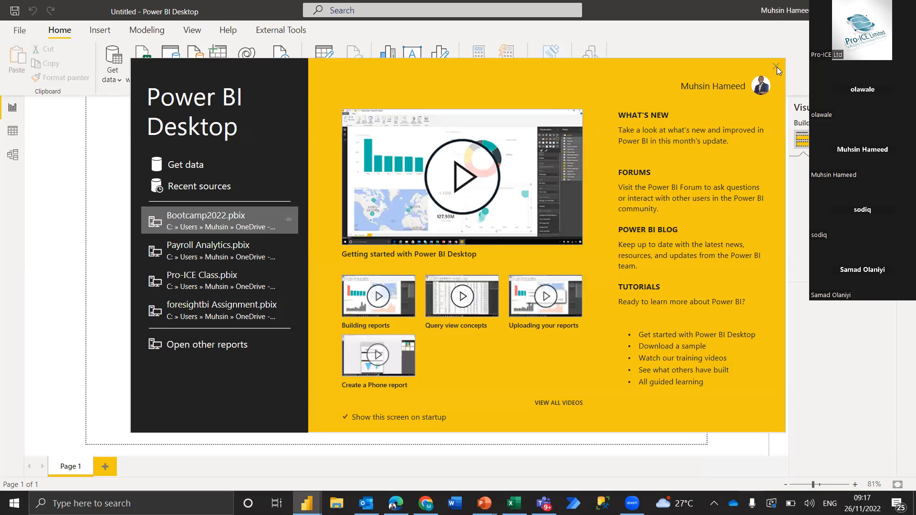
pyautogui.click(137, 120)
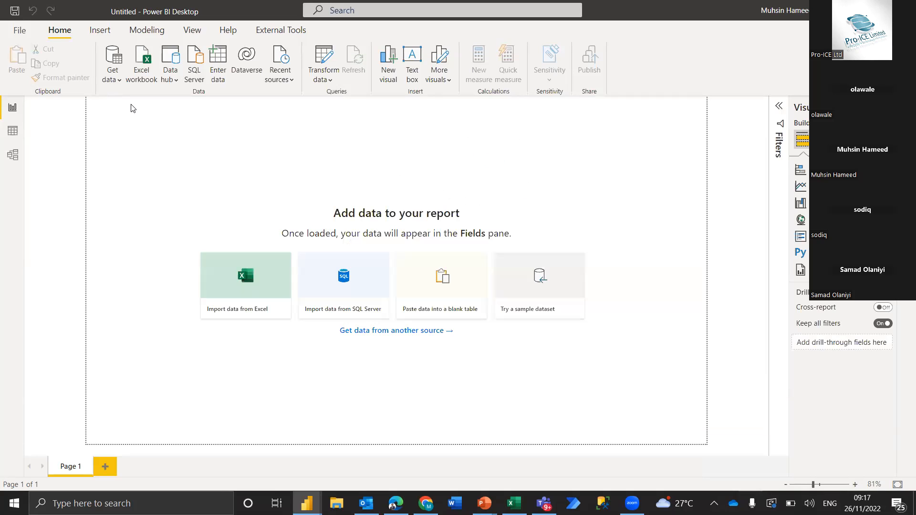
pyautogui.click(150, 70)
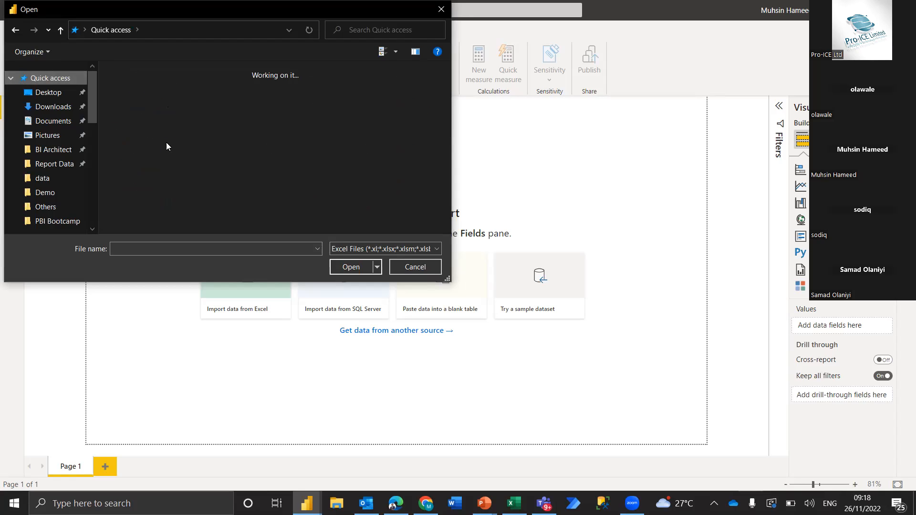
# Try to open 6. DataCleaning Intro.xlsx from the recent files.
pyautogui.scroll(-3, 166, 142)
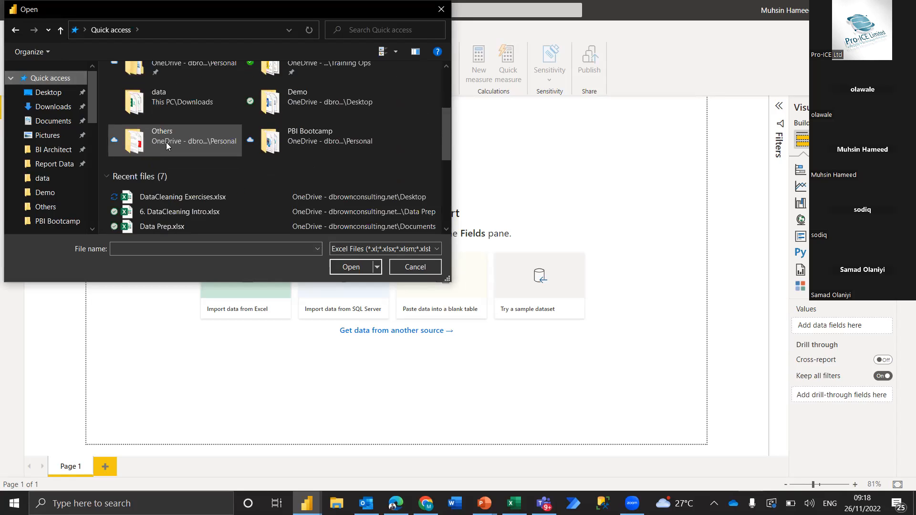
pyautogui.click(236, 210)
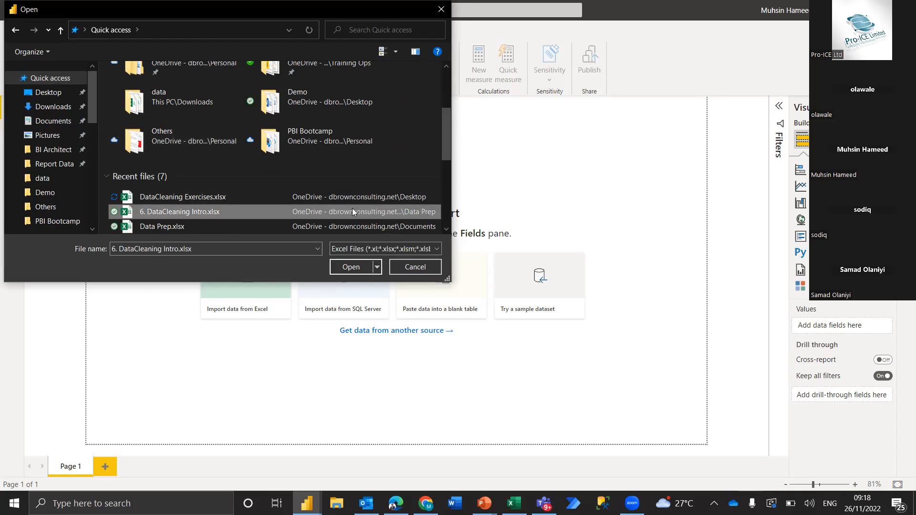
pyautogui.click(351, 269)
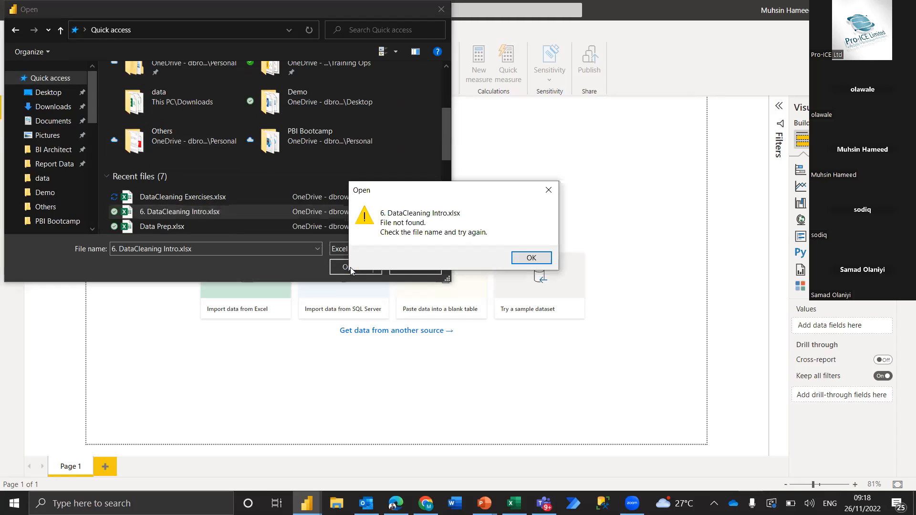
pyautogui.click(531, 258)
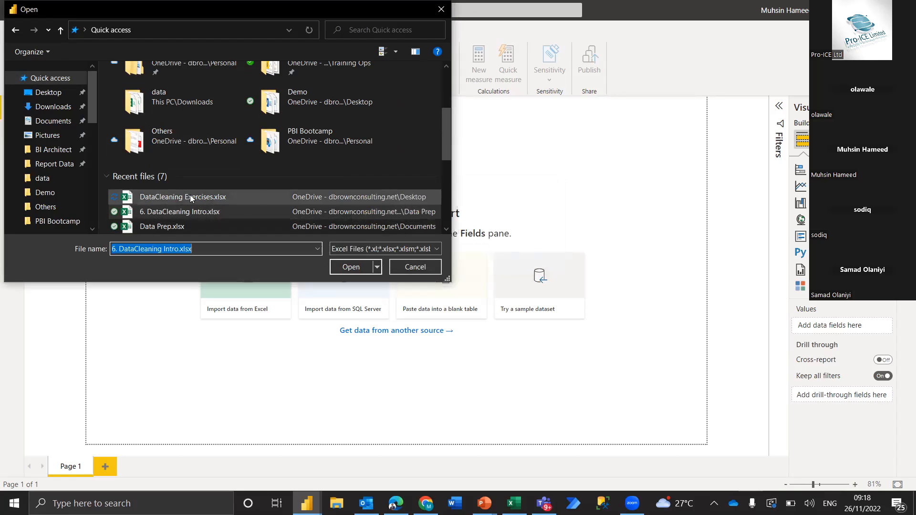
# Open DataCleaning Exercises.xlsx from Desktop > Personal > PBI Bootcamp > Power BI Bootcamp > Data Prep as the data source.
pyautogui.scroll(3, 191, 199)
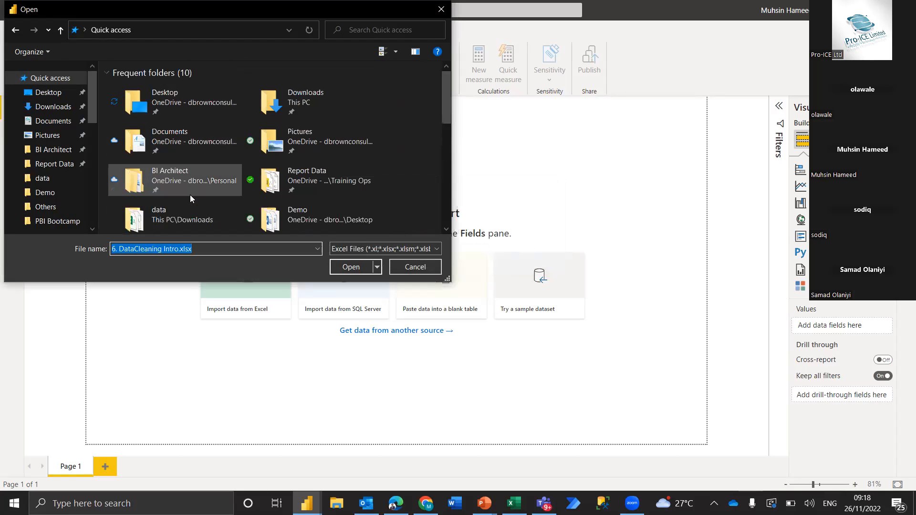
pyautogui.doubleClick(168, 101)
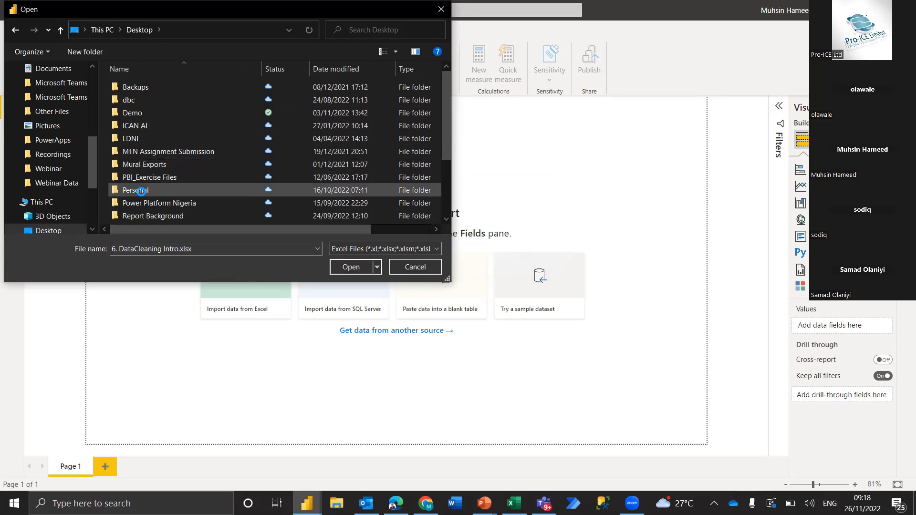
pyautogui.doubleClick(141, 190)
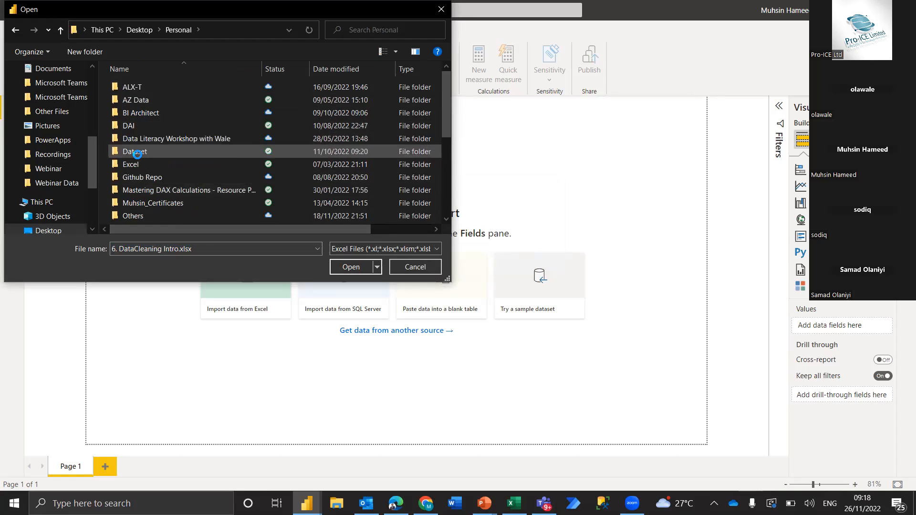
pyautogui.scroll(-2, 139, 194)
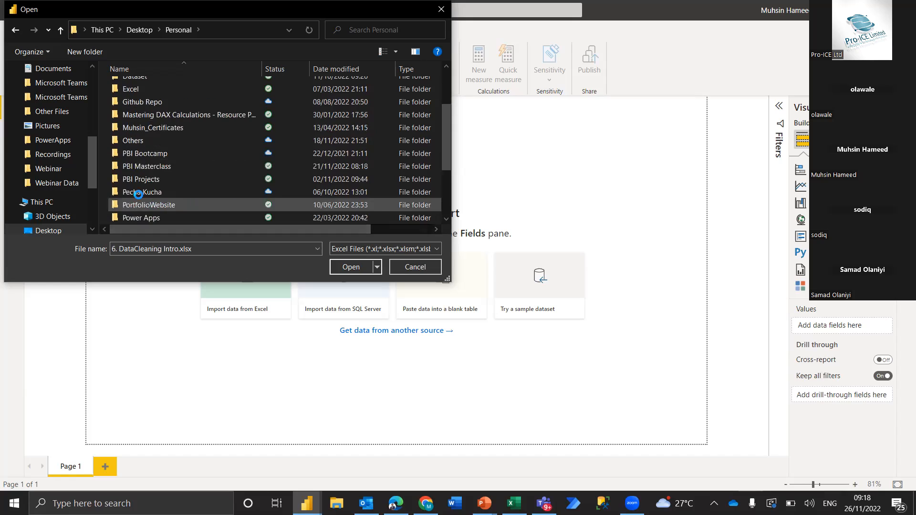
pyautogui.doubleClick(156, 154)
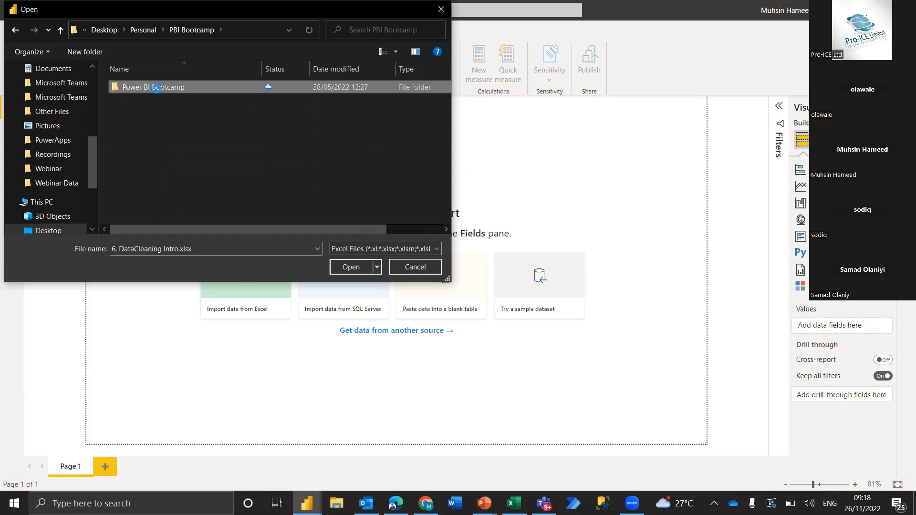
pyautogui.doubleClick(156, 88)
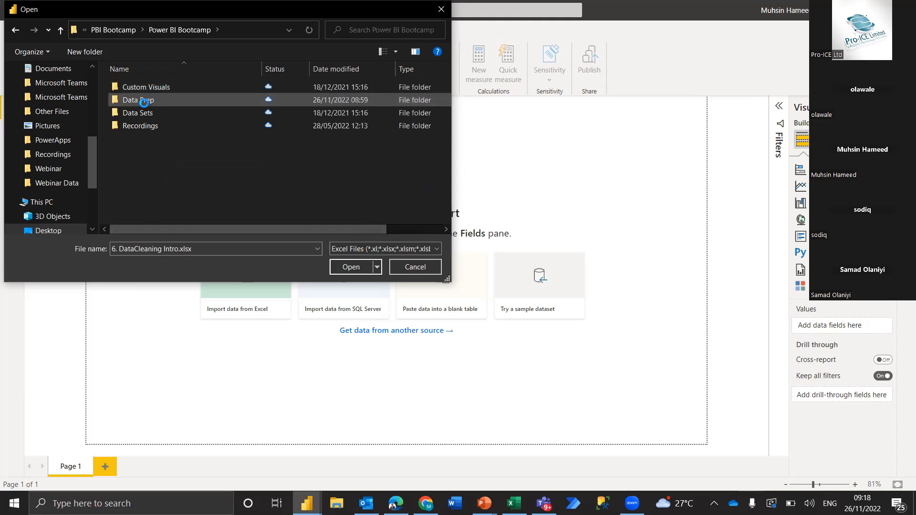
pyautogui.click(143, 101)
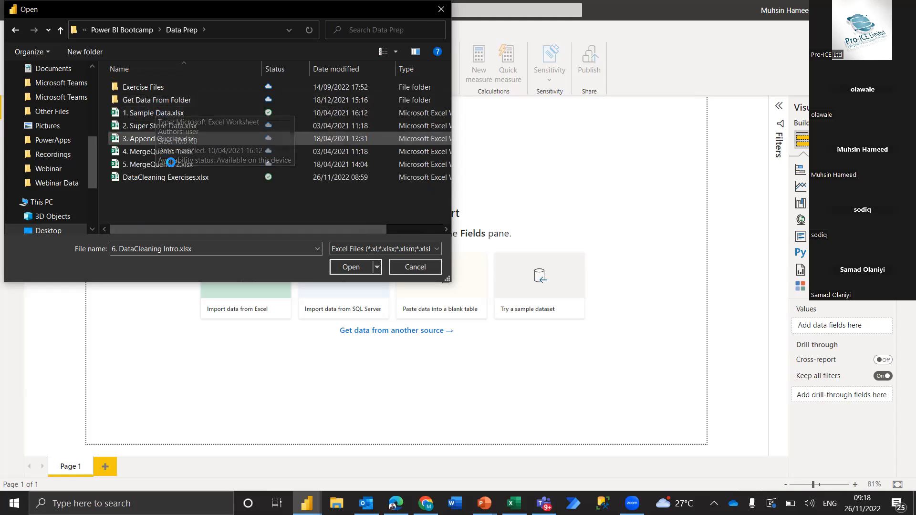
pyautogui.click(169, 175)
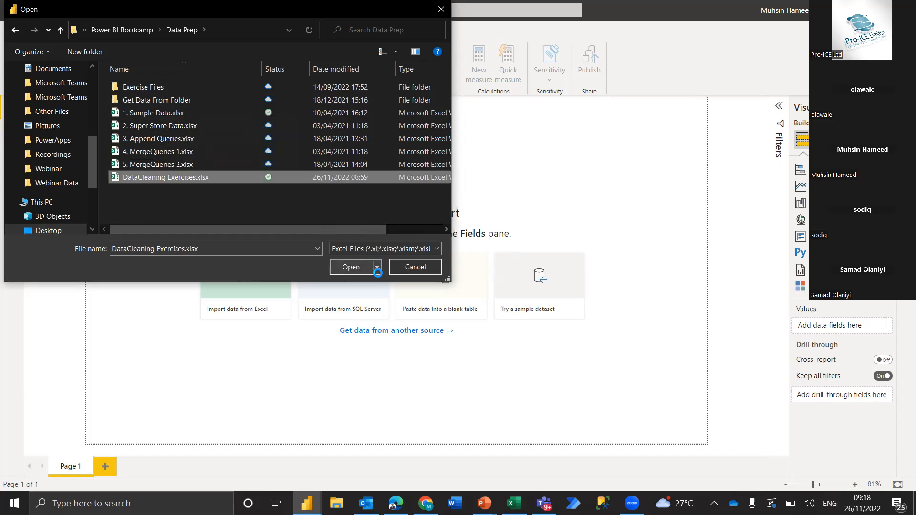
pyautogui.click(351, 267)
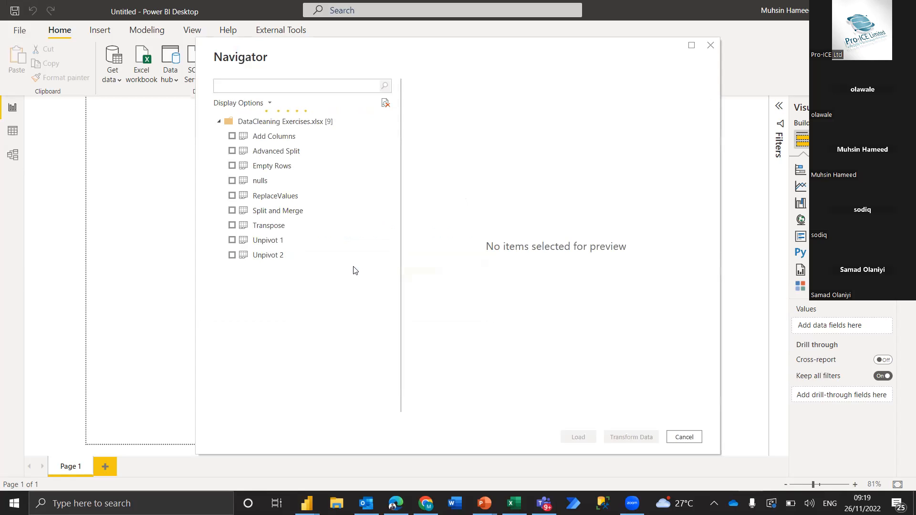
# Choose the Transpose sheet of the workbook and send it to Power Query with Transform Data.
pyautogui.click(232, 225)
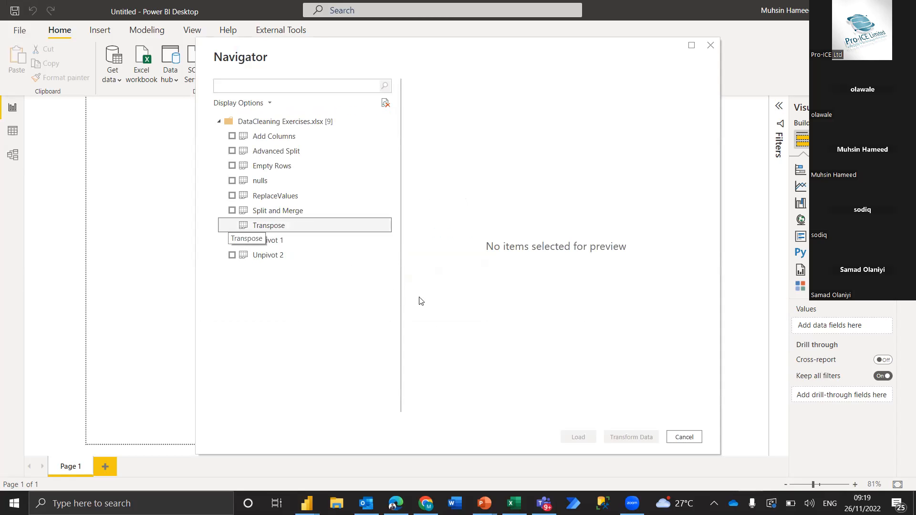
pyautogui.click(623, 438)
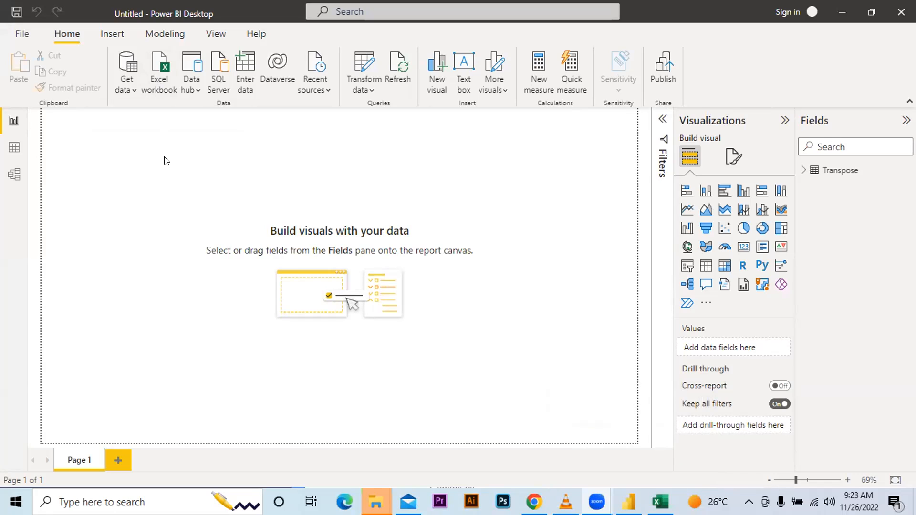
# Open the Power Query editor from the report that has the Transpose table loaded.
pyautogui.click(369, 91)
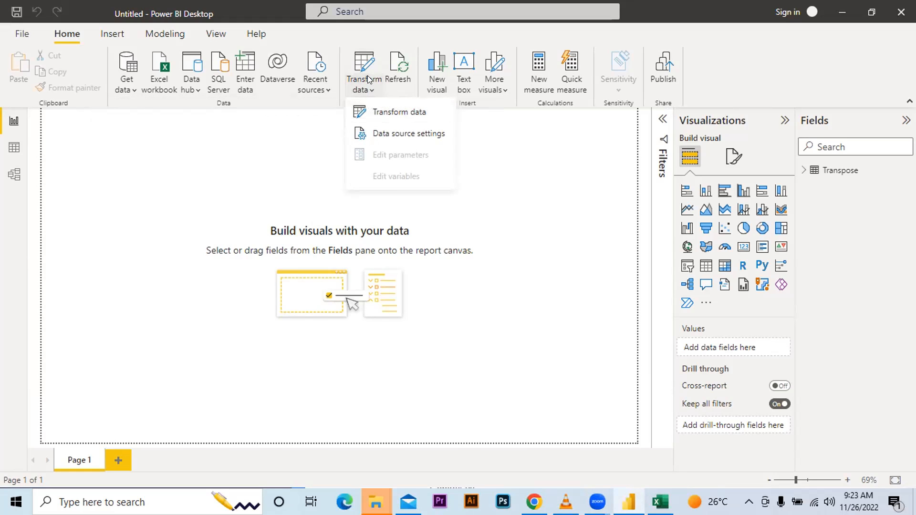
pyautogui.click(386, 104)
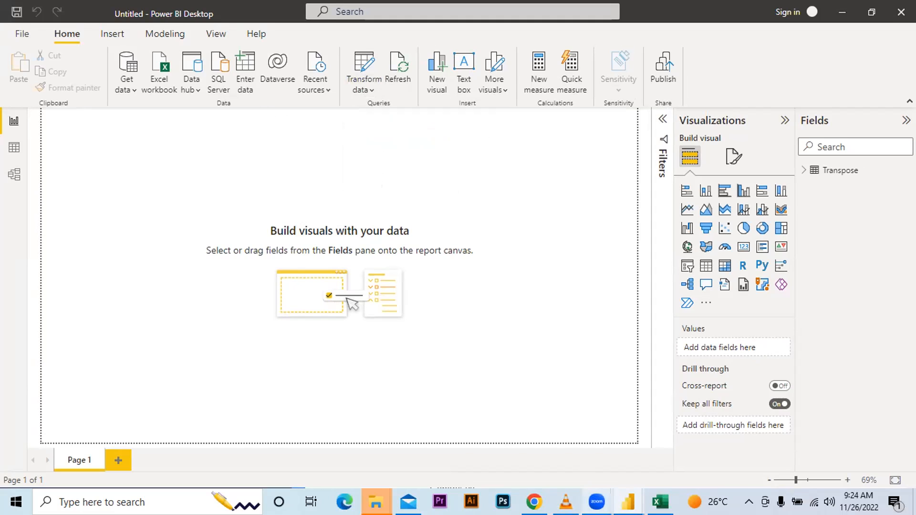
pyautogui.moveTo(597, 502)
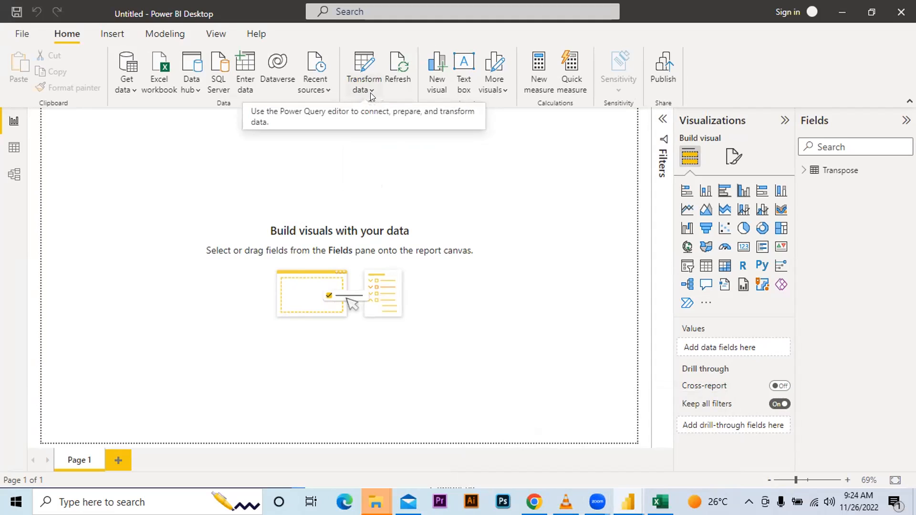
pyautogui.click(365, 59)
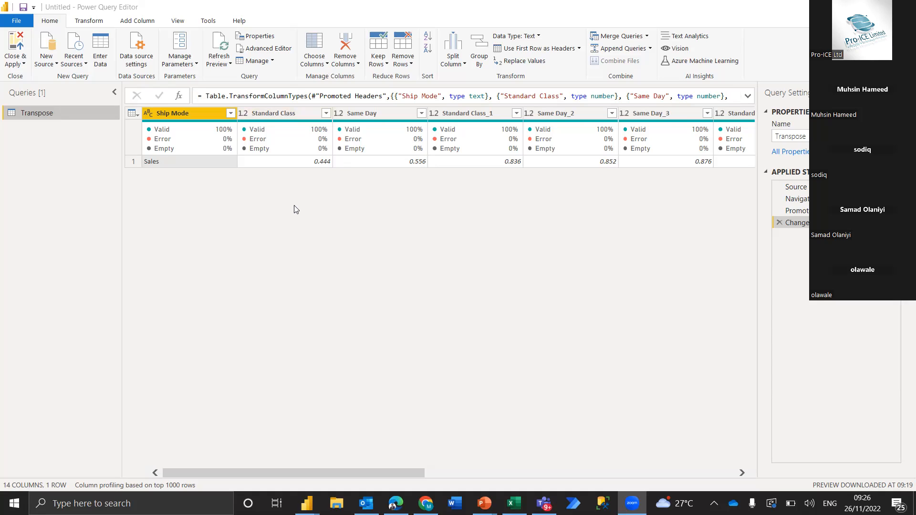
# Delete the changed-type and promoted-headers steps from the Transpose query, leaving Navigation as its last applied step.
pyautogui.click(780, 222)
pyautogui.click(777, 211)
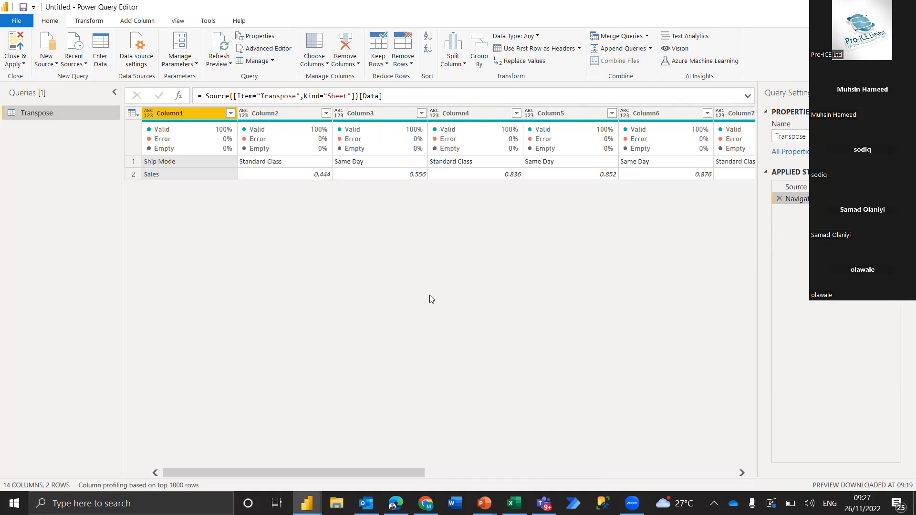
# Switch to Excel and select the whole horizontal Ship Mode and Sales table in A1:N2 to review it.
pyautogui.hotkey('alt', 'Tab')
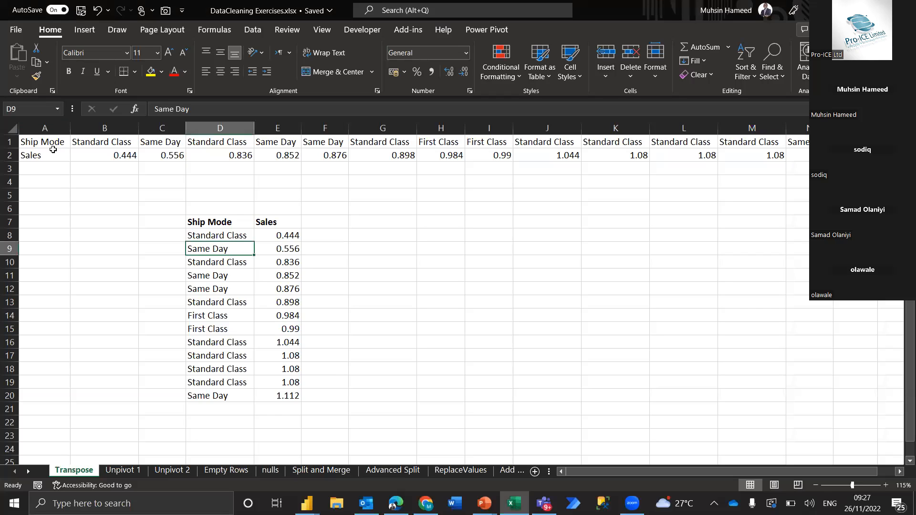
pyautogui.click(53, 145)
pyautogui.hotkey('ctrl', 'shift', 'Right')
pyautogui.hotkey('ctrl', 'shift', 'Down')
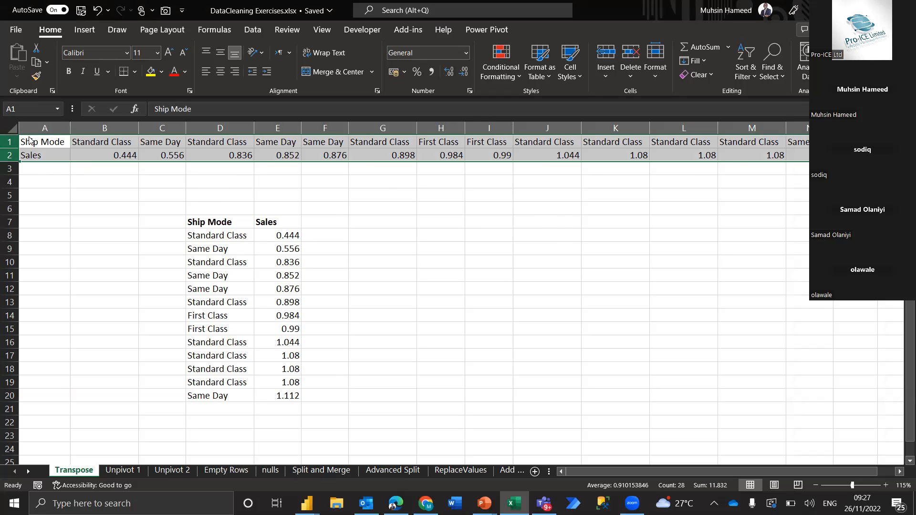
# Switch to the Power Query editor and look over the whole-table options of the Transpose query.
pyautogui.hotkey('alt', 'Tab')
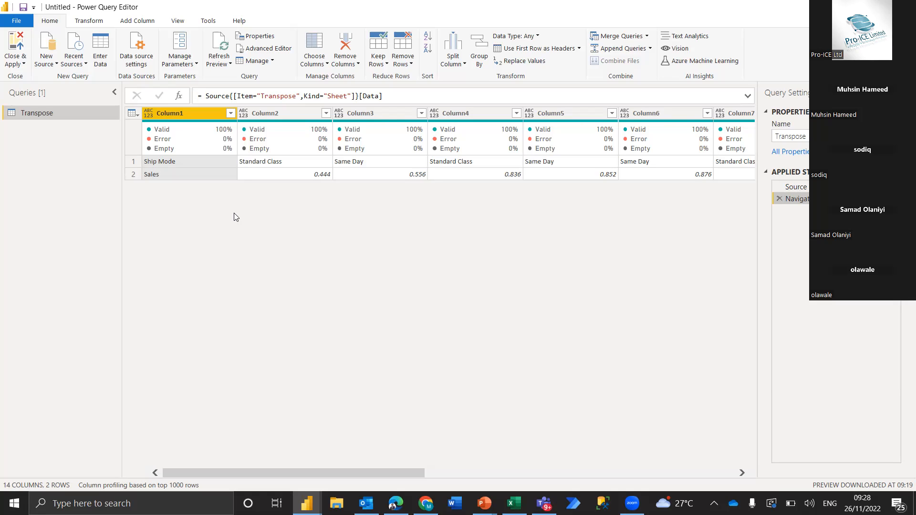
pyautogui.click(137, 115)
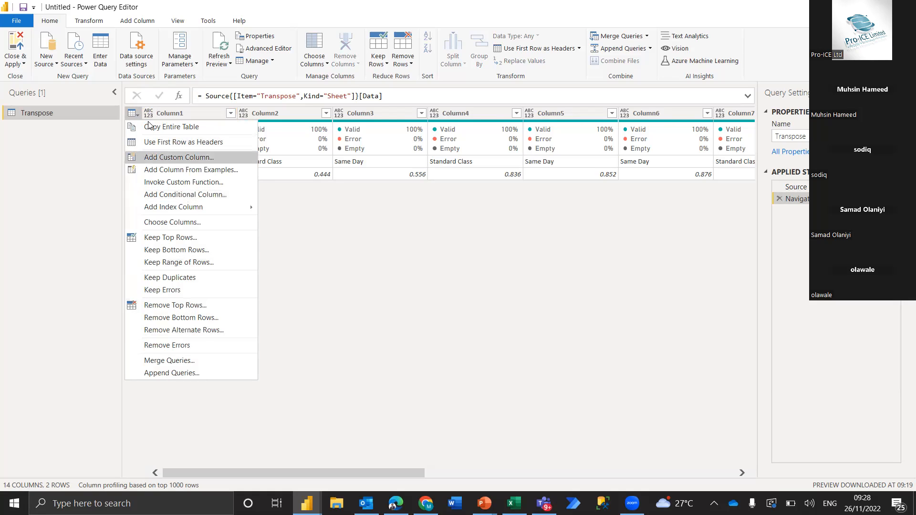
pyautogui.click(115, 130)
pyautogui.click(164, 113)
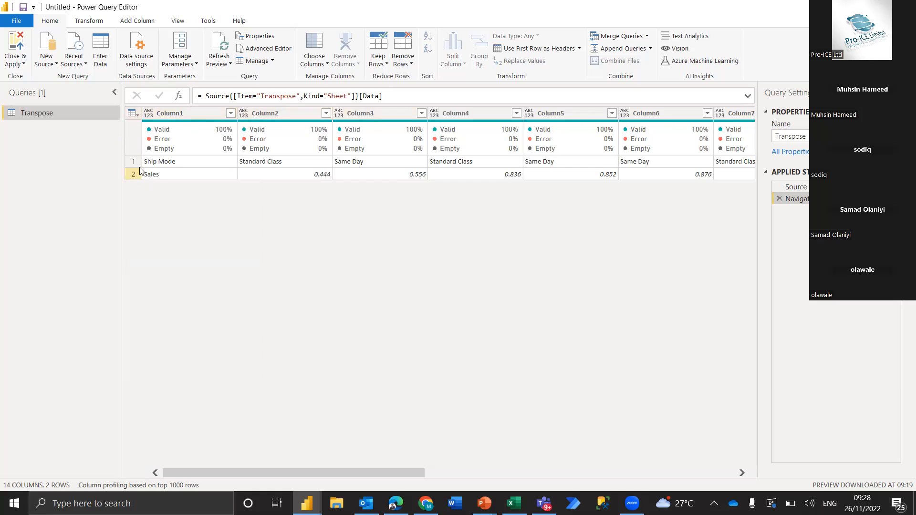
pyautogui.click(134, 115)
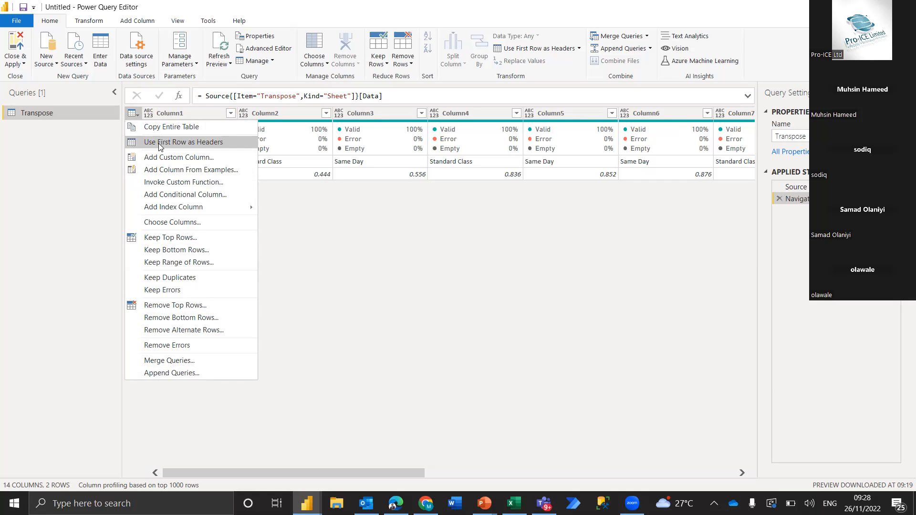
pyautogui.click(335, 266)
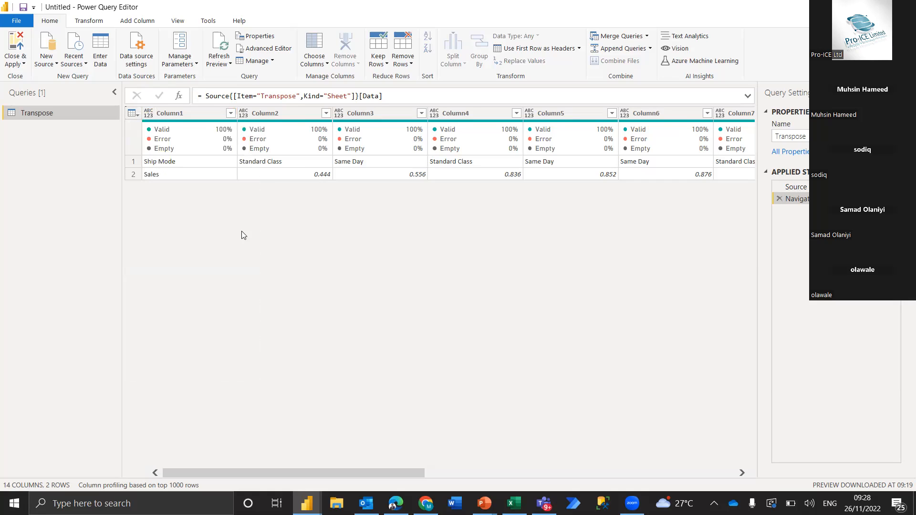
# Transpose the horizontal Ship Mode and Sales table and promote its first row to headers.
pyautogui.click(93, 20)
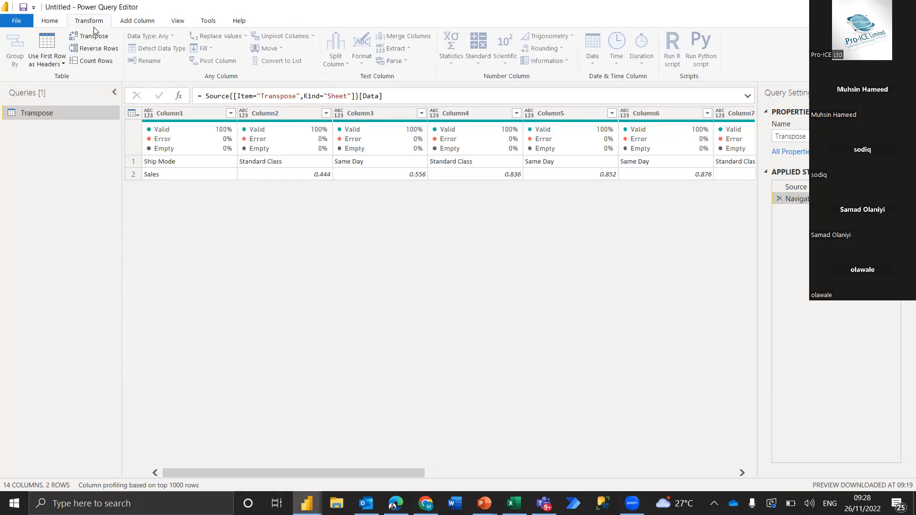
pyautogui.click(90, 37)
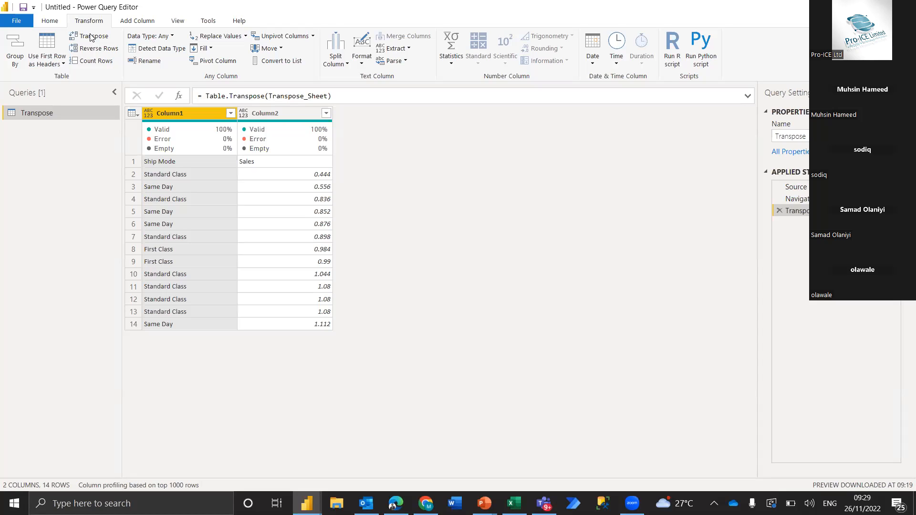
pyautogui.click(132, 116)
pyautogui.click(174, 143)
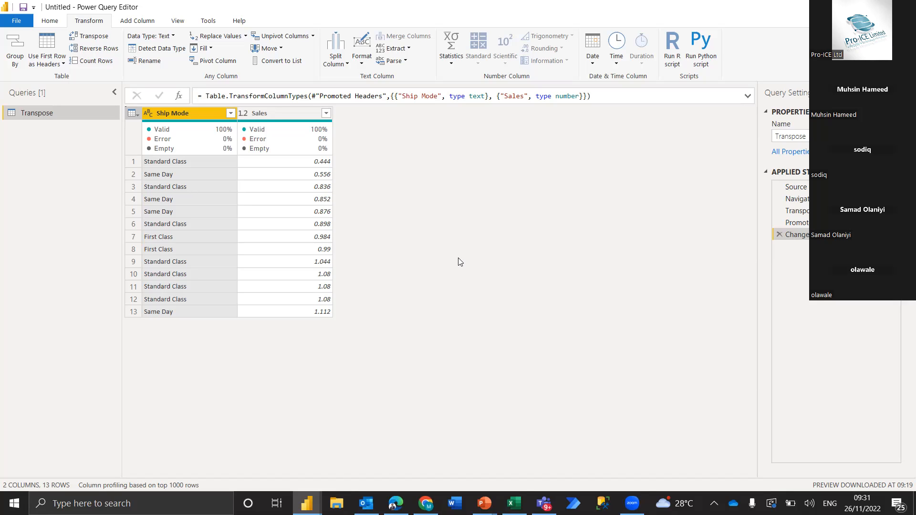
pyautogui.hotkey('alt', 'Tab')
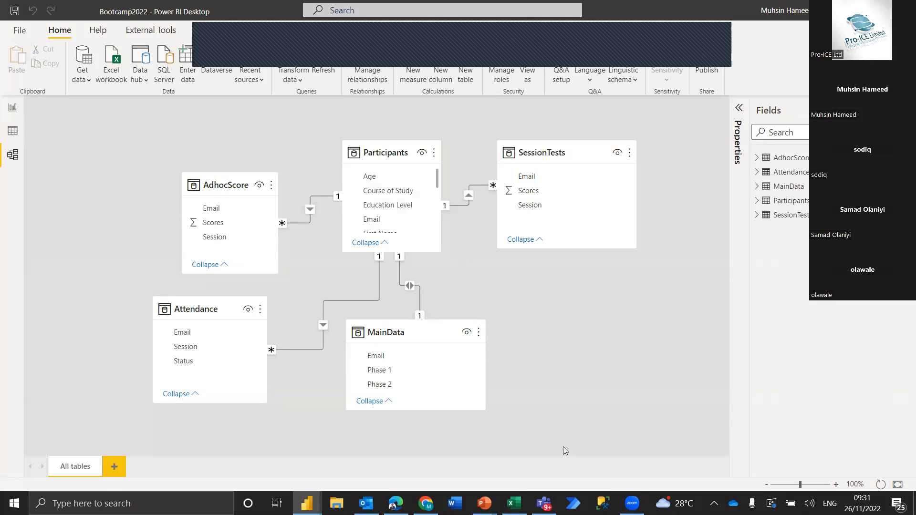
pyautogui.moveTo(307, 504)
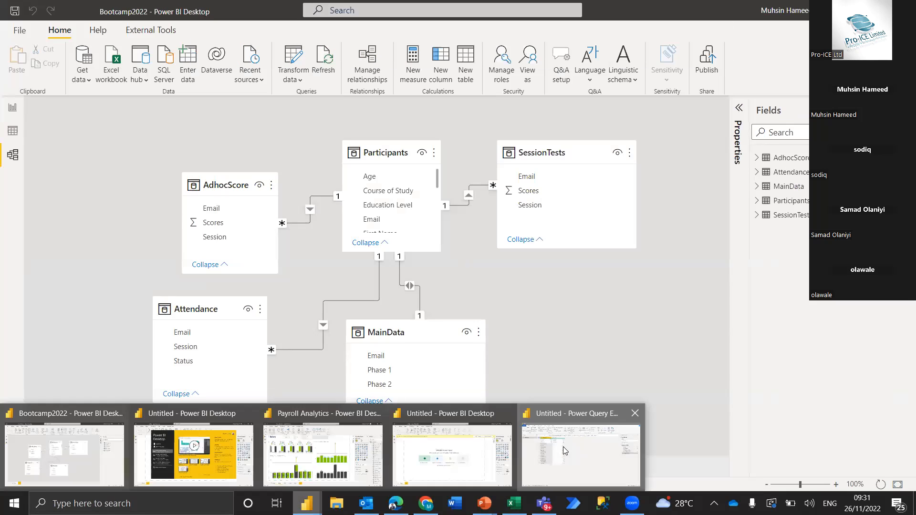
pyautogui.click(564, 451)
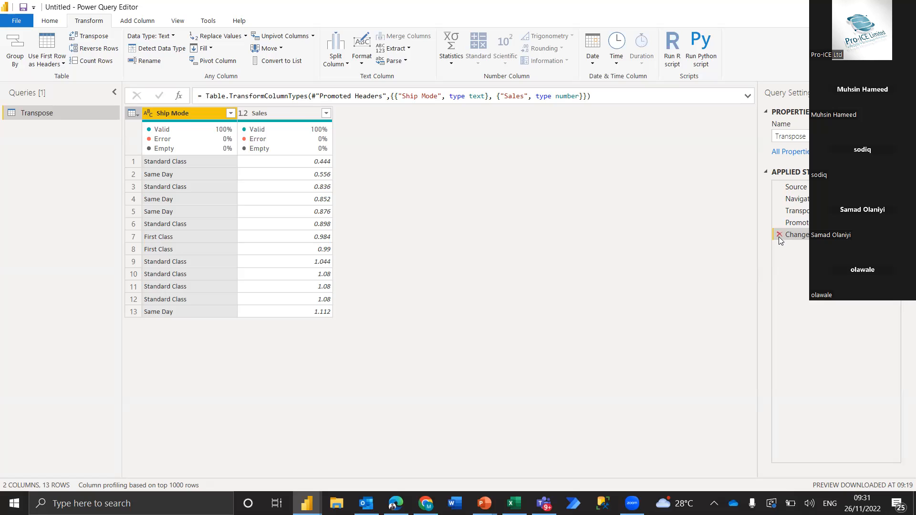
# Delete the transposed-table step and every applied step after it from the Transpose query.
pyautogui.click(803, 211)
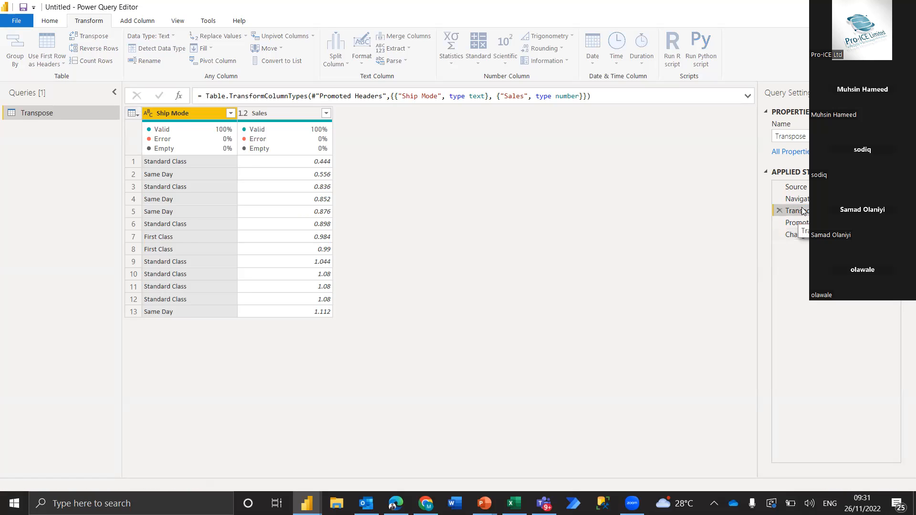
pyautogui.rightClick(802, 211)
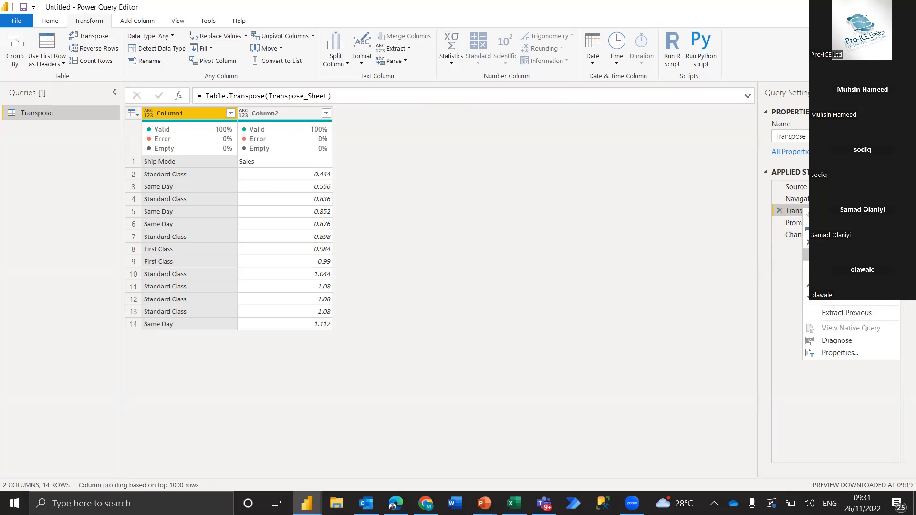
pyautogui.click(842, 255)
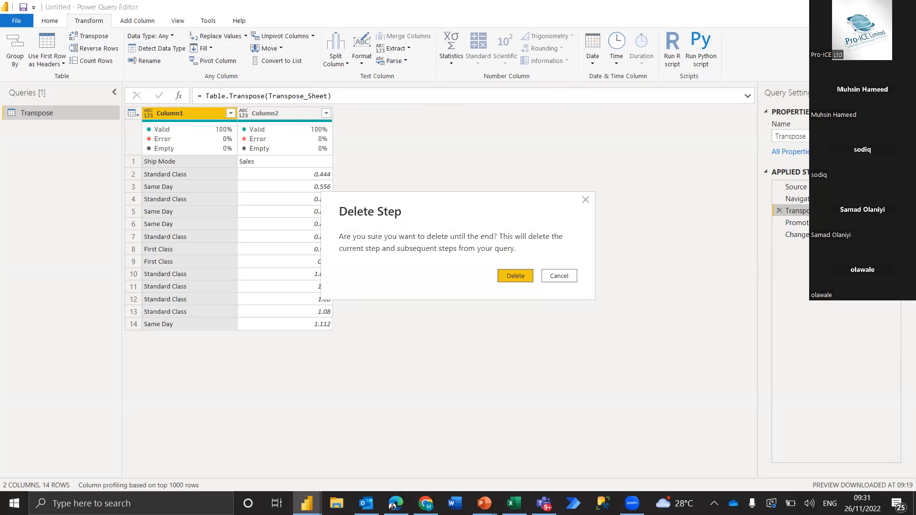
pyautogui.click(513, 275)
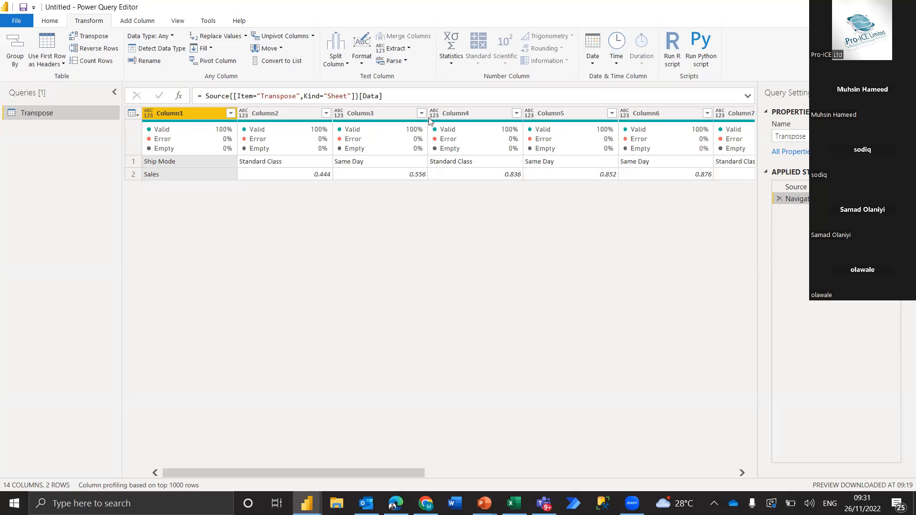
# Try the reverse order on the Transpose query: promote the first row to headers, and only after that transpose the table.
pyautogui.click(46, 45)
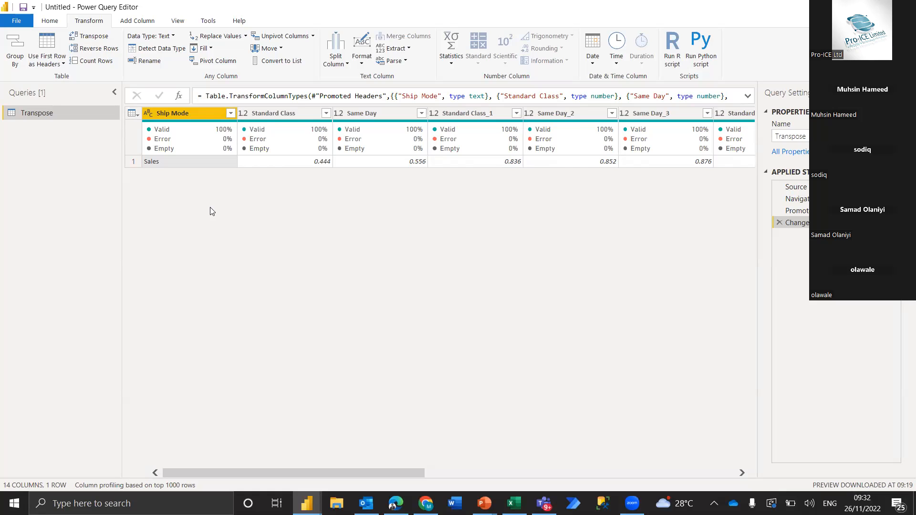
pyautogui.keyDown('ctrl'); pyautogui.click(267, 113); pyautogui.keyUp('ctrl')
pyautogui.click(93, 37)
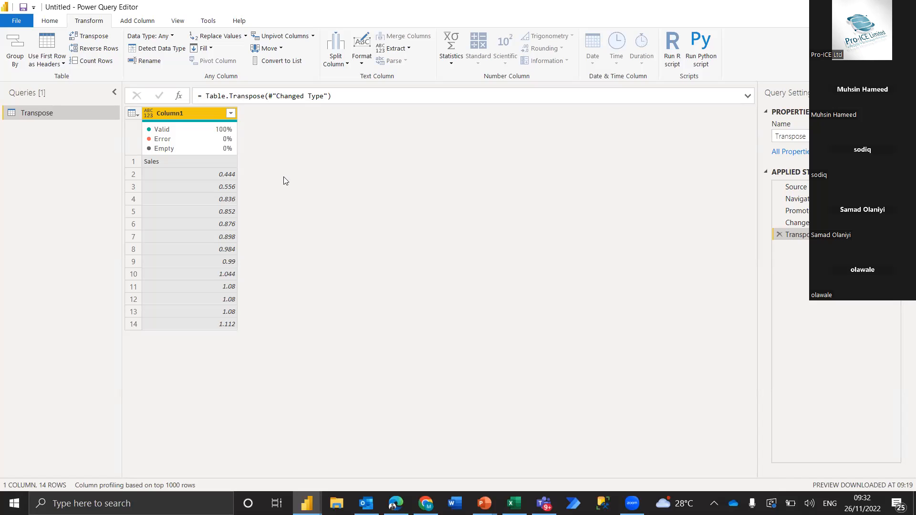
# Delete the promoted-headers step and all steps following it, leaving Navigation as the query's last applied step.
pyautogui.rightClick(797, 216)
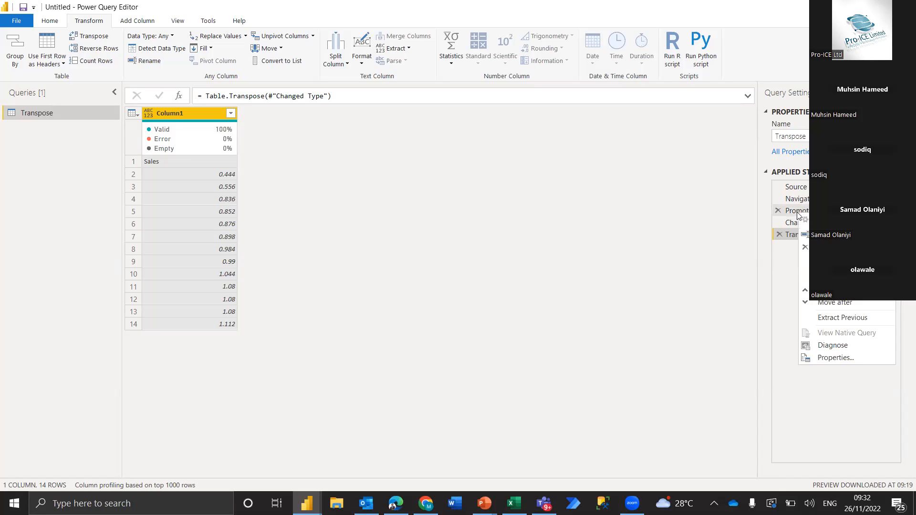
pyautogui.click(796, 211)
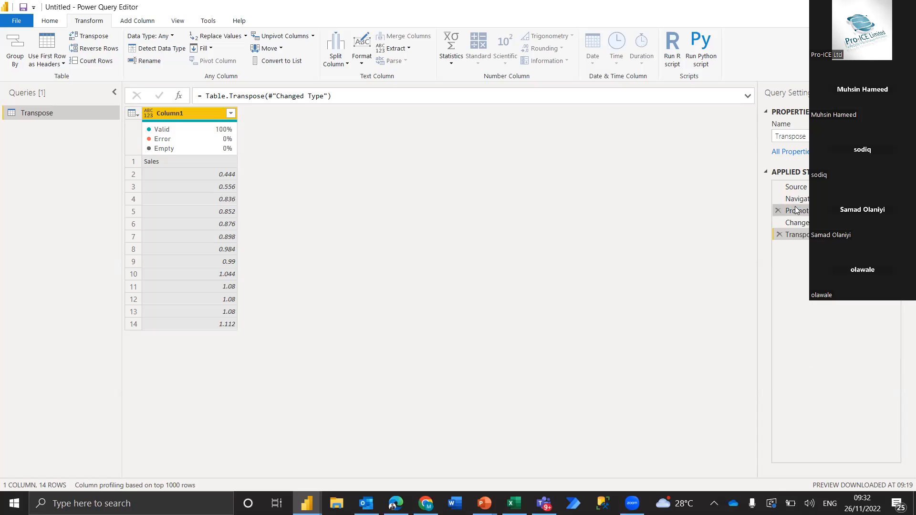
pyautogui.rightClick(796, 210)
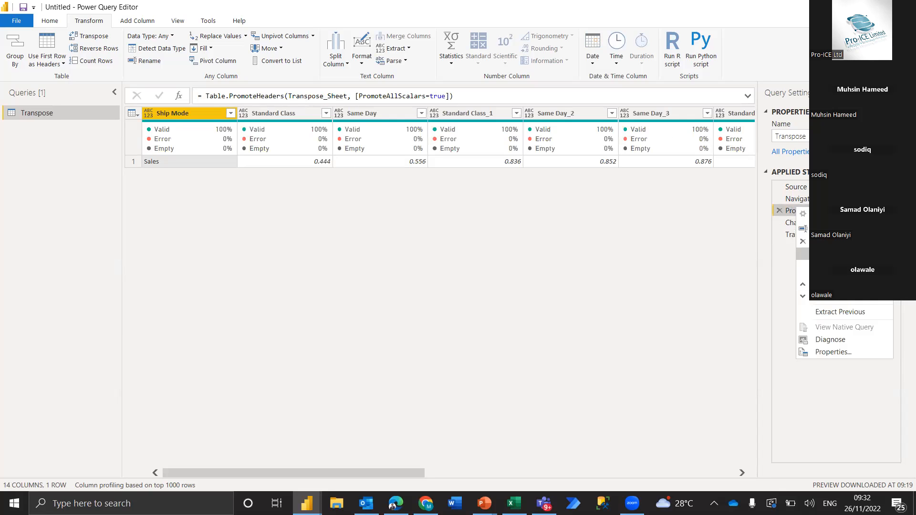
pyautogui.press('Escape')
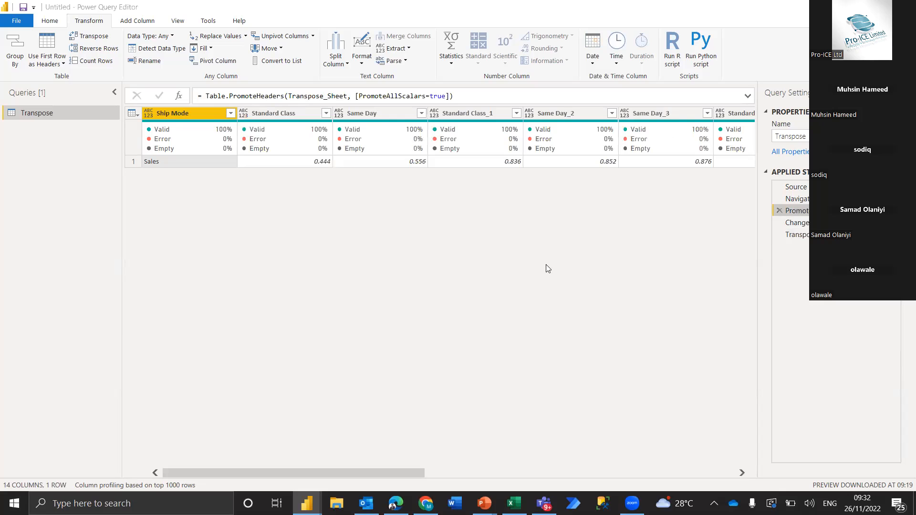
pyautogui.click(512, 274)
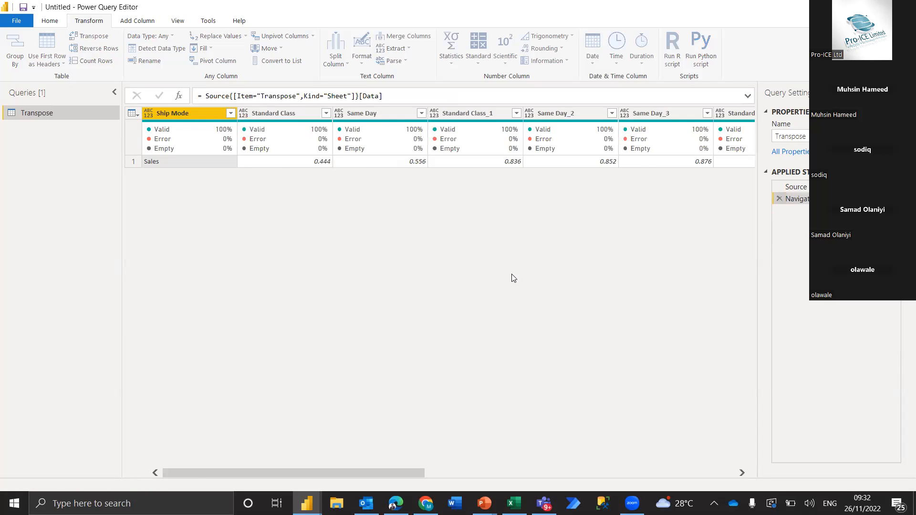
# Transpose the table directly after the Navigation step and use its first row as headers.
pyautogui.click(92, 36)
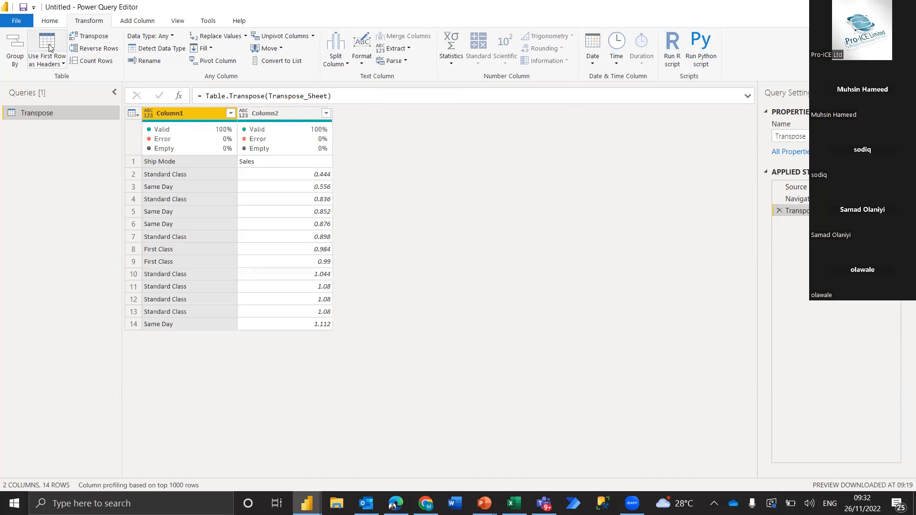
pyautogui.click(50, 47)
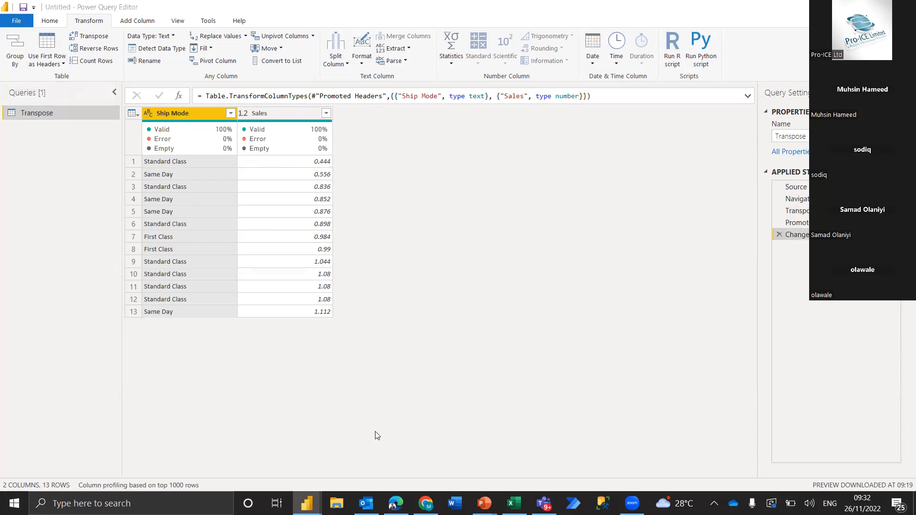
# Switch to the DataCleaning Exercises workbook in Excel and open the Unpivot 1 sheet.
pyautogui.hotkey('alt', 'Tab')
pyautogui.press('Tab')
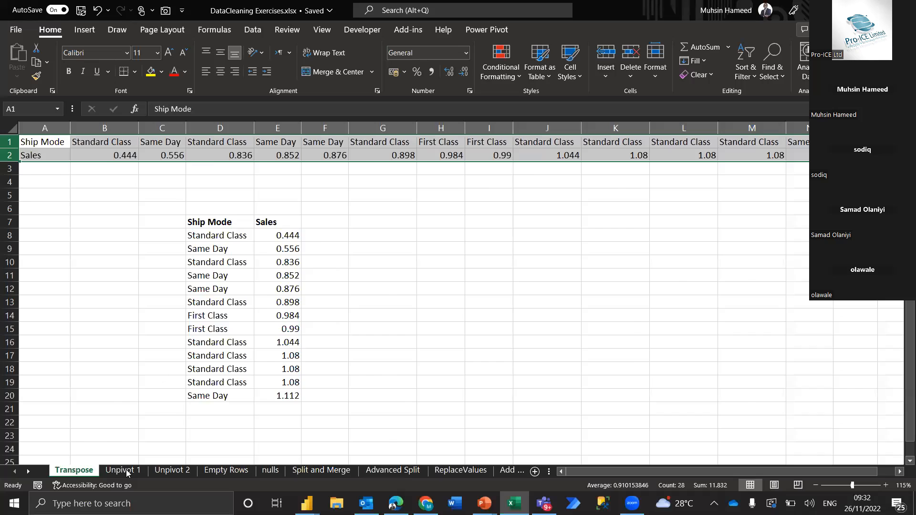
pyautogui.click(123, 471)
pyautogui.click(160, 364)
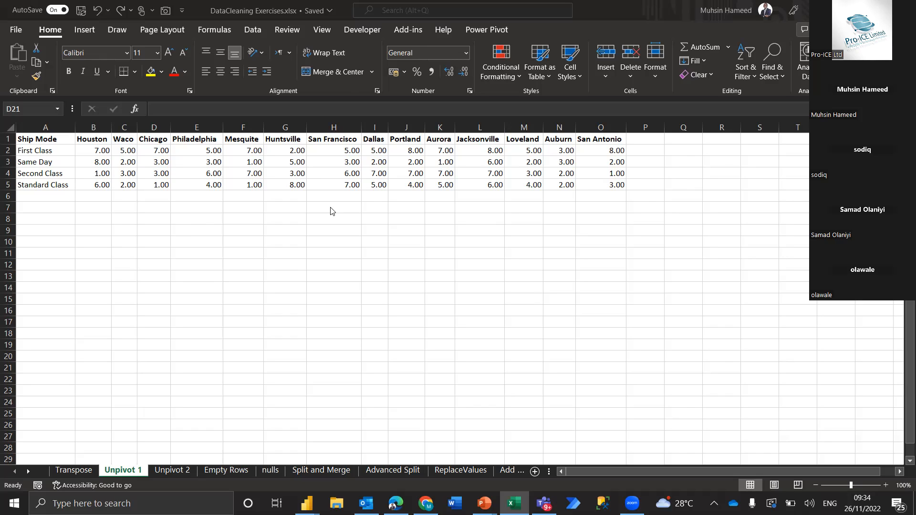
# Highlight all the city columns from Houston to San Antonio on the Unpivot 1 sheet, and clear the selection.
pyautogui.click(174, 216)
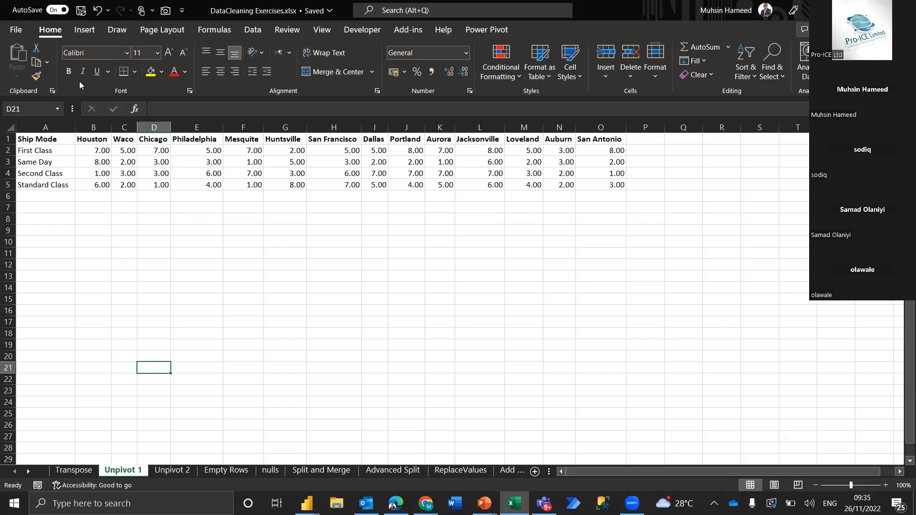
pyautogui.click(95, 128)
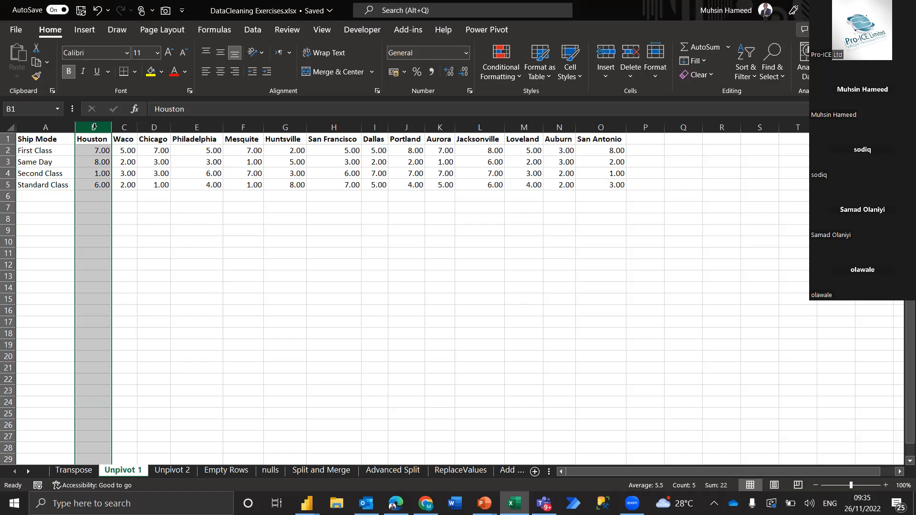
pyautogui.hotkey('ctrl', 'shift', 'Right')
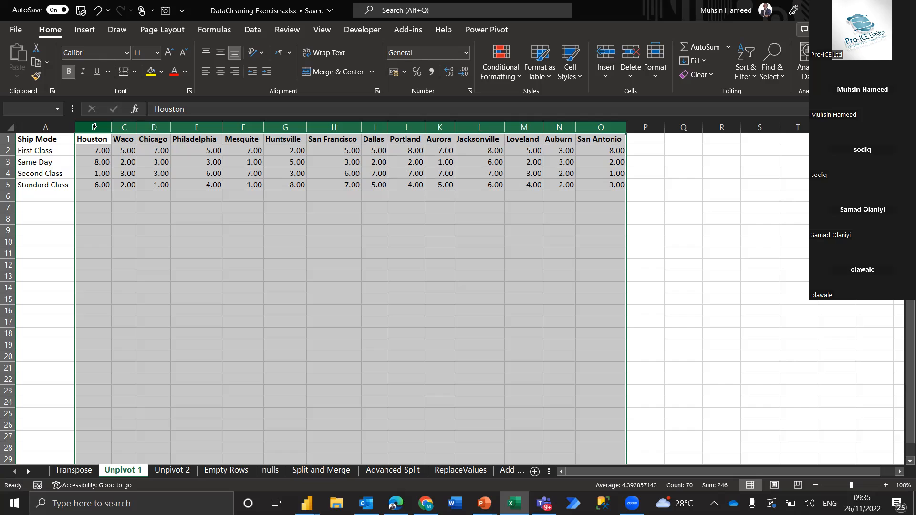
pyautogui.click(172, 252)
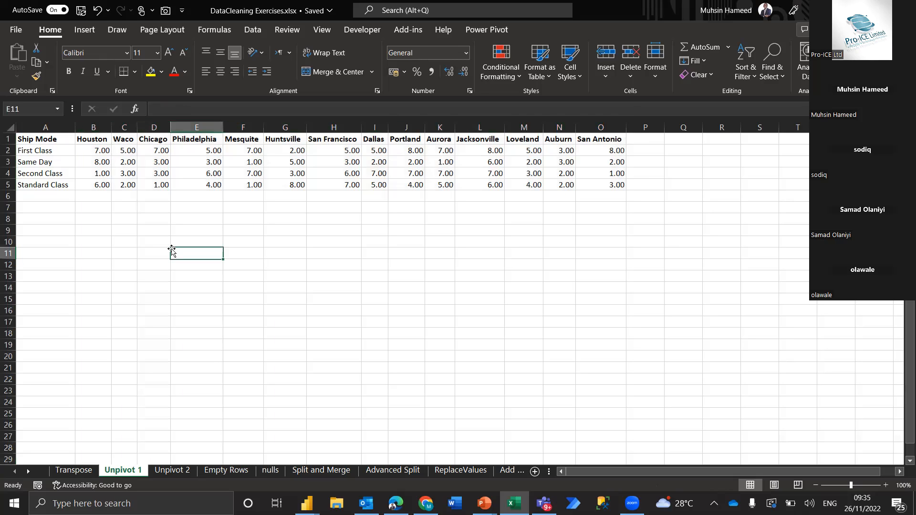
# Review the Ship Mode values in A2:A5 against the Houston values in B2:B5 and the full range of city columns B to O.
pyautogui.click(56, 129)
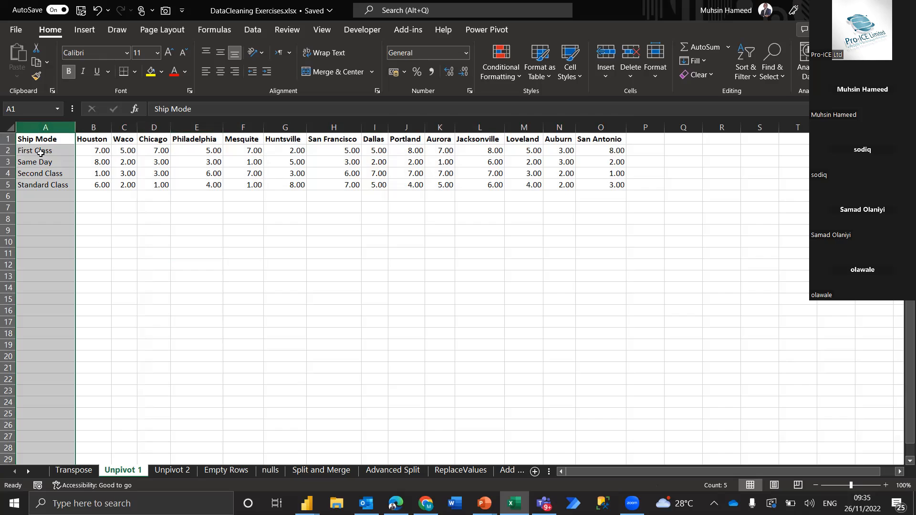
pyautogui.moveTo(40, 152); pyautogui.dragTo(38, 184)
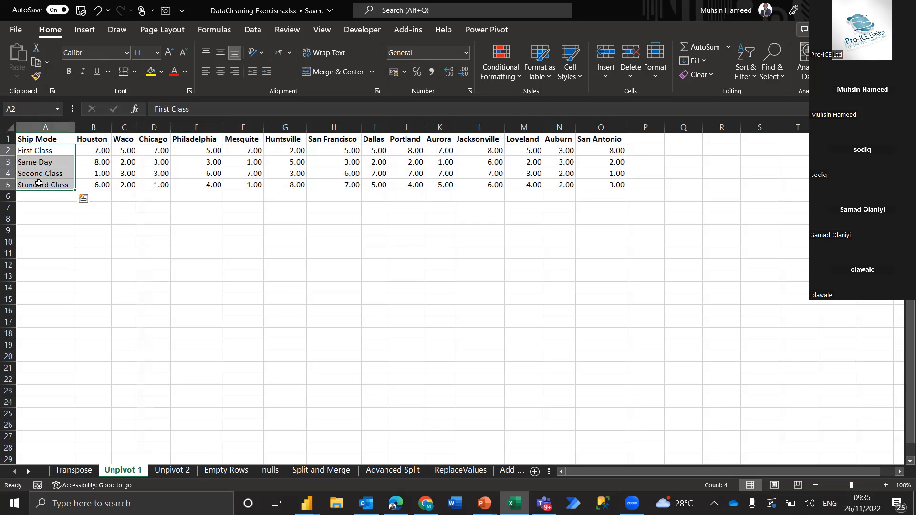
pyautogui.click(100, 123)
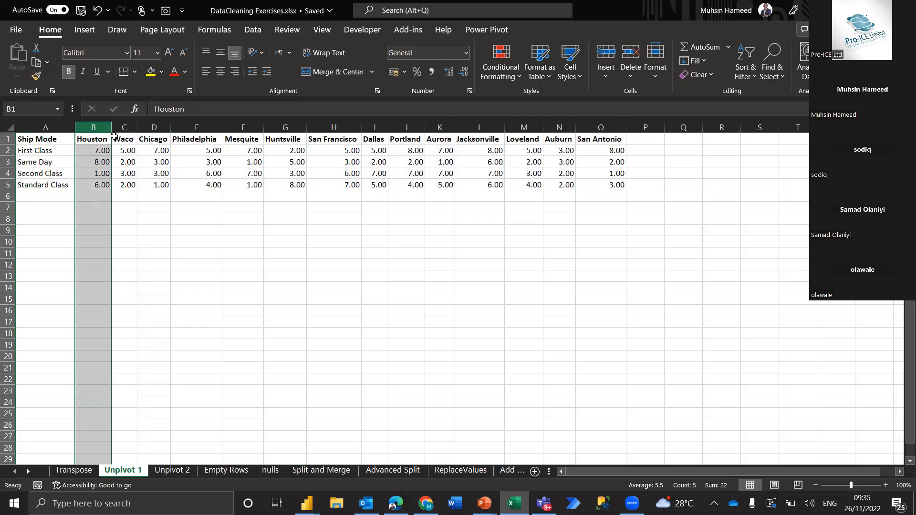
pyautogui.moveTo(96, 151); pyautogui.dragTo(98, 191)
pyautogui.click(137, 126)
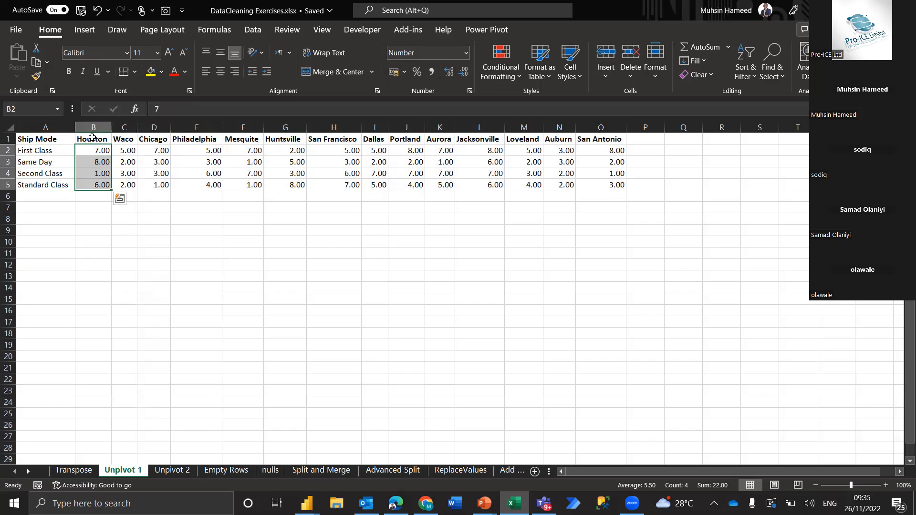
pyautogui.moveTo(93, 127); pyautogui.dragTo(626, 158)
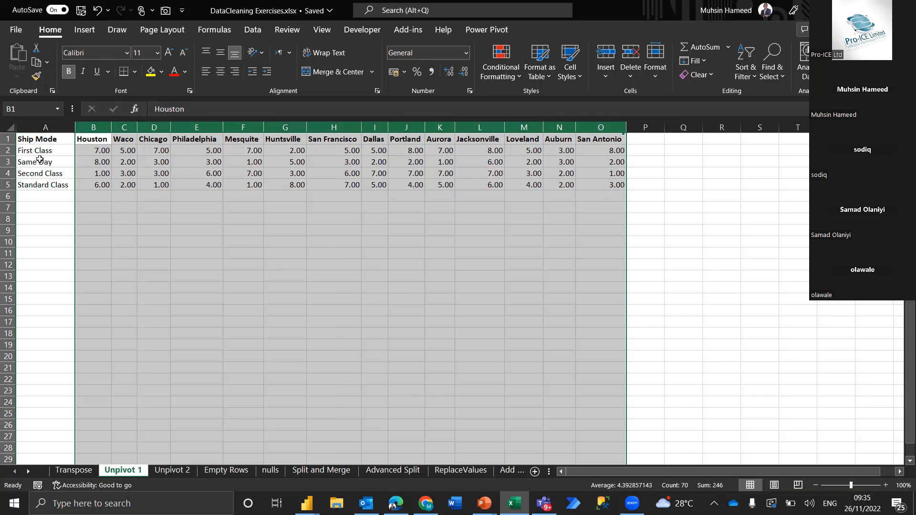
# Copy the Ship Mode header and the First Class entry from A1:A2 into E9:E10 below the table.
pyautogui.click(302, 228)
pyautogui.press('Left')
pyautogui.press('Left')
pyautogui.press('Left')
pyautogui.press('Left')
pyautogui.press('Up')
pyautogui.press('Up')
pyautogui.press('Up')
pyautogui.press('Up')
pyautogui.press('Up')
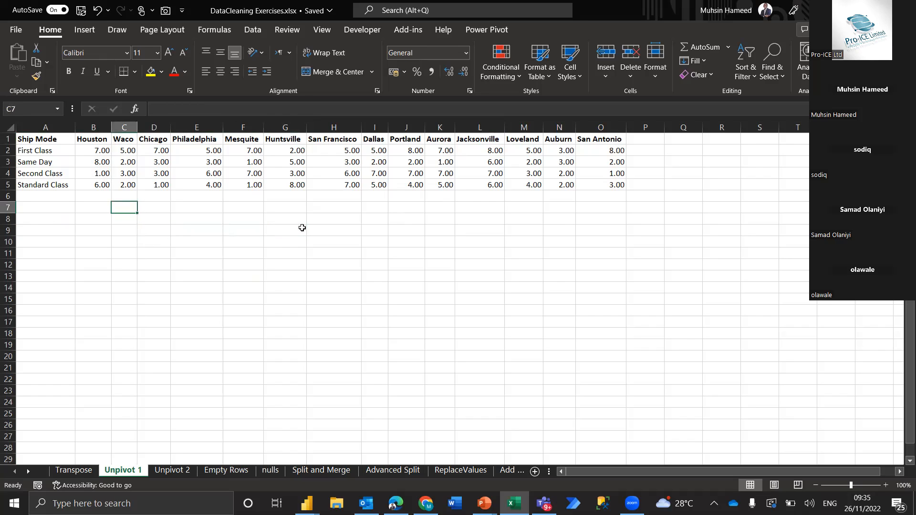
pyautogui.press('Left')
pyautogui.press('Left')
pyautogui.press('Up')
pyautogui.press('Up')
pyautogui.press('Up')
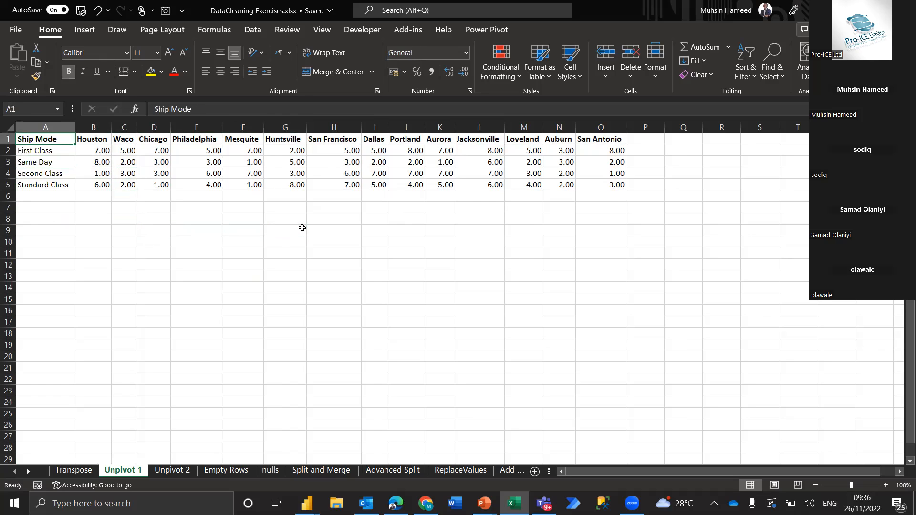
pyautogui.hotkey('shift', 'Down')
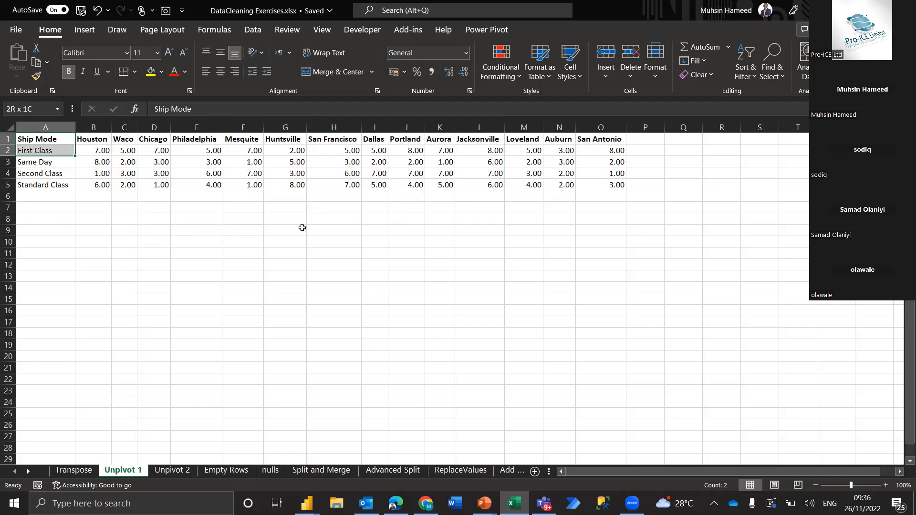
pyautogui.hotkey('ctrl', 'c')
pyautogui.press('Down')
pyautogui.press('Down')
pyautogui.press('Down')
pyautogui.press('Down')
pyautogui.press('Down')
pyautogui.press('Down')
pyautogui.press('Down')
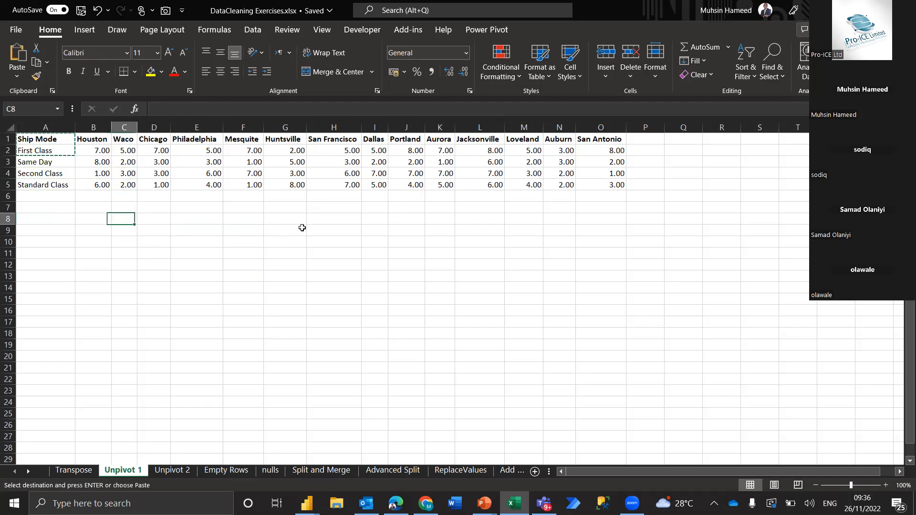
pyautogui.press('Right')
pyautogui.press('Right')
pyautogui.press('Right')
pyautogui.press('Right')
pyautogui.press('Down')
pyautogui.hotkey('ctrl', 'v')
# Add the headers City in F9 and Value in G9 beside the copied Ship Mode header.
pyautogui.press('Up')
pyautogui.press('Up')
pyautogui.press('Up')
pyautogui.press('Up')
pyautogui.press('Up')
pyautogui.press('Down')
pyautogui.press('Down')
pyautogui.press('Down')
pyautogui.press('Down')
pyautogui.press('Down')
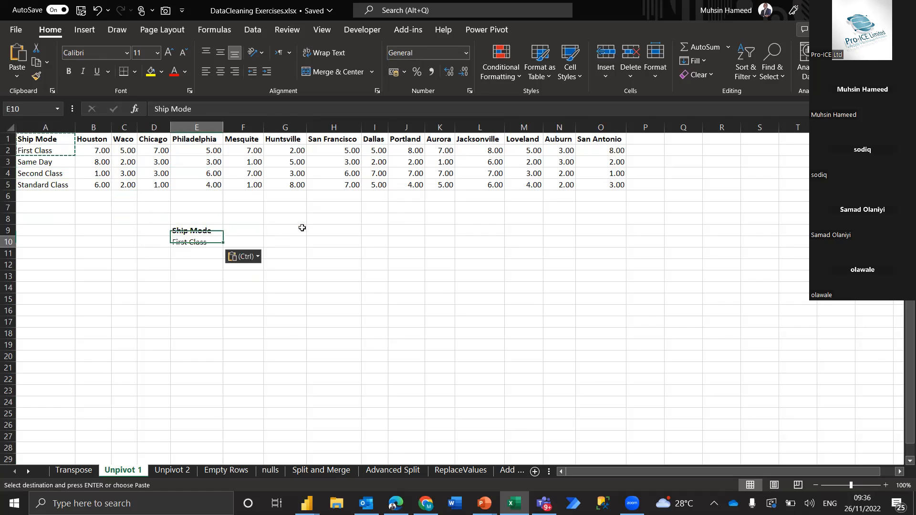
pyautogui.press('Right')
pyautogui.write('City')
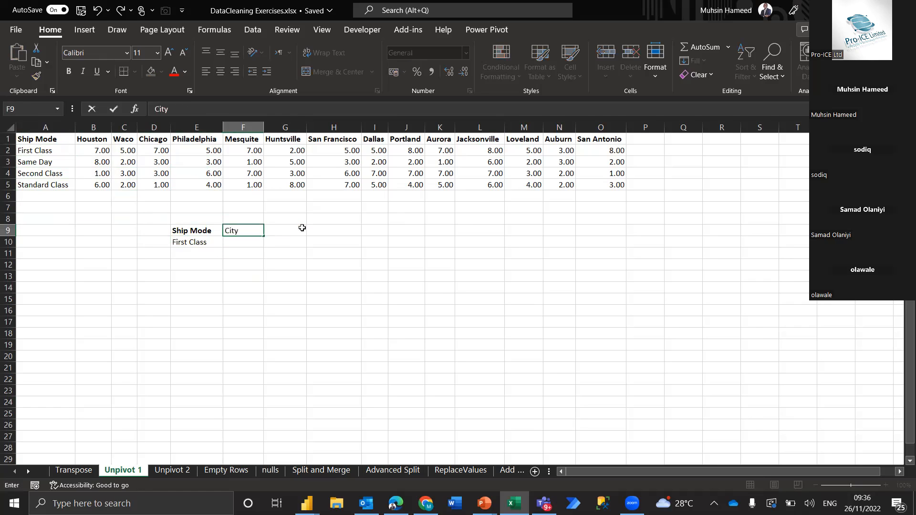
pyautogui.press('Tab')
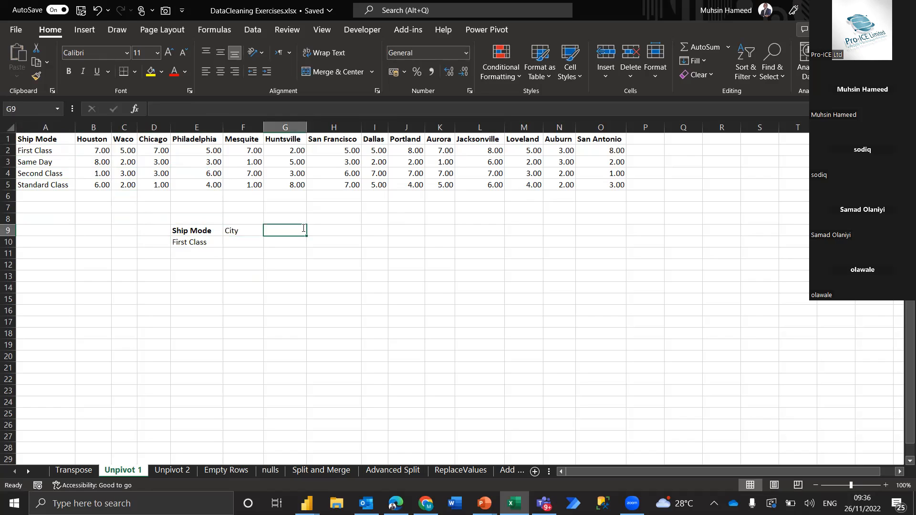
pyautogui.write('Value')
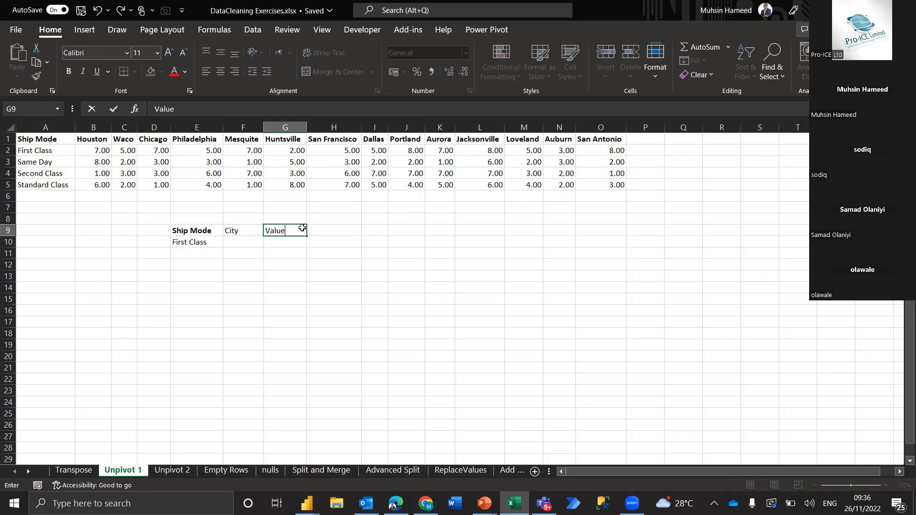
pyautogui.press('Return')
# Copy the Houston header from B1 into F10, under City.
pyautogui.press('Up')
pyautogui.press('Left')
pyautogui.press('Down')
pyautogui.press('Up')
pyautogui.press('Left')
pyautogui.press('Left')
pyautogui.press('Left')
pyautogui.press('Up')
pyautogui.press('Up')
pyautogui.press('Up')
pyautogui.press('Up')
pyautogui.press('Up')
pyautogui.press('Up')
pyautogui.press('Up')
pyautogui.press('Up')
pyautogui.hotkey('ctrl', 'c')
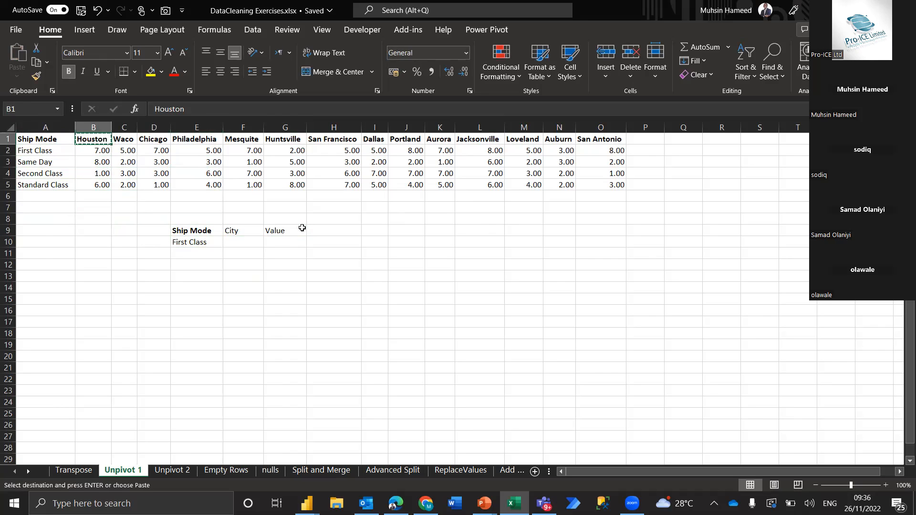
pyautogui.press('Down')
pyautogui.press('Down')
pyautogui.press('Down')
pyautogui.press('Down')
pyautogui.press('Down')
pyautogui.press('Down')
pyautogui.press('Down')
pyautogui.press('Down')
pyautogui.press('Right')
pyautogui.press('Right')
pyautogui.press('Right')
pyautogui.press('Right')
pyautogui.press('Right')
pyautogui.press('Down')
pyautogui.press('Left')
pyautogui.hotkey('ctrl', 'v')
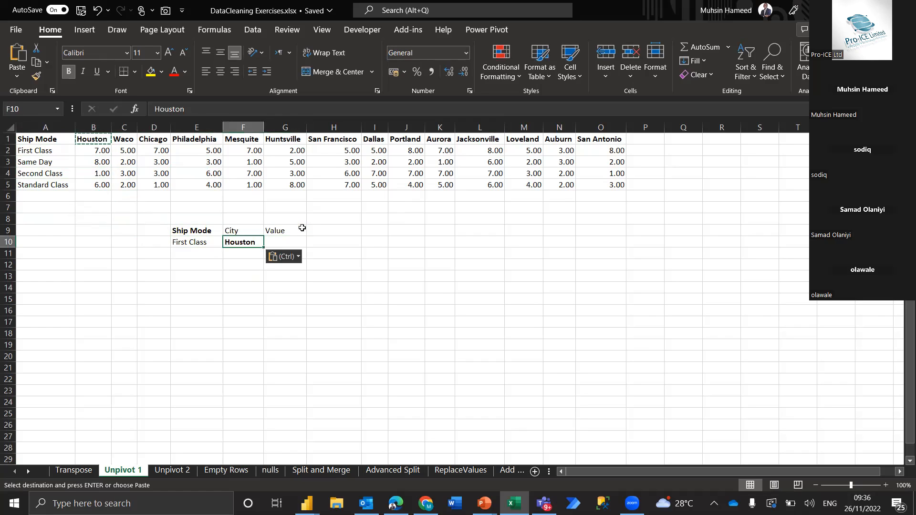
# Copy the First Class value for Houston from B2 into G10, under Value.
pyautogui.press('Up')
pyautogui.press('Up')
pyautogui.press('Up')
pyautogui.press('Left')
pyautogui.press('Left')
pyautogui.press('Left')
pyautogui.press('Up')
pyautogui.press('Up')
pyautogui.press('Up')
pyautogui.press('Up')
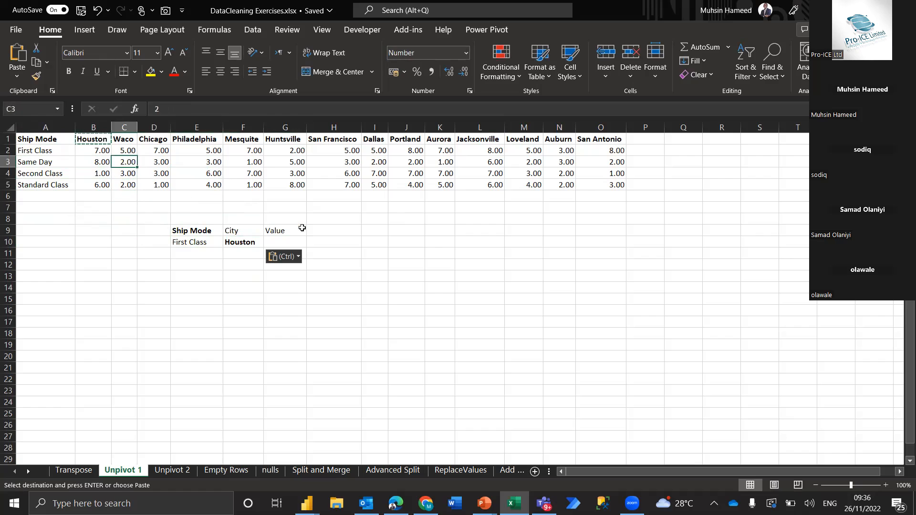
pyautogui.press('Left')
pyautogui.press('Up')
pyautogui.press('Down')
pyautogui.press('Right')
pyautogui.press('Down')
pyautogui.press('Down')
pyautogui.press('Down')
pyautogui.press('Down')
pyautogui.press('Down')
pyautogui.press('Down')
pyautogui.press('Down')
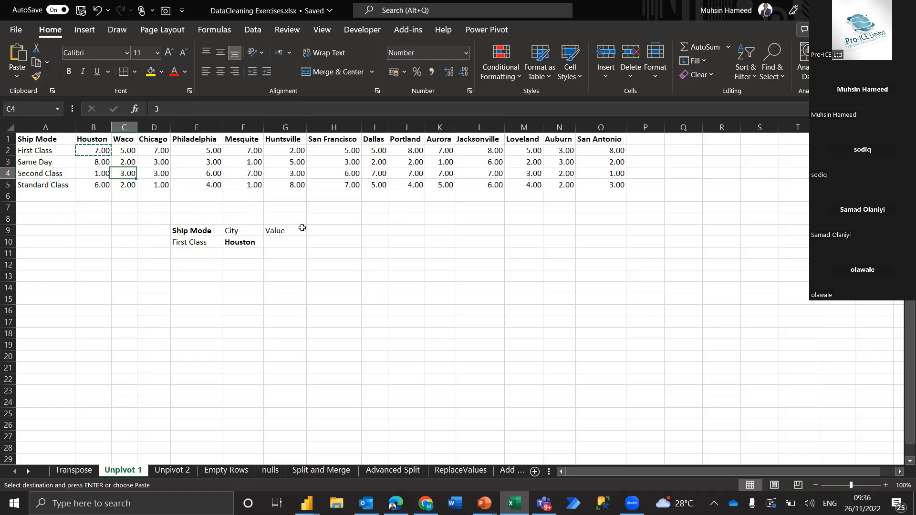
pyautogui.press('Right')
pyautogui.press('Right')
pyautogui.press('Right')
pyautogui.press('Right')
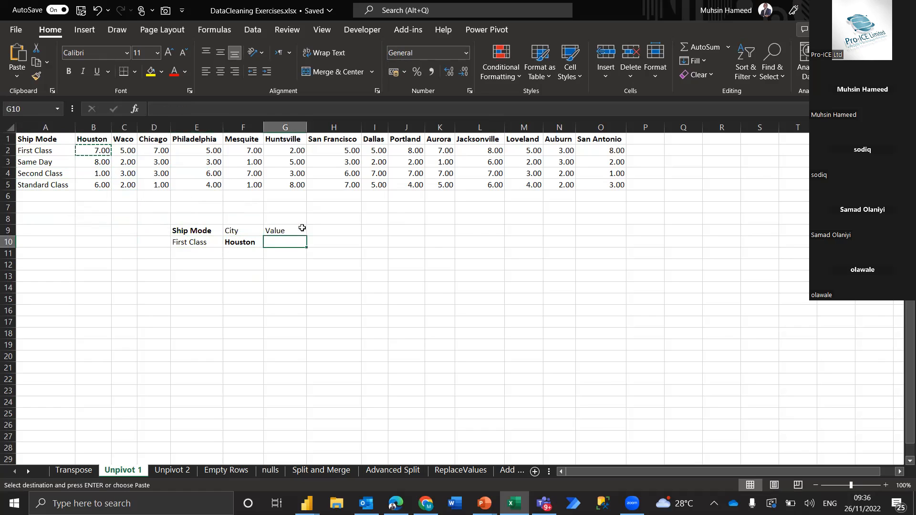
pyautogui.hotkey('ctrl', 'v')
# Copy the Waco header from C1 into F11, directly below Houston.
pyautogui.press('Left')
pyautogui.press('Left')
pyautogui.press('Left')
pyautogui.press('Left')
pyautogui.press('Up')
pyautogui.press('Up')
pyautogui.press('Up')
pyautogui.press('Up')
pyautogui.press('Up')
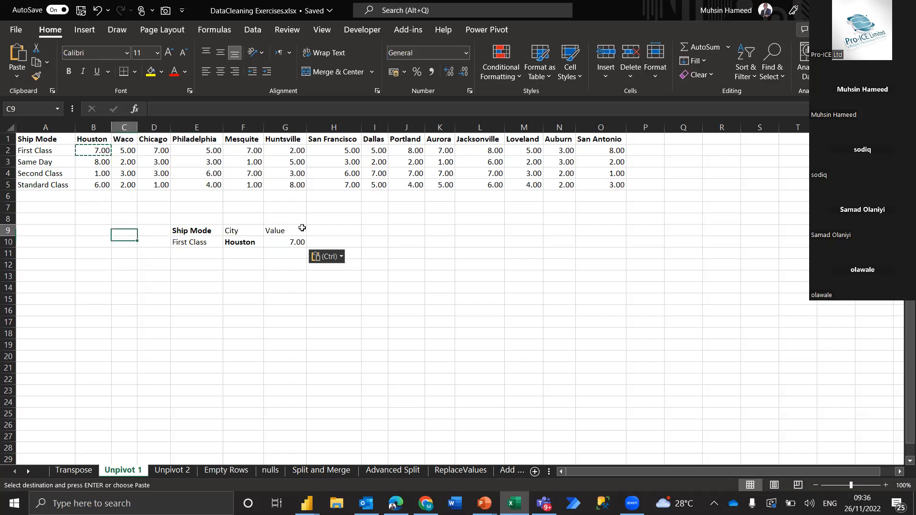
pyautogui.press('Left')
pyautogui.press('Up')
pyautogui.press('Up')
pyautogui.press('Up')
pyautogui.press('Up')
pyautogui.press('Right')
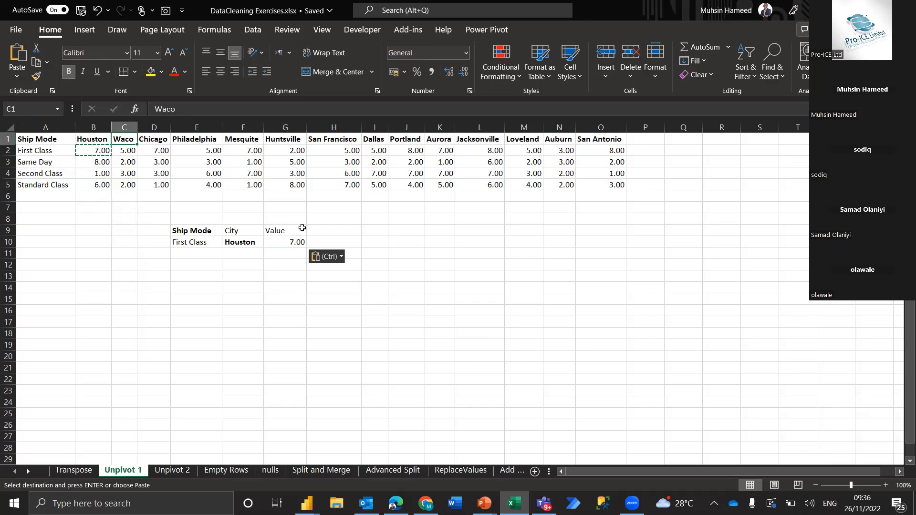
pyautogui.hotkey('ctrl', 'c')
pyautogui.press('Down')
pyautogui.press('Down')
pyautogui.press('Down')
pyautogui.press('Down')
pyautogui.press('Down')
pyautogui.press('Down')
pyautogui.press('Down')
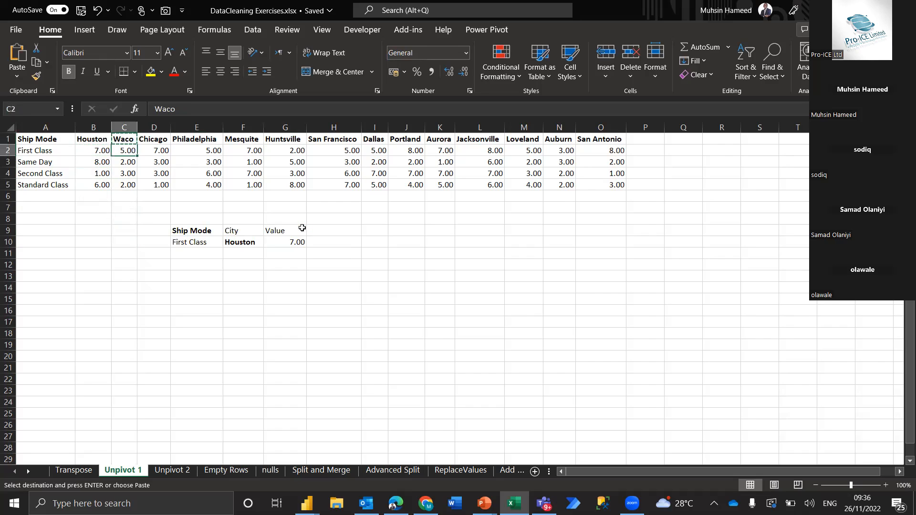
pyautogui.press('Down')
pyautogui.press('Down')
pyautogui.press('Down')
pyautogui.press('Right')
pyautogui.press('Right')
pyautogui.press('Right')
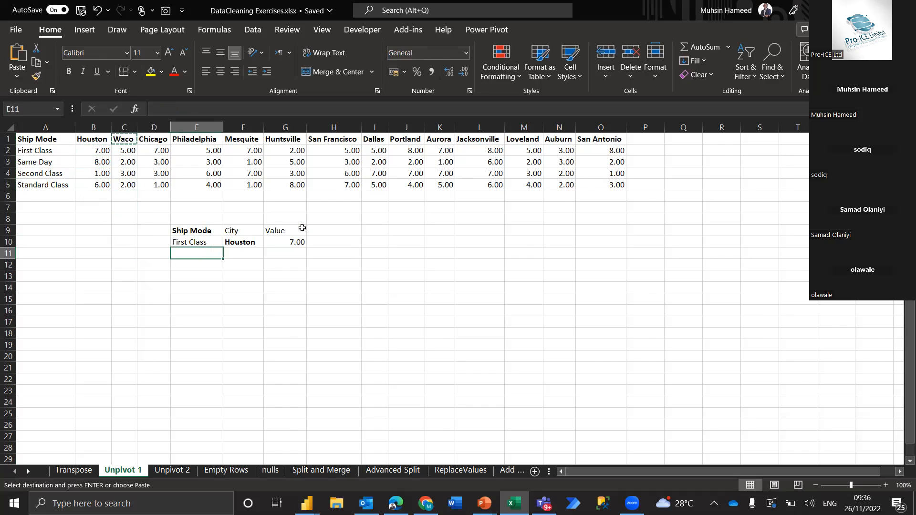
pyautogui.hotkey('ctrl', 'v')
# Enter First Class in E11 as the ship mode of the Waco row.
pyautogui.press('Left')
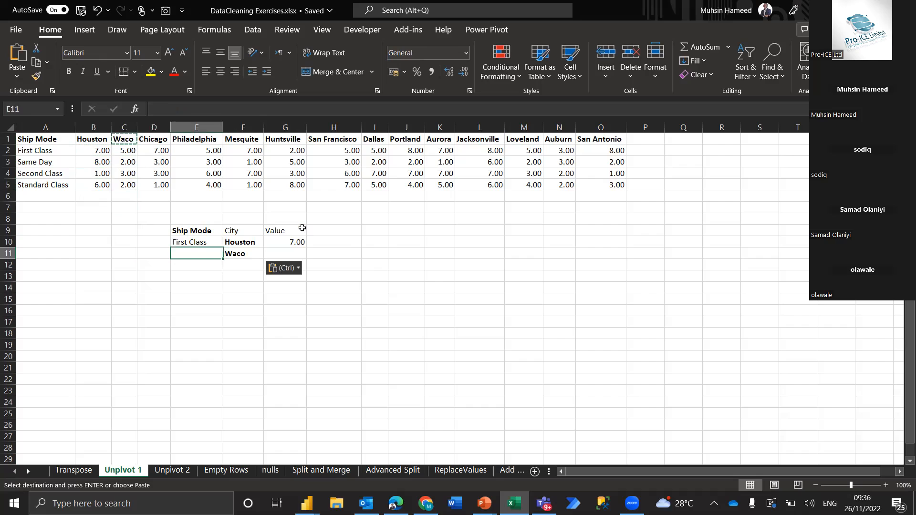
pyautogui.write('F')
pyautogui.press('Right')
# Copy the First Class value for Waco from C2 into G11, under Value.
pyautogui.press('Up')
pyautogui.press('Up')
pyautogui.press('Up')
pyautogui.press('Up')
pyautogui.press('Up')
pyautogui.press('Left')
pyautogui.press('Left')
pyautogui.press('Left')
pyautogui.press('Up')
pyautogui.press('Up')
pyautogui.press('Up')
pyautogui.press('Up')
pyautogui.hotkey('ctrl', 'c')
pyautogui.press('Down')
pyautogui.press('Down')
pyautogui.press('Down')
pyautogui.press('Down')
pyautogui.press('Down')
pyautogui.press('Down')
pyautogui.press('Right')
pyautogui.press('Right')
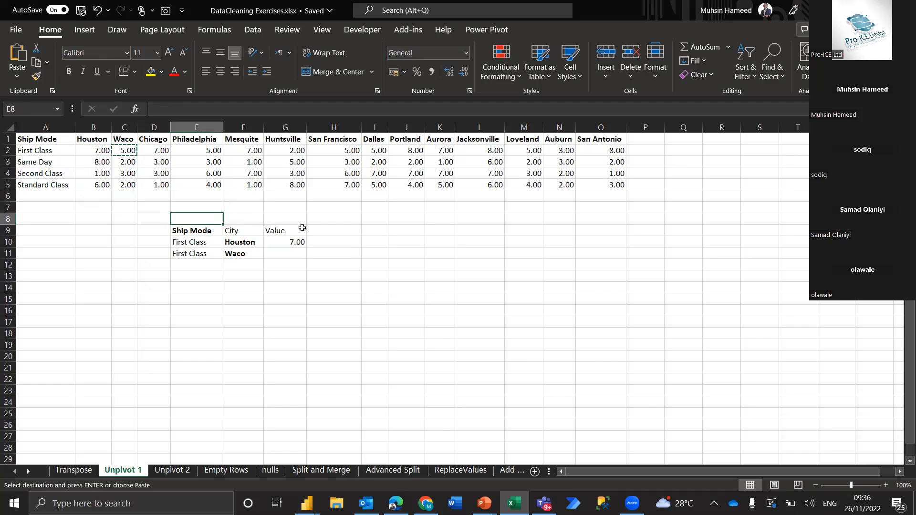
pyautogui.press('Down')
pyautogui.press('Right')
pyautogui.press('Right')
pyautogui.press('Down')
pyautogui.press('Down')
pyautogui.hotkey('ctrl', 'v')
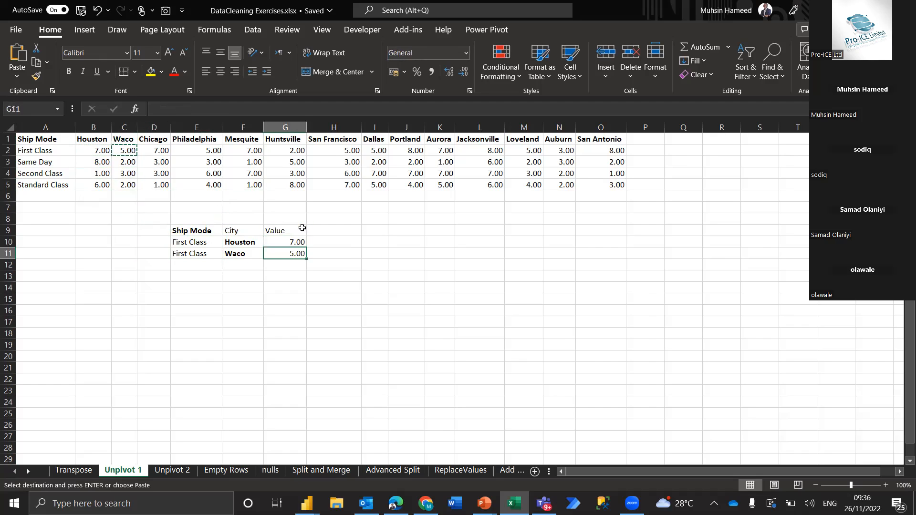
# Fill First Class down the Ship Mode column from E10 to E23.
pyautogui.press('Down')
pyautogui.press('Down')
pyautogui.press('Left')
pyautogui.press('Left')
pyautogui.press('Left')
pyautogui.press('Up')
pyautogui.press('Up')
pyautogui.press('Up')
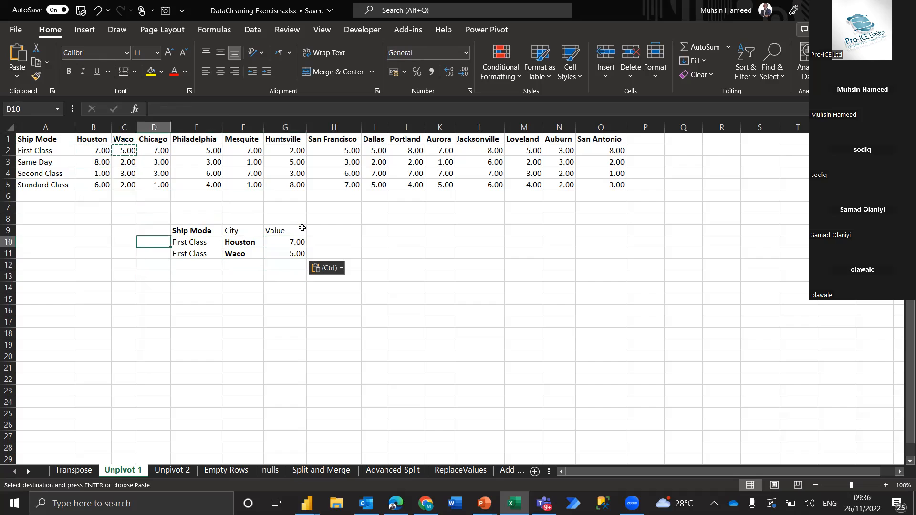
pyautogui.press('Right')
pyautogui.hotkey('shift', 'Down')
pyautogui.hotkey('shift', 'Down')
pyautogui.hotkey('shift', 'Down')
pyautogui.hotkey('shift', 'Down')
pyautogui.hotkey('shift', 'Down')
pyautogui.hotkey('shift', 'Down')
pyautogui.hotkey('shift', 'Down')
pyautogui.hotkey('shift', 'Down')
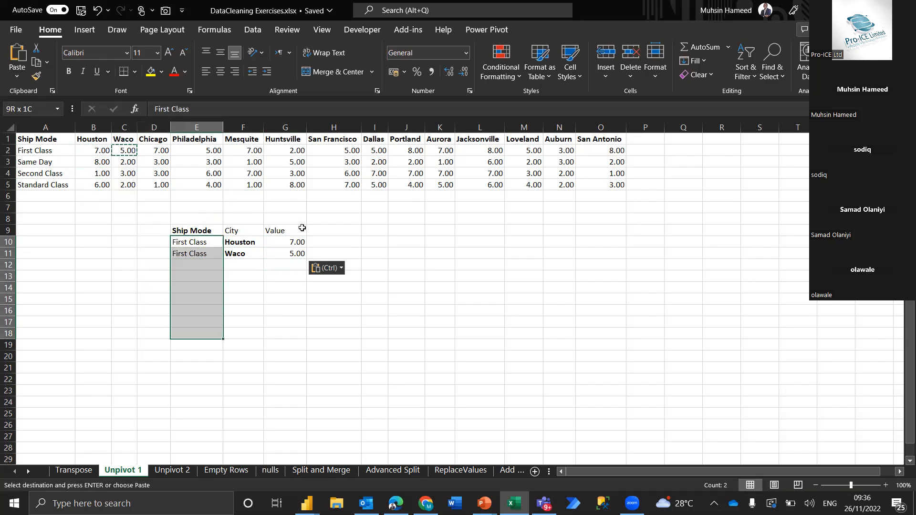
pyautogui.hotkey('shift', 'Down')
pyautogui.hotkey('shift', 'Down')
pyautogui.hotkey('shift', 'Down')
pyautogui.hotkey('shift', 'Down')
pyautogui.hotkey('shift', 'Down')
pyautogui.hotkey('ctrl', 'd')
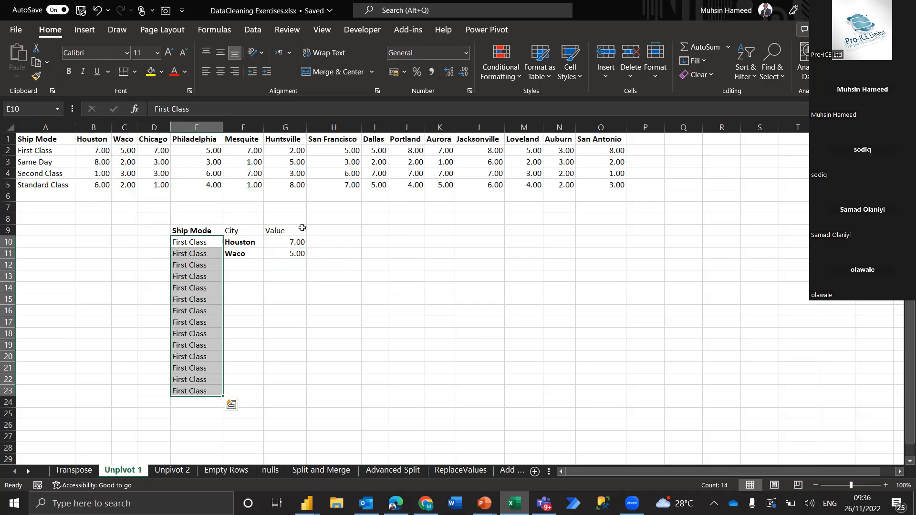
# Copy all the city headers in B1:O1 and paste them as transposed values under City, starting at F10.
pyautogui.press('Right')
pyautogui.press('Left')
pyautogui.press('Up')
pyautogui.press('Up')
pyautogui.press('Up')
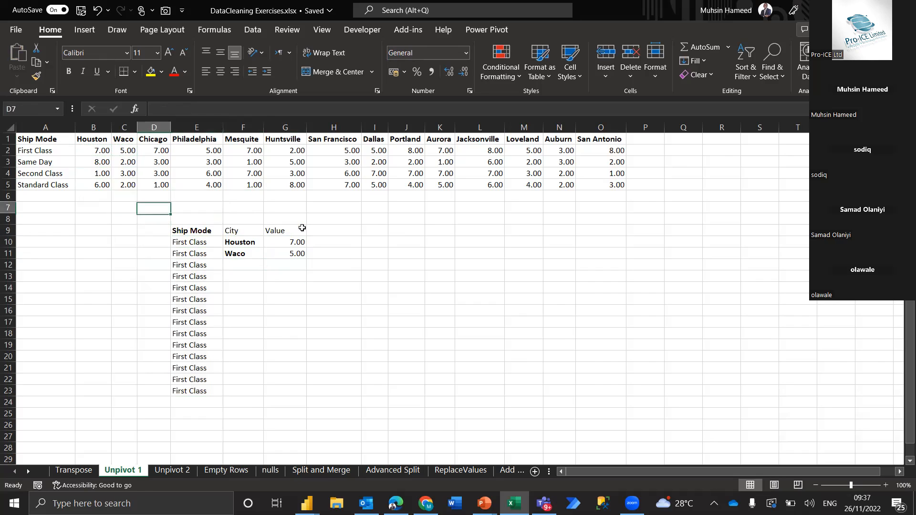
pyautogui.press('Up')
pyautogui.press('Up')
pyautogui.press('Up')
pyautogui.press('Up')
pyautogui.press('Up')
pyautogui.press('Up')
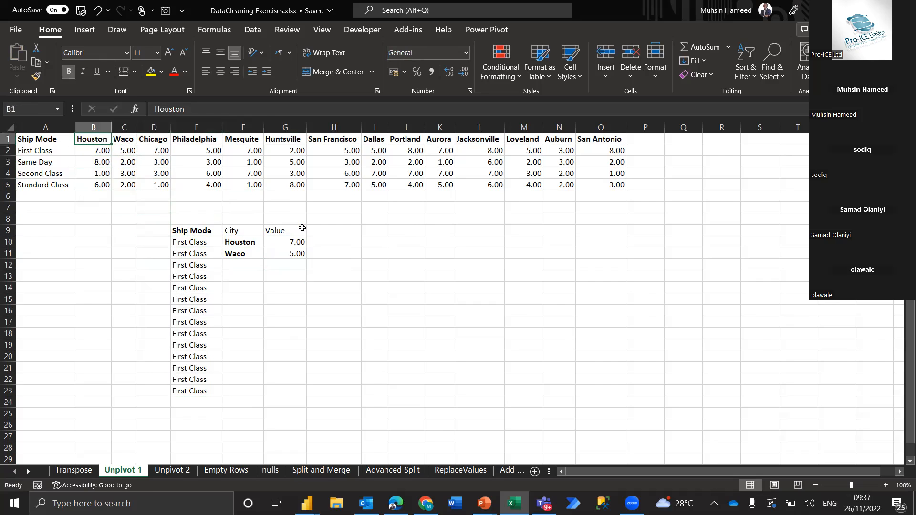
pyautogui.hotkey('shift', 'Right')
pyautogui.hotkey('shift', 'Right')
pyautogui.hotkey('ctrl', 'shift', 'Right')
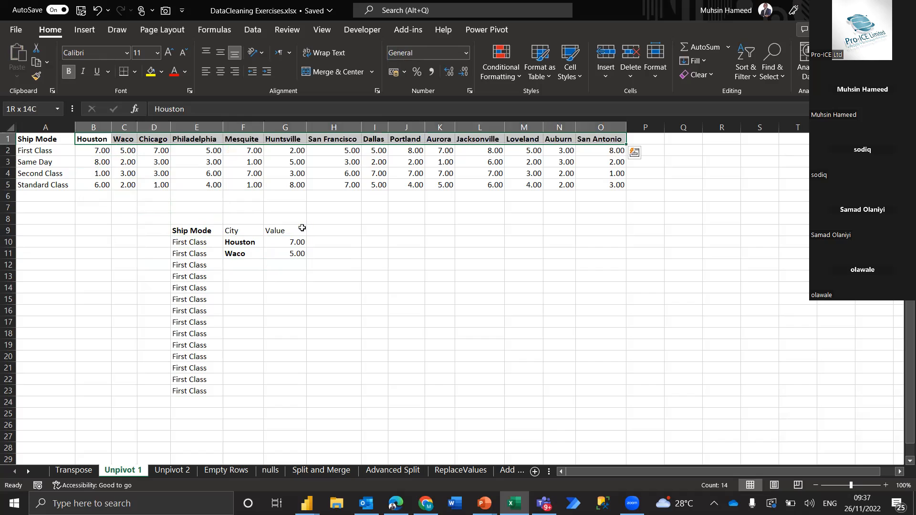
pyautogui.hotkey('ctrl', 'c')
pyautogui.press('Down')
pyautogui.press('Down')
pyautogui.press('Down')
pyautogui.press('Down')
pyautogui.press('Down')
pyautogui.press('Down')
pyautogui.press('Right')
pyautogui.press('Right')
pyautogui.press('Right')
pyautogui.press('Right')
pyautogui.press('Down')
pyautogui.press('Down')
pyautogui.press('Down')
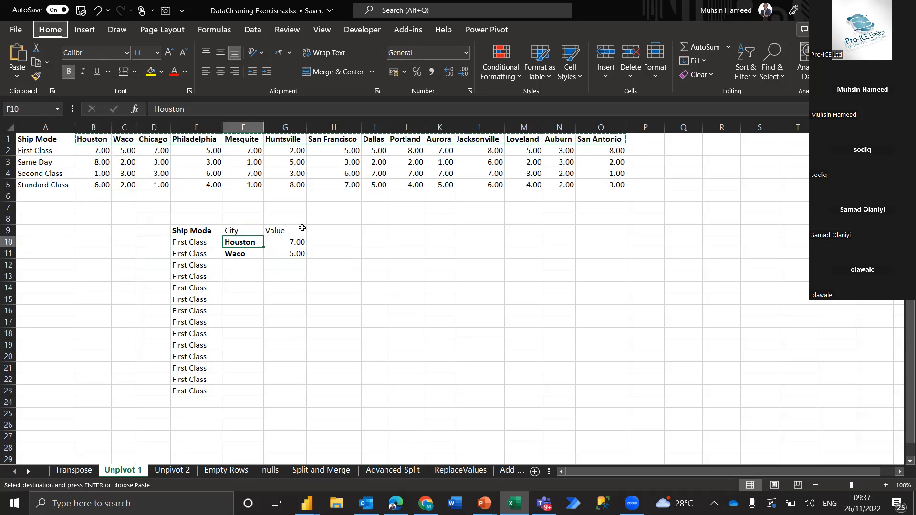
pyautogui.hotkey('ctrl', 'alt', 'v')
pyautogui.press('e')
pyautogui.press('Return')
# Copy the First Class values in B2:O2 and paste them as transposed values under Value, starting at G10.
pyautogui.press('Up')
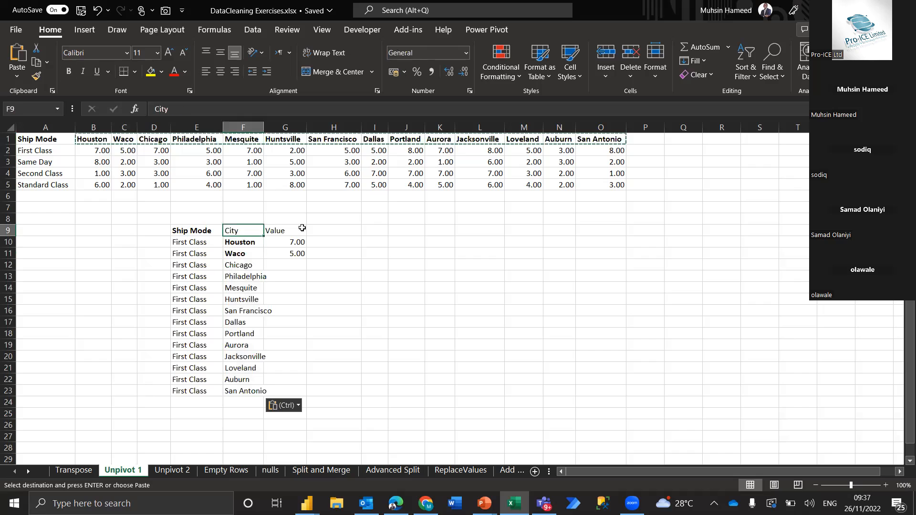
pyautogui.press('Left')
pyautogui.press('Up')
pyautogui.press('Up')
pyautogui.press('Up')
pyautogui.press('Up')
pyautogui.press('Up')
pyautogui.press('Up')
pyautogui.press('Left')
pyautogui.press('Up')
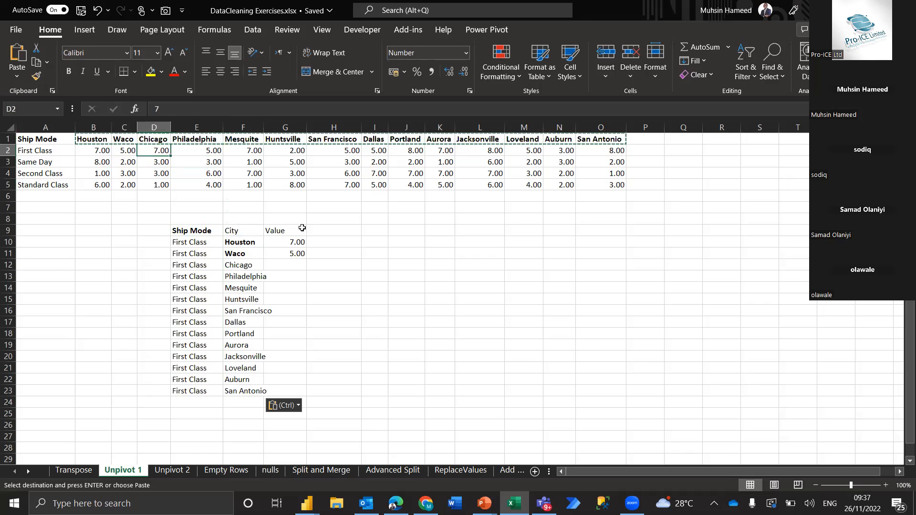
pyautogui.press('Left')
pyautogui.press('Left')
pyautogui.hotkey('ctrl', 'shift', 'Right')
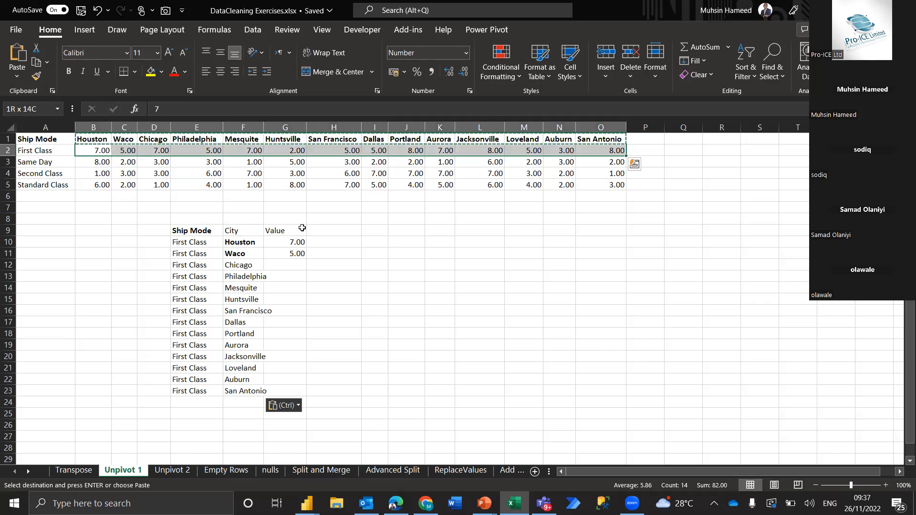
pyautogui.hotkey('ctrl', 'c')
pyautogui.press('Down')
pyautogui.press('Down')
pyautogui.press('Down')
pyautogui.press('Down')
pyautogui.press('Down')
pyautogui.press('Down')
pyautogui.press('Down')
pyautogui.press('Down')
pyautogui.press('Down')
pyautogui.press('Right')
pyautogui.press('Right')
pyautogui.press('Right')
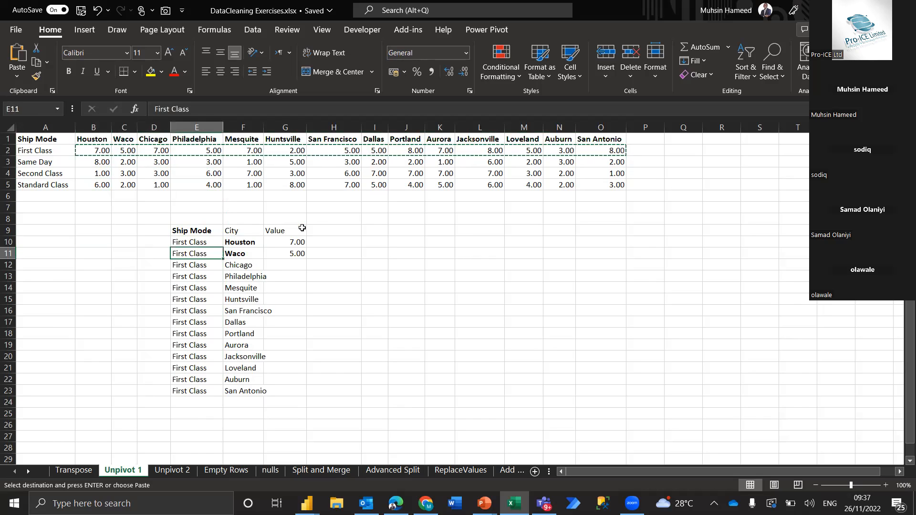
pyautogui.press('Right')
pyautogui.press('Right')
pyautogui.press('Up')
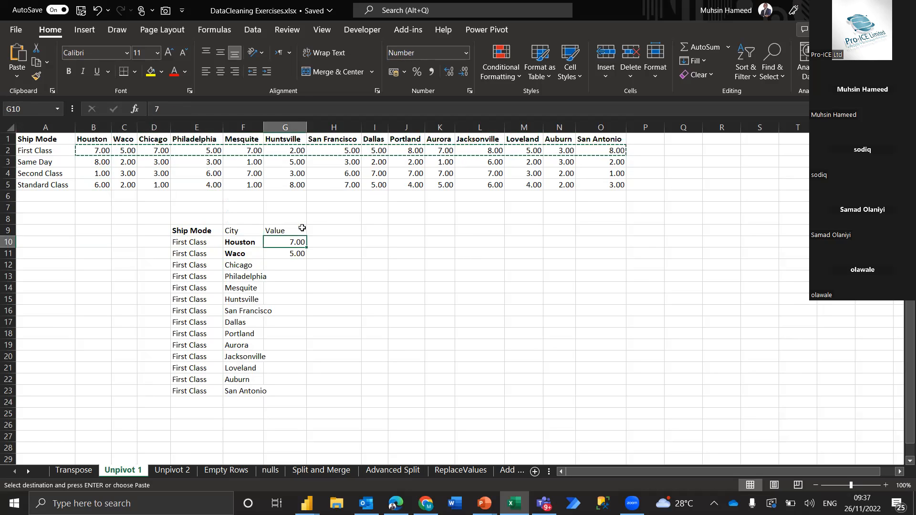
pyautogui.hotkey('ctrl', 'alt', 'v')
pyautogui.press('v')
pyautogui.press('e')
pyautogui.press('Return')
# Review the mocked-up unpivoted rows for First Class and the Ship Mode, City and Value headers.
pyautogui.press('Down')
pyautogui.press('Down')
pyautogui.press('Down')
pyautogui.press('Down')
pyautogui.press('Down')
pyautogui.press('Down')
pyautogui.press('Down')
pyautogui.press('Down')
pyautogui.press('Down')
pyautogui.press('Left')
pyautogui.press('Left')
pyautogui.press('Down')
pyautogui.press('Up')
pyautogui.press('Up')
pyautogui.press('Up')
pyautogui.press('Up')
pyautogui.press('Up')
pyautogui.press('Up')
pyautogui.press('Up')
pyautogui.press('Up')
pyautogui.press('Up')
pyautogui.press('Up')
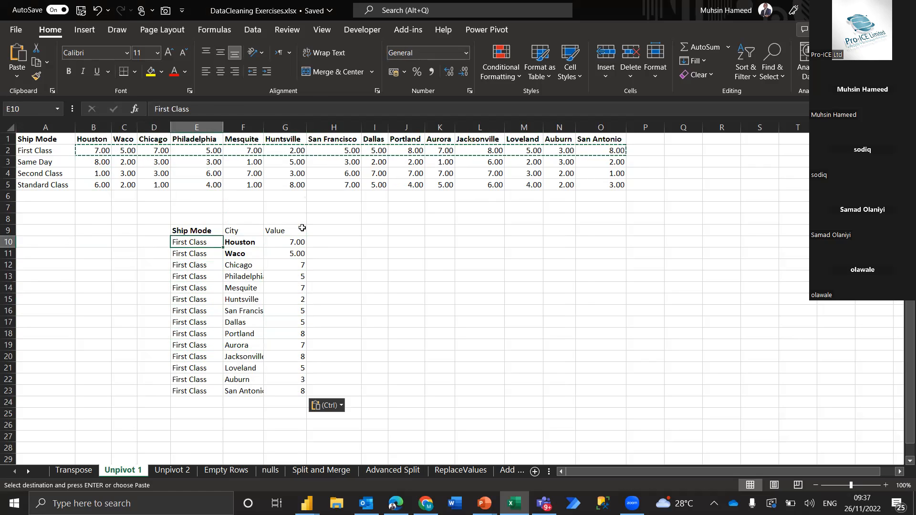
pyautogui.press('Up')
pyautogui.press('Left')
pyautogui.press('Left')
pyautogui.press('Left')
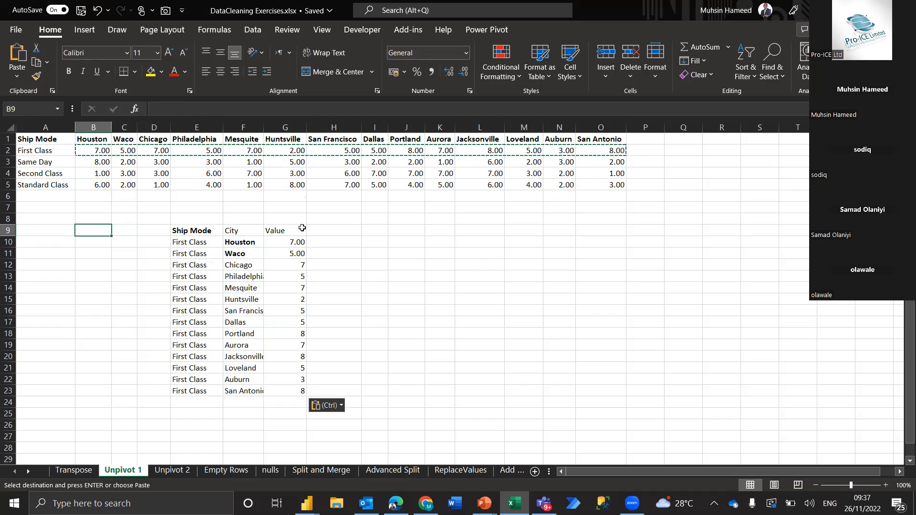
pyautogui.press('Right')
pyautogui.press('Right')
pyautogui.press('Right')
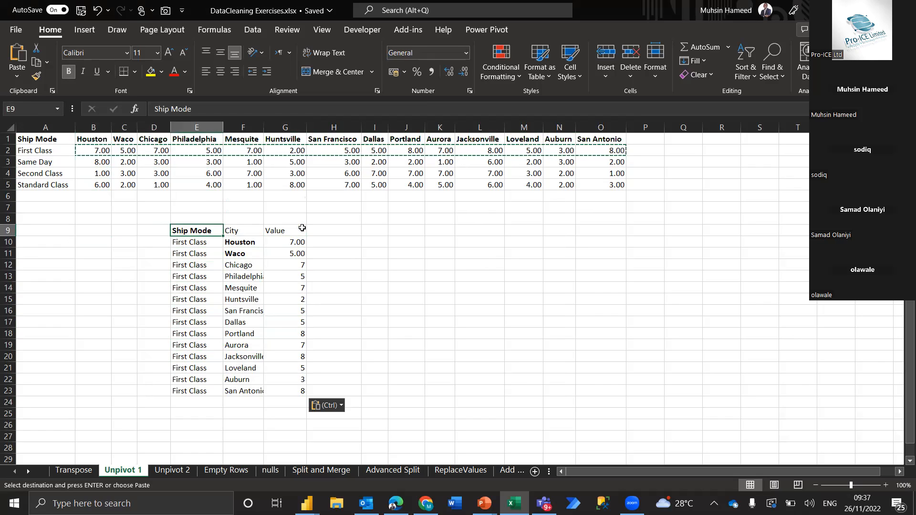
pyautogui.press('Right')
pyautogui.press('Right')
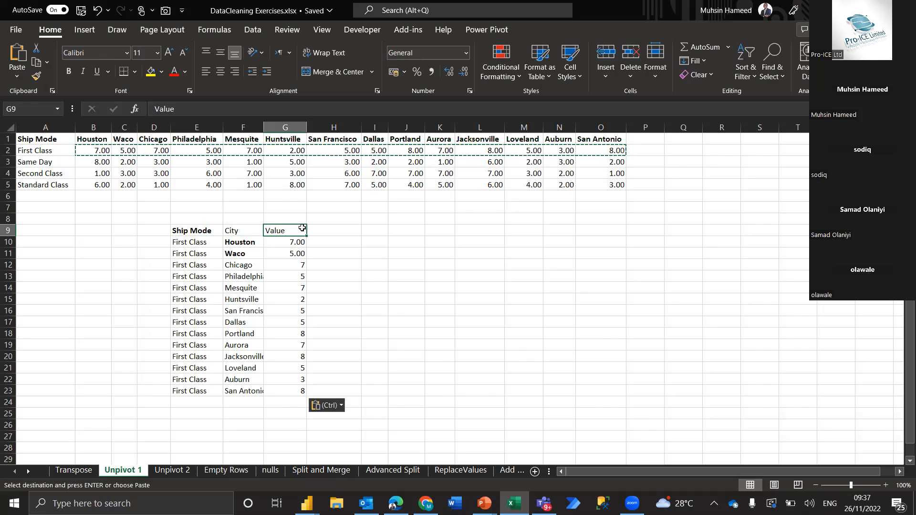
# Clear the whole mocked-up Ship Mode, City and Value table in E9:G23.
pyautogui.hotkey('shift', 'Left')
pyautogui.hotkey('shift', 'Left')
pyautogui.hotkey('ctrl', 'shift', 'Down')
pyautogui.press('Delete')
pyautogui.press('Down')
pyautogui.press('Down')
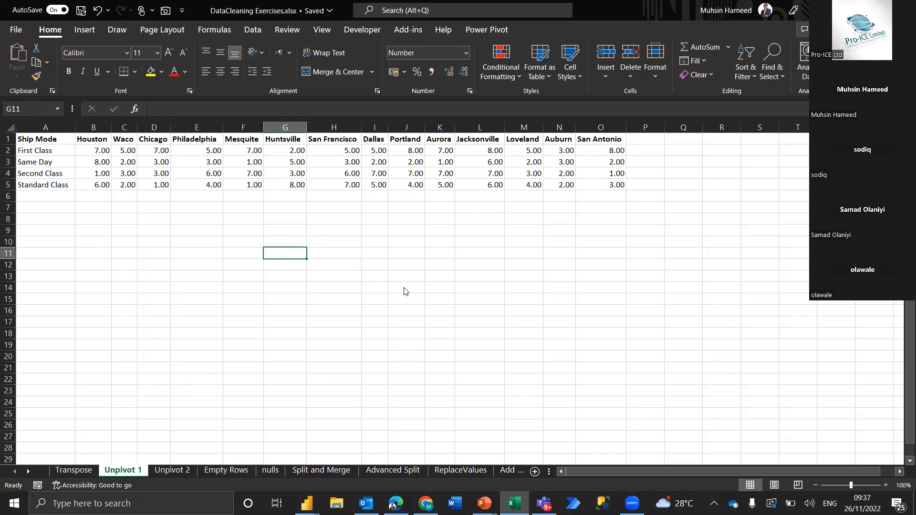
# Switch to the Power Query Editor and connect to DataCleaning Exercises.xlsx from the recent sources.
pyautogui.hotkey('alt', 'Tab')
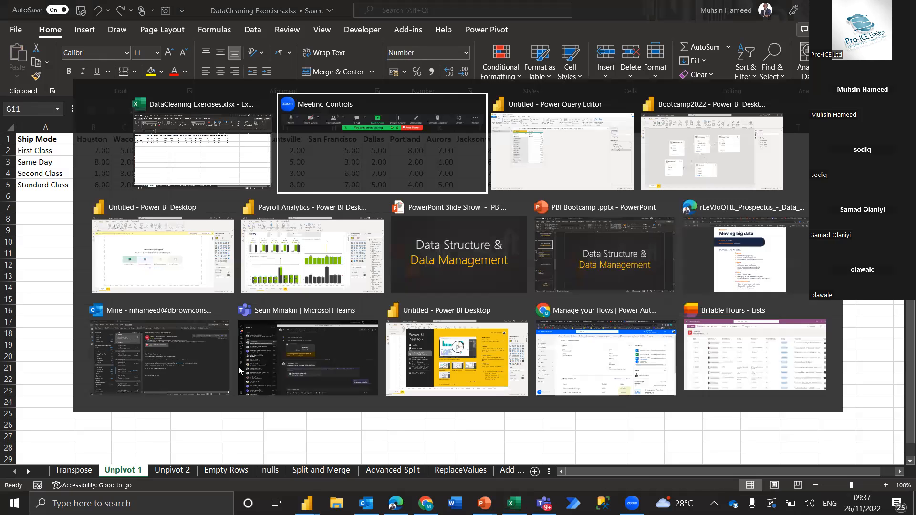
pyautogui.hotkey('alt', 'Tab')
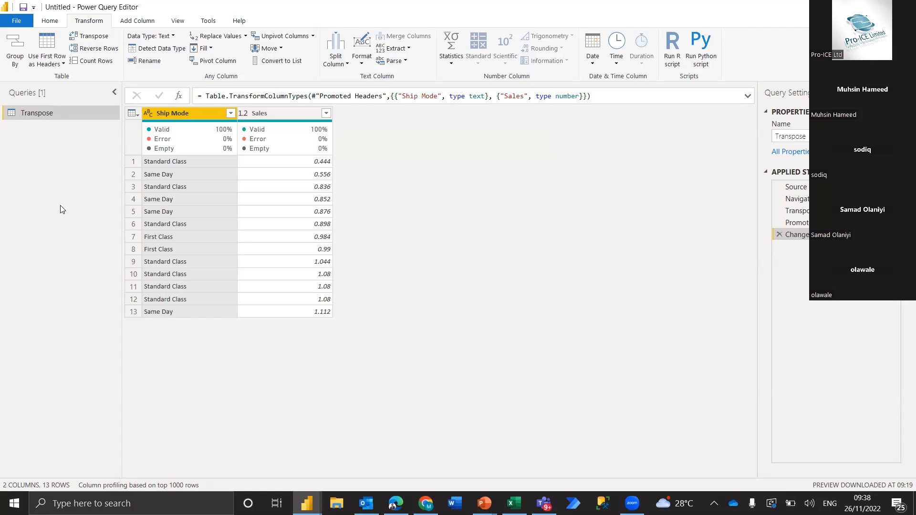
pyautogui.click(51, 22)
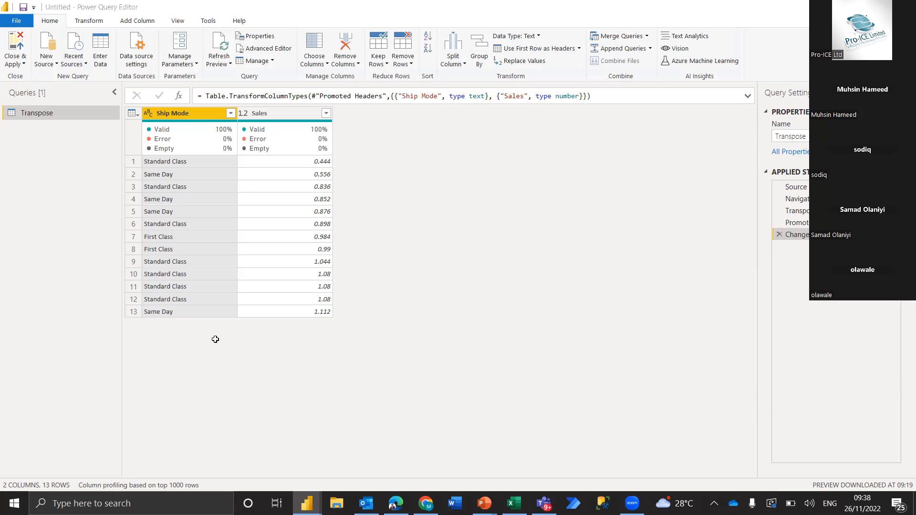
pyautogui.hotkey('alt', 'Tab')
pyautogui.press('Escape')
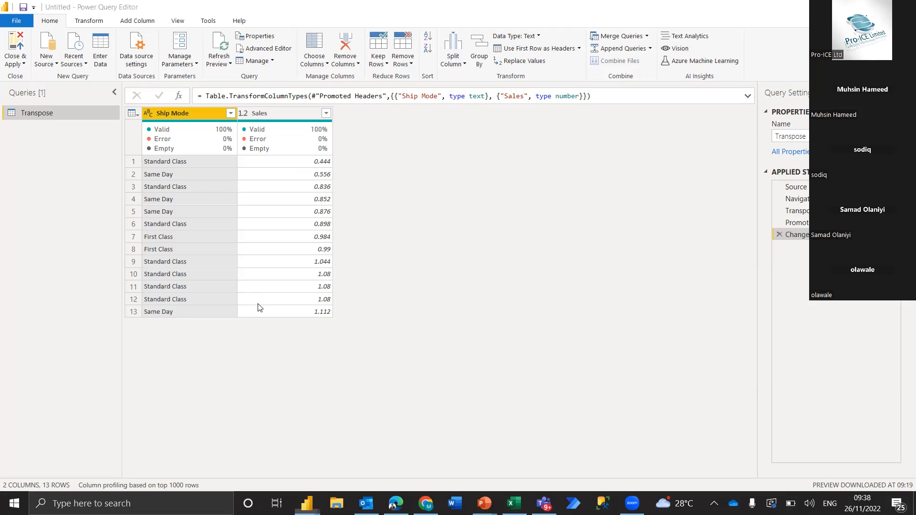
pyautogui.click(86, 65)
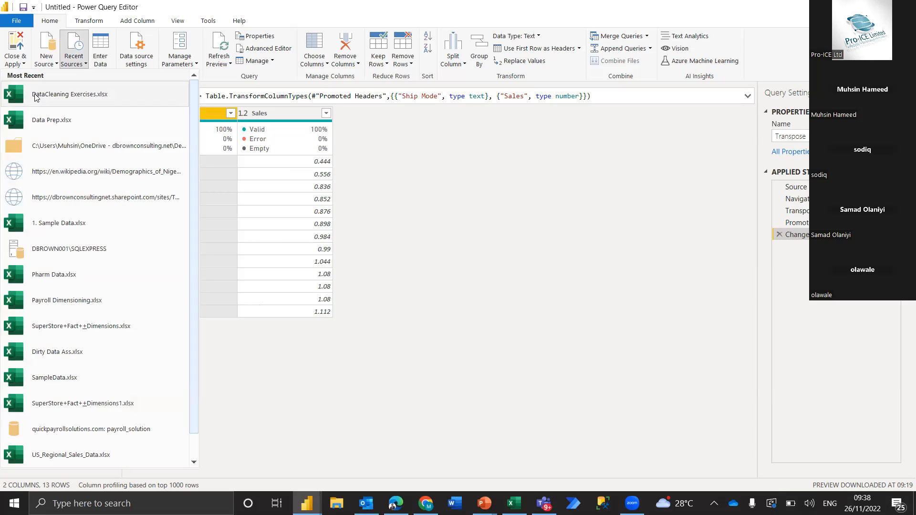
pyautogui.click(85, 95)
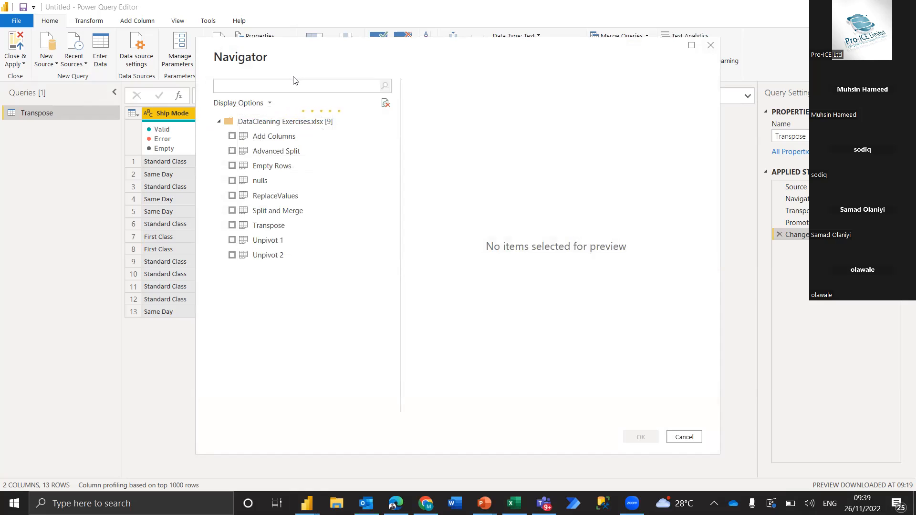
# Load the Unpivot 1 sheet from DataCleaning Exercises.xlsx as a new query.
pyautogui.click(232, 241)
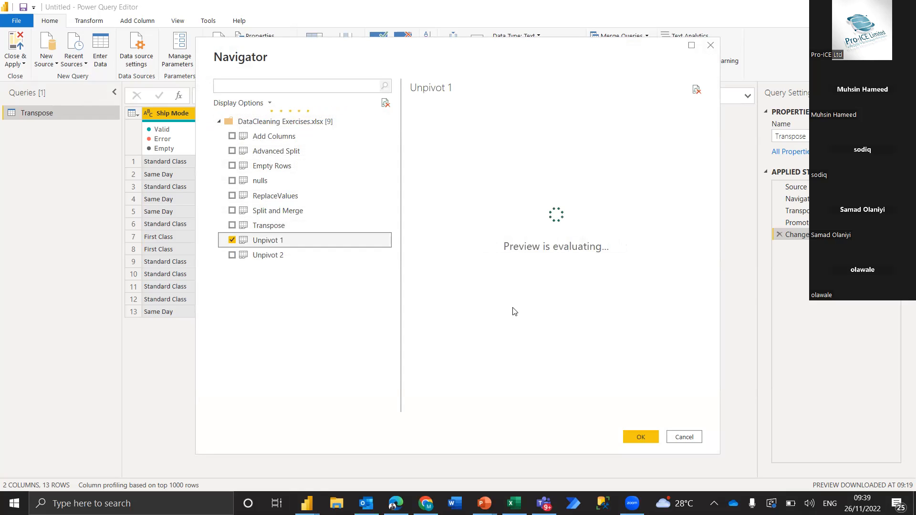
pyautogui.click(642, 437)
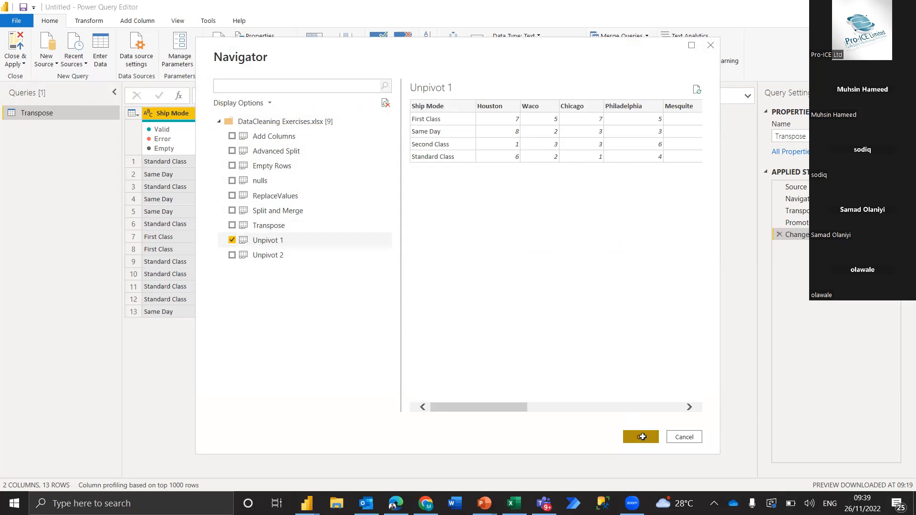
pyautogui.hotkey('alt', 'Tab')
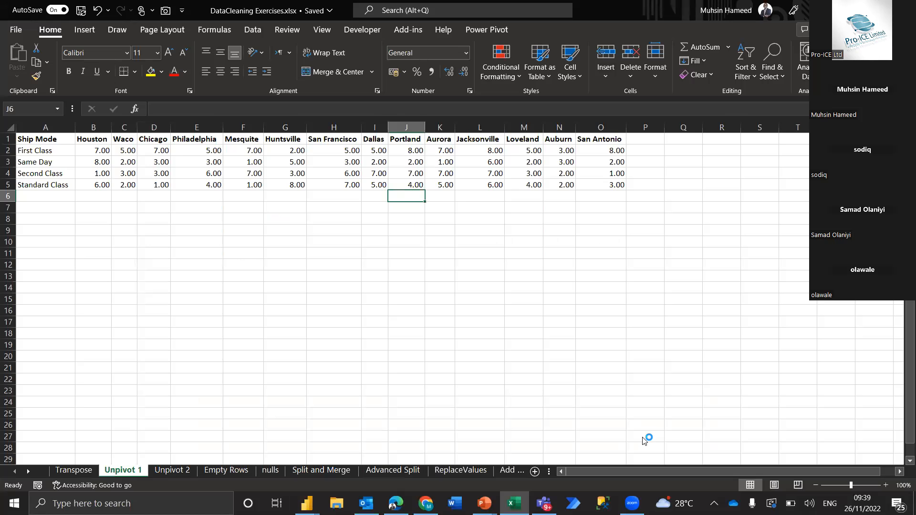
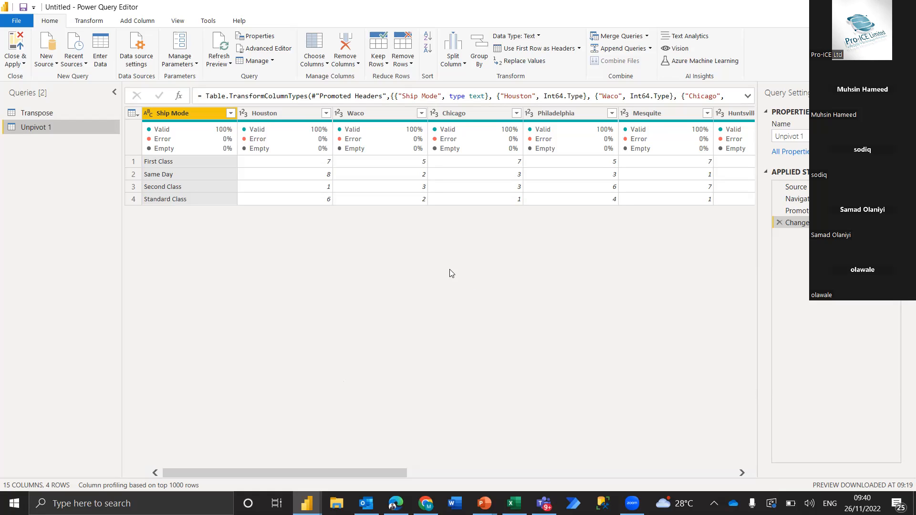
# Remove the automatic Changed Type and Promoted Headers steps from the Unpivot 1 query and look across its raw columns.
pyautogui.click(779, 223)
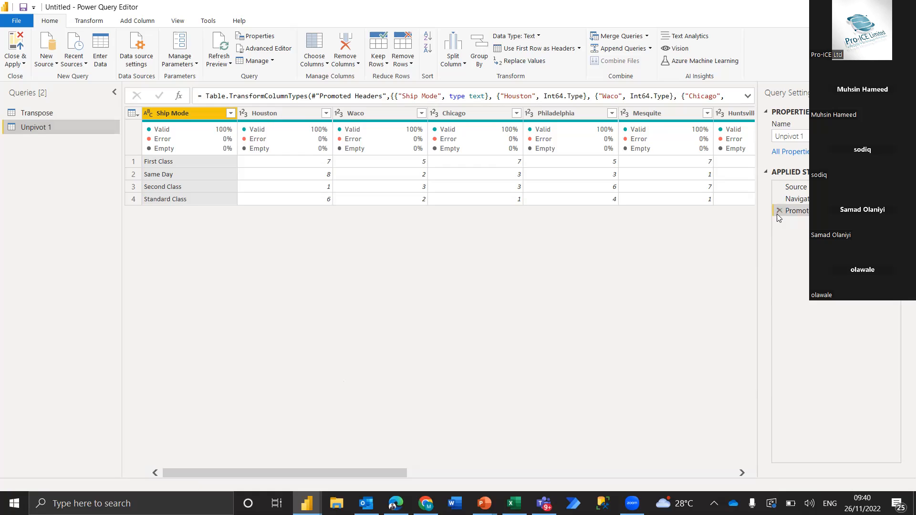
pyautogui.click(779, 211)
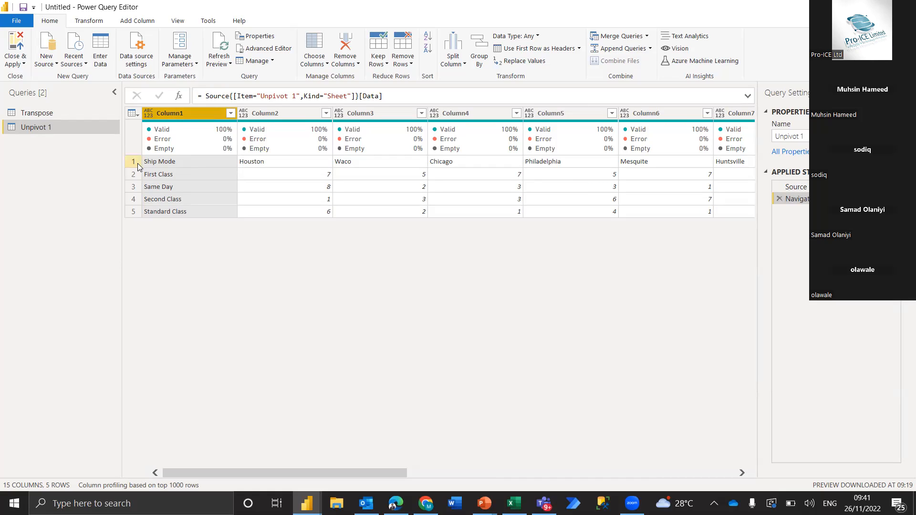
pyautogui.click(300, 115)
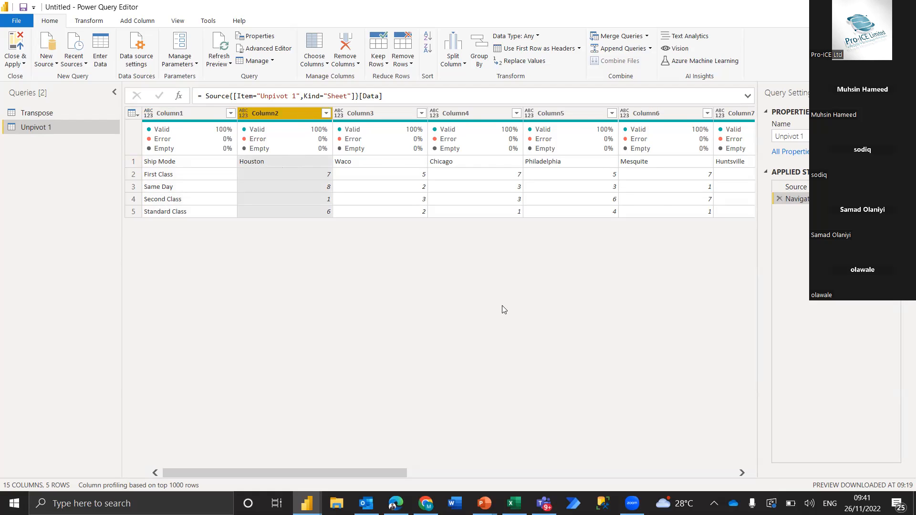
pyautogui.hscroll(15, 504, 309)
pyautogui.hscroll(-15, 502, 306)
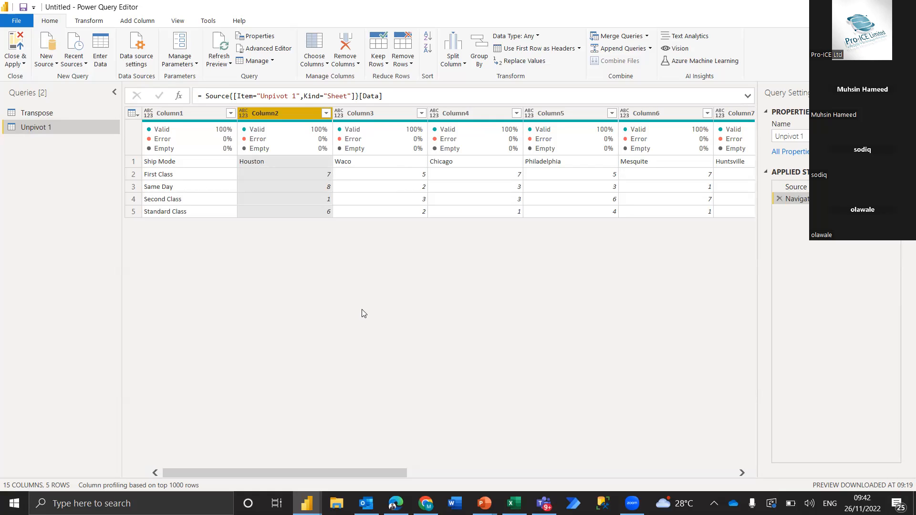
# View the Transpose query at its Navigation step for comparison, and return to the Unpivot 1 query.
pyautogui.click(73, 113)
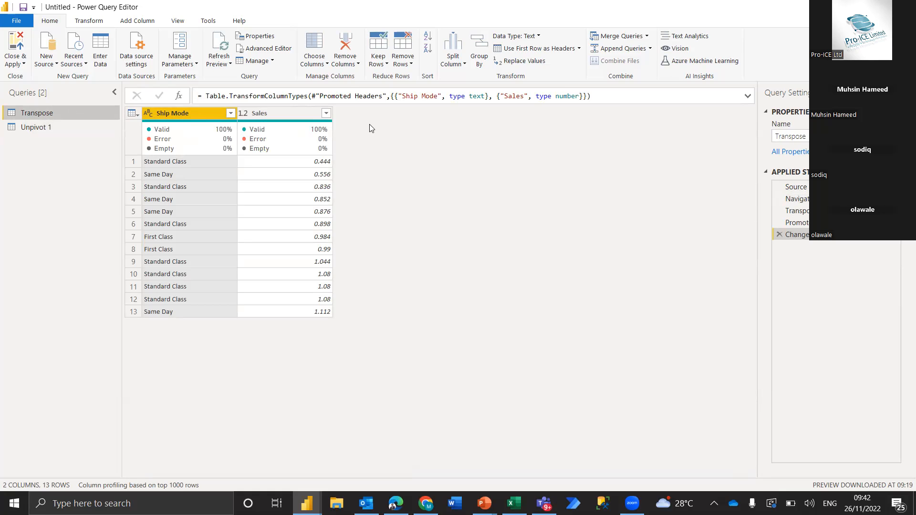
pyautogui.moveTo(137, 162)
pyautogui.click(795, 198)
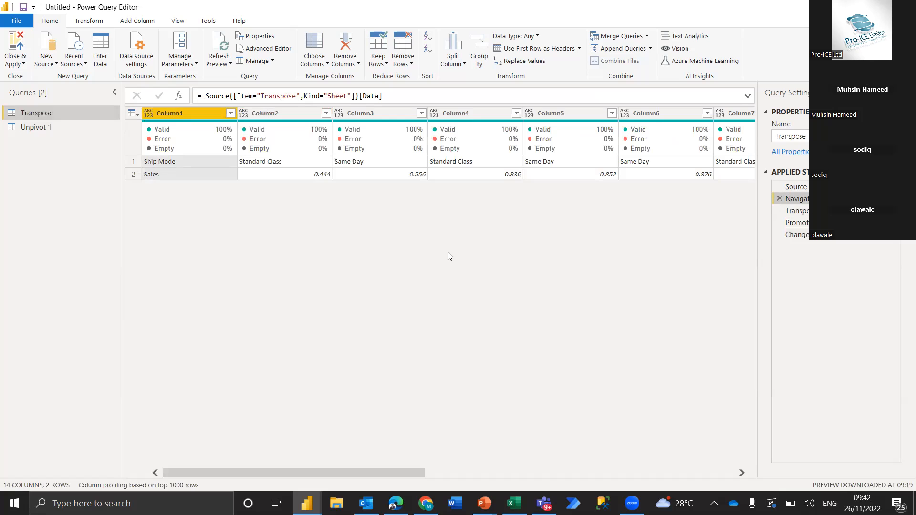
pyautogui.click(60, 127)
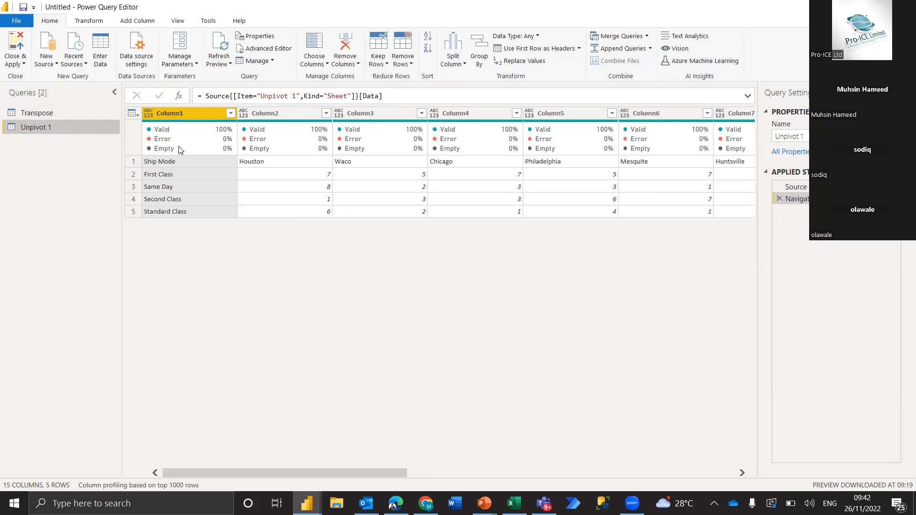
# Promote the first row of Unpivot 1 to headers and unpivot all columns other than Ship Mode.
pyautogui.moveTo(173, 156)
pyautogui.click(134, 112)
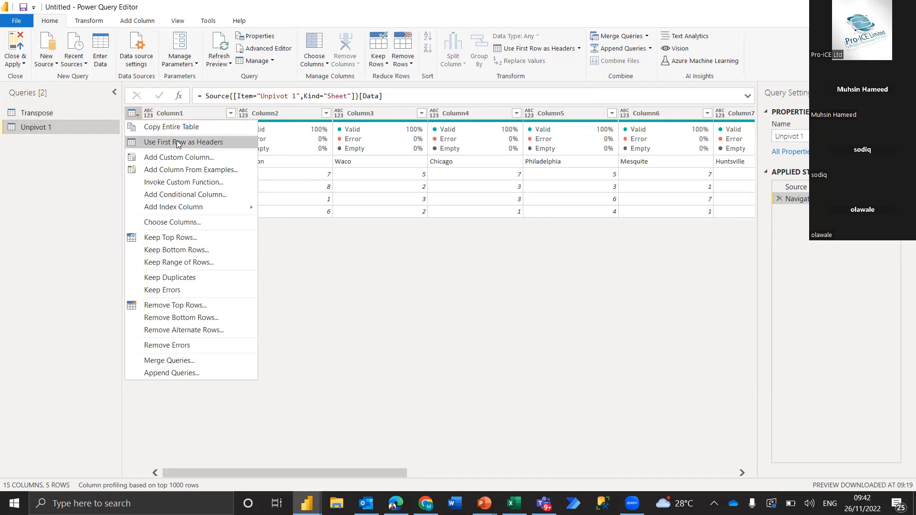
pyautogui.click(177, 140)
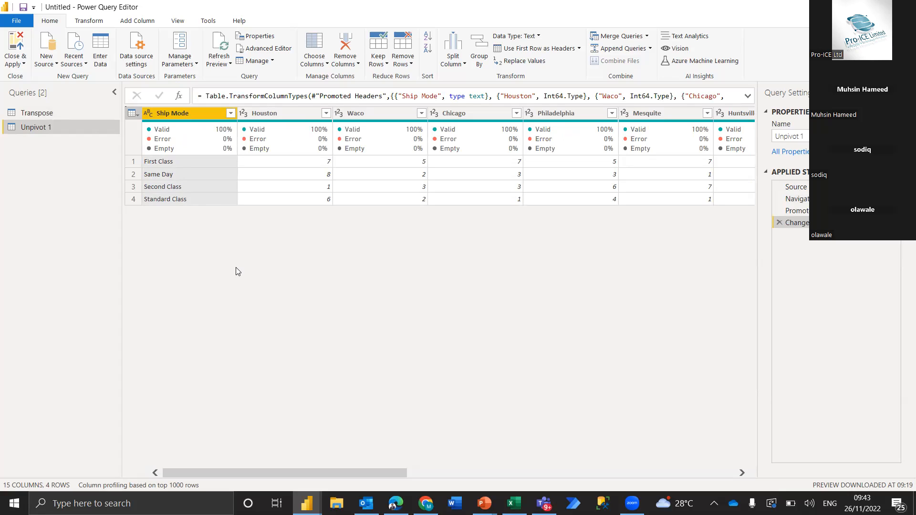
pyautogui.rightClick(188, 117)
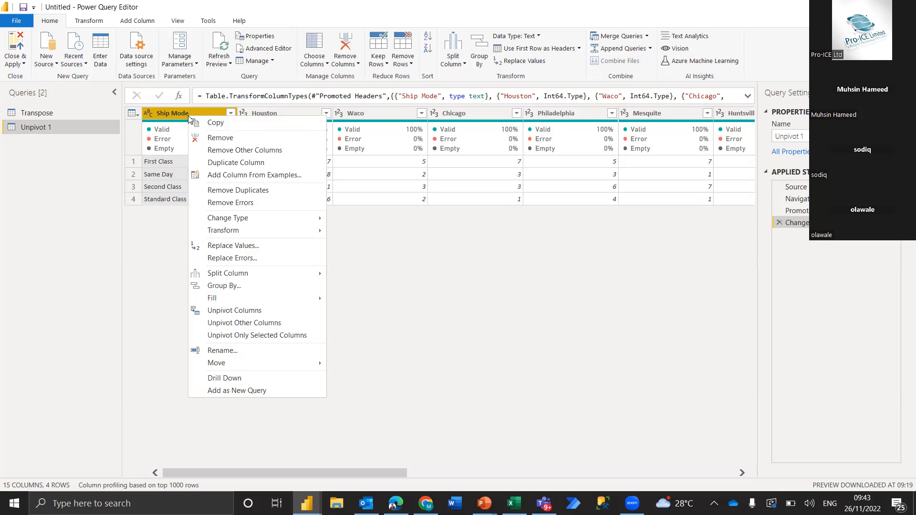
pyautogui.click(231, 323)
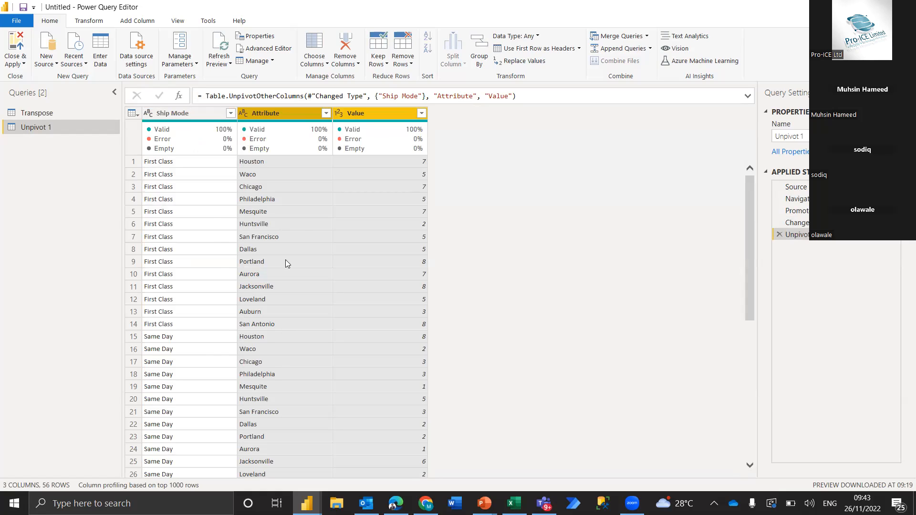
# Compare the unpivoted query with the source sheet in Excel and review the unpivot options for the Ship Mode column.
pyautogui.hotkey('alt', 'Tab')
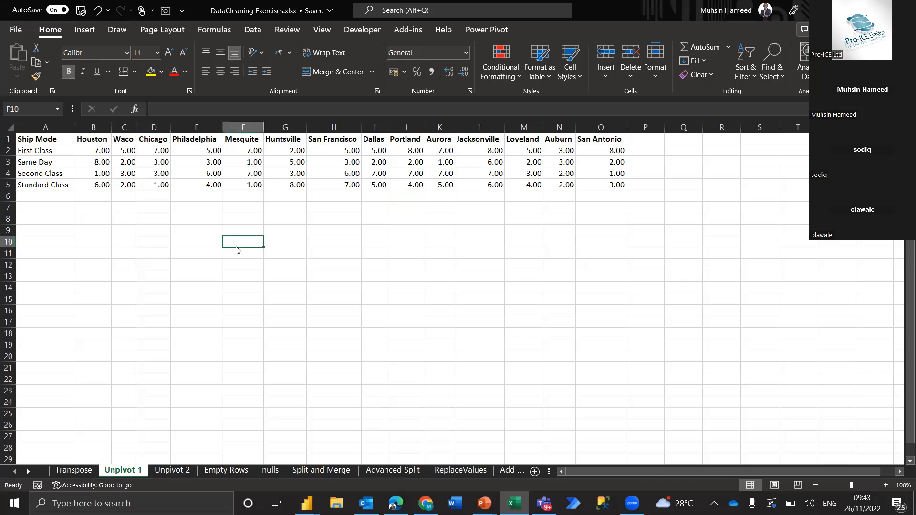
pyautogui.hotkey('alt', 'Tab')
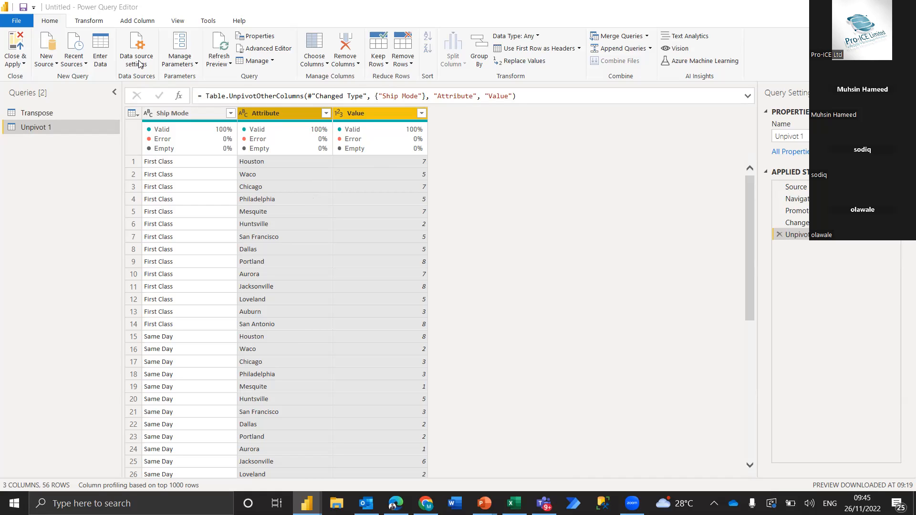
pyautogui.click(89, 21)
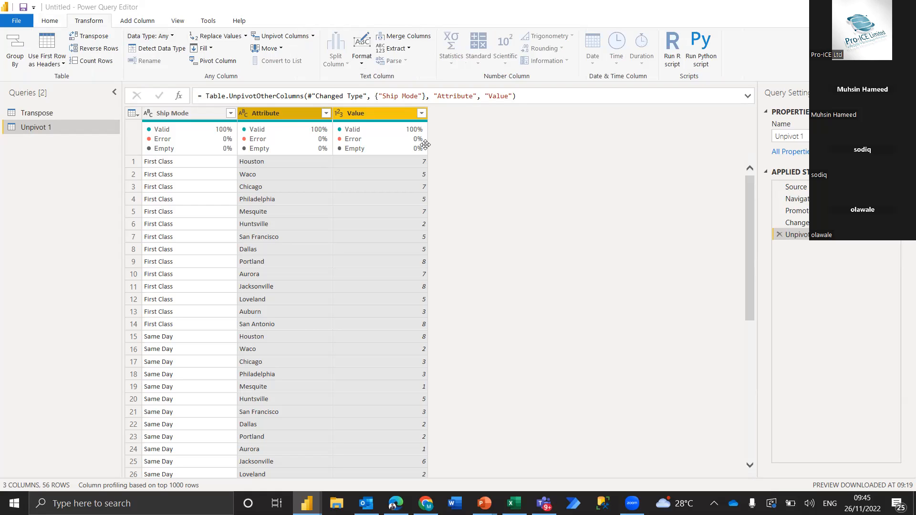
pyautogui.rightClick(192, 114)
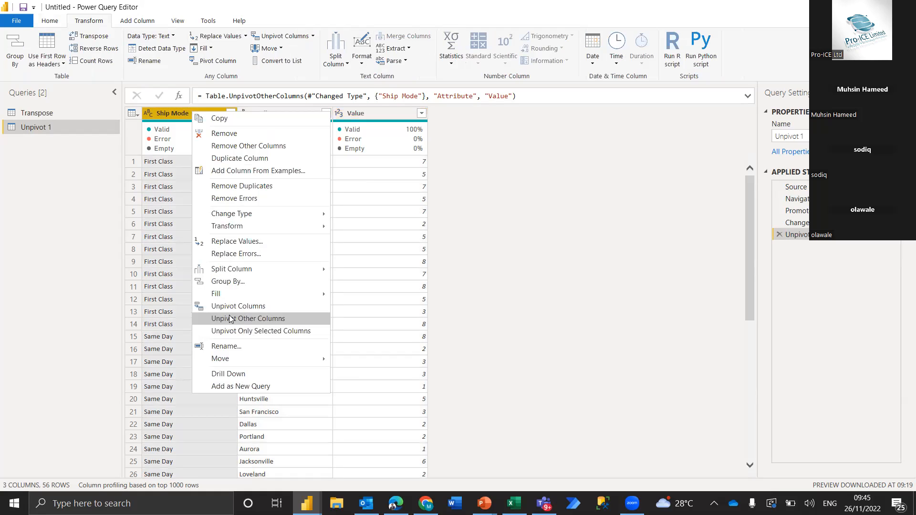
pyautogui.click(500, 311)
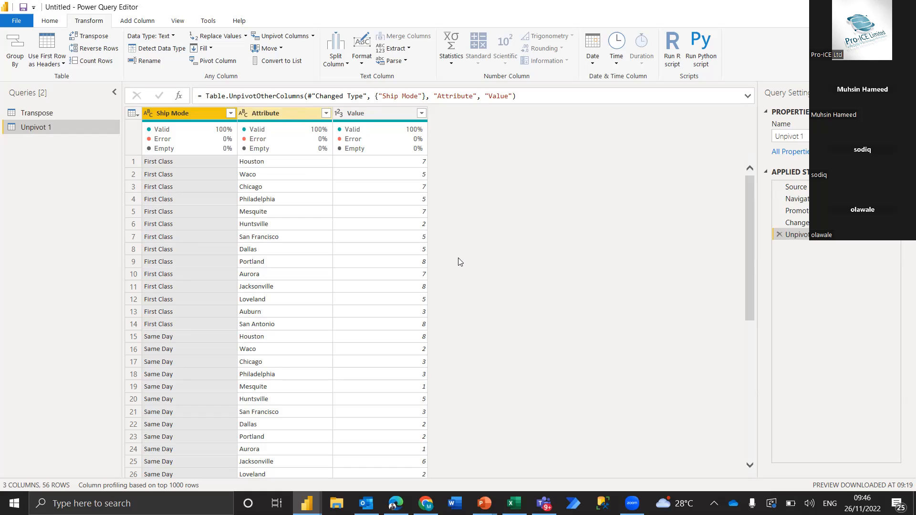
# Rename the Attribute column to City.
pyautogui.click(281, 113)
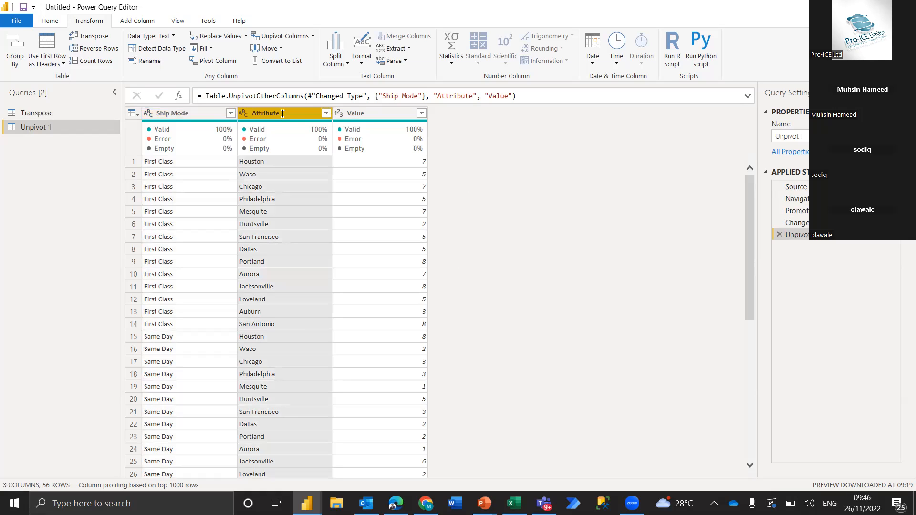
pyautogui.doubleClick(283, 114)
pyautogui.write('City')
pyautogui.press('Return')
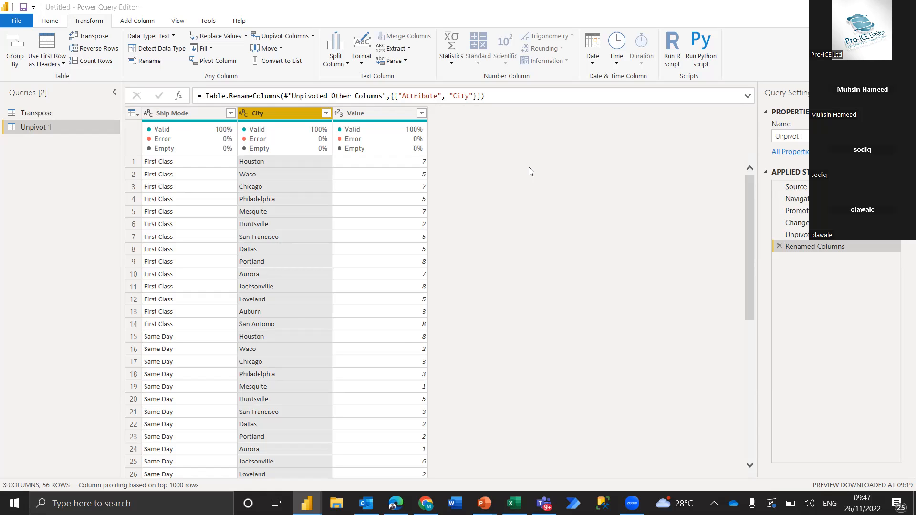
# Switch to the Excel workbook and examine the blank cells among the ship mode rows on the Unpivot 2 sheet.
pyautogui.hotkey('alt', 'Tab')
pyautogui.hotkey('alt', 'Tab')
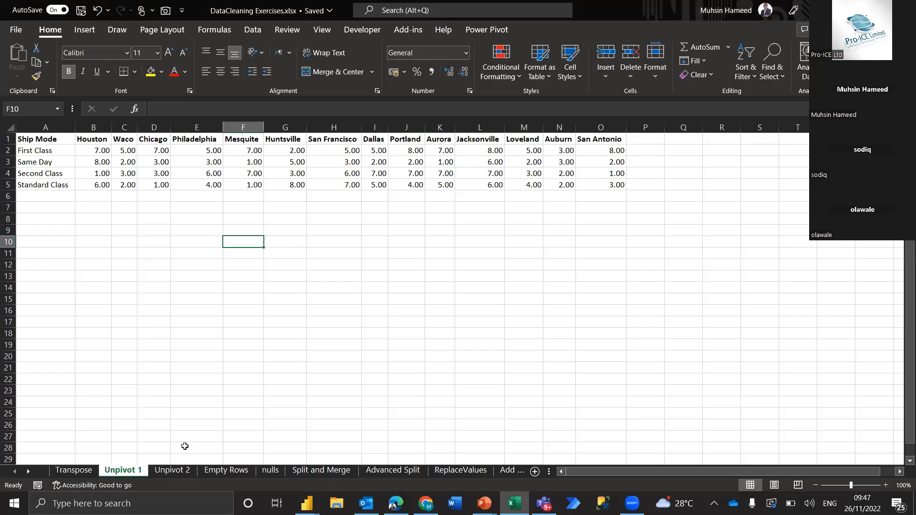
pyautogui.click(177, 470)
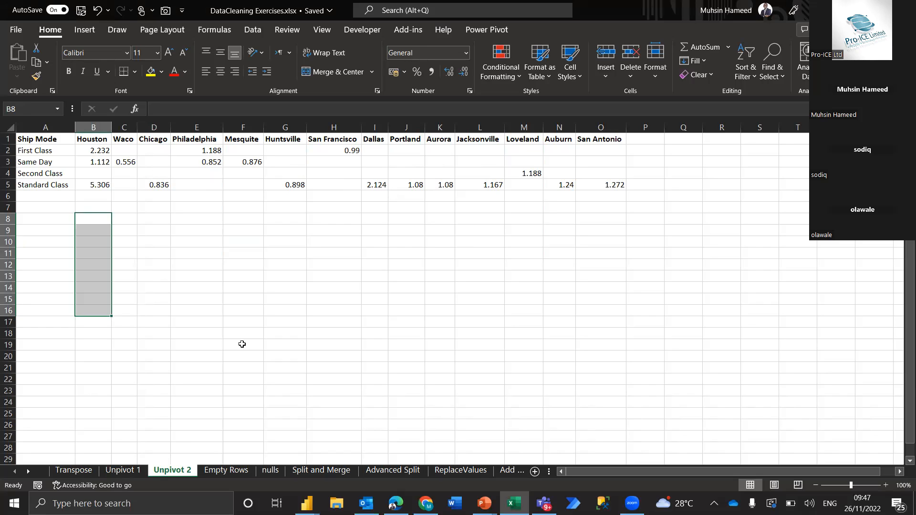
pyautogui.click(147, 149)
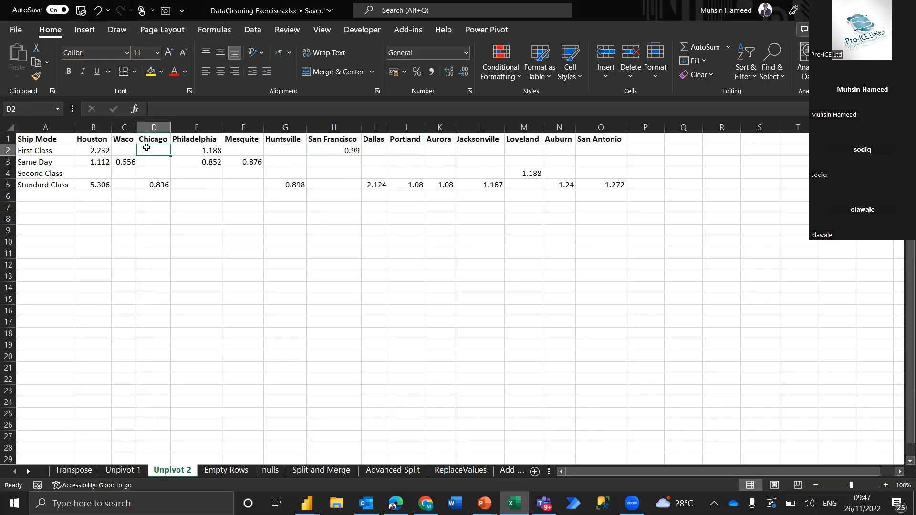
pyautogui.moveTo(147, 149); pyautogui.dragTo(147, 168)
pyautogui.moveTo(79, 172); pyautogui.dragTo(126, 172)
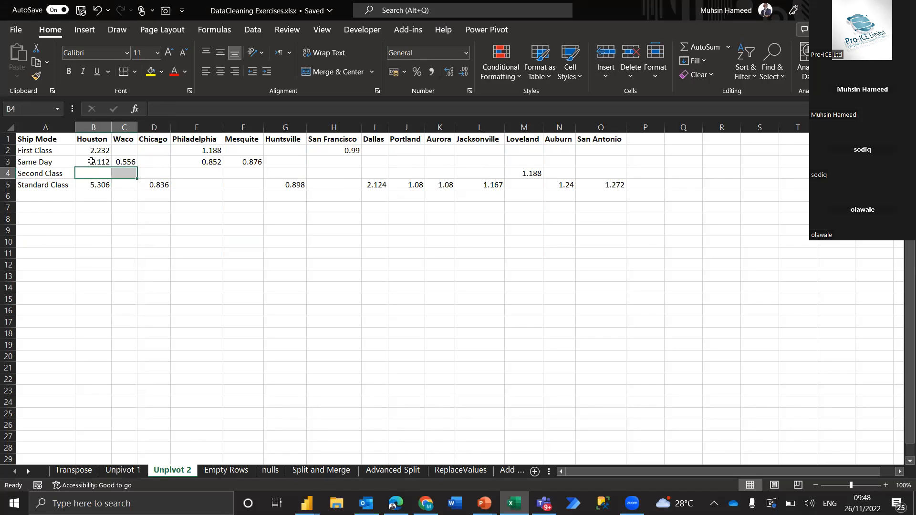
pyautogui.click(52, 143)
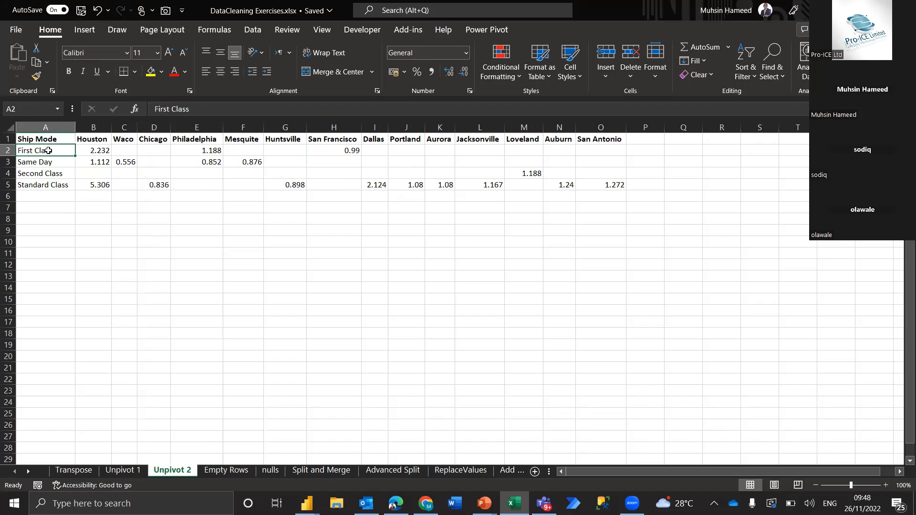
pyautogui.click(126, 152)
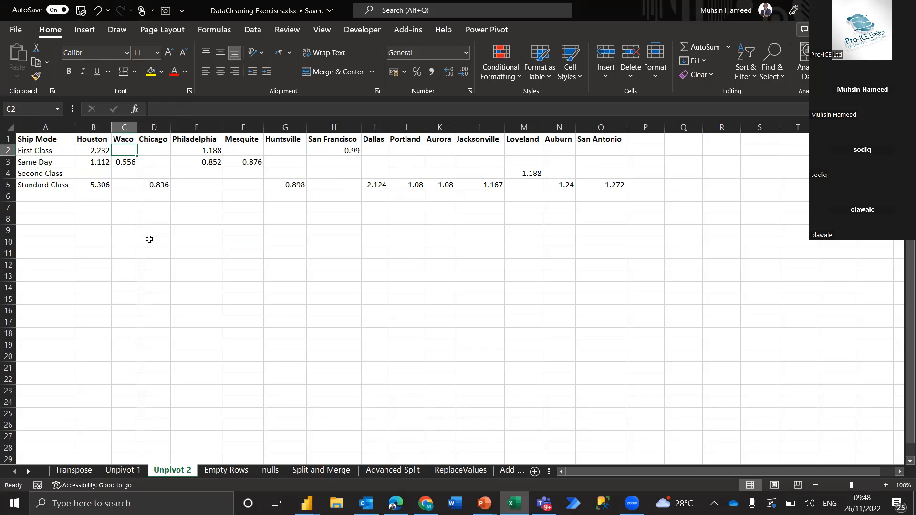
# Switch back to the Power Query Editor and load the Unpivot 2 sheet from the recent DataCleaning Exercises.xlsx source.
pyautogui.hotkey('alt', 'Tab')
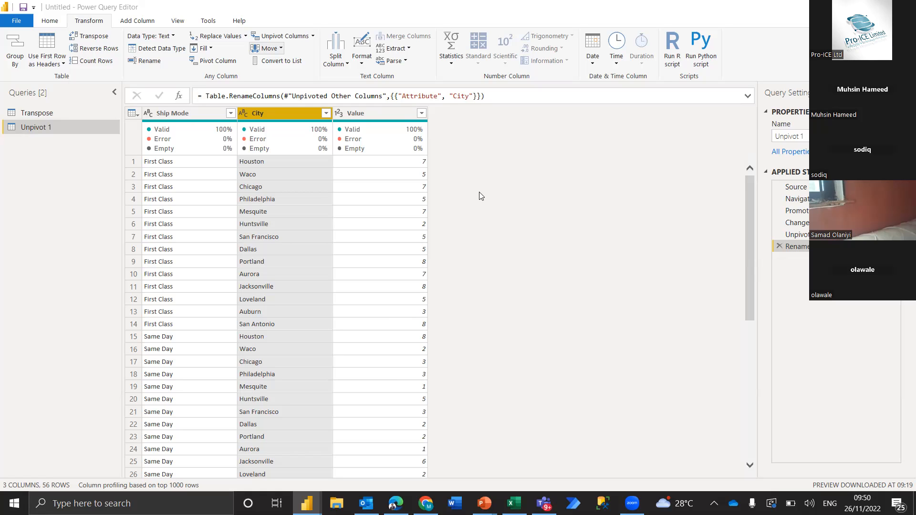
pyautogui.hotkey('alt', 'Tab')
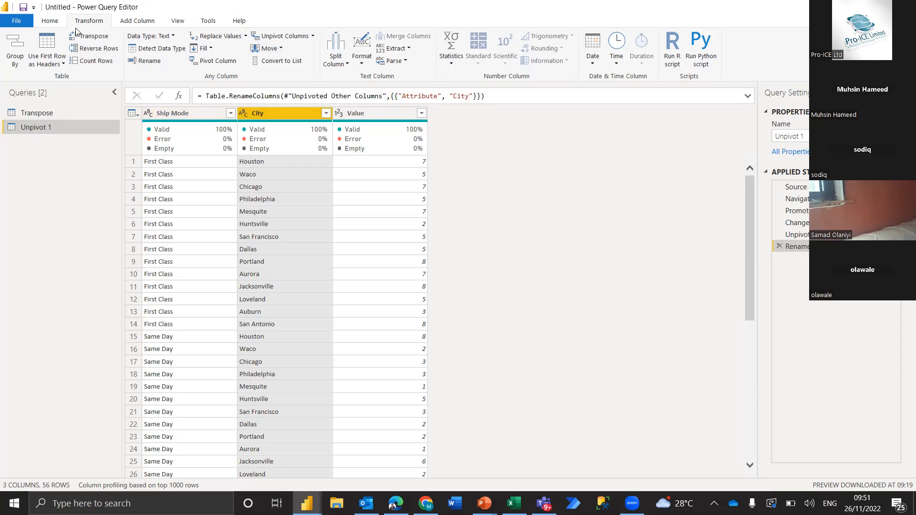
pyautogui.click(56, 20)
pyautogui.click(78, 54)
pyautogui.click(99, 98)
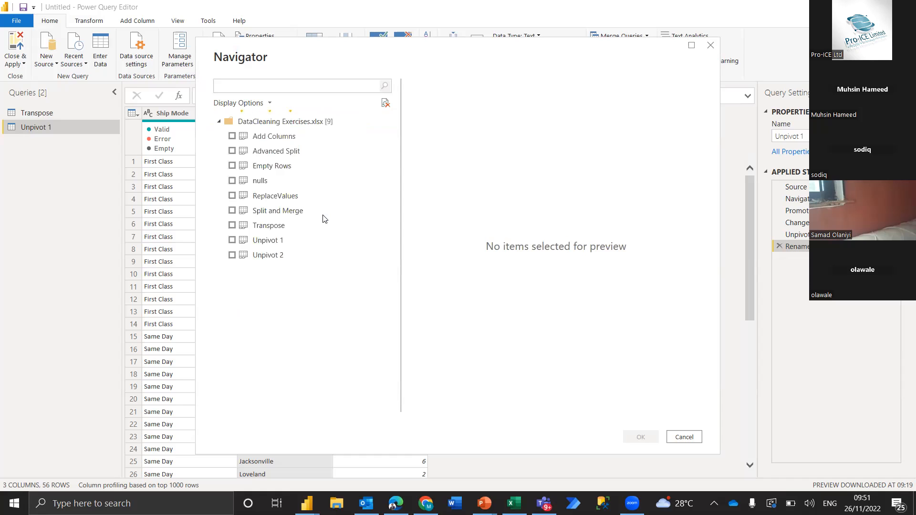
pyautogui.click(232, 255)
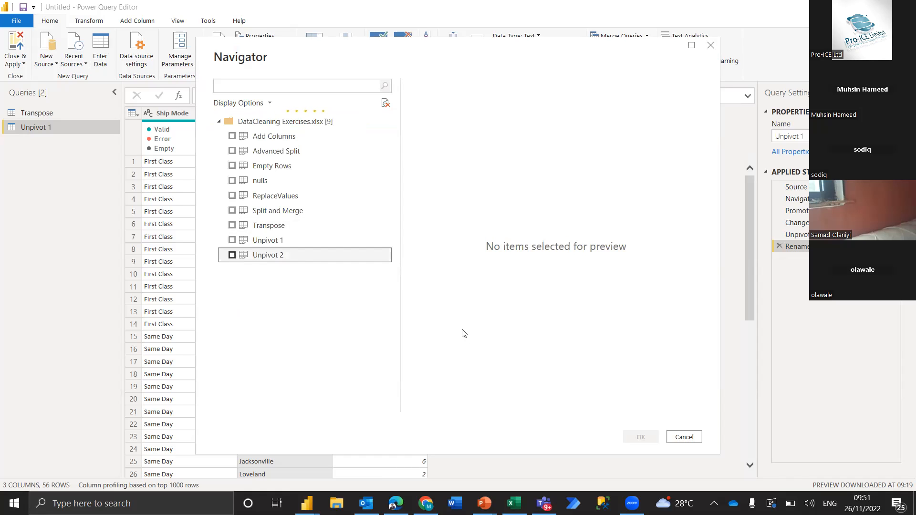
pyautogui.click(640, 442)
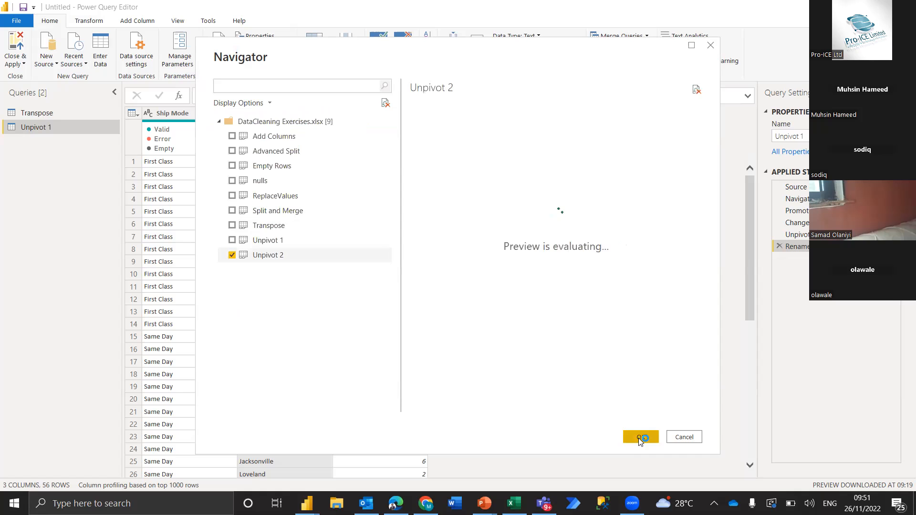
pyautogui.hotkey('alt', 'Tab')
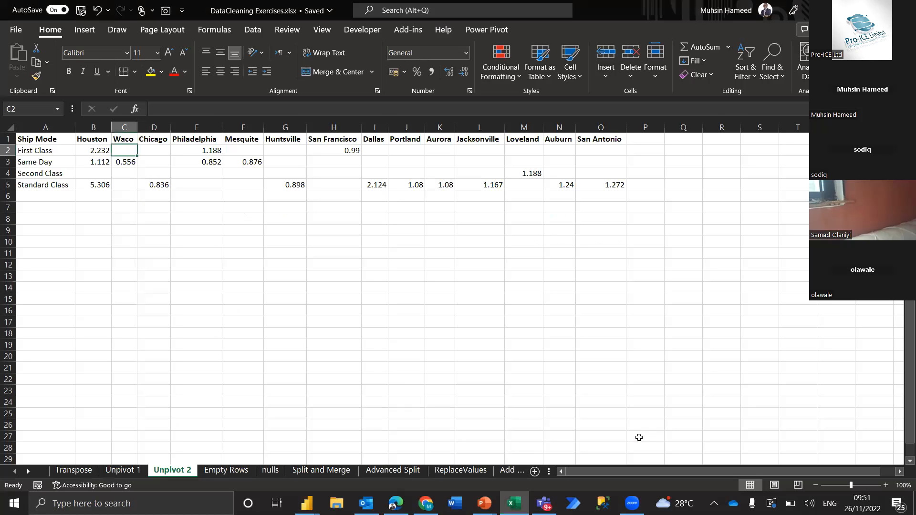
pyautogui.hotkey('alt', 'Tab')
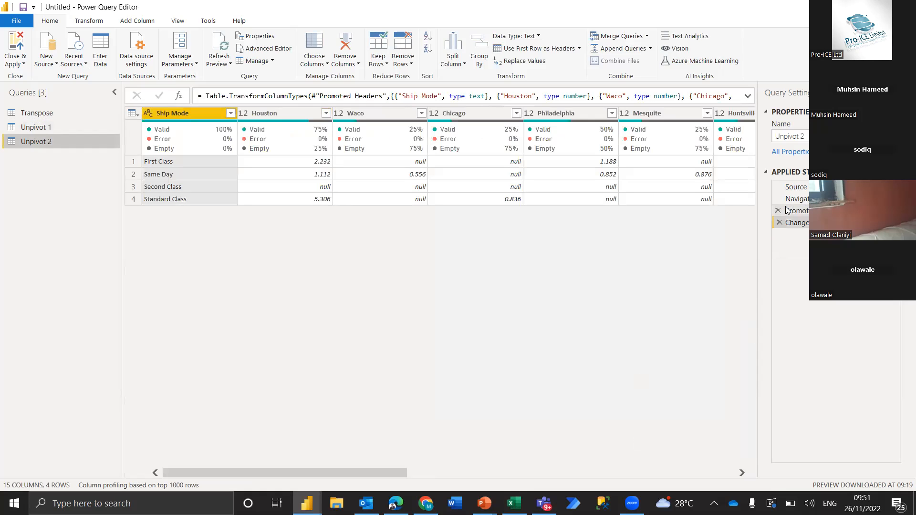
# Remove the type-change and header-promotion steps from the Unpivot 2 query, and transpose the table.
pyautogui.click(779, 223)
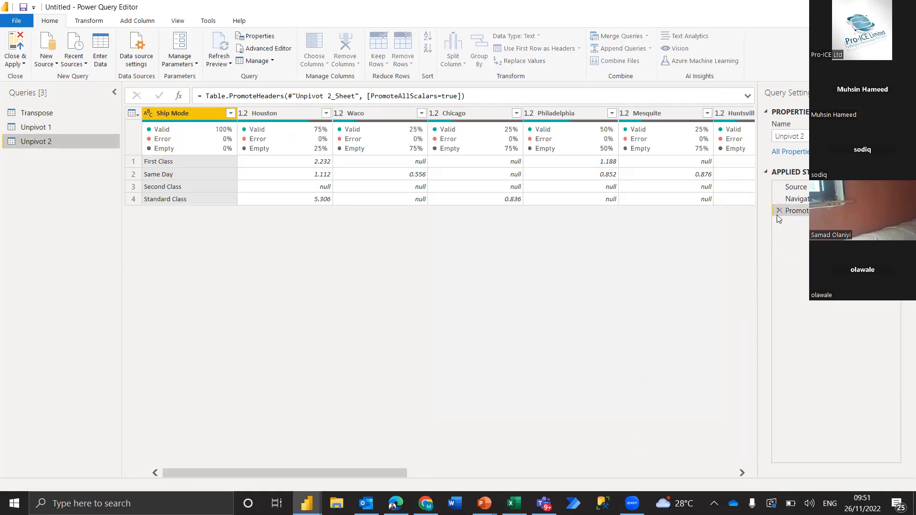
pyautogui.click(779, 211)
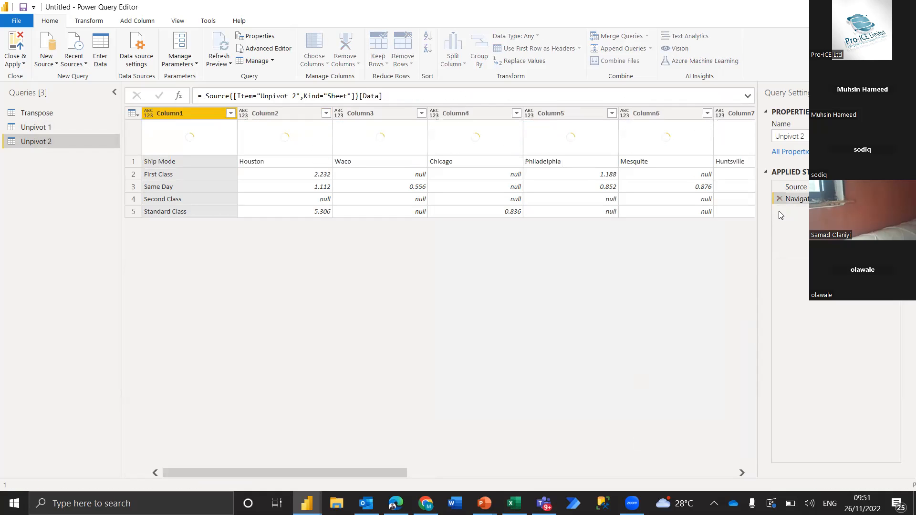
pyautogui.click(88, 21)
pyautogui.click(93, 36)
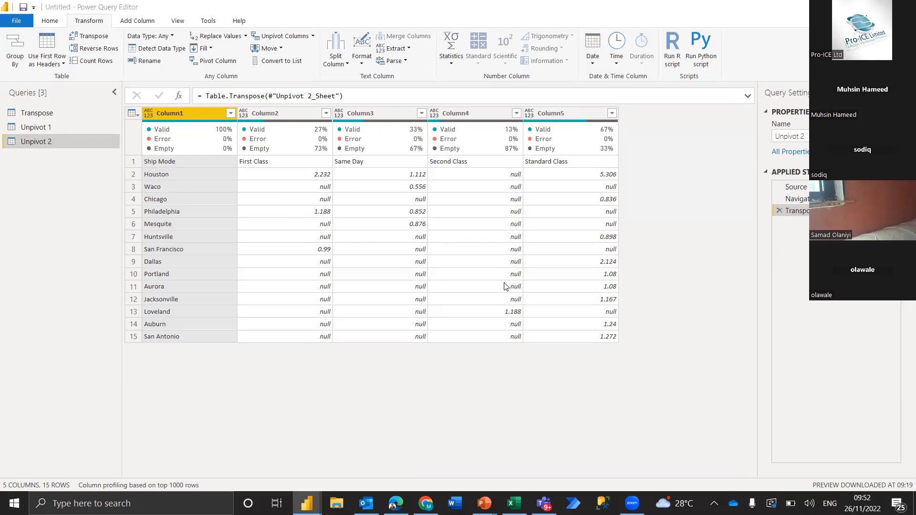
# Check the transposed query against range B1:O5 of the source sheet in Excel, and remove the transpose step in Power Query Editor.
pyautogui.hotkey('alt', 'Tab')
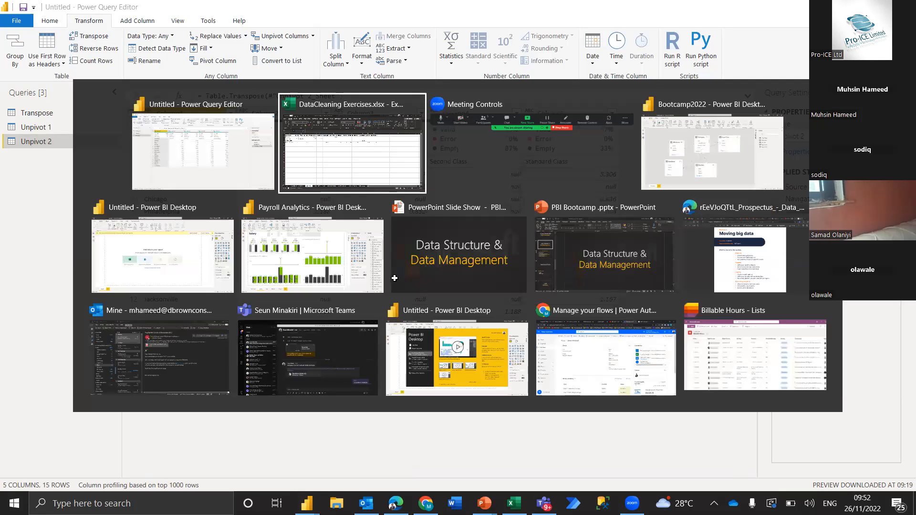
pyautogui.moveTo(88, 135); pyautogui.dragTo(623, 181)
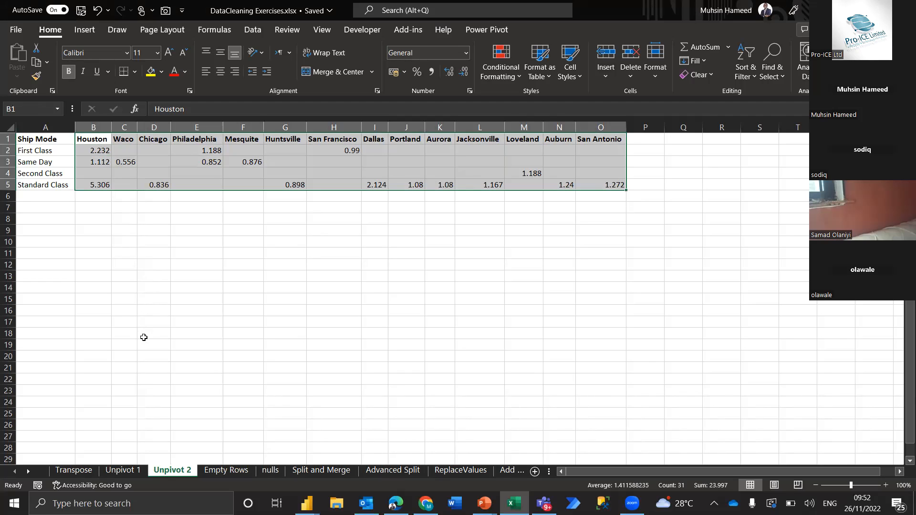
pyautogui.hotkey('alt', 'Tab')
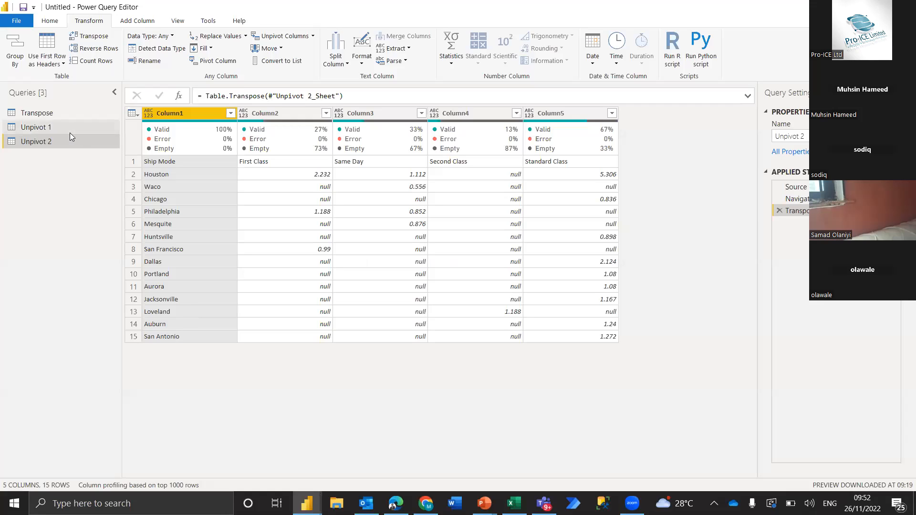
pyautogui.click(780, 210)
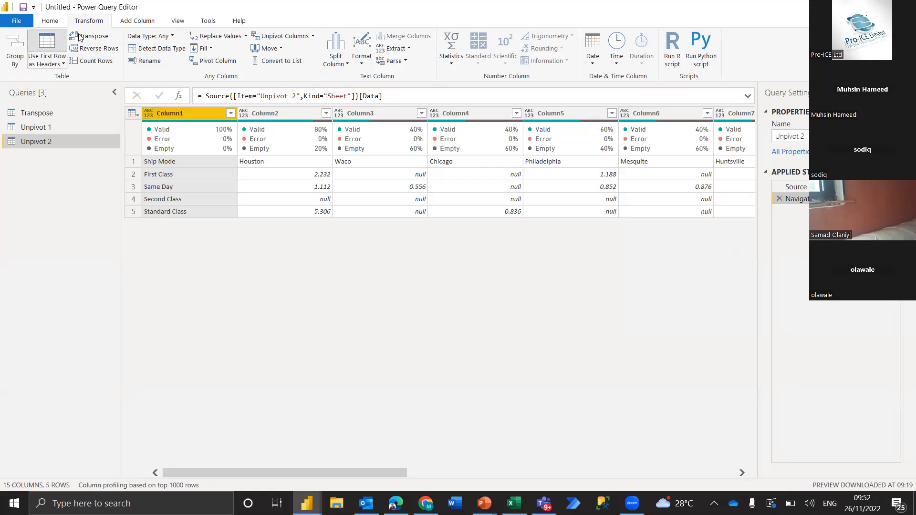
# Promote the first row of Unpivot 2 to headers and unpivot all columns other than Ship Mode.
pyautogui.click(47, 45)
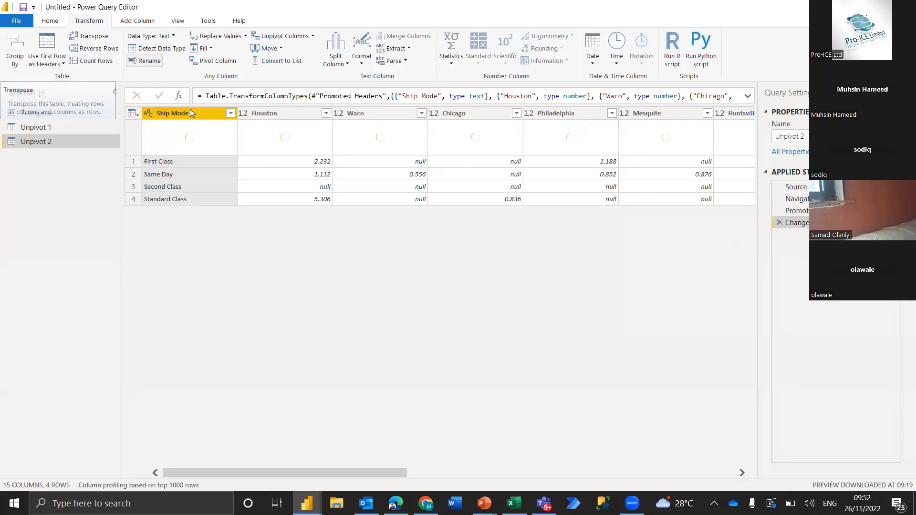
pyautogui.rightClick(189, 114)
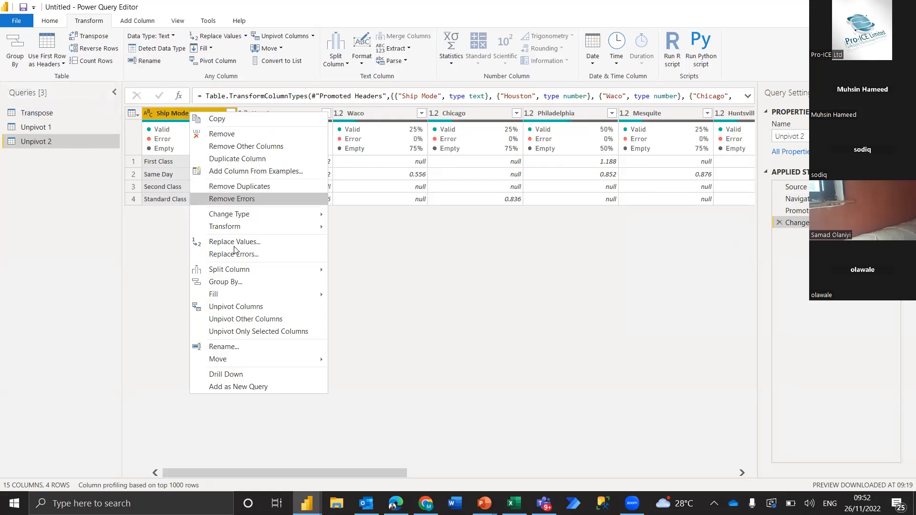
pyautogui.click(251, 319)
# Copy the entire unpivoted table and paste it into the Excel workbook's Unpivot 2 sheet starting at cell G12.
pyautogui.rightClick(283, 194)
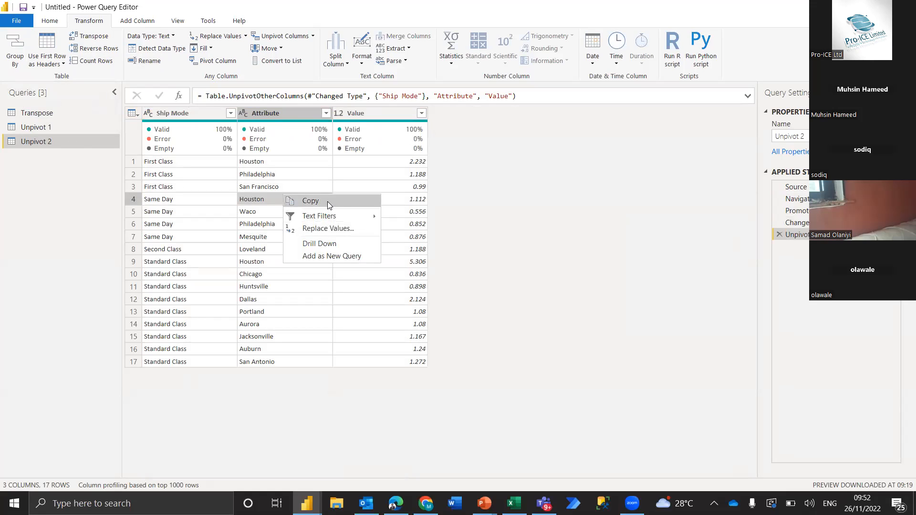
pyautogui.click(258, 115)
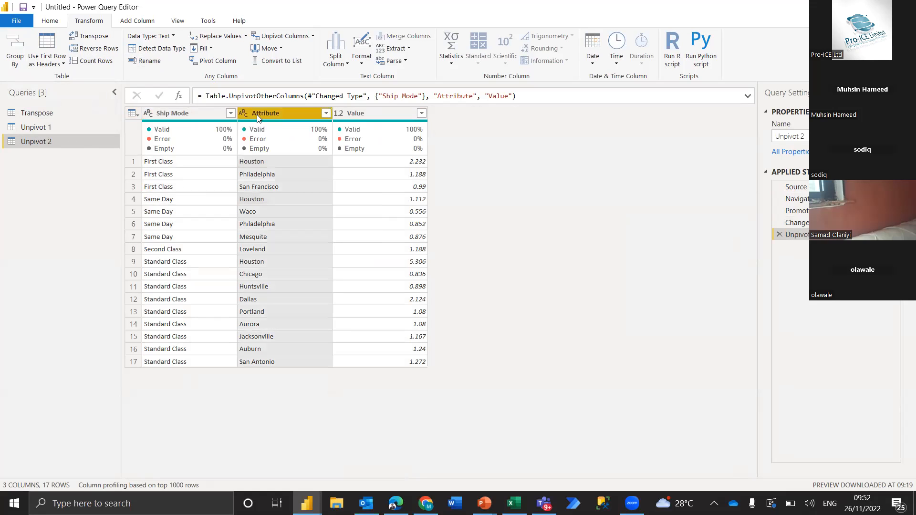
pyautogui.hotkey('ctrl', 'a')
pyautogui.rightClick(257, 114)
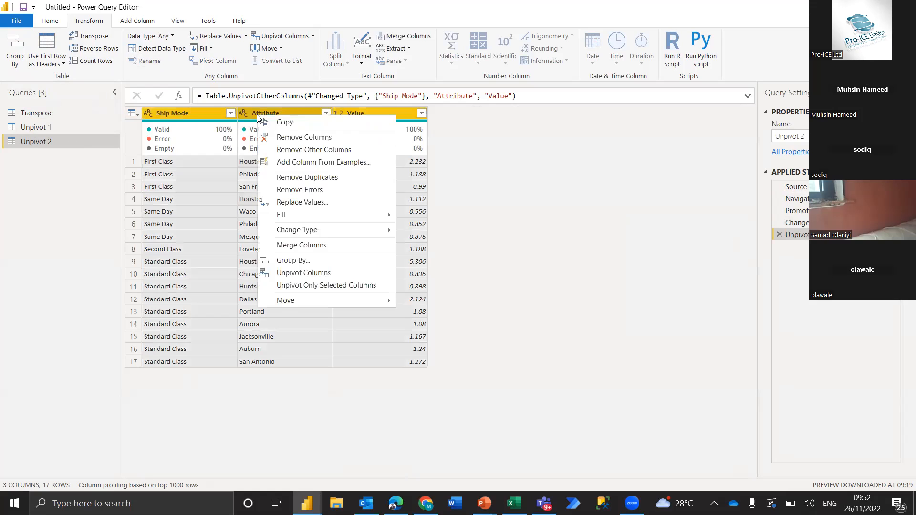
pyautogui.click(282, 123)
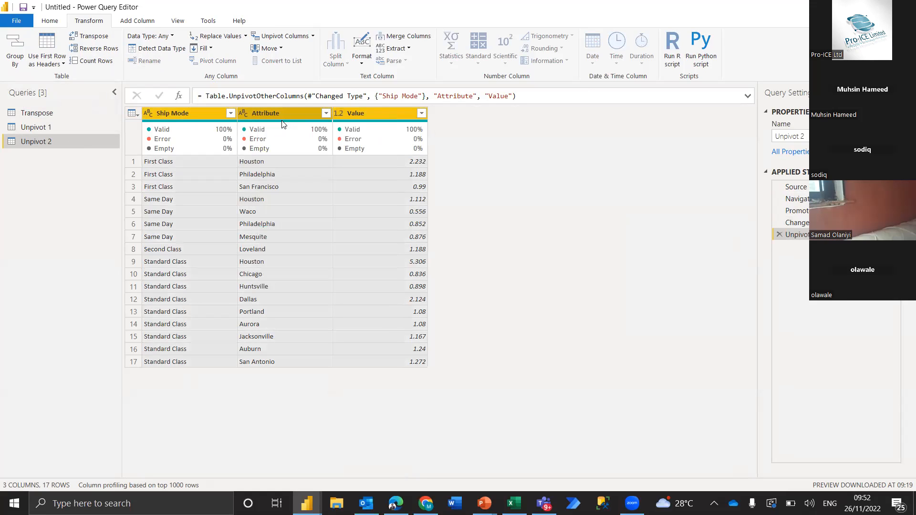
pyautogui.hotkey('alt', 'Tab')
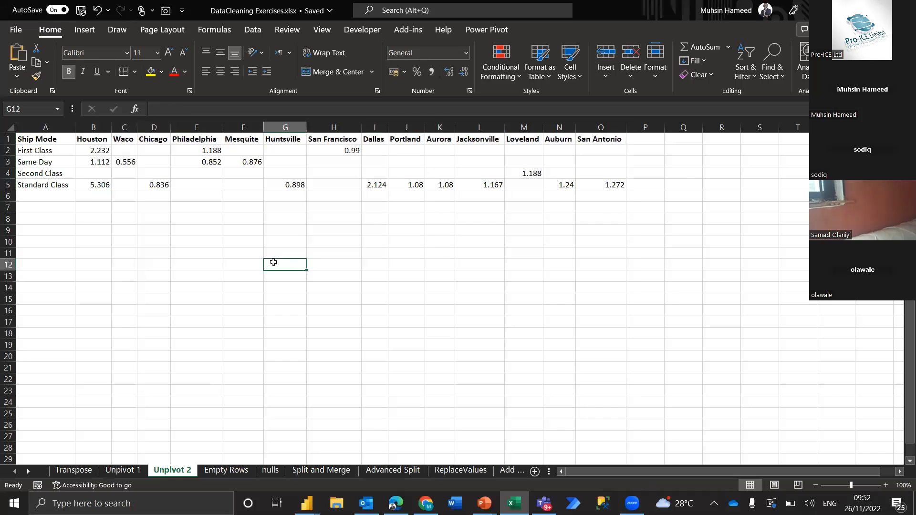
pyautogui.hotkey('ctrl', 'v')
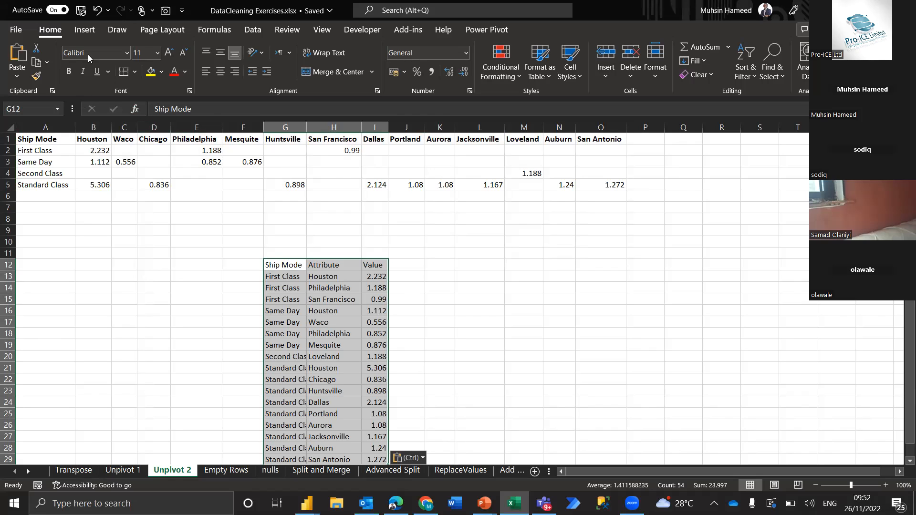
# Build a PivotTable on a new worksheet from the pasted G12:I29 range, with Ship Mode in rows, Attribute in columns and Value summed.
pyautogui.click(89, 31)
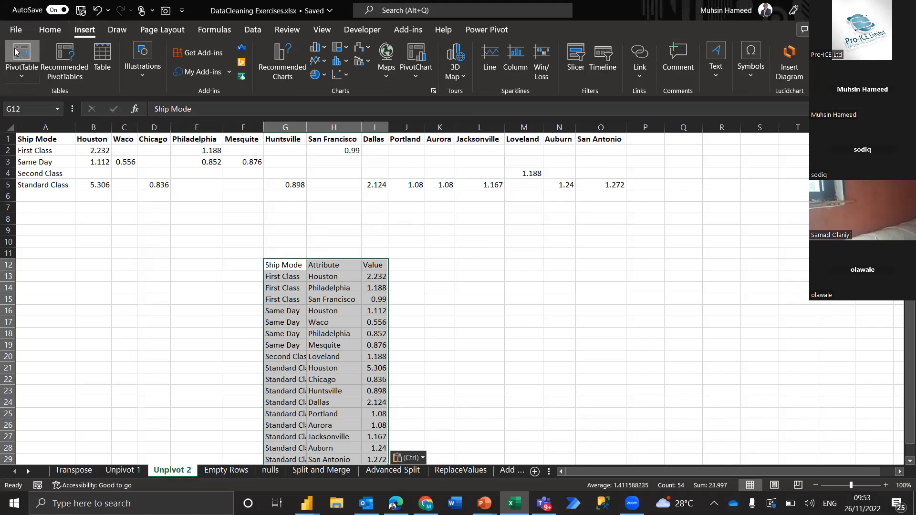
pyautogui.click(15, 51)
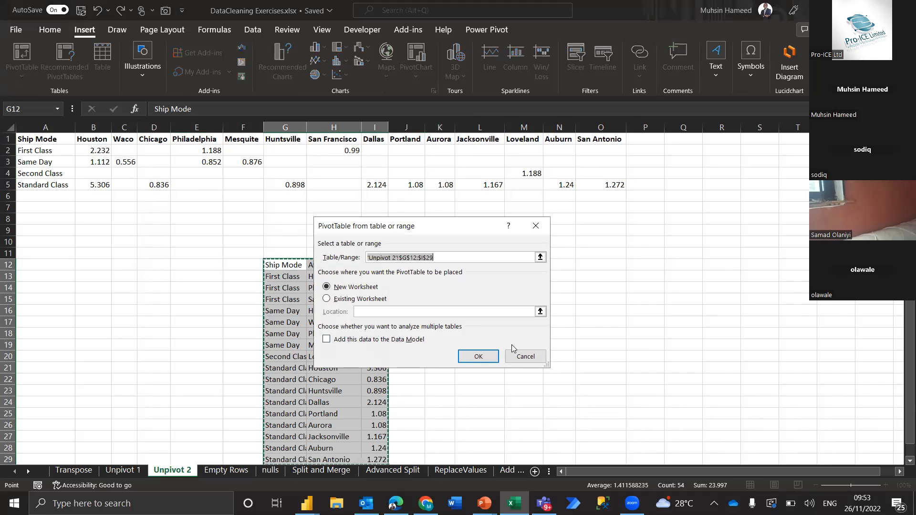
pyautogui.click(478, 356)
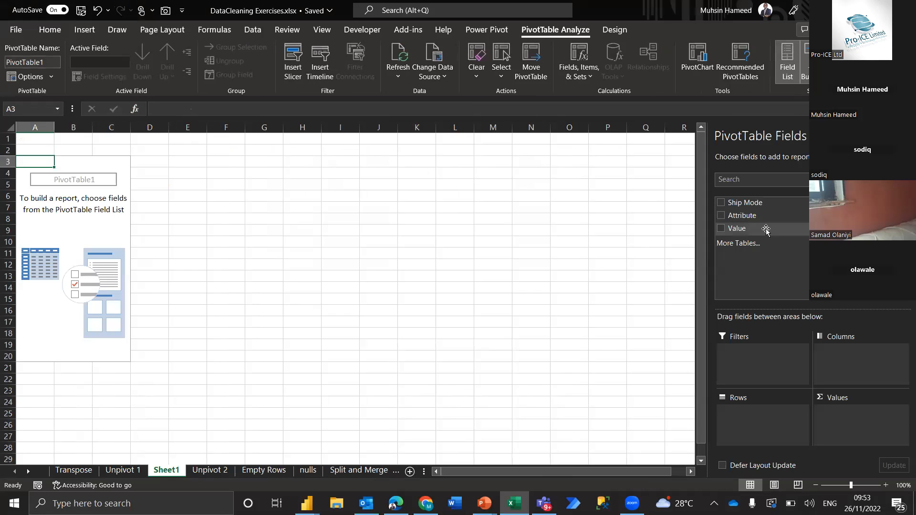
pyautogui.moveTo(757, 204); pyautogui.dragTo(745, 423)
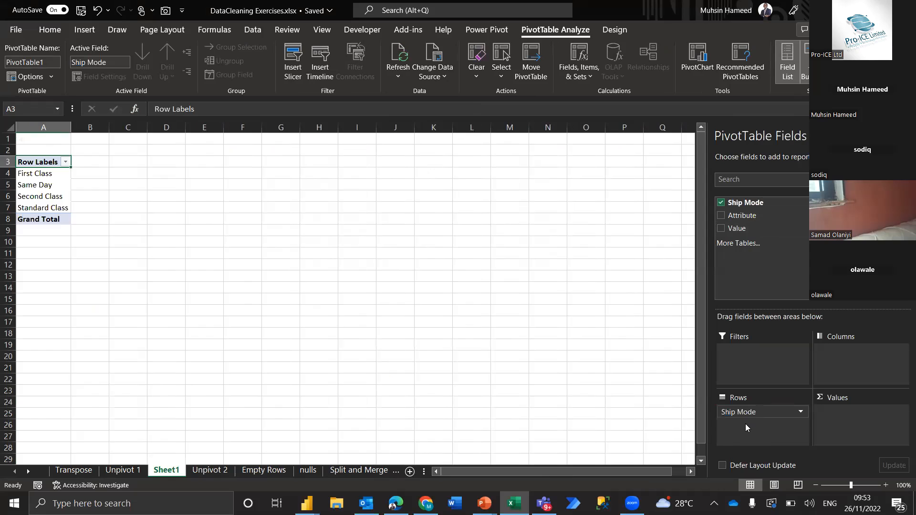
pyautogui.moveTo(747, 217); pyautogui.dragTo(853, 357)
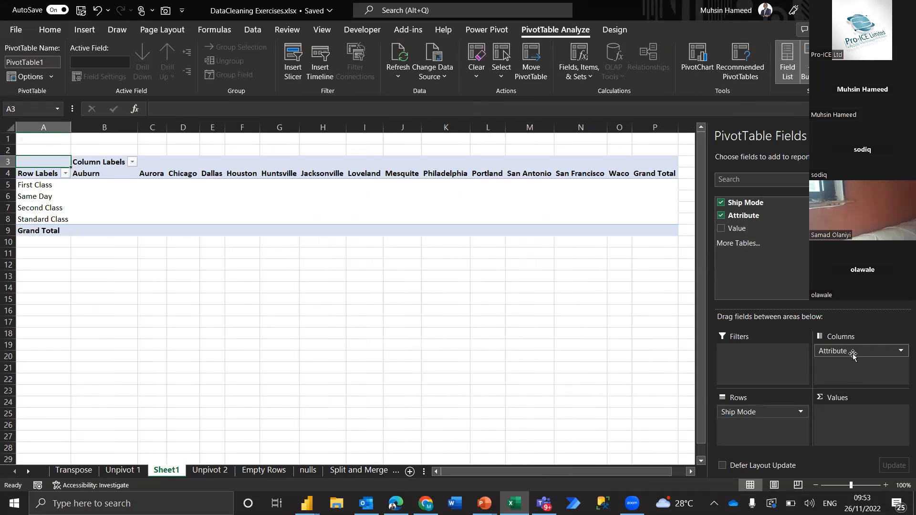
pyautogui.moveTo(737, 228); pyautogui.dragTo(864, 413)
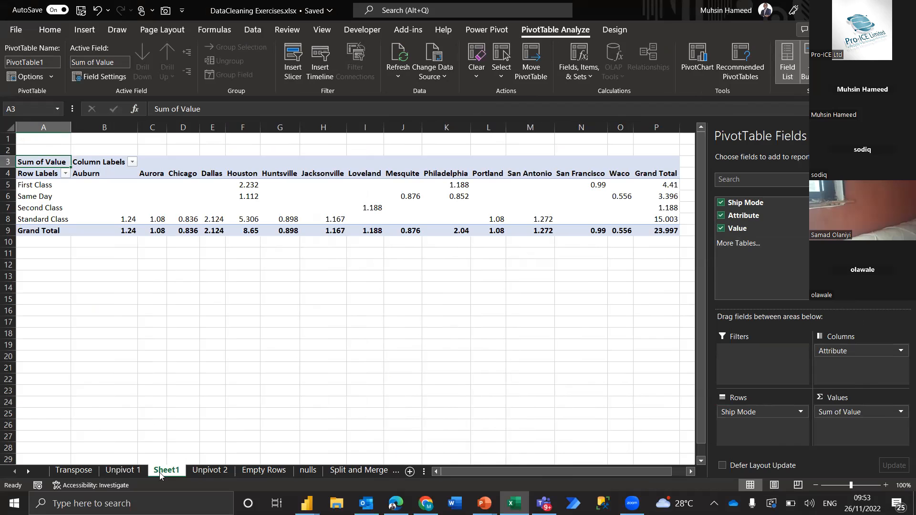
# Compare the PivotTable on Sheet1 with the original Unpivot 2 layout, examining its body cells and the First Class row.
pyautogui.click(209, 471)
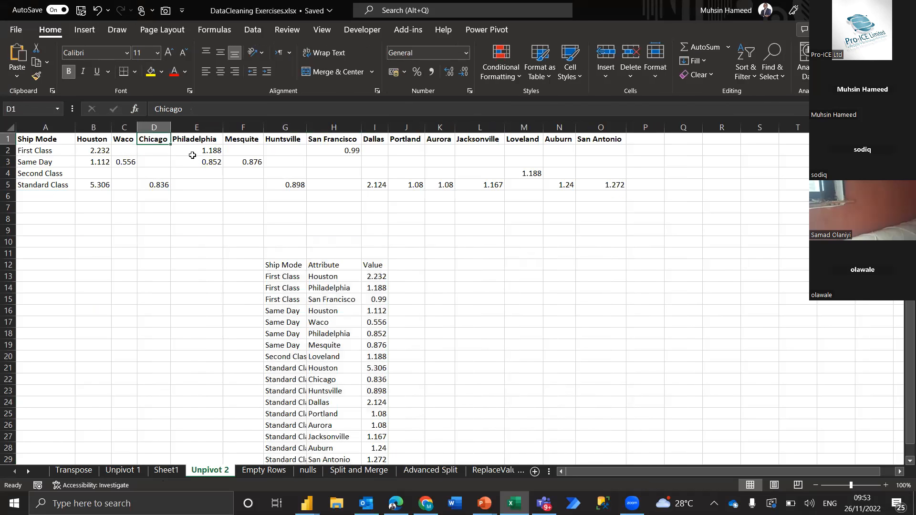
pyautogui.click(161, 471)
pyautogui.click(89, 184)
pyautogui.moveTo(89, 183); pyautogui.dragTo(594, 238)
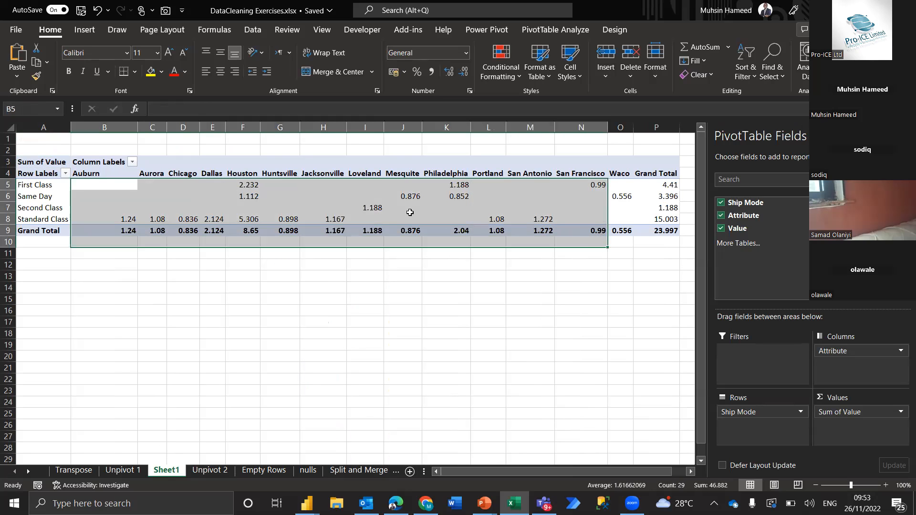
pyautogui.click(37, 187)
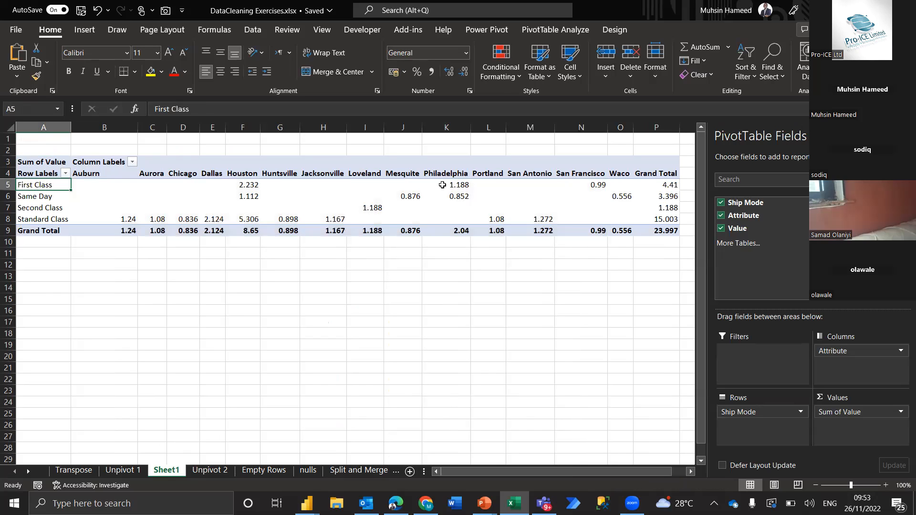
pyautogui.click(630, 184)
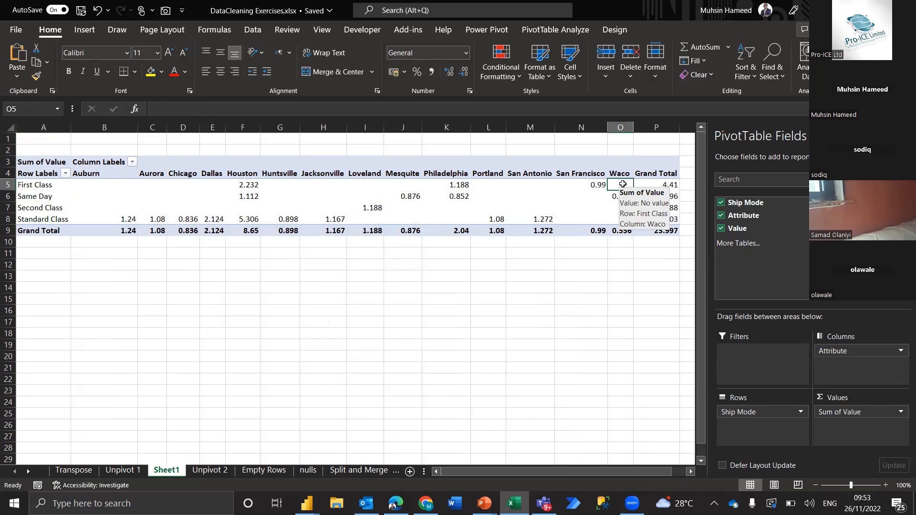
# Compare the First Class values for Houston, Philadelphia and San Francisco between the Unpivot 2 sheet and the PivotTable.
pyautogui.click(210, 472)
pyautogui.click(48, 151)
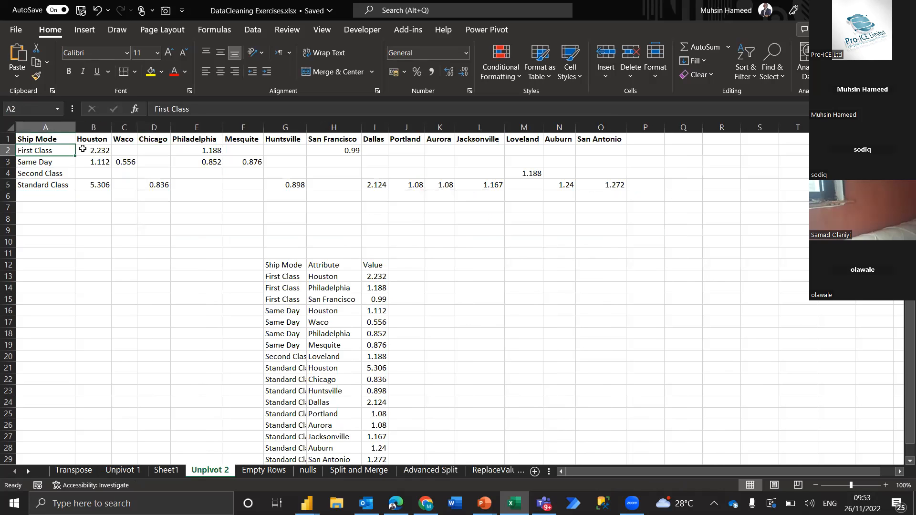
pyautogui.click(121, 150)
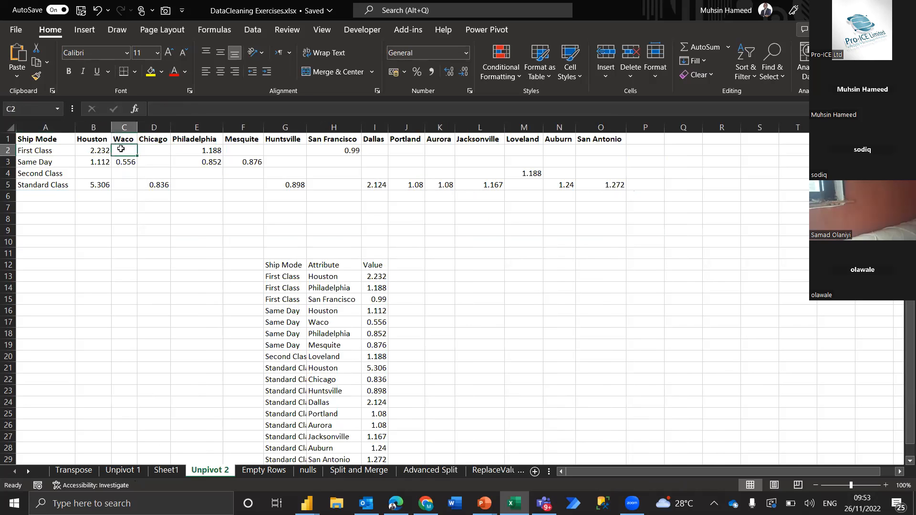
pyautogui.click(94, 150)
pyautogui.click(203, 150)
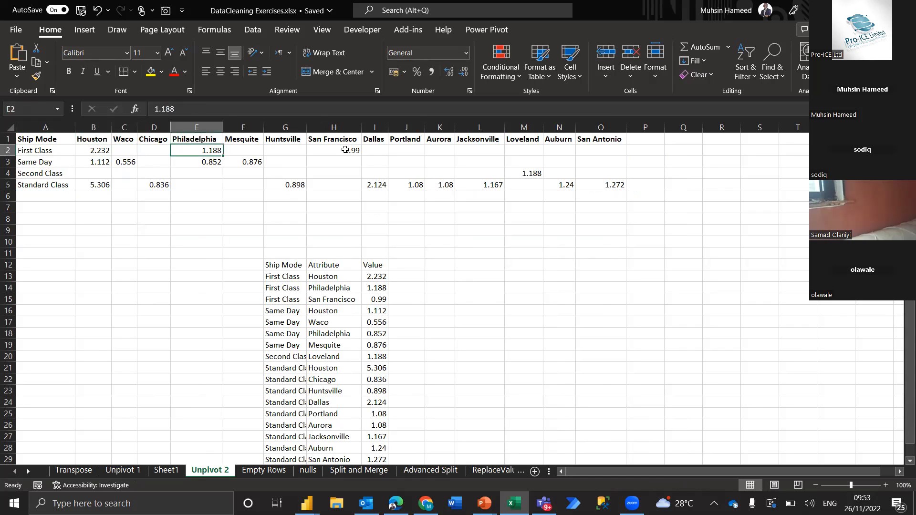
pyautogui.click(167, 471)
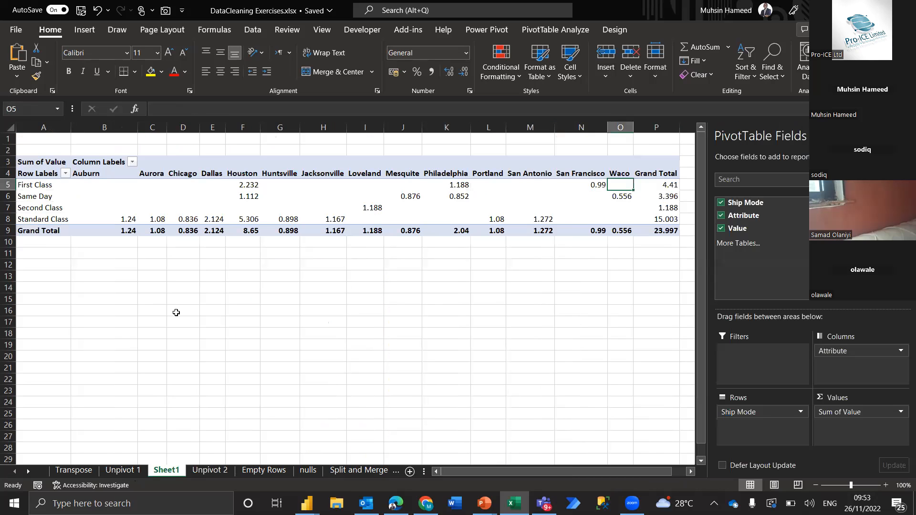
pyautogui.click(236, 184)
pyautogui.click(457, 186)
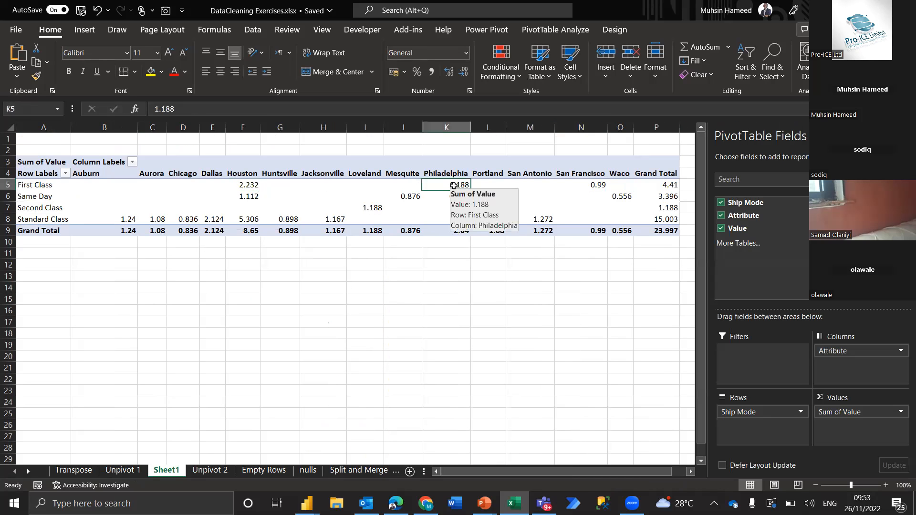
pyautogui.click(599, 186)
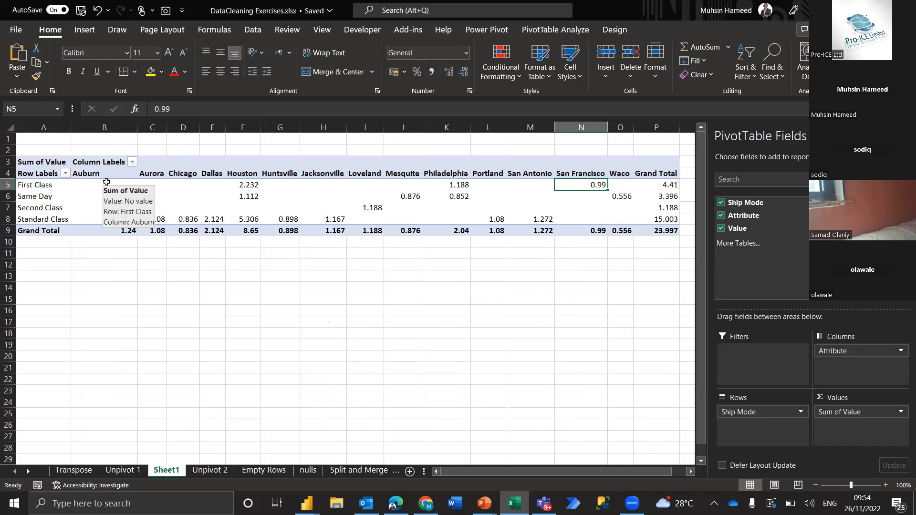
# Examine the blank cells in the PivotTable's First Class and Same Day rows.
pyautogui.click(79, 179)
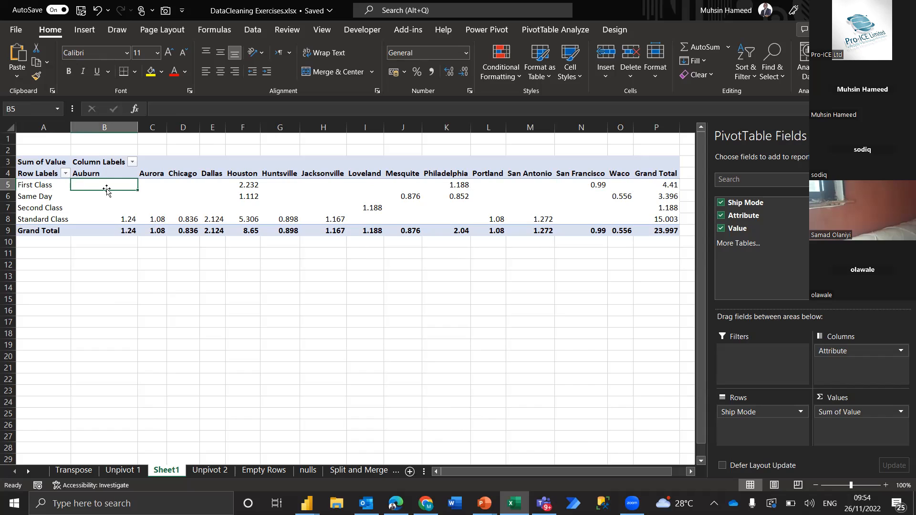
pyautogui.moveTo(106, 189); pyautogui.dragTo(576, 201)
pyautogui.click(266, 188)
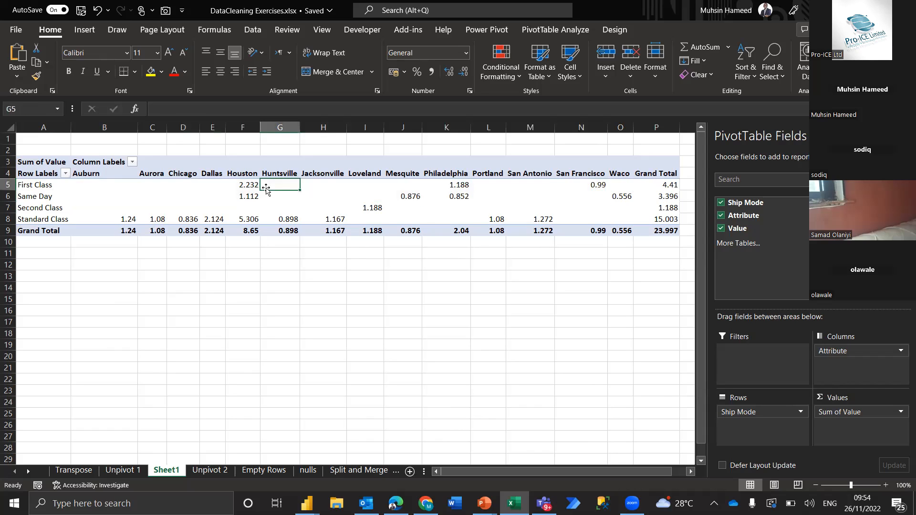
# Delete the Sheet1 worksheet holding the PivotTable from the workbook.
pyautogui.click(210, 470)
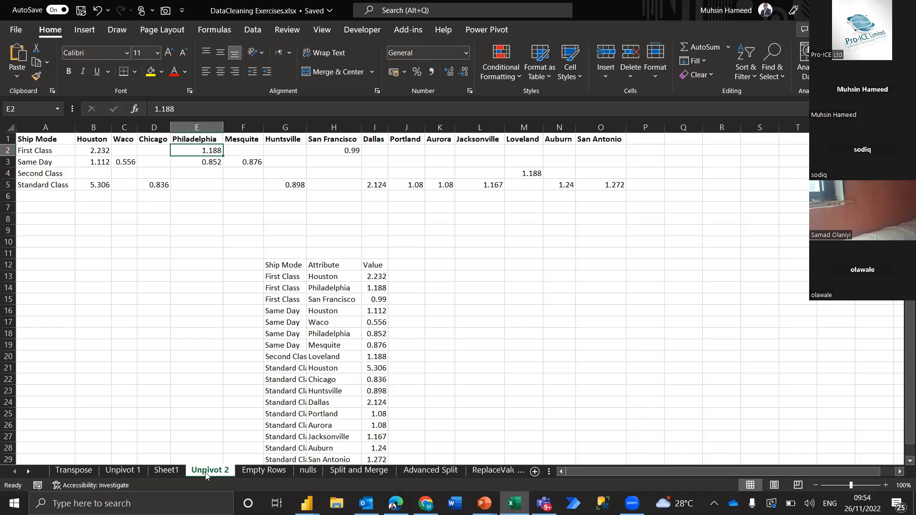
pyautogui.click(177, 473)
pyautogui.rightClick(176, 472)
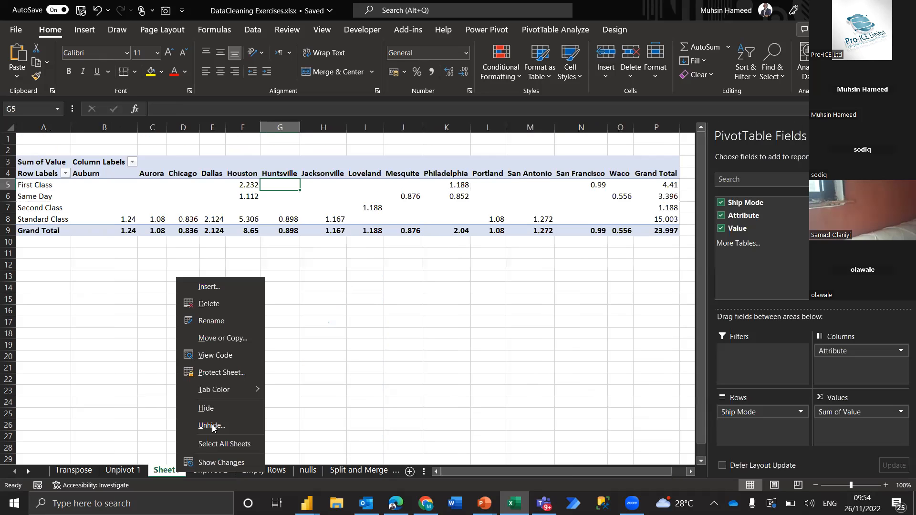
pyautogui.click(215, 308)
pyautogui.click(440, 284)
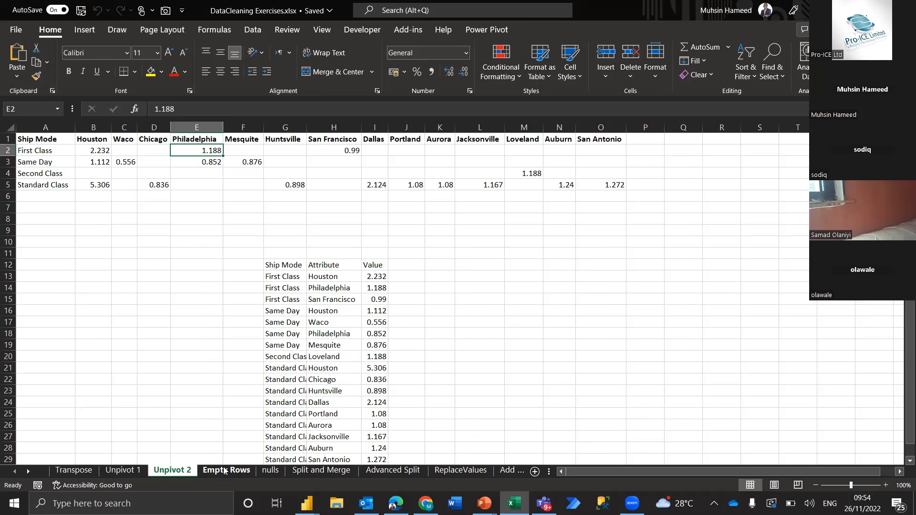
# View the Empty Rows sheet, and switch to the untitled Power Query Editor to bring up its recent data sources.
pyautogui.click(224, 472)
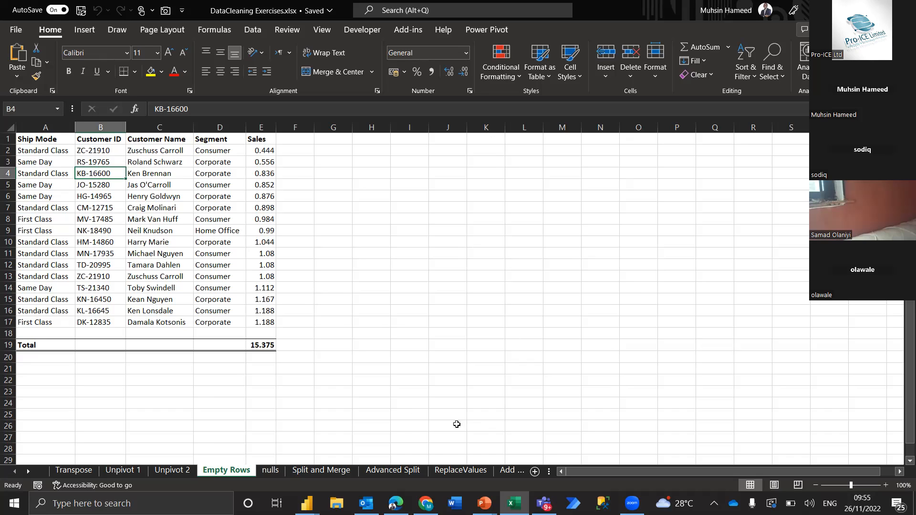
pyautogui.click(308, 502)
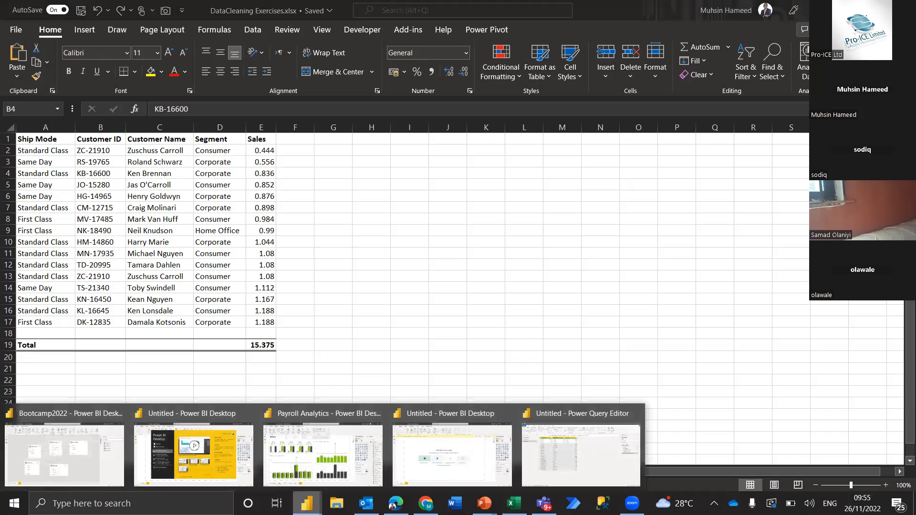
pyautogui.click(586, 460)
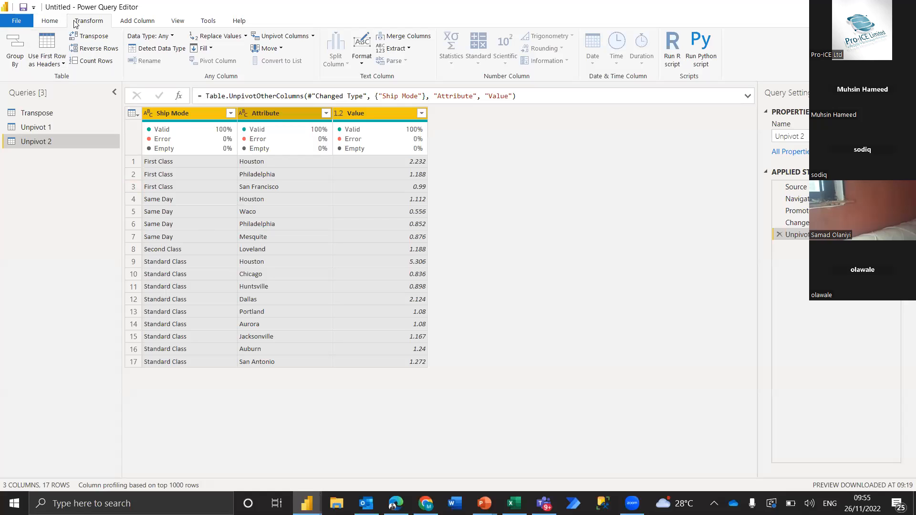
pyautogui.click(56, 21)
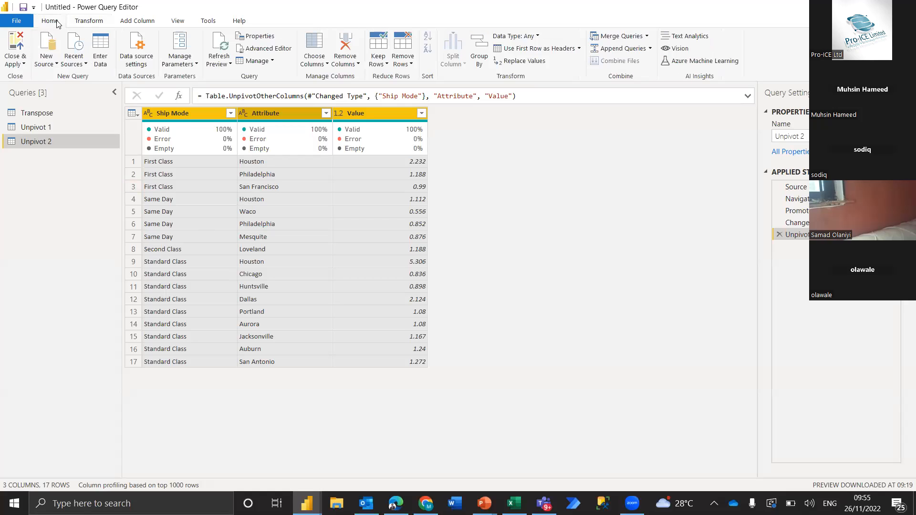
pyautogui.click(73, 61)
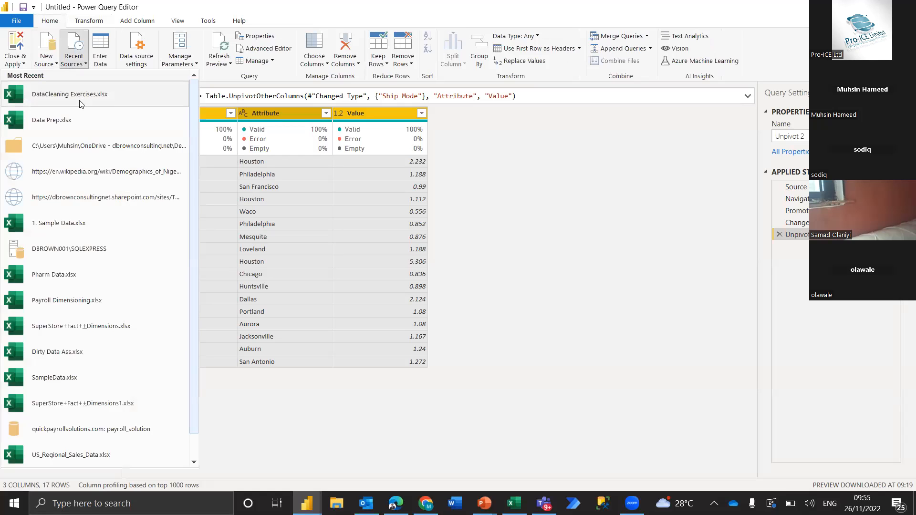
# Import the Empty Rows sheet from the recent source DataCleaning Exercises.xlsx as a new query.
pyautogui.click(129, 141)
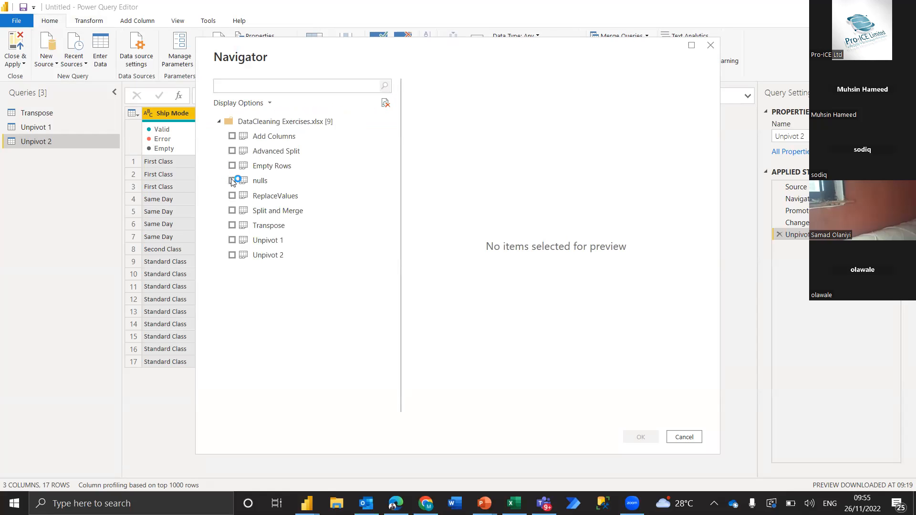
pyautogui.click(233, 166)
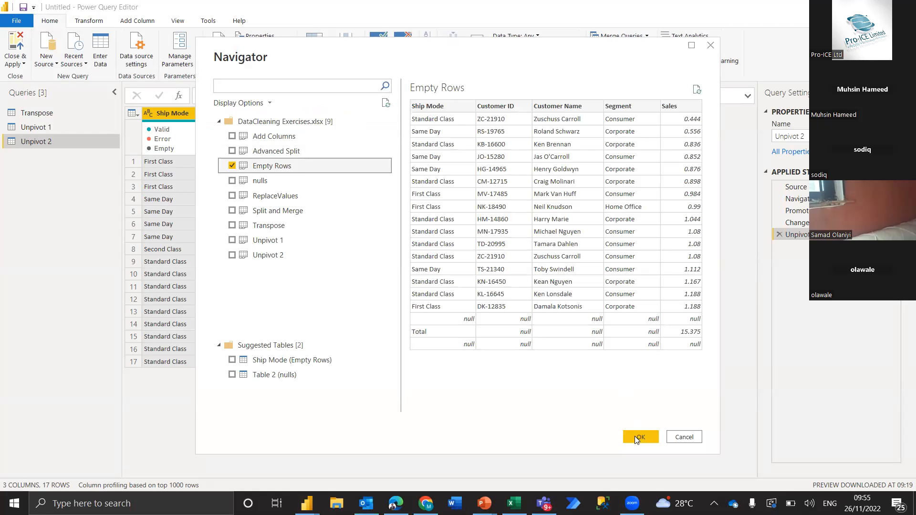
pyautogui.click(635, 438)
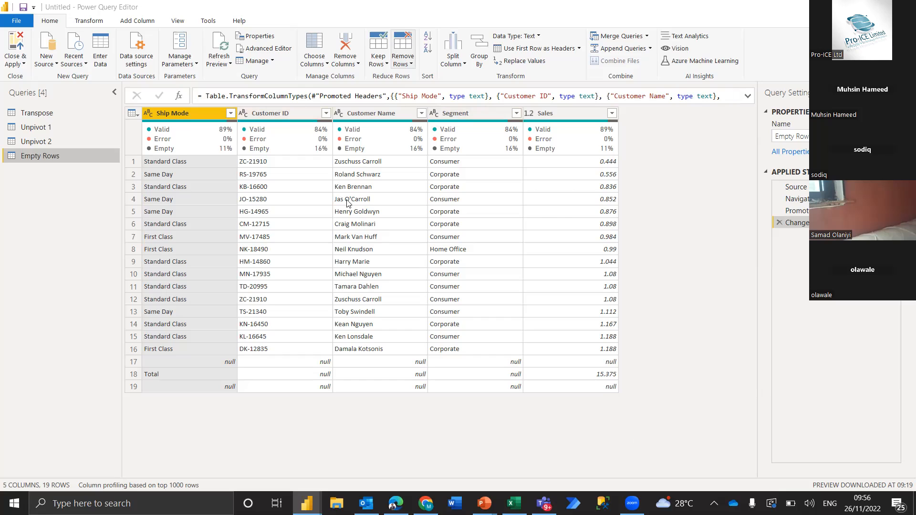
# Compare the blank and Total rows at the end of the Excel workbook's Empty Rows sheet with those in the Power Query preview.
pyautogui.moveTo(603, 137)
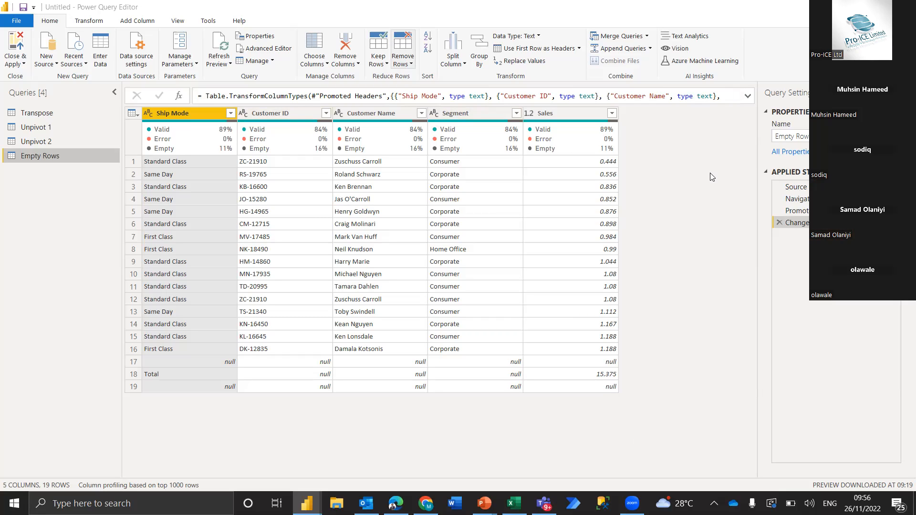
pyautogui.hotkey('alt', 'Tab')
pyautogui.hotkey('alt', 'Tab')
pyautogui.hotkey('alt', 'Tab')
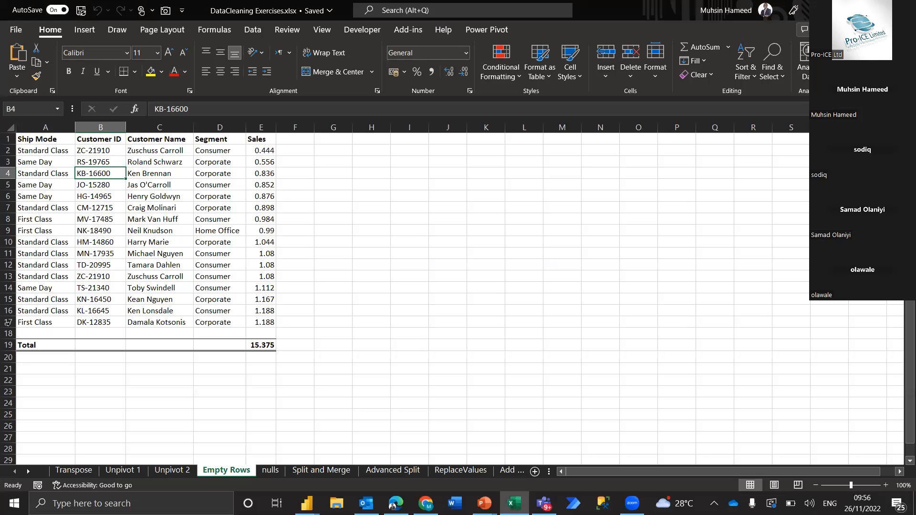
pyautogui.click(7, 333)
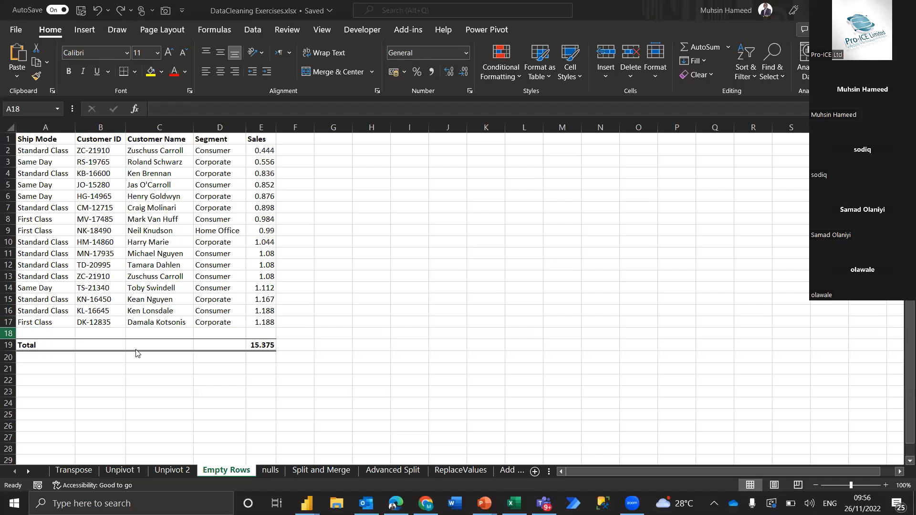
pyautogui.hotkey('alt', 'Tab')
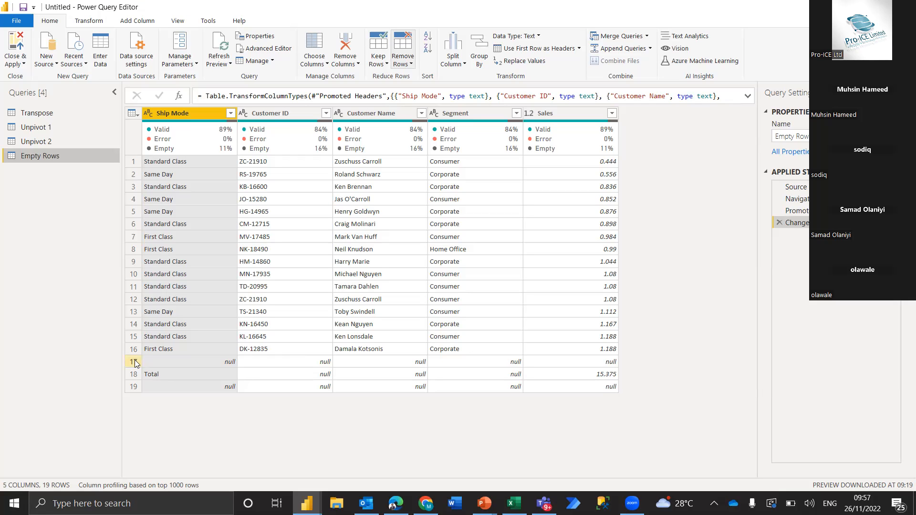
pyautogui.click(134, 362)
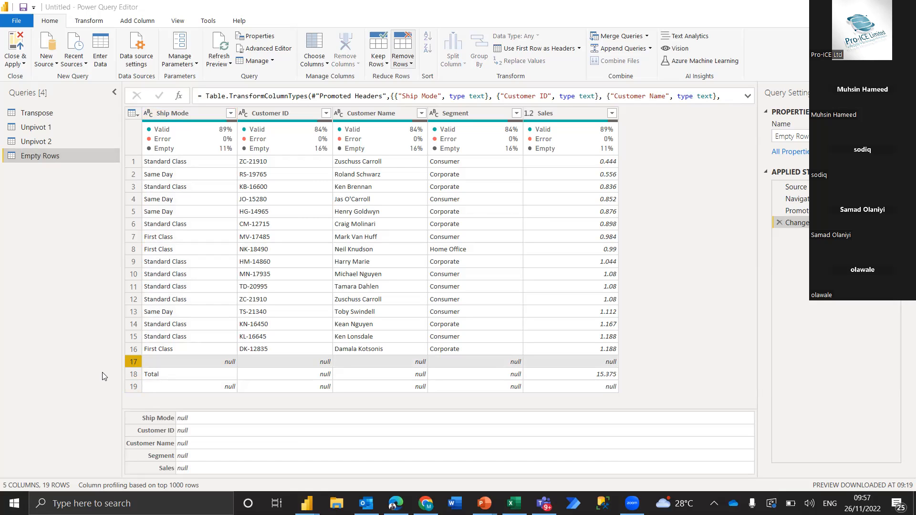
pyautogui.hotkey('alt', 'Tab')
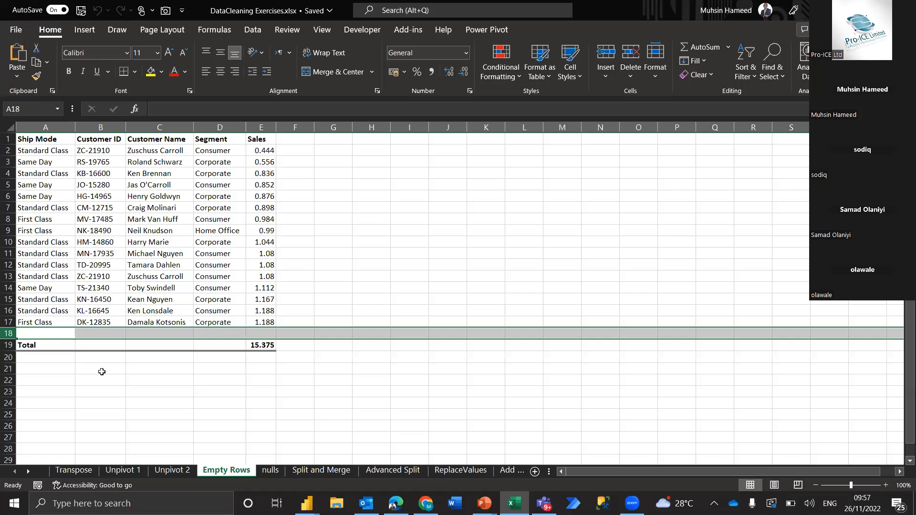
pyautogui.hotkey('alt', 'Tab')
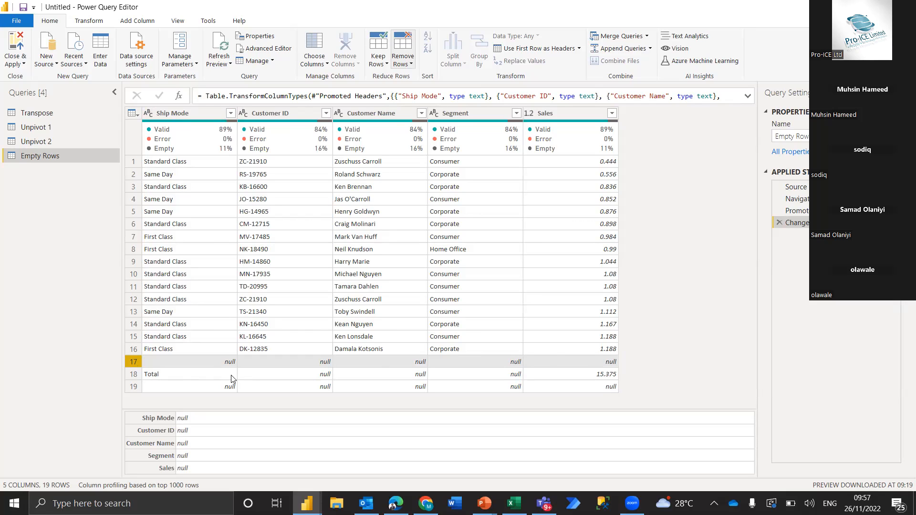
pyautogui.hotkey('alt', 'Tab')
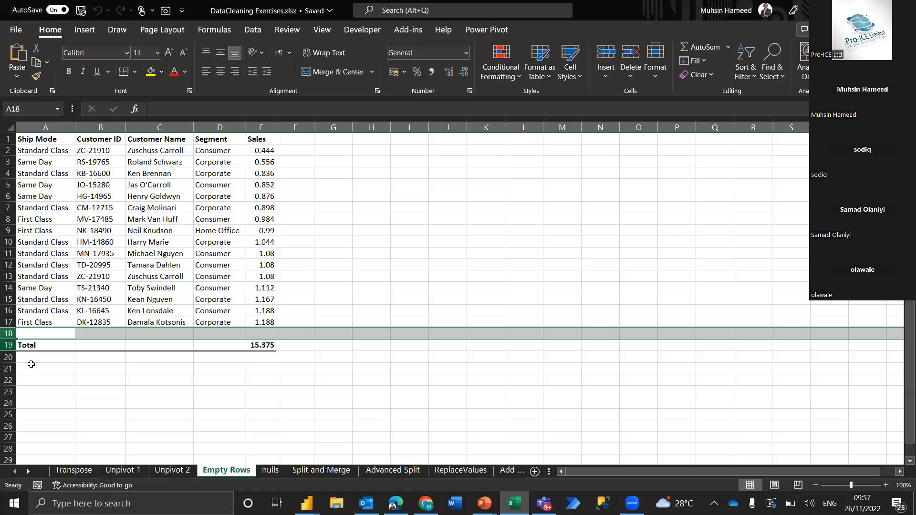
pyautogui.hotkey('alt', 'Tab')
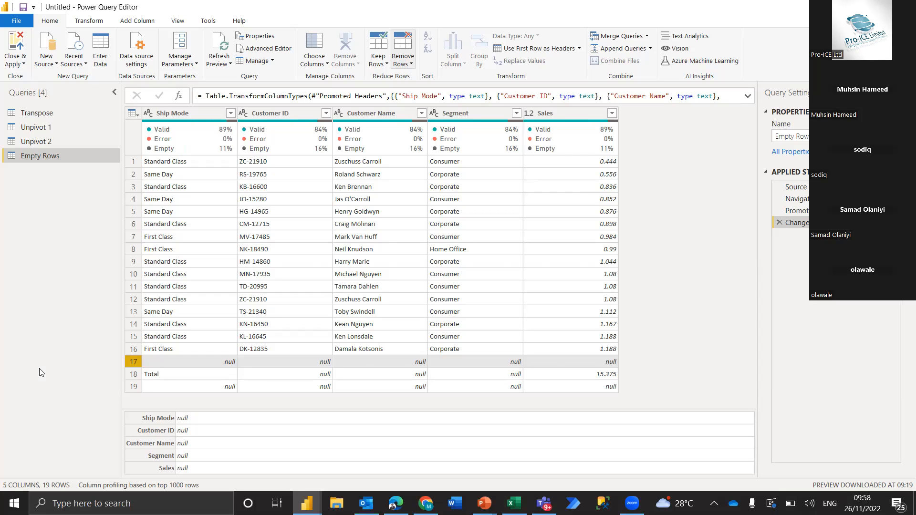
pyautogui.click(136, 379)
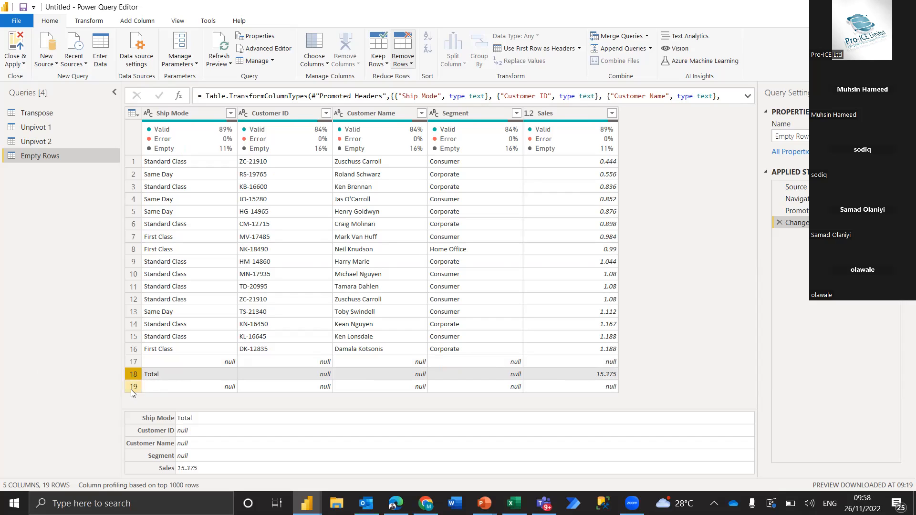
pyautogui.click(131, 389)
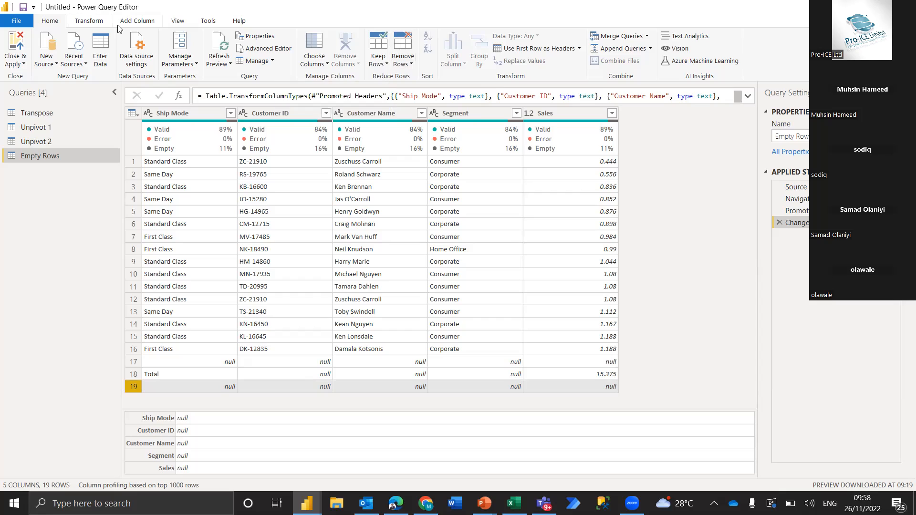
# Try removing the blank rows from the Empty Rows query, and delete the resulting applied step.
pyautogui.click(408, 66)
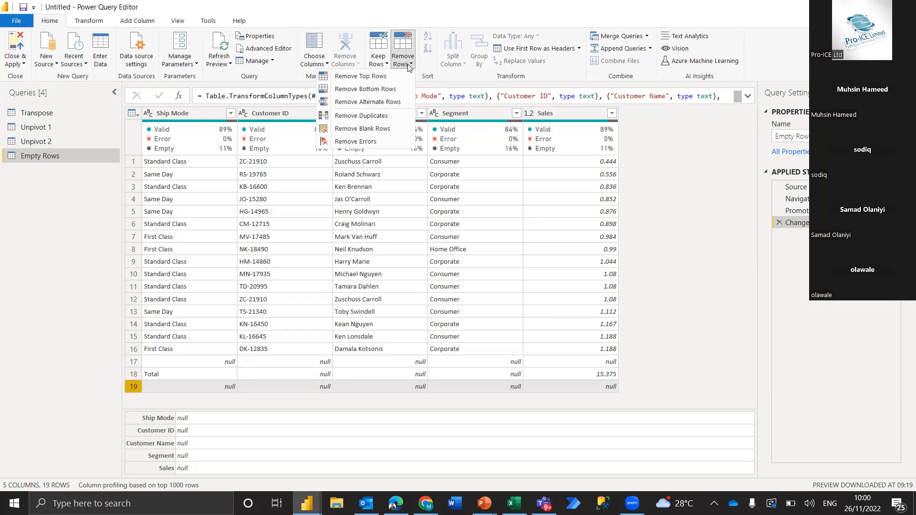
pyautogui.click(94, 22)
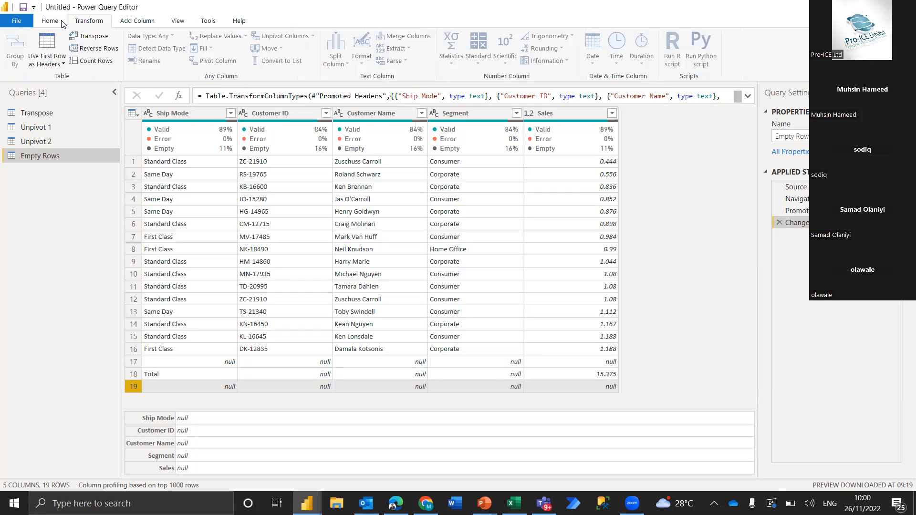
pyautogui.click(50, 21)
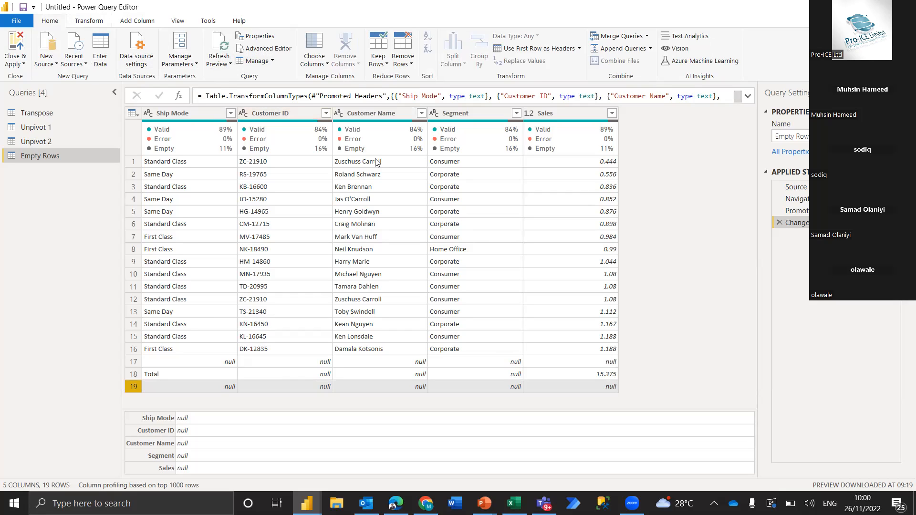
pyautogui.click(405, 71)
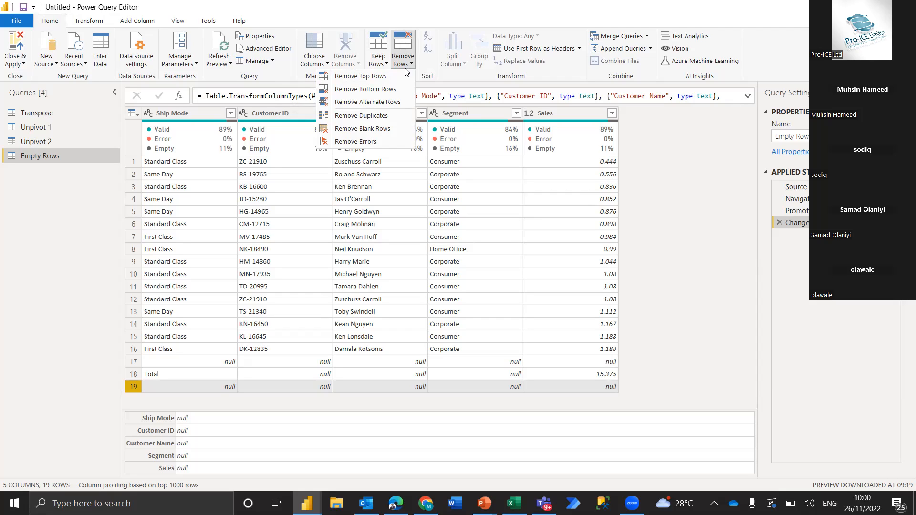
pyautogui.click(364, 129)
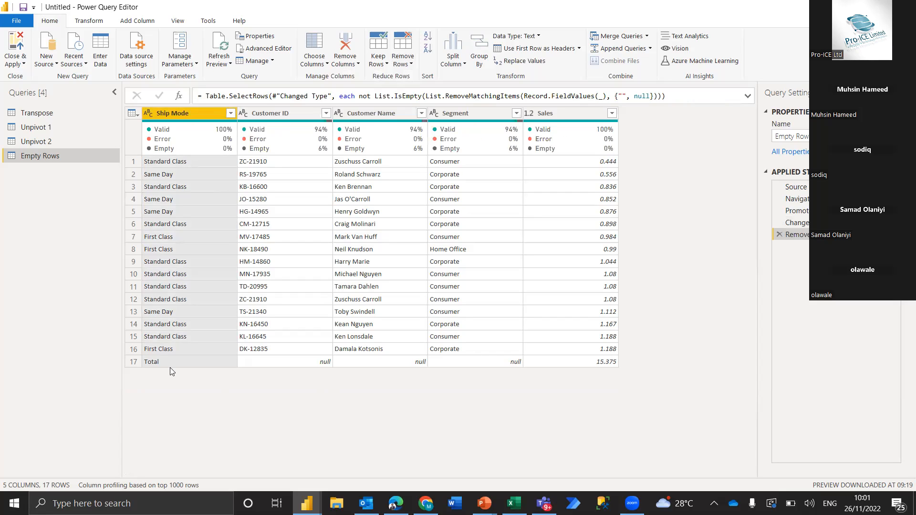
pyautogui.click(780, 235)
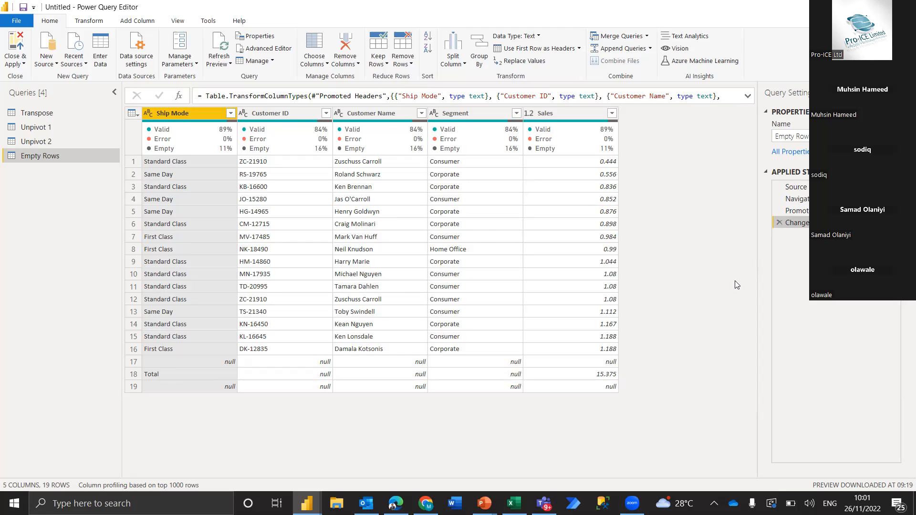
# Remove the blank rows from the Empty Rows query and filter the Total value out of the Ship Mode column.
pyautogui.click(404, 64)
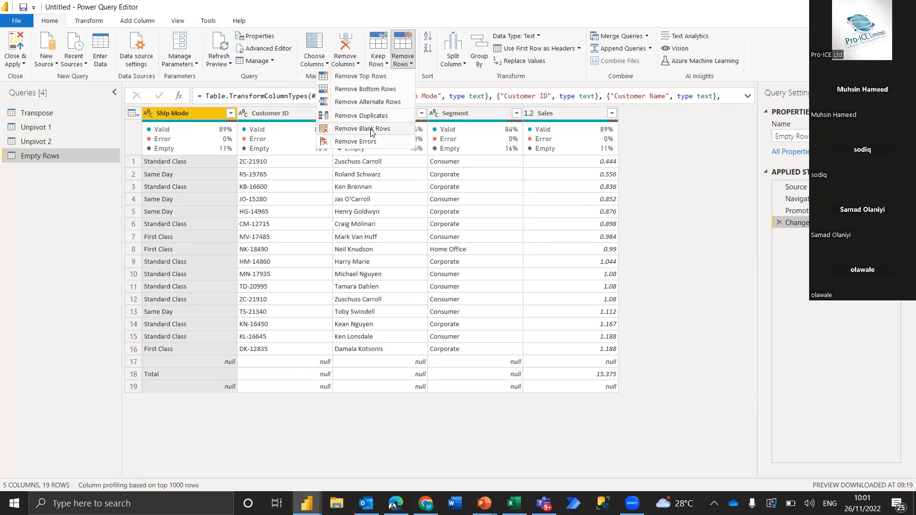
pyautogui.click(371, 129)
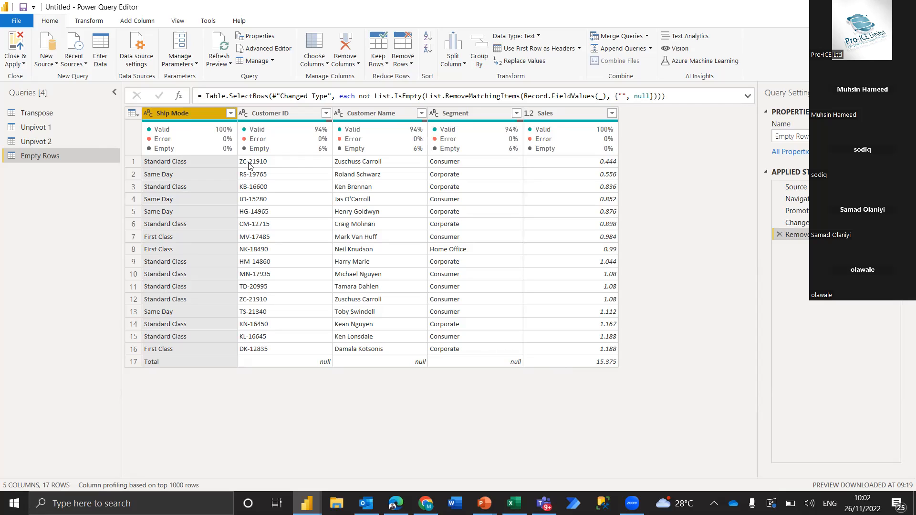
pyautogui.click(230, 113)
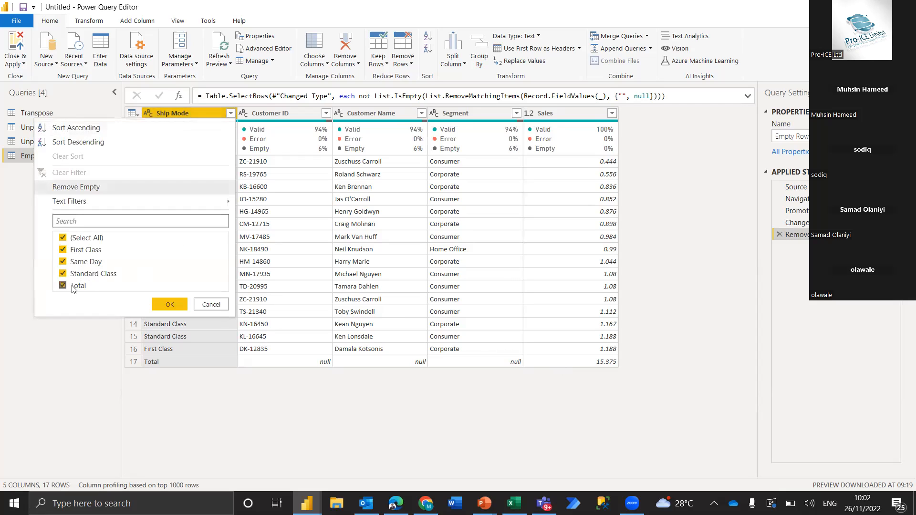
pyautogui.click(72, 286)
pyautogui.click(167, 303)
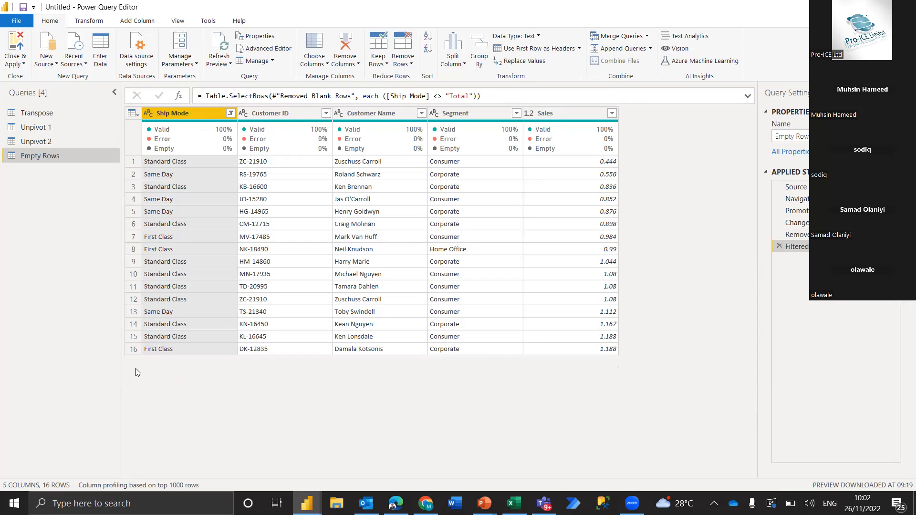
# Delete the applied steps for the Ship Mode filter and the blank row removal.
pyautogui.click(780, 247)
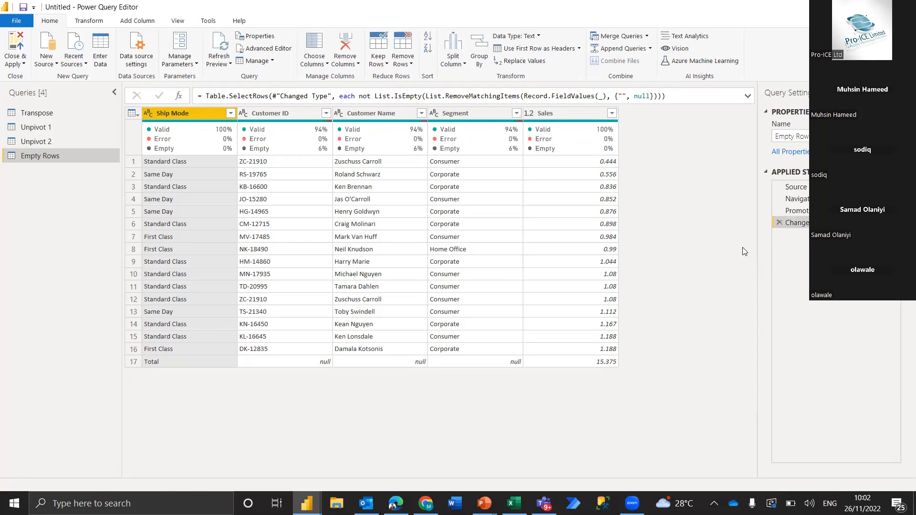
pyautogui.click(779, 235)
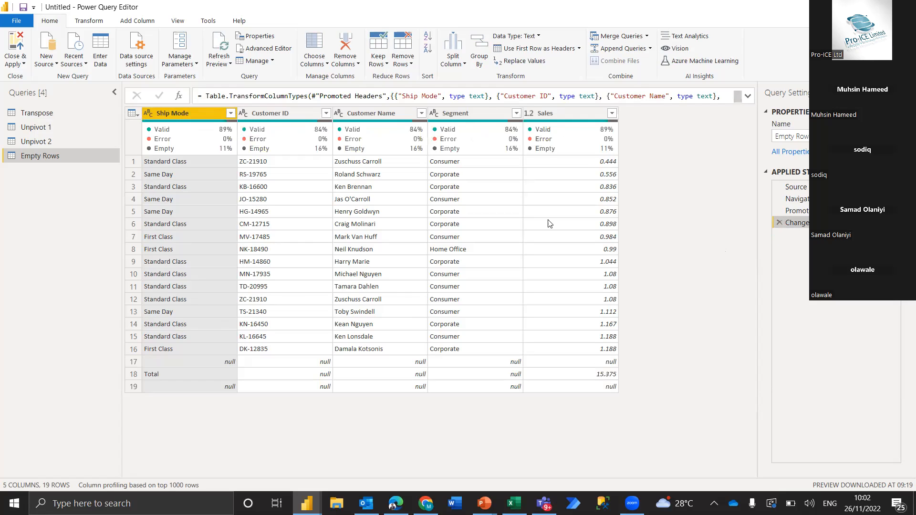
# Try removing the bottom 3 rows of the Empty Rows query, and delete the resulting applied step.
pyautogui.click(401, 65)
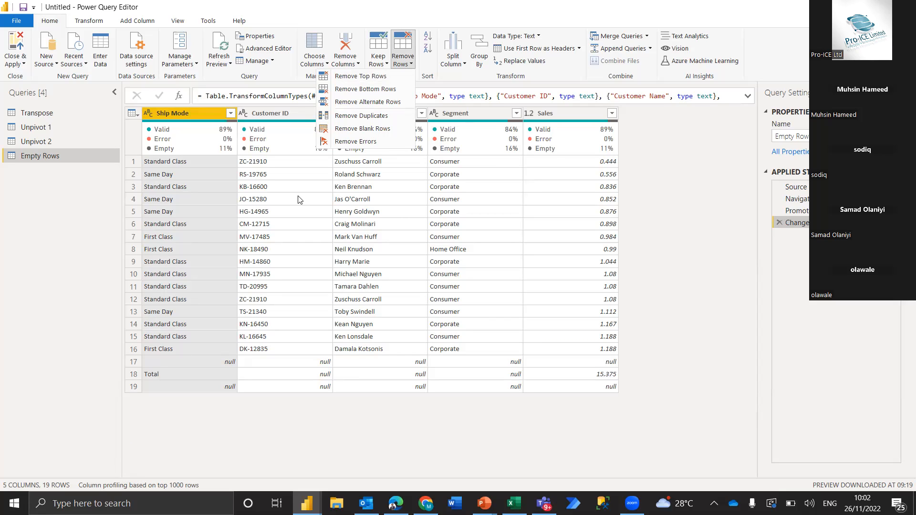
pyautogui.click(366, 89)
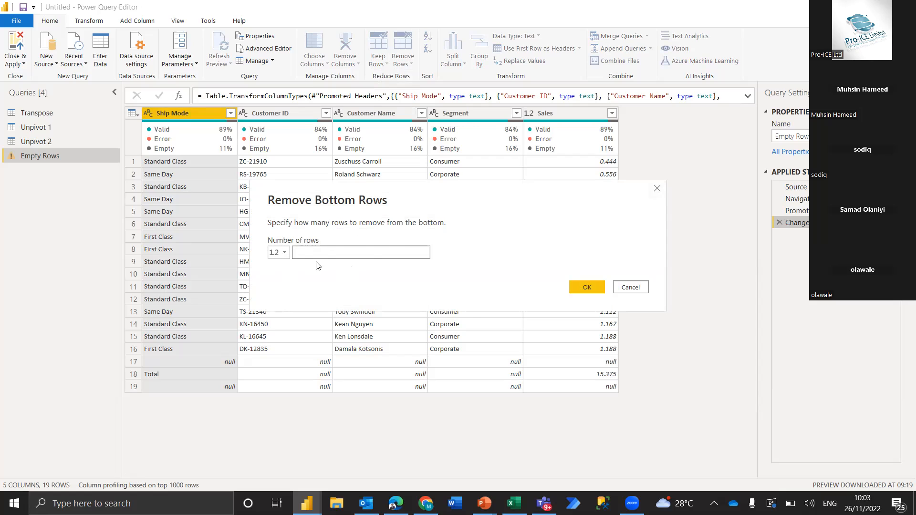
pyautogui.write('3')
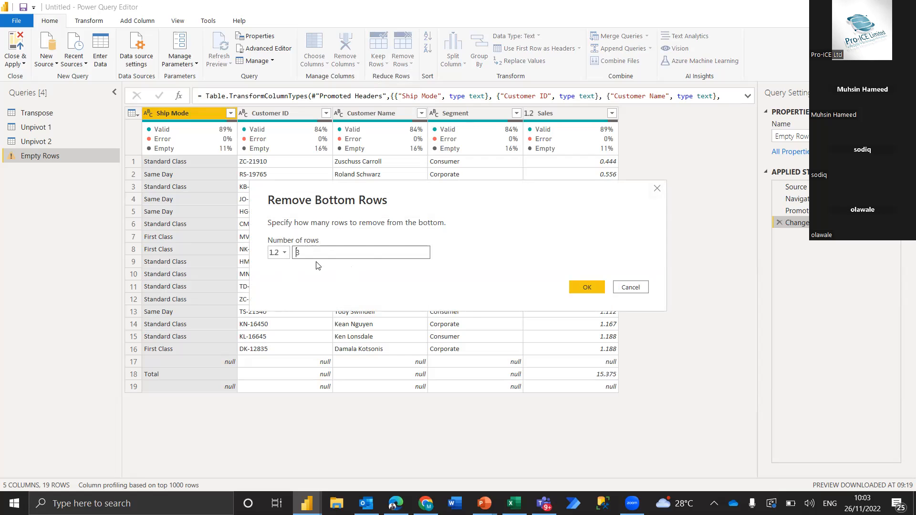
pyautogui.click(587, 288)
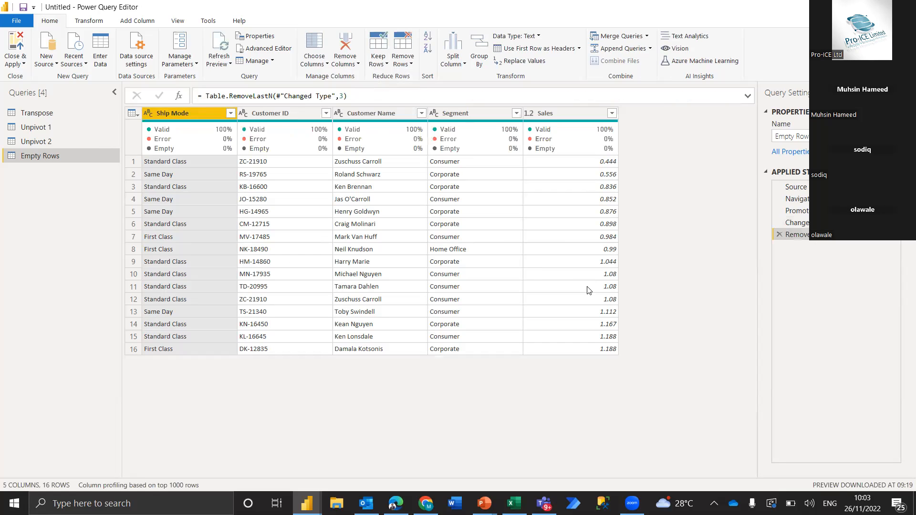
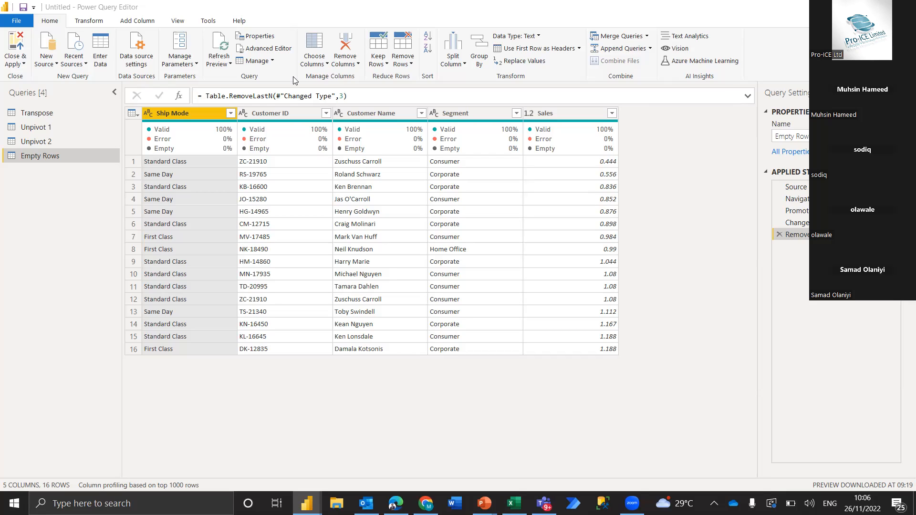
pyautogui.click(779, 236)
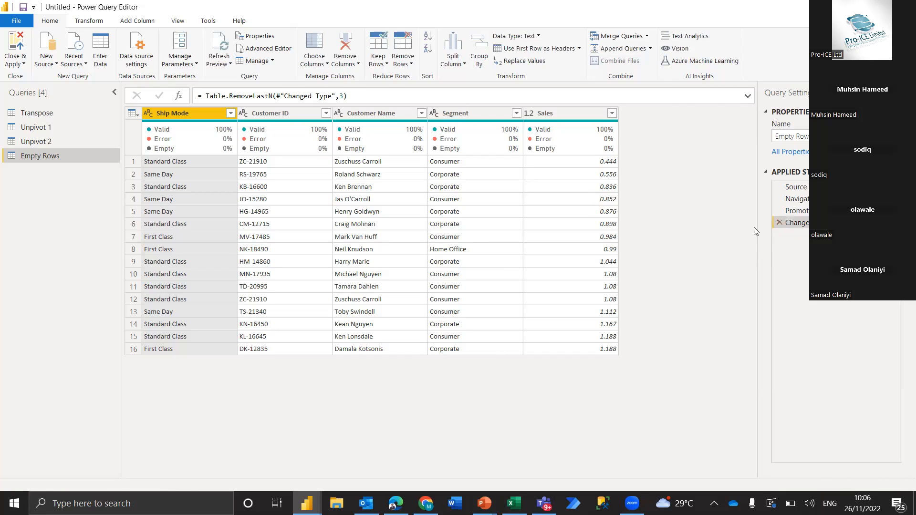
# Try keeping only the top 16 rows of the Empty Rows query, and delete the resulting applied step.
pyautogui.click(377, 63)
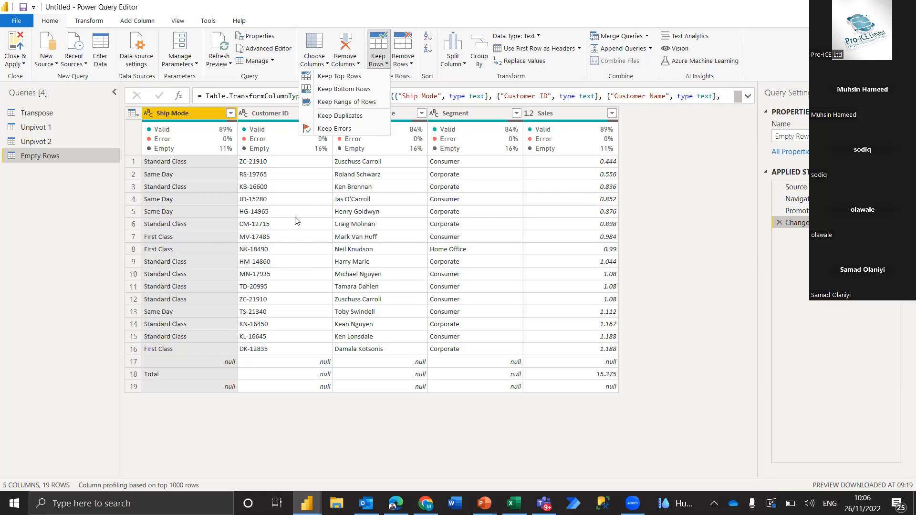
pyautogui.click(354, 77)
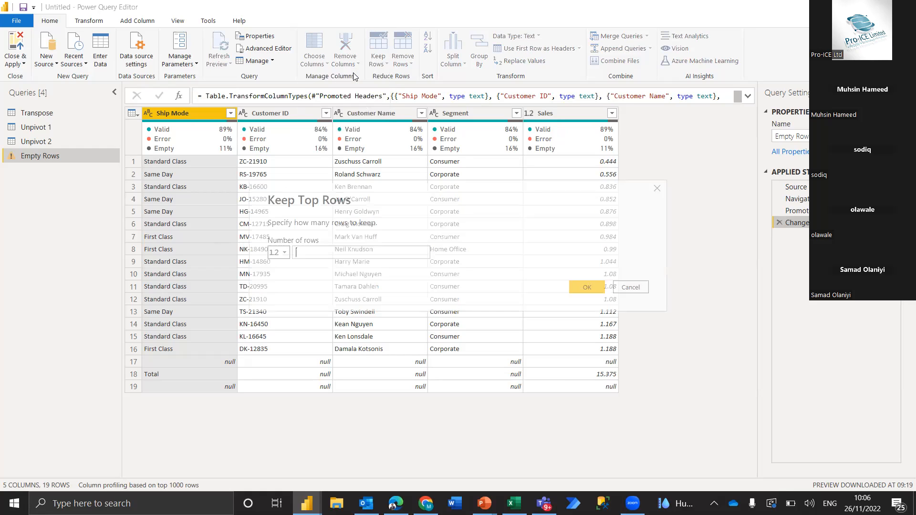
pyautogui.write('16')
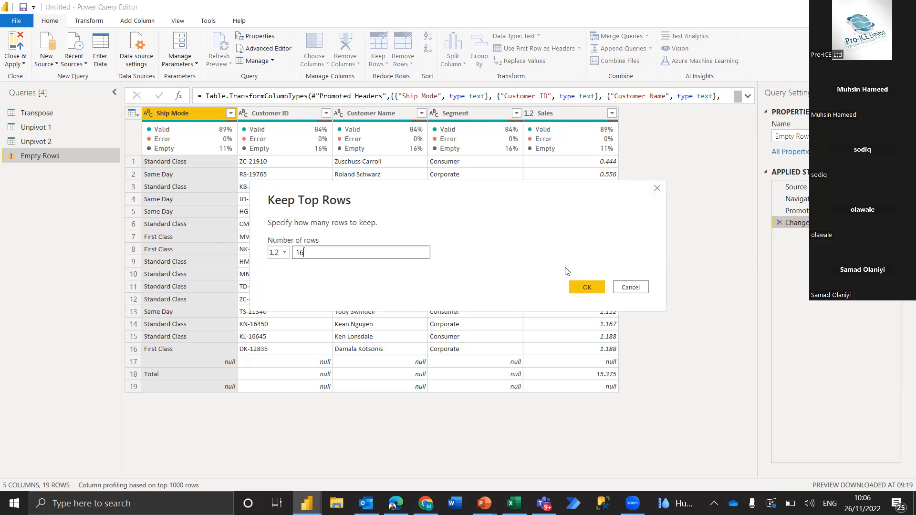
pyautogui.click(595, 287)
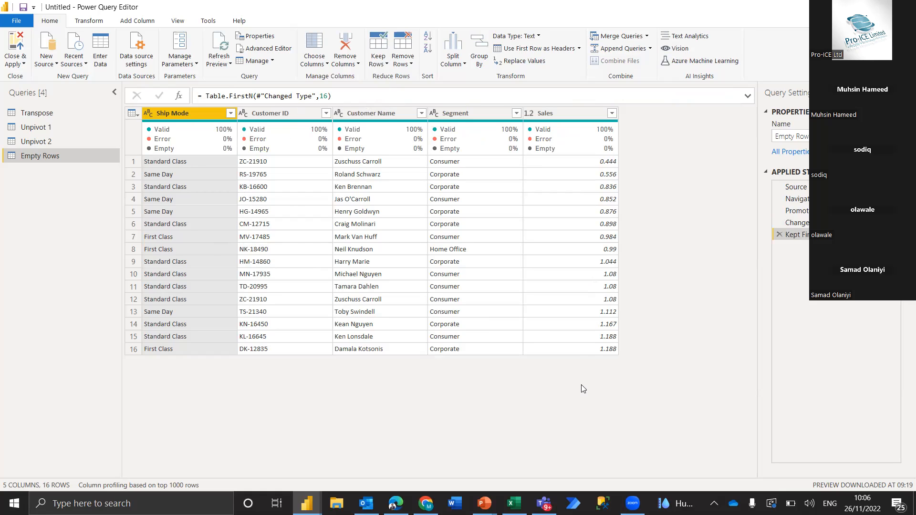
pyautogui.click(779, 235)
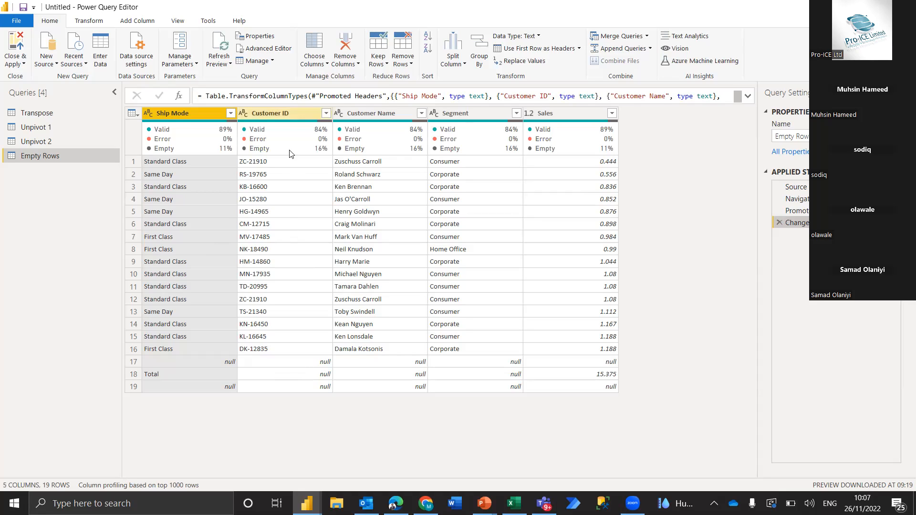
# Try filtering the null values out of the Customer ID column, and delete the resulting applied step.
pyautogui.click(286, 113)
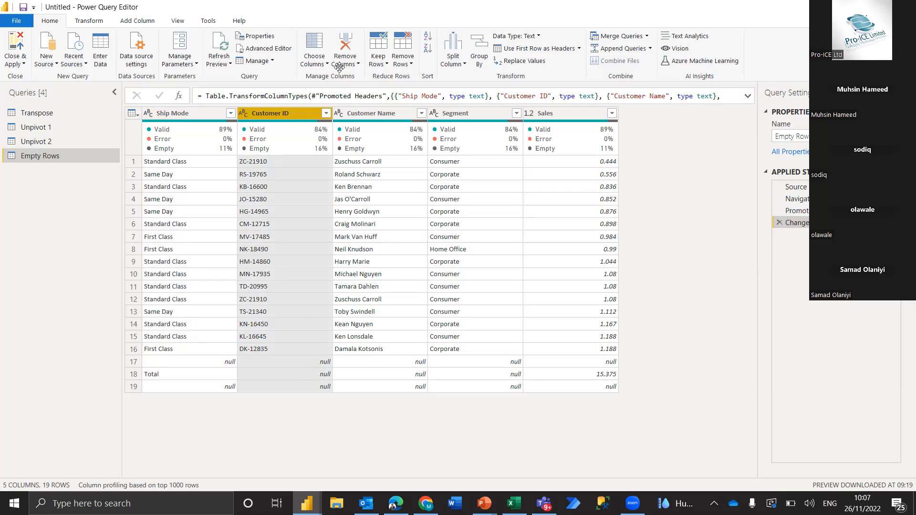
pyautogui.moveTo(339, 68); pyautogui.dragTo(288, 338)
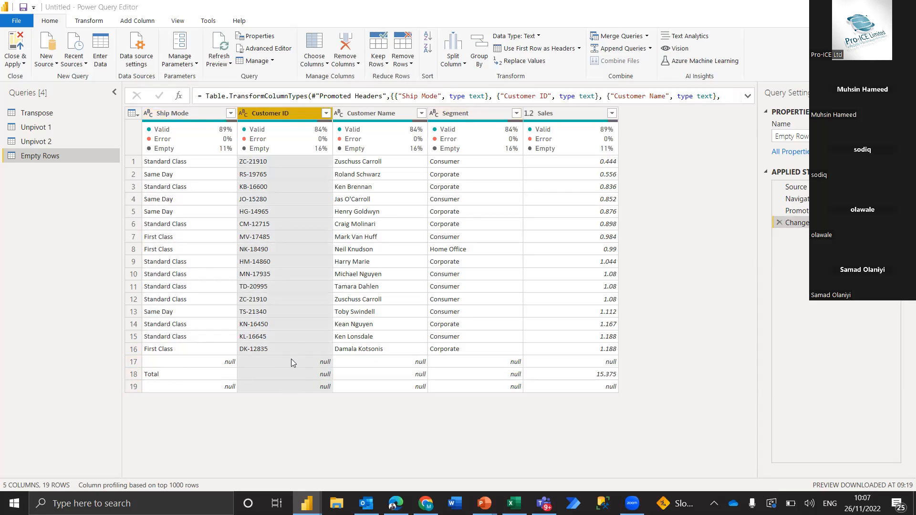
pyautogui.click(325, 113)
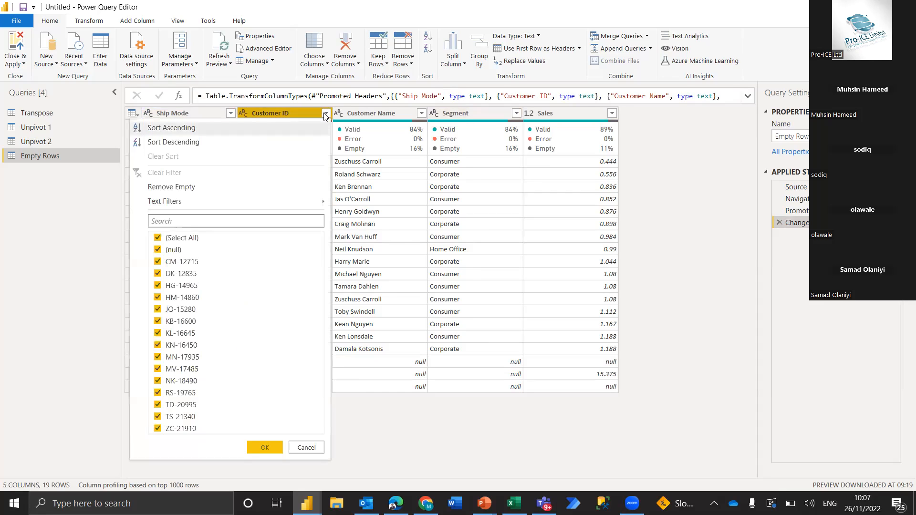
pyautogui.click(175, 250)
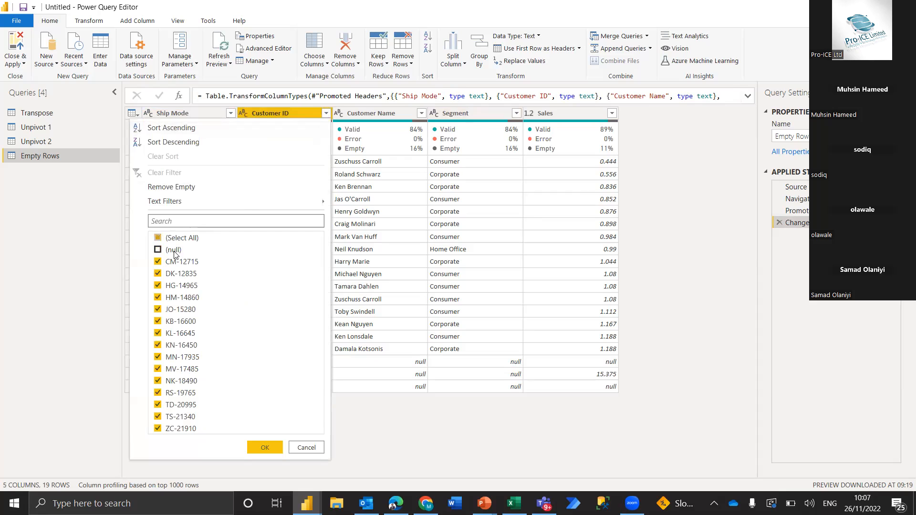
pyautogui.click(264, 448)
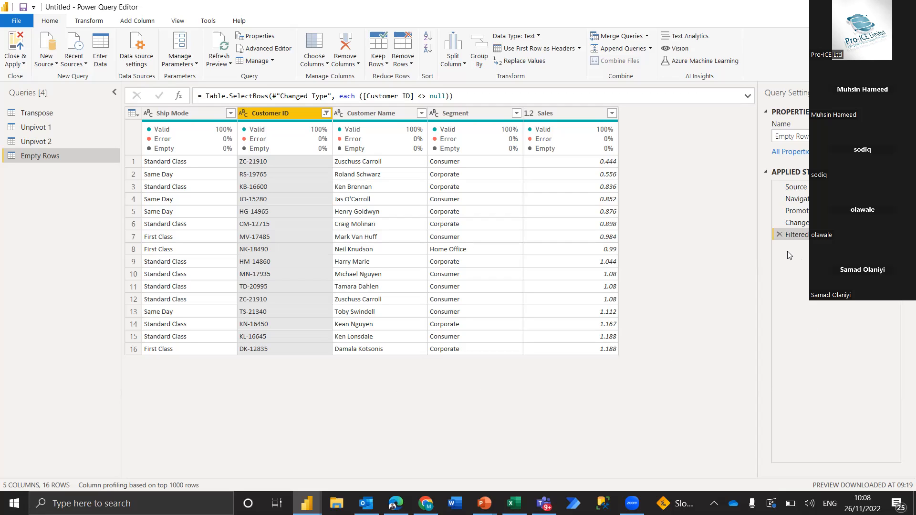
pyautogui.click(779, 235)
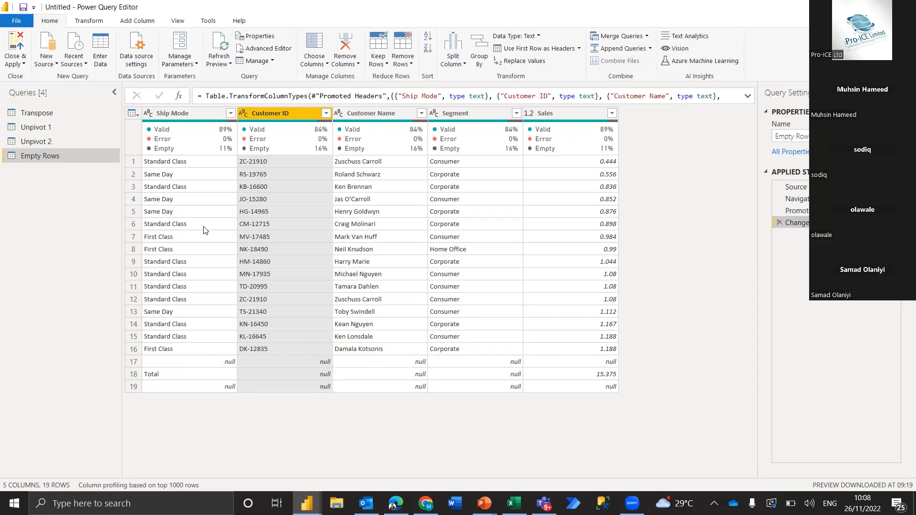
# Switch to the DataCleaning Exercises.xlsx workbook in Excel and examine the subtotal and Grand Total rows on the nulls sheet.
pyautogui.click(198, 112)
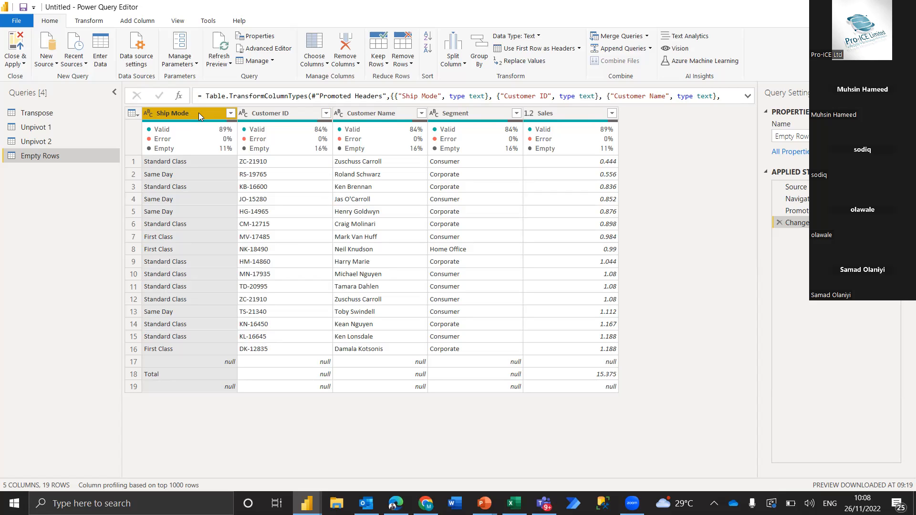
pyautogui.hotkey('alt', 'Tab')
pyautogui.hotkey('alt', 'Tab')
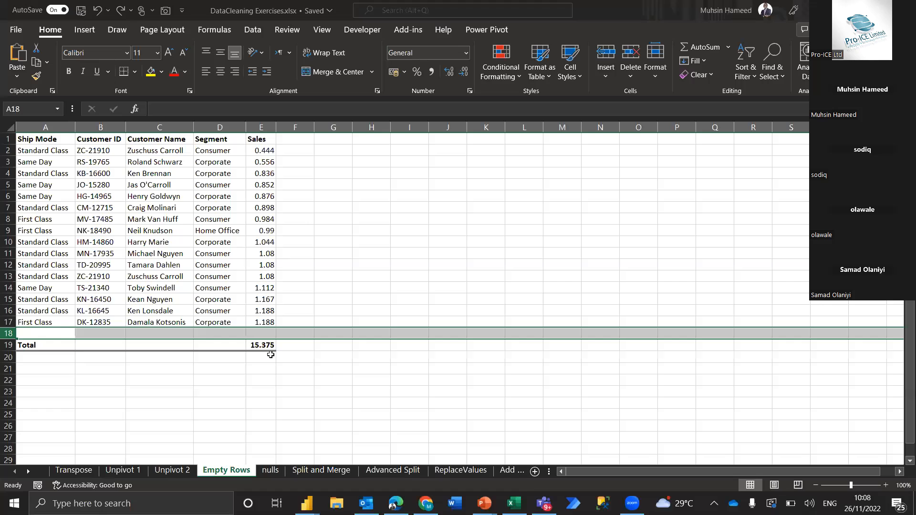
pyautogui.click(270, 470)
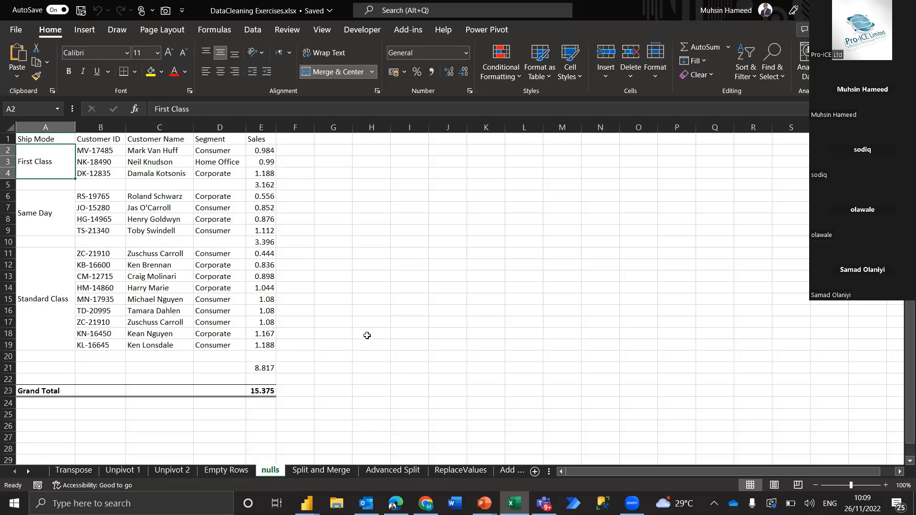
pyautogui.press('Down')
pyautogui.press('Right')
pyautogui.press('Right')
pyautogui.press('Right')
pyautogui.press('Right')
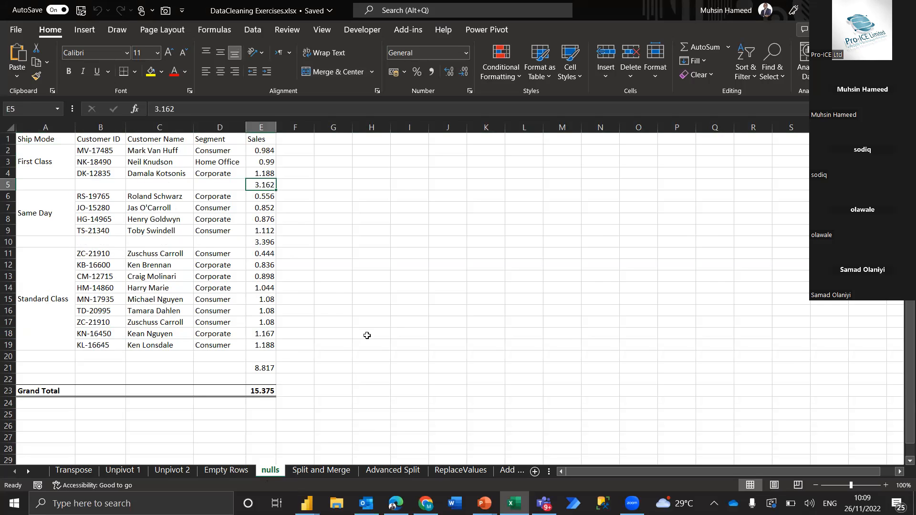
pyautogui.press('Down')
pyautogui.press('Down')
pyautogui.press('Down')
pyautogui.press('Down')
pyautogui.press('Down')
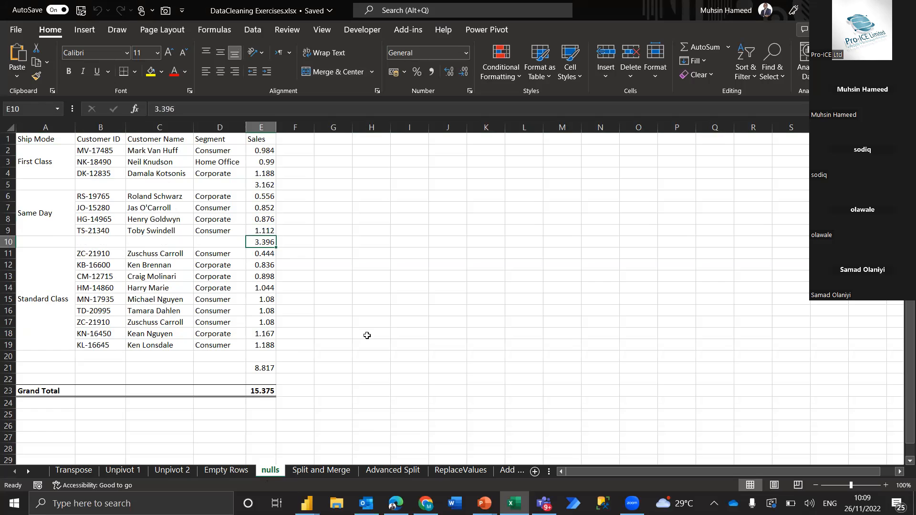
pyautogui.press('Down')
pyautogui.press('Down')
pyautogui.press('Down')
pyautogui.press('Down')
pyautogui.press('Down')
pyautogui.press('Down')
pyautogui.press('Down')
pyautogui.press('Down')
pyautogui.press('Down')
pyautogui.press('Down')
pyautogui.press('Down')
pyautogui.press('Down')
pyautogui.press('Down')
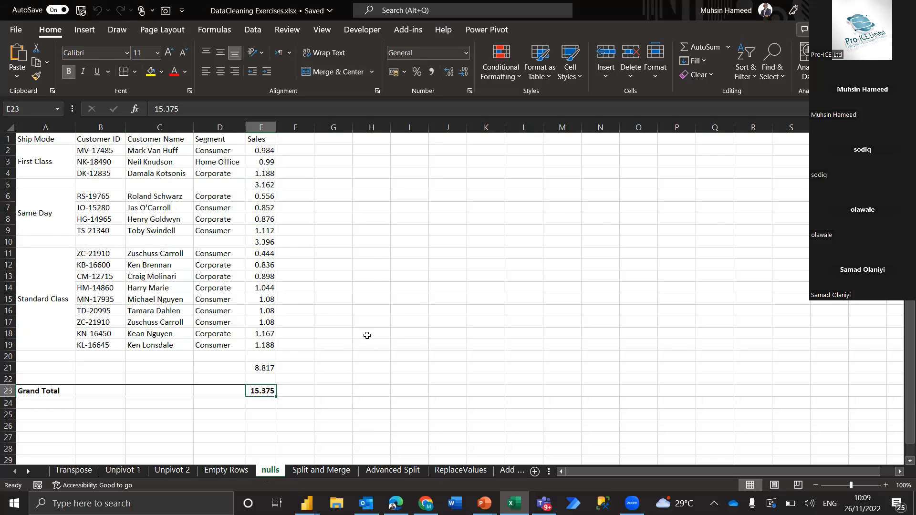
# Return to Power Query Editor and filter the null values out of the Customer ID column of the Empty Rows query.
pyautogui.hotkey('alt', 'Tab')
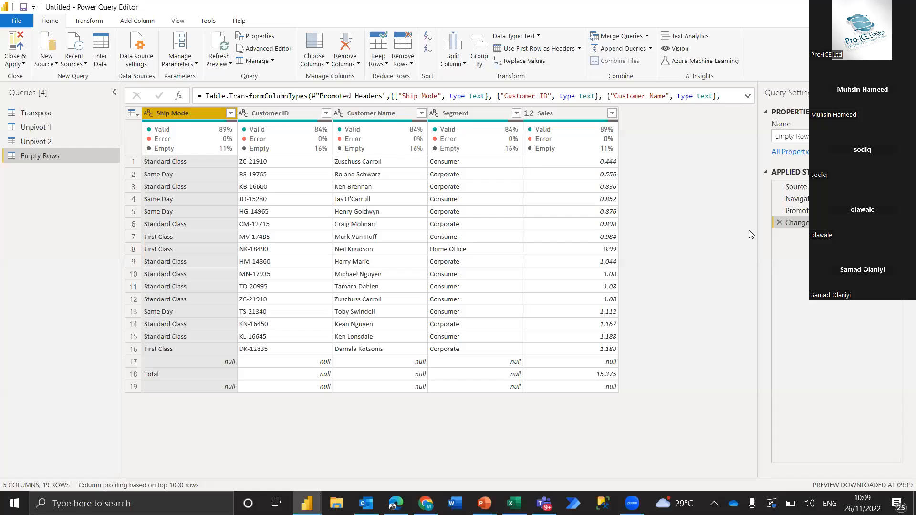
pyautogui.click(326, 113)
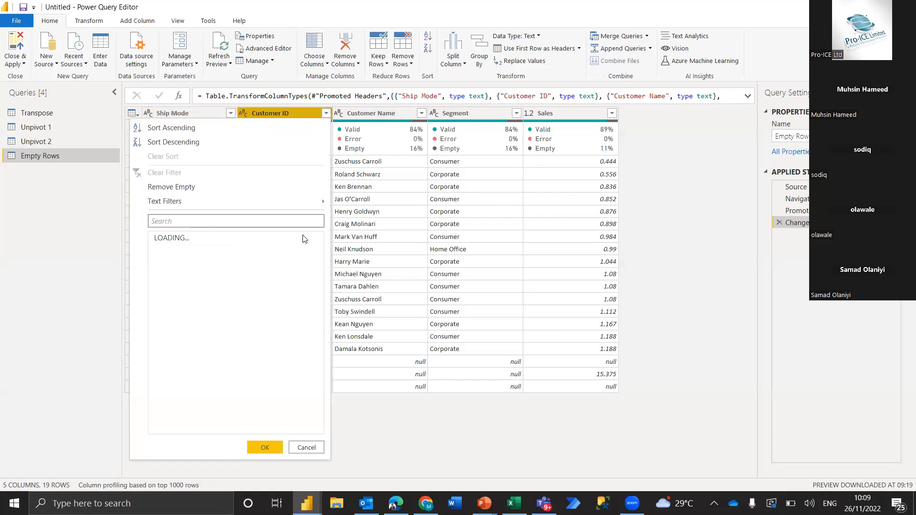
pyautogui.click(173, 252)
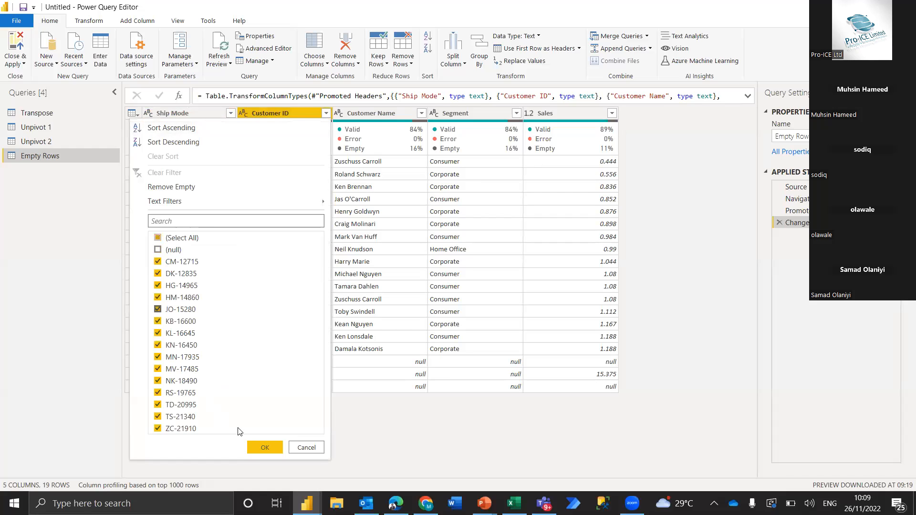
pyautogui.click(264, 447)
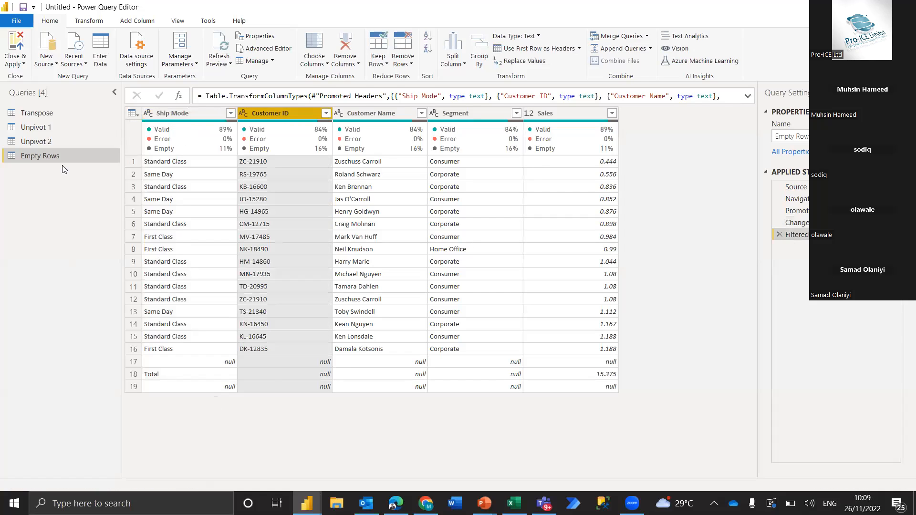
# Load the nulls sheet from the recent source DataCleaning Exercises.xlsx as a new query.
pyautogui.click(69, 58)
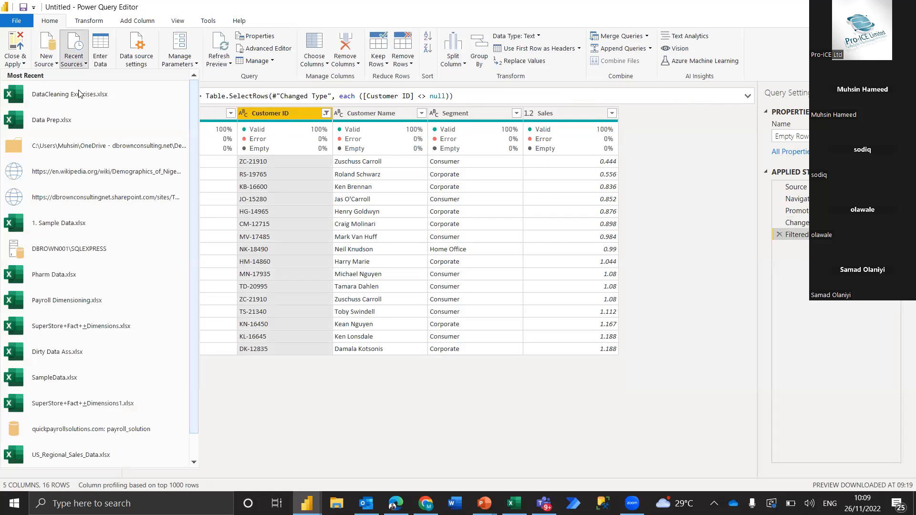
pyautogui.click(81, 94)
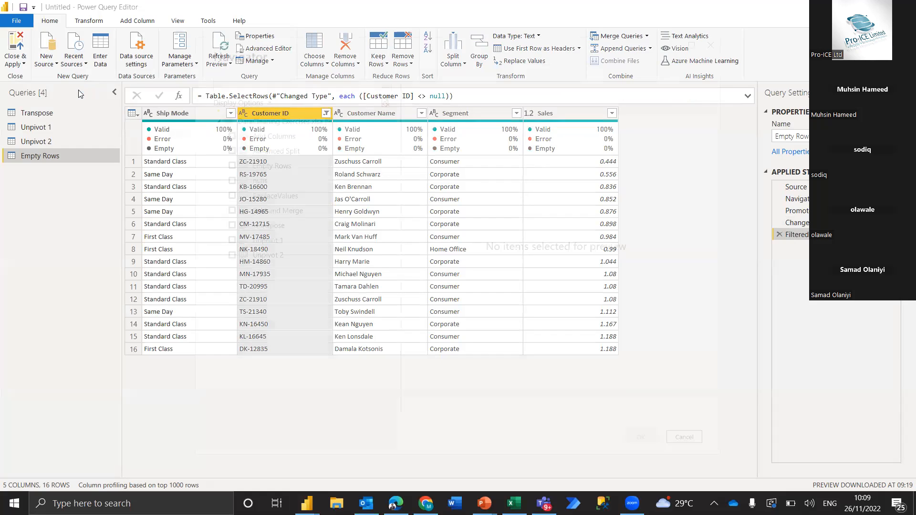
pyautogui.click(233, 181)
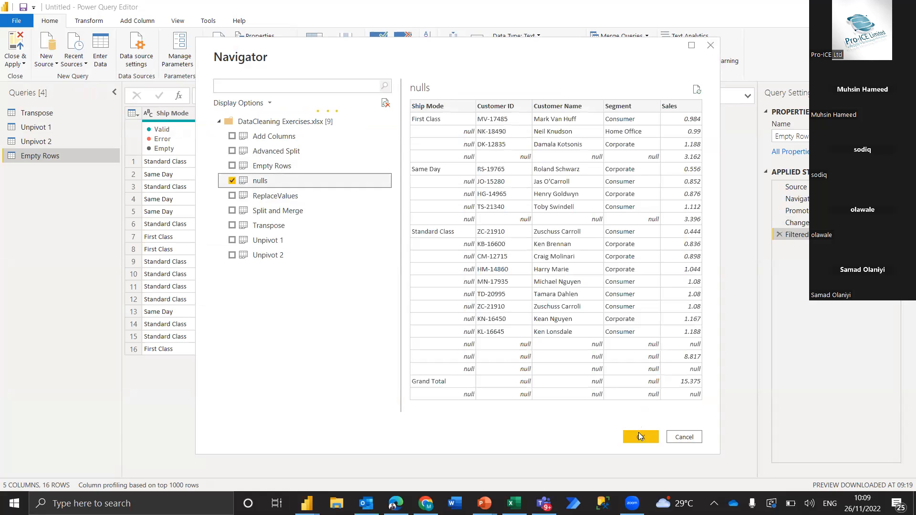
pyautogui.click(639, 435)
pyautogui.hotkey('alt', 'Tab')
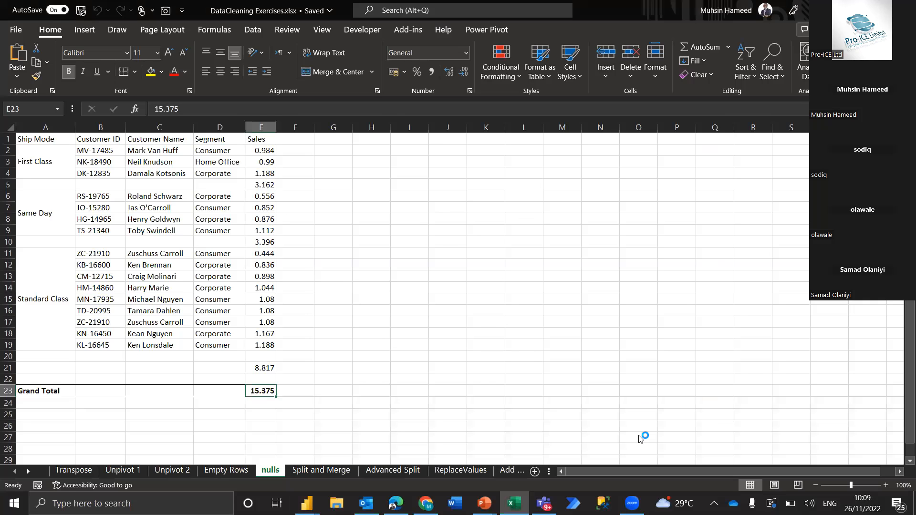
pyautogui.hotkey('alt', 'Tab')
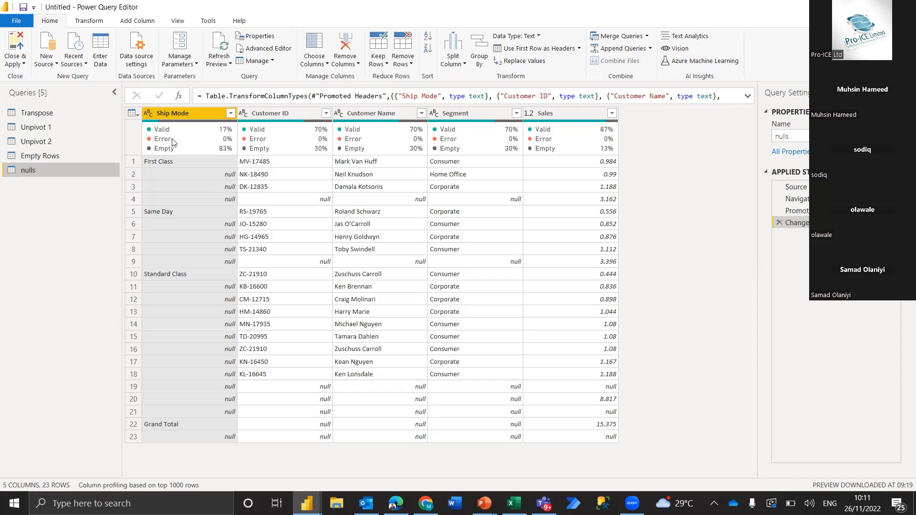
# Check the filter values of the Customer ID column and inspect the record in row 2 of the nulls query.
pyautogui.click(231, 113)
pyautogui.click(325, 113)
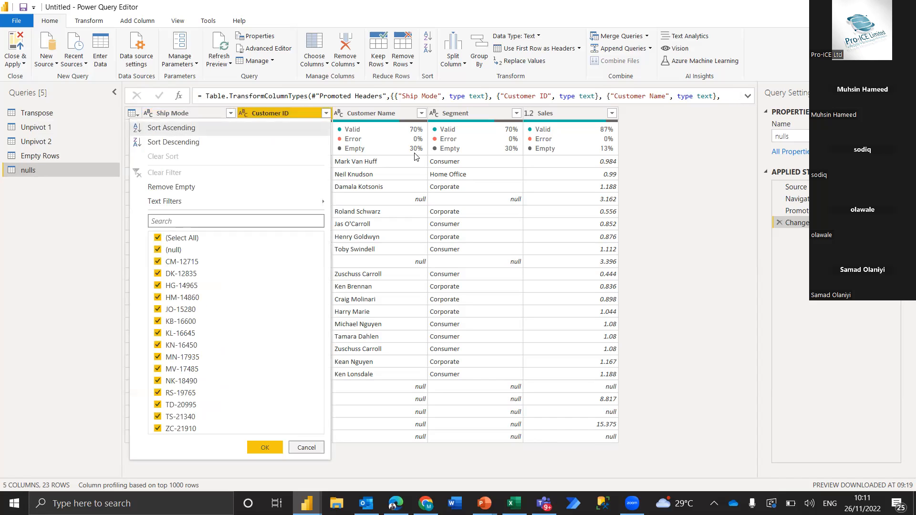
pyautogui.click(407, 113)
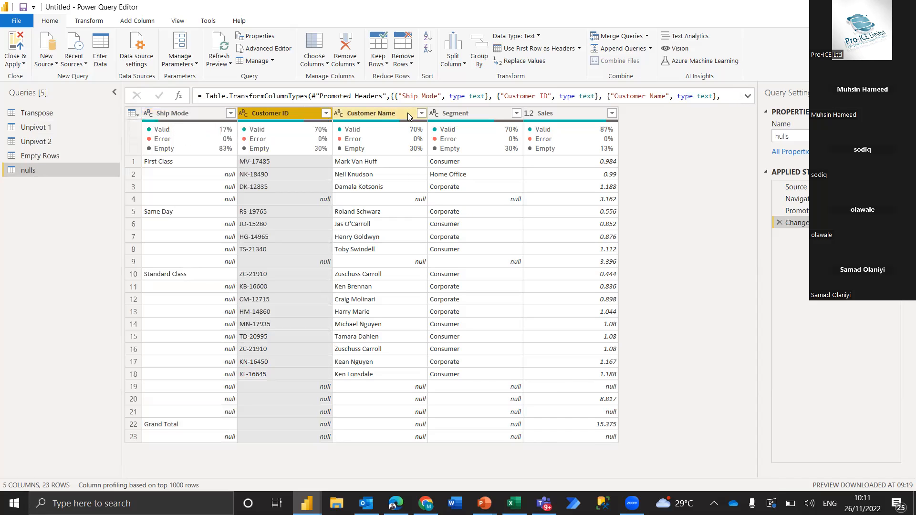
pyautogui.click(408, 113)
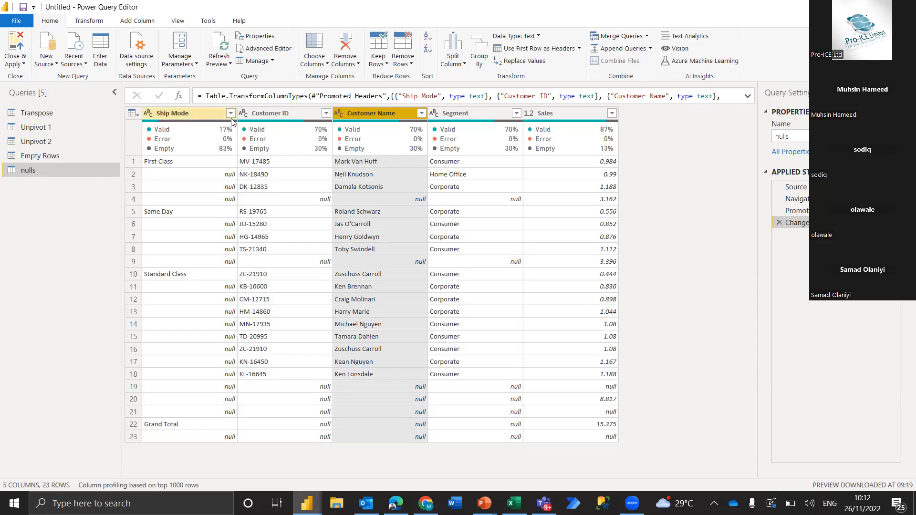
pyautogui.click(137, 174)
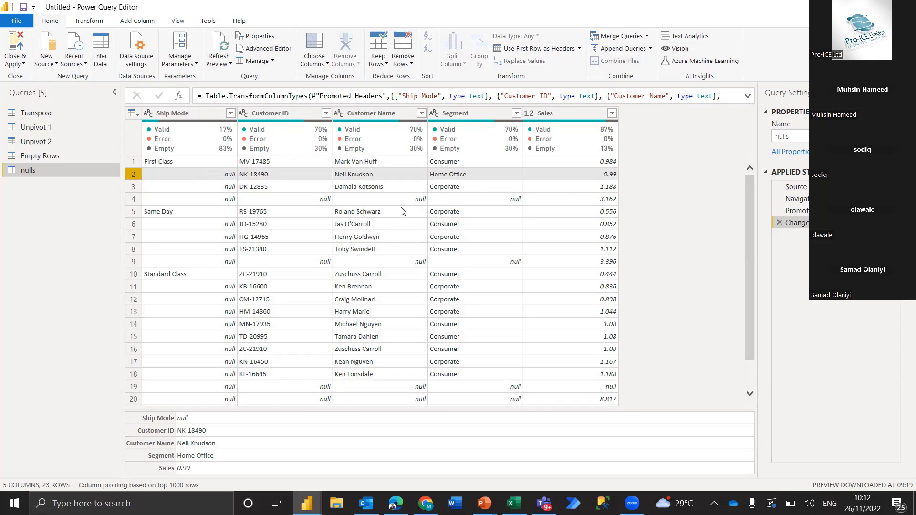
# Switch to Excel and compare the merged First Class cell with rows 2 to 4 on the nulls sheet.
pyautogui.hotkey('alt', 'Tab')
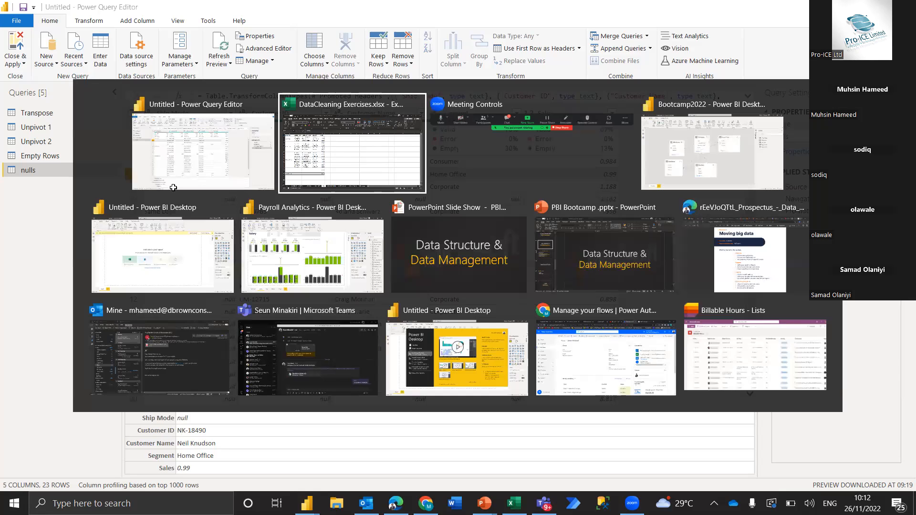
pyautogui.click(52, 158)
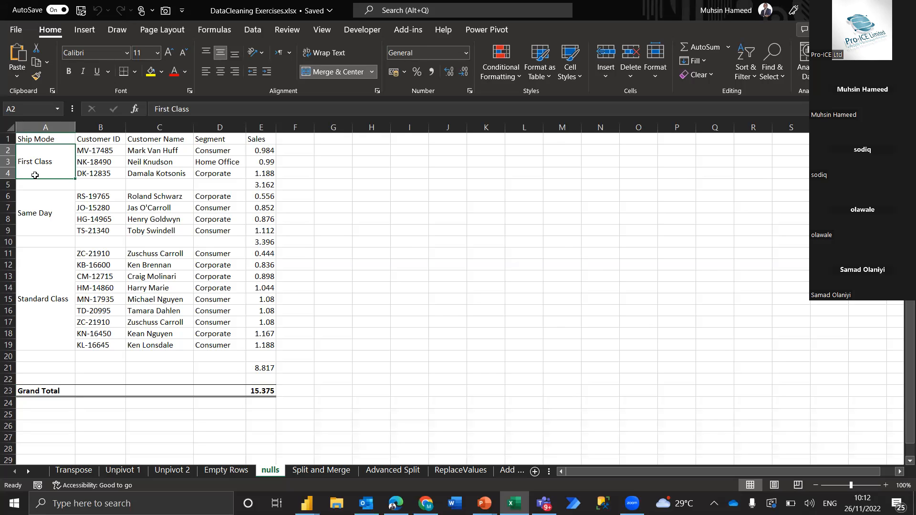
pyautogui.moveTo(8, 150); pyautogui.dragTo(8, 173)
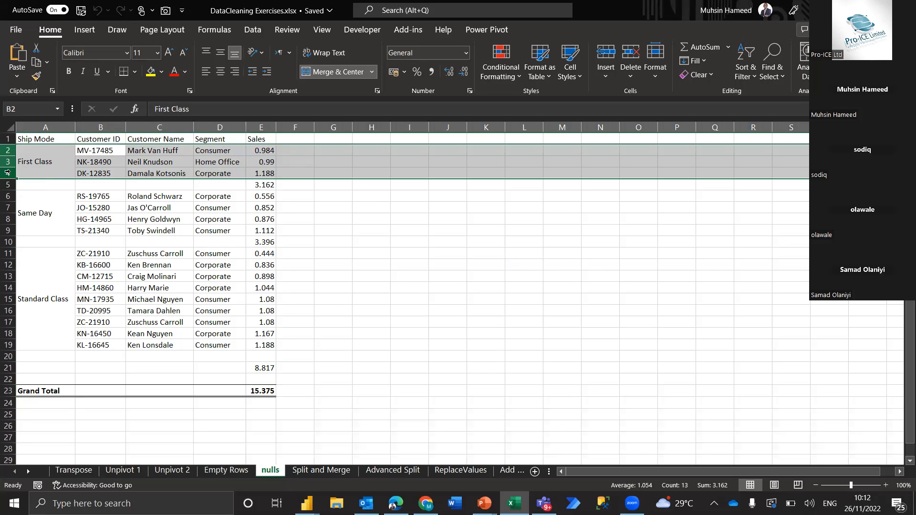
pyautogui.click(48, 168)
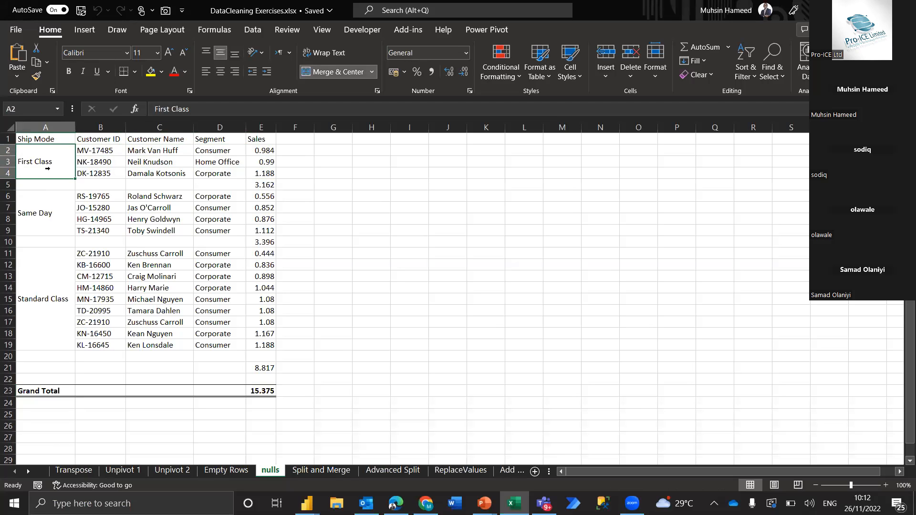
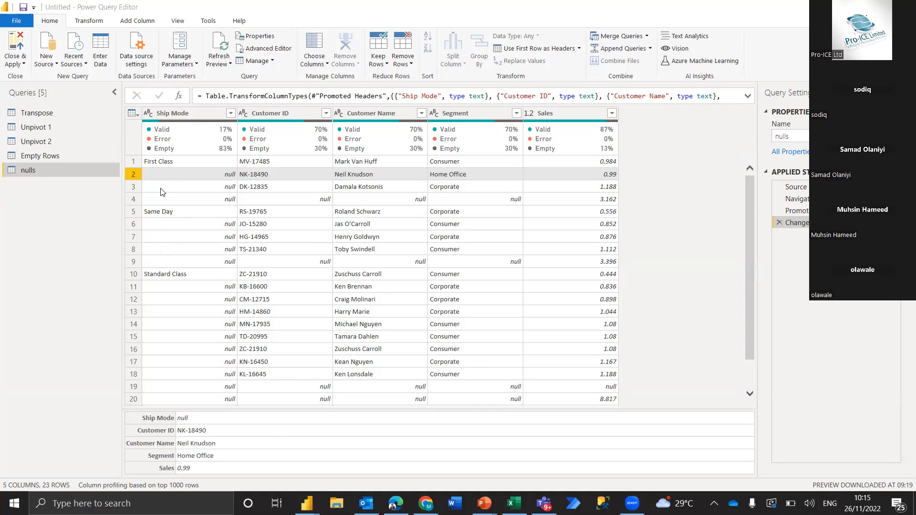
# Switch to Excel to check the merged First Class cell against rows 2 to 4 of the nulls sheet and return to Power Query Editor.
pyautogui.hotkey('alt', 'Tab')
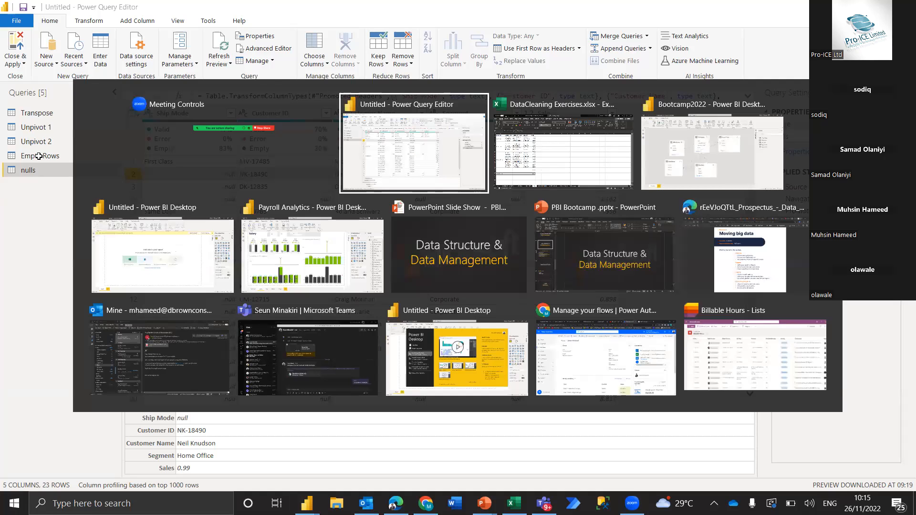
pyautogui.click(39, 157)
pyautogui.moveTo(8, 150); pyautogui.dragTo(6, 175)
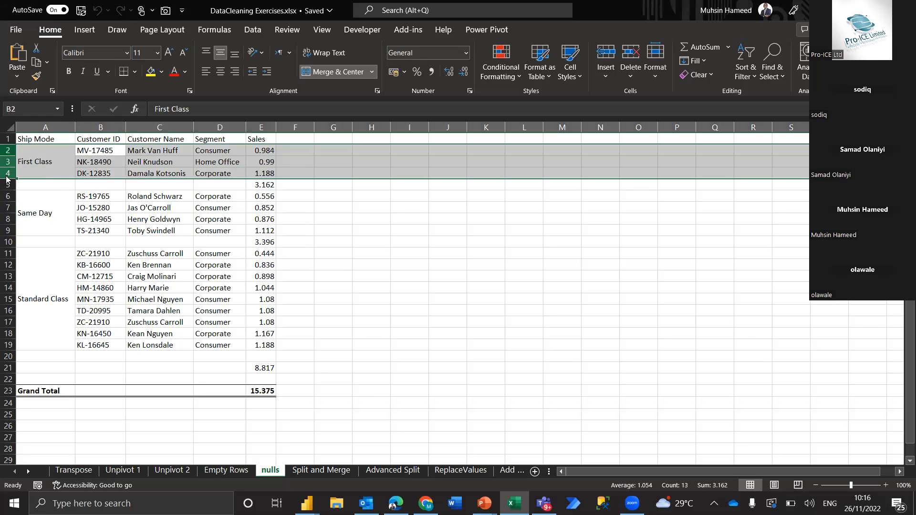
pyautogui.hotkey('alt', 'Tab')
pyautogui.hotkey('alt', 'Tab')
pyautogui.hotkey('alt', 'Tab')
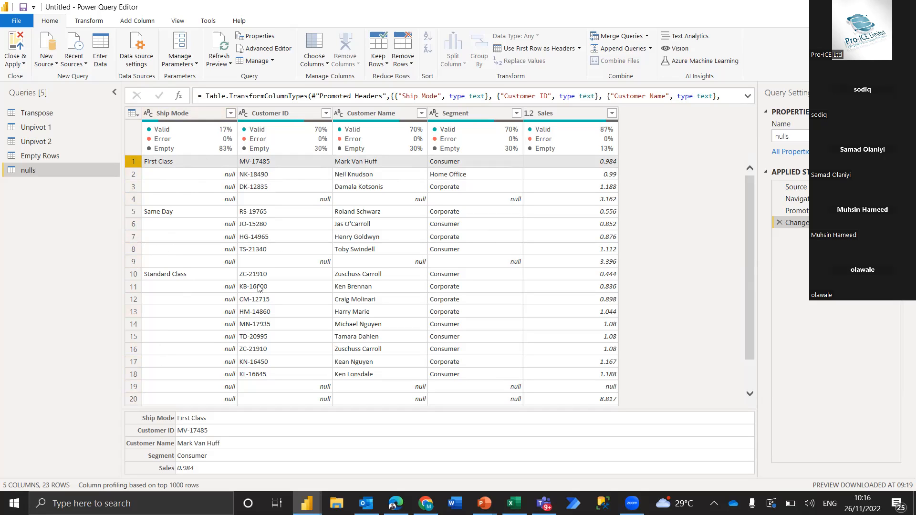
# Inspect the Customer ID column and the records in rows 4, 9 and 19 of the nulls query.
pyautogui.click(280, 113)
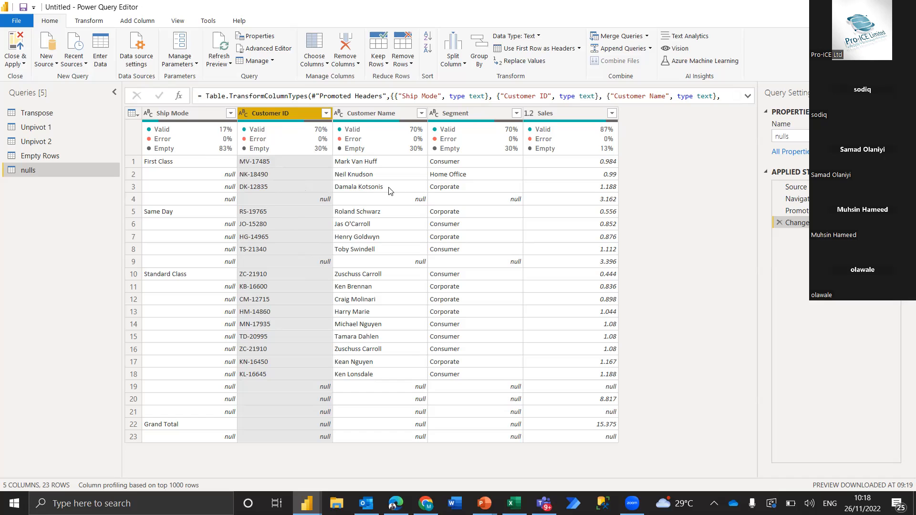
pyautogui.click(135, 200)
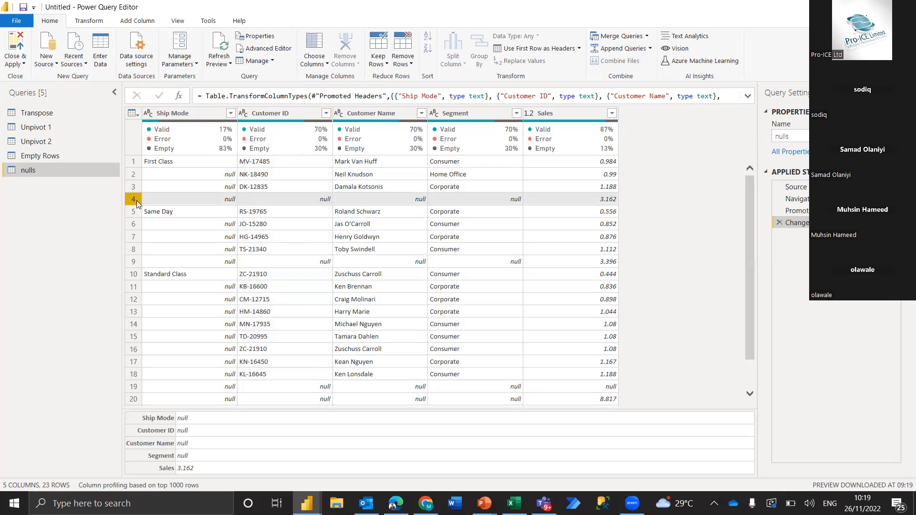
pyautogui.click(137, 266)
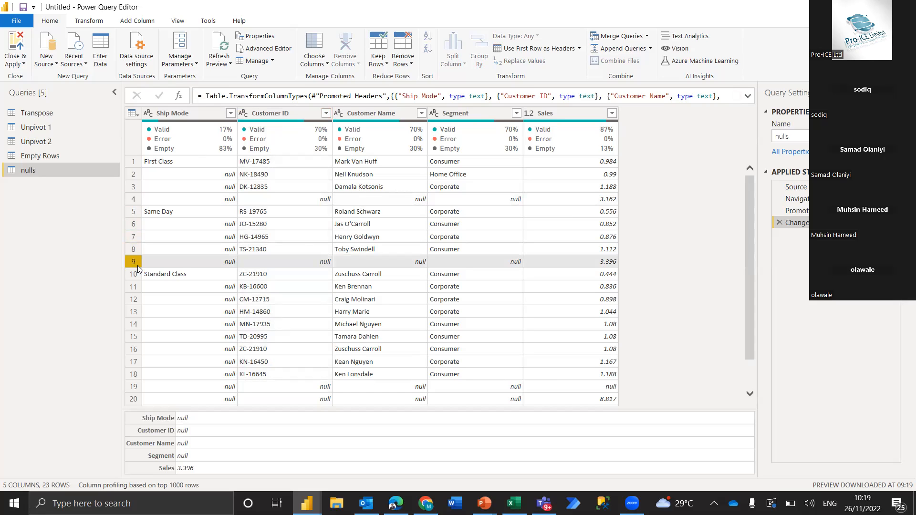
pyautogui.click(135, 388)
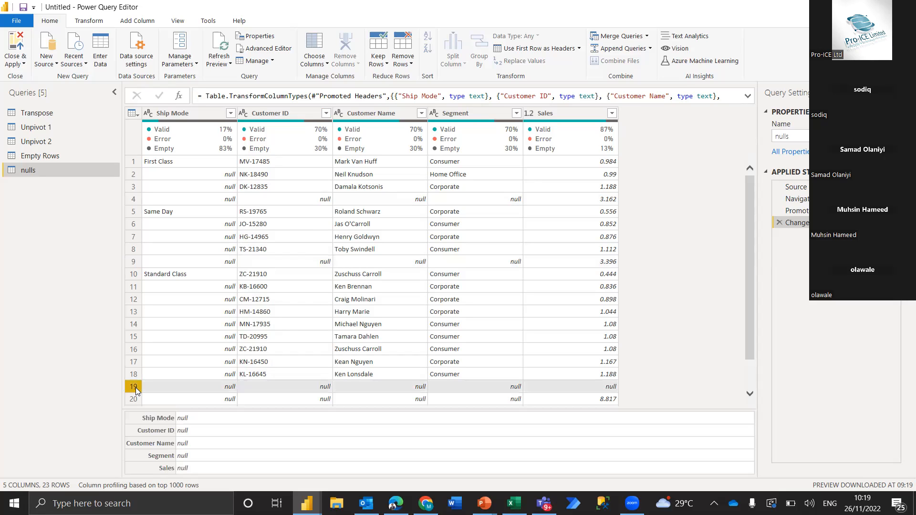
# Filter the null values out of the Customer ID column of the nulls query.
pyautogui.click(326, 114)
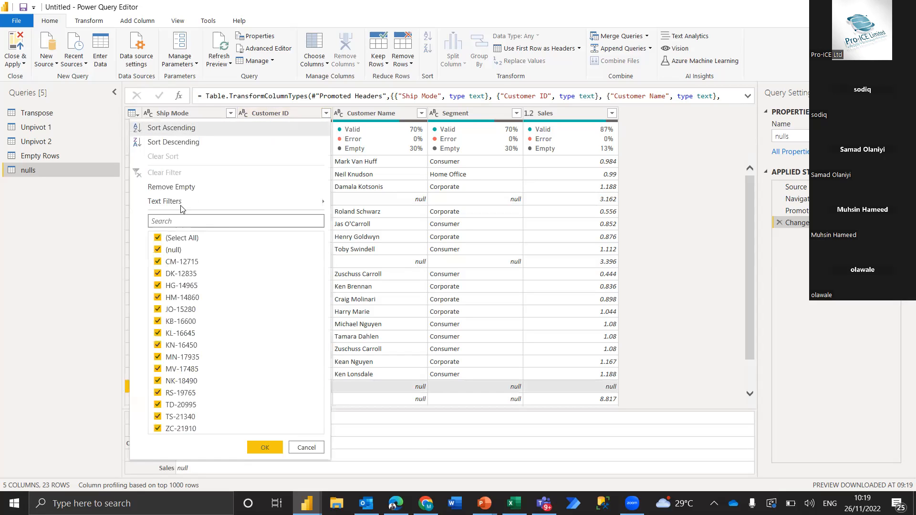
pyautogui.click(175, 250)
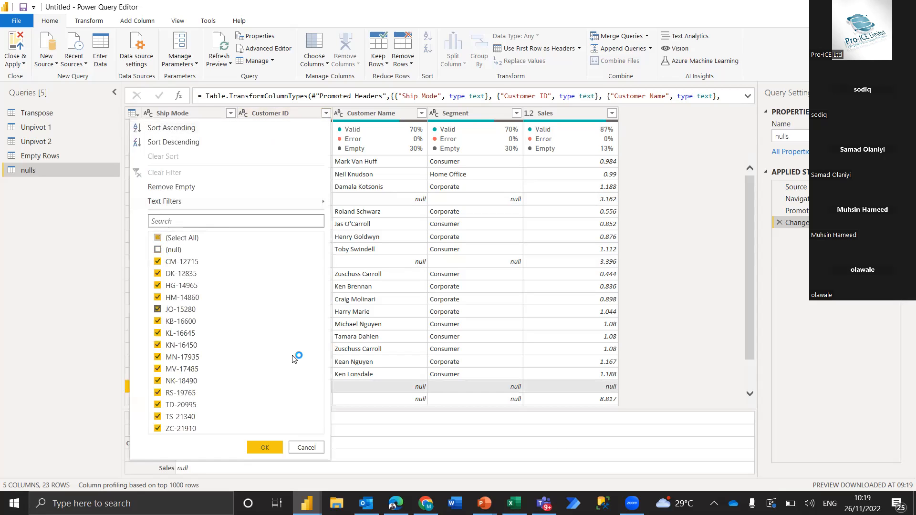
pyautogui.click(263, 448)
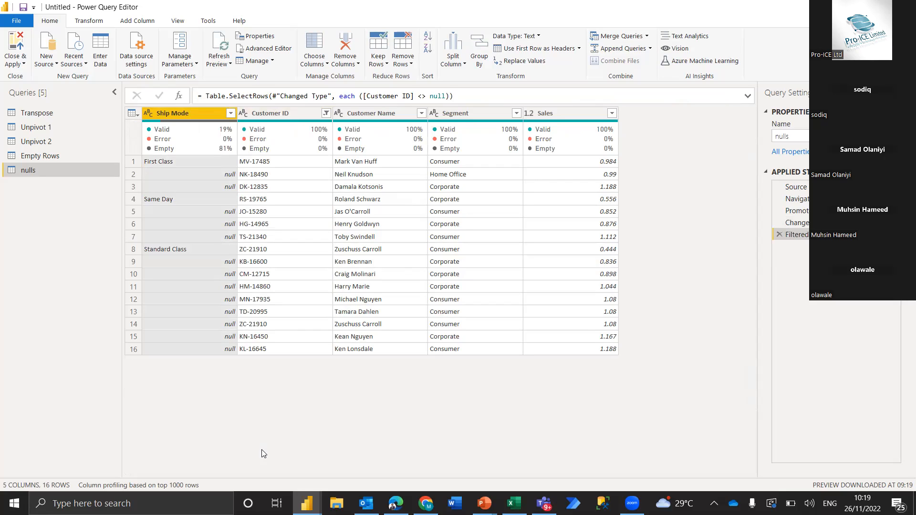
# Fill the Ship Mode column down to replace its null values.
pyautogui.click(90, 21)
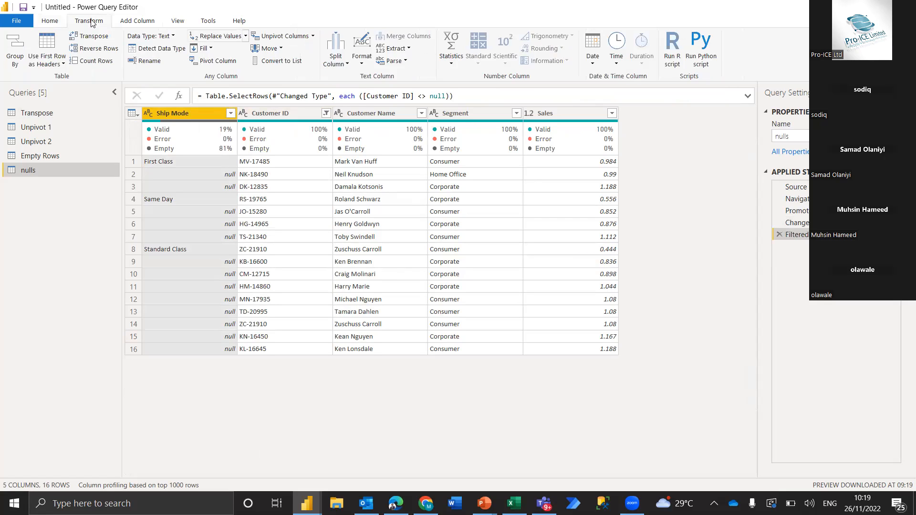
pyautogui.click(204, 48)
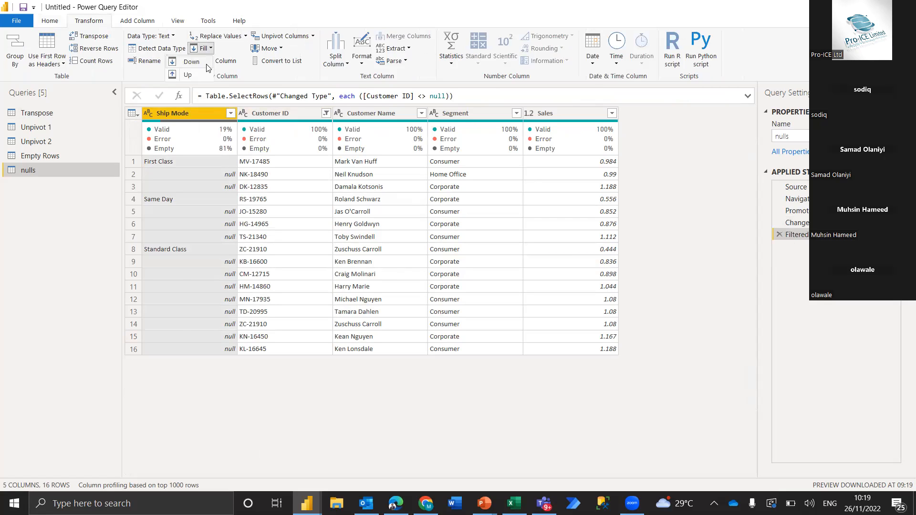
pyautogui.click(207, 66)
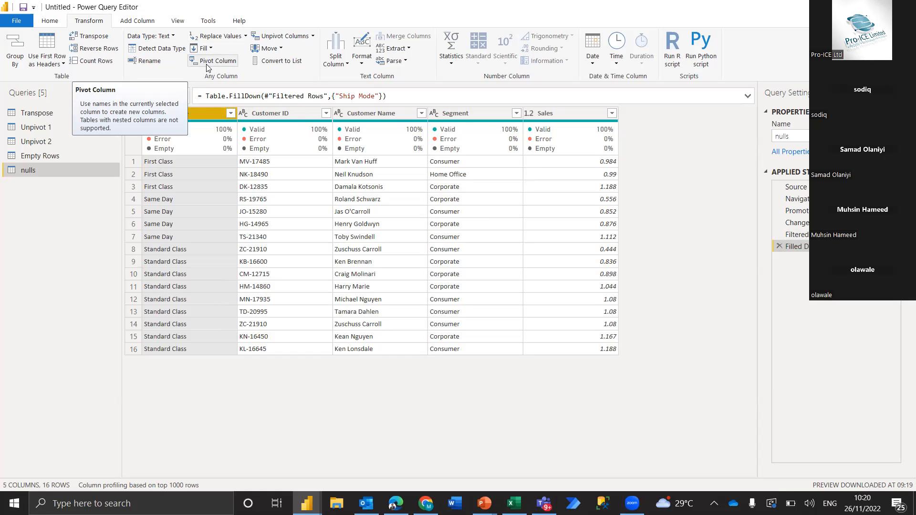
pyautogui.click(207, 66)
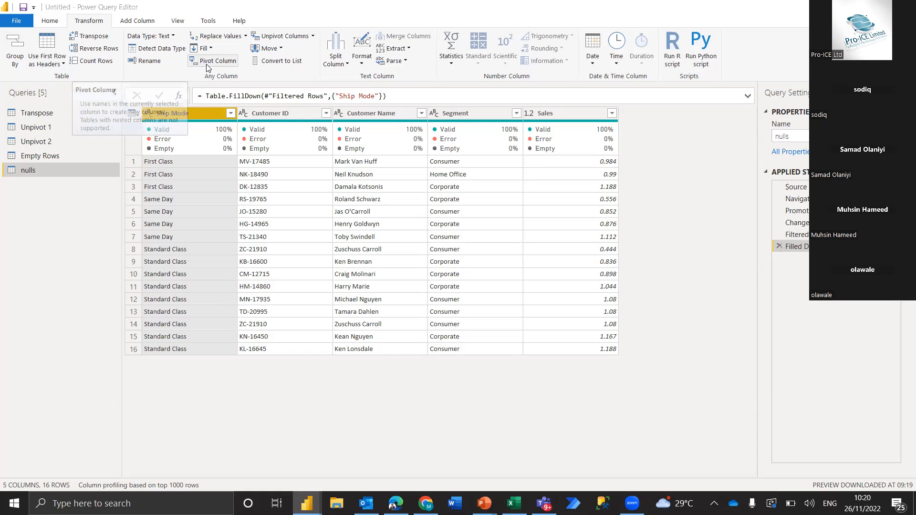
# Switch to the Excel workbook and view the Split and Merge sheet.
pyautogui.hotkey('alt', 'Tab')
pyautogui.press('Tab')
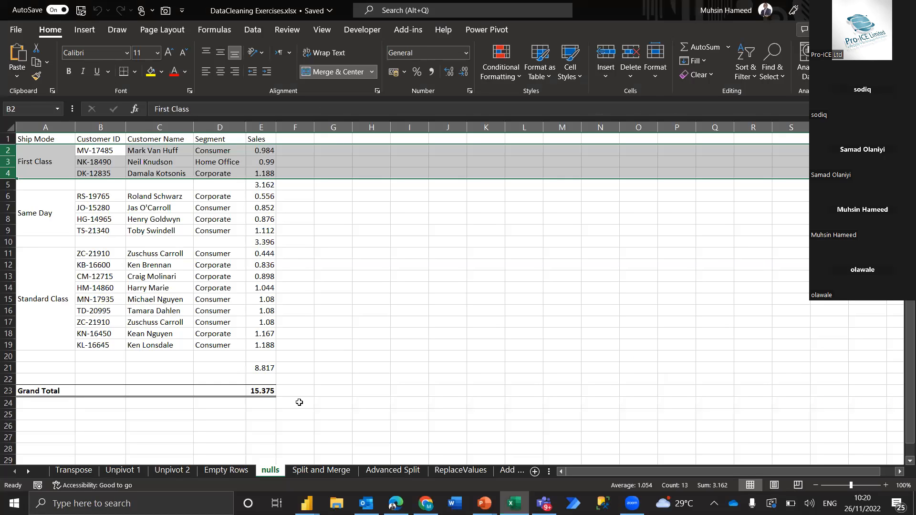
pyautogui.click(322, 471)
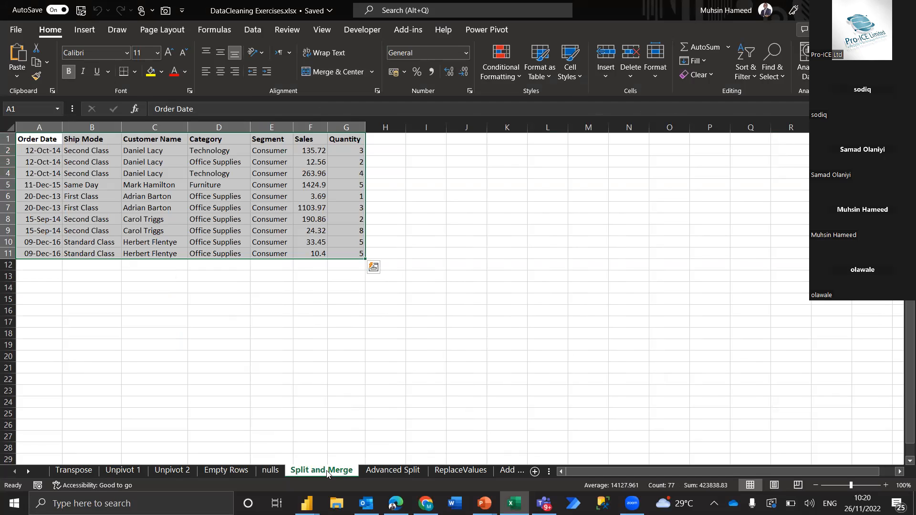
# Return to Power Query Editor and load the Split and Merge sheet from the recent source DataCleaning Exercises.xlsx as a new query.
pyautogui.hotkey('alt', 'Tab')
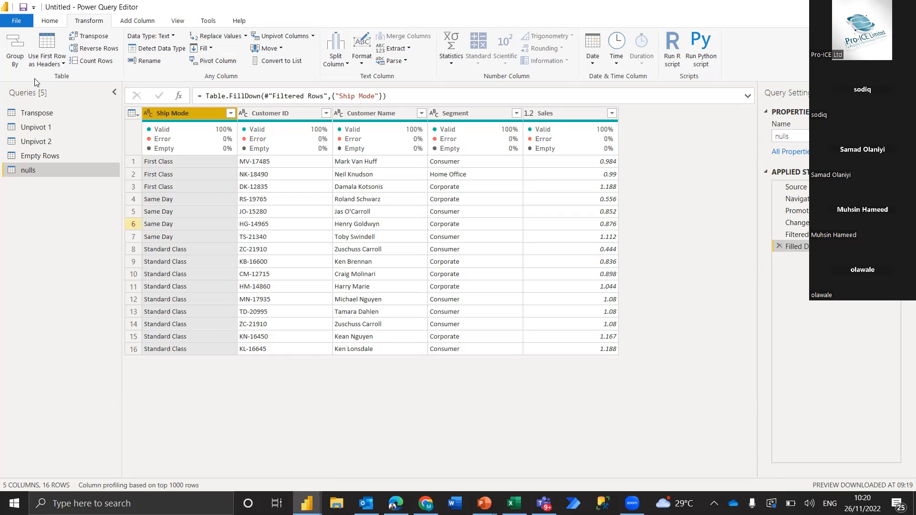
pyautogui.click(50, 21)
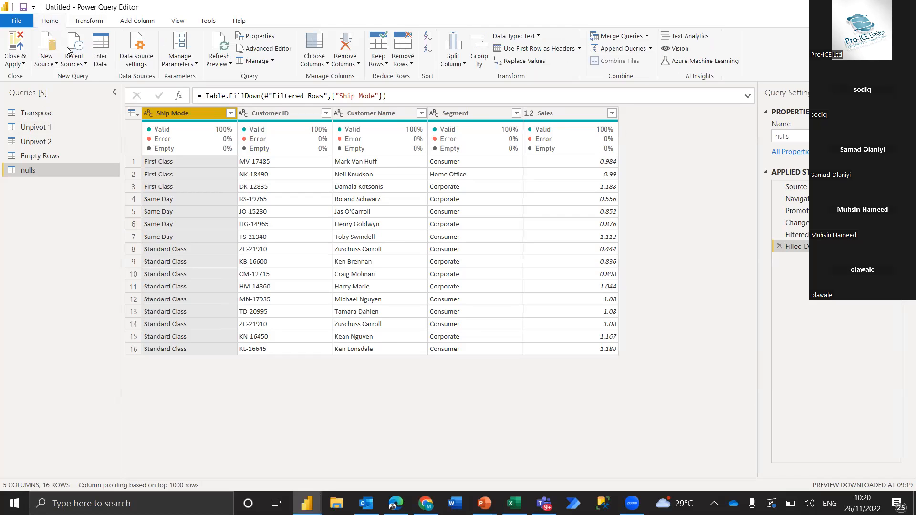
pyautogui.click(79, 64)
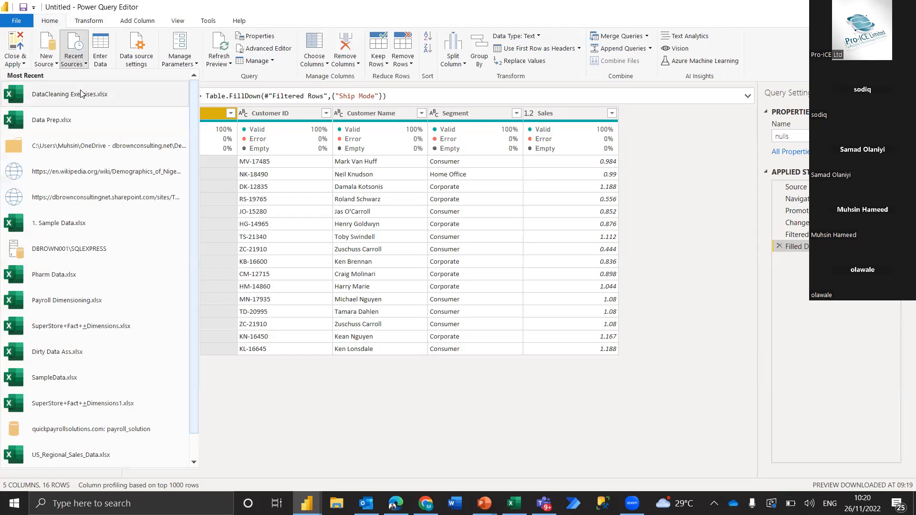
pyautogui.click(84, 97)
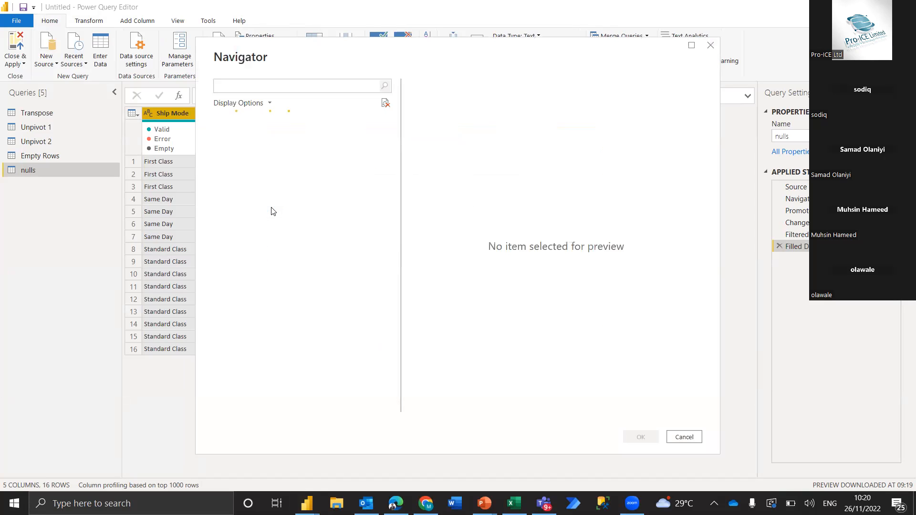
pyautogui.click(232, 210)
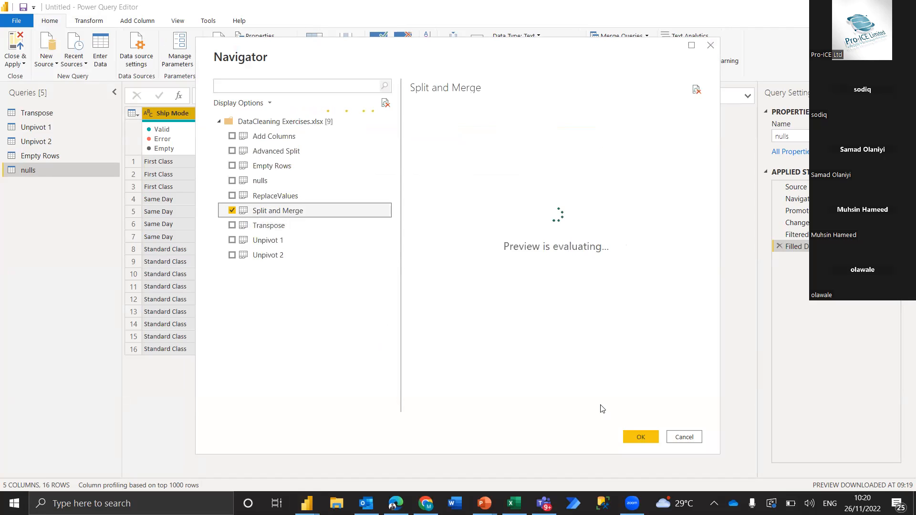
pyautogui.click(641, 436)
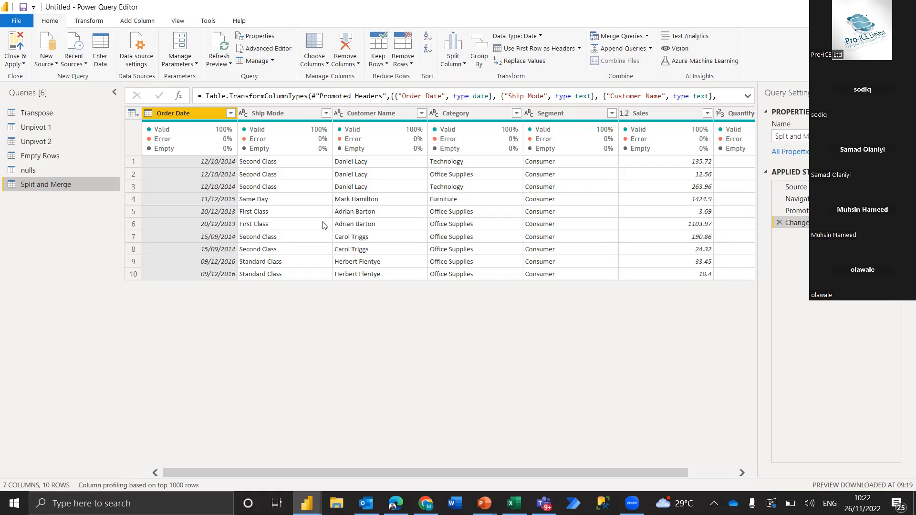
# Split the Customer Name column by the Space delimiter at the left-most delimiter.
pyautogui.click(381, 114)
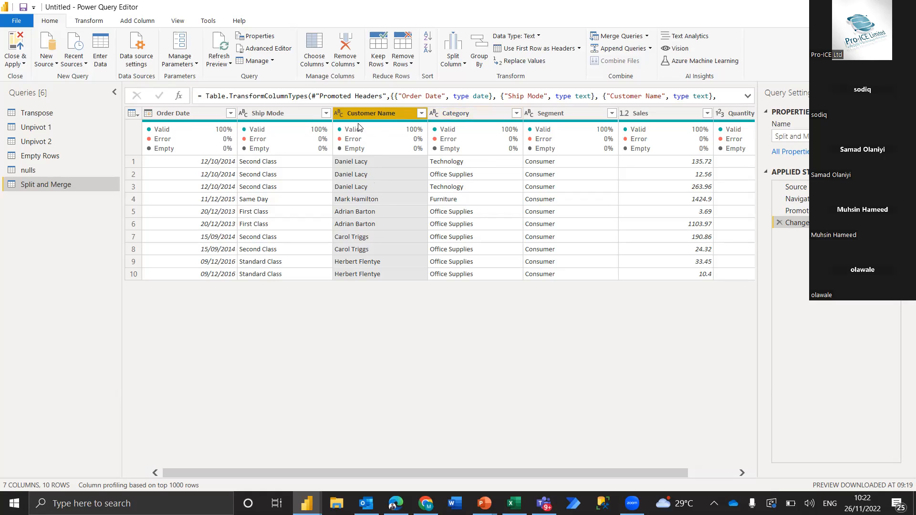
pyautogui.moveTo(359, 125)
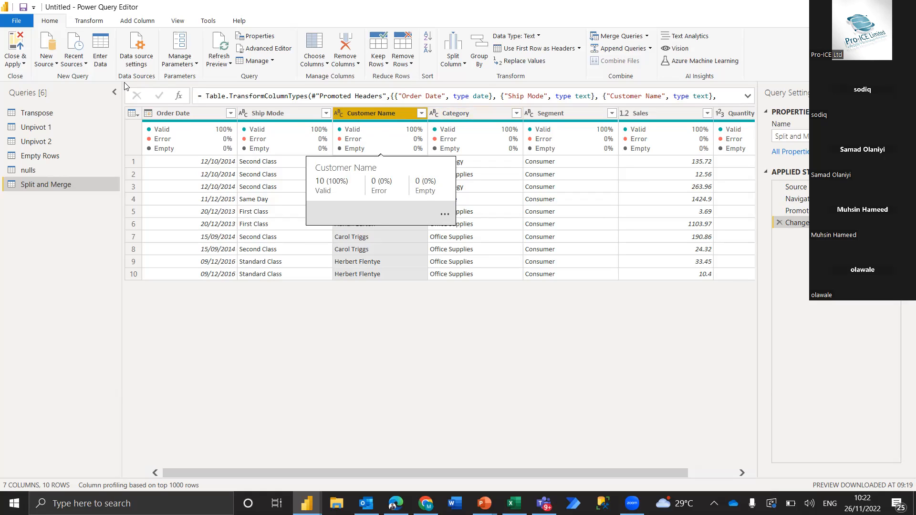
pyautogui.click(461, 66)
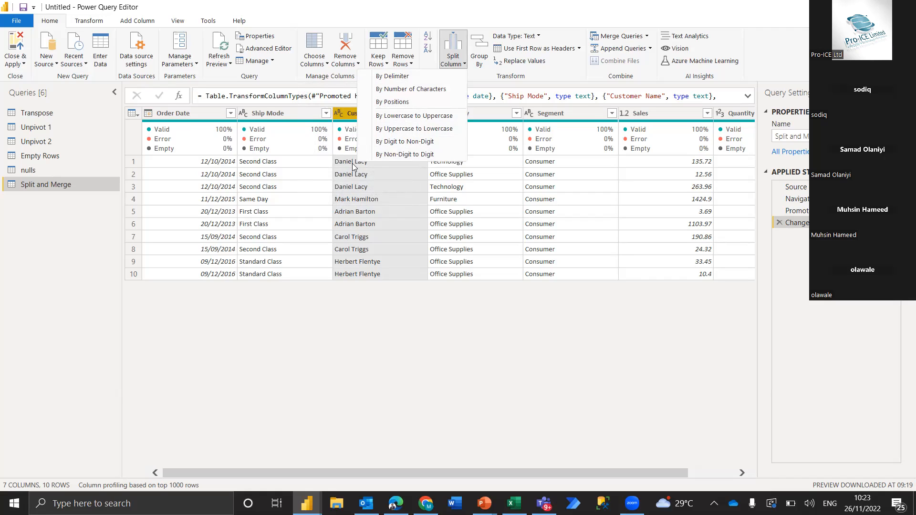
pyautogui.click(349, 117)
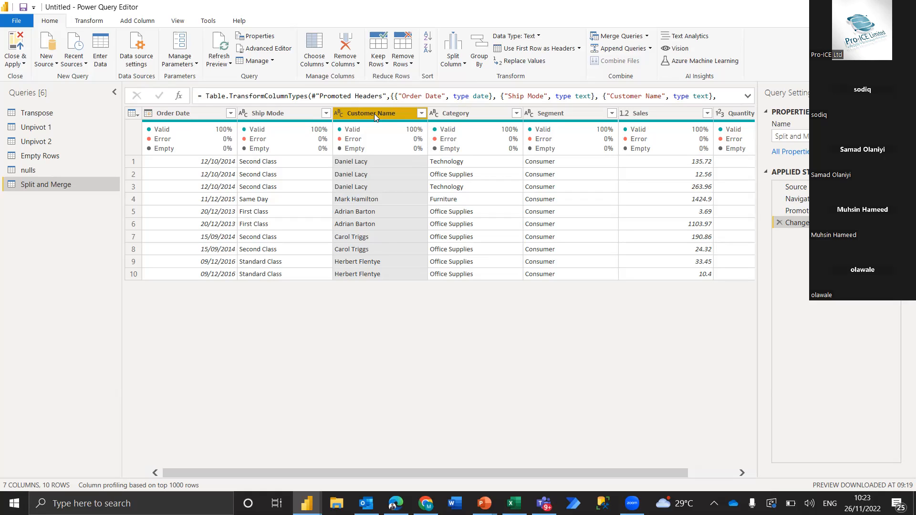
pyautogui.click(453, 61)
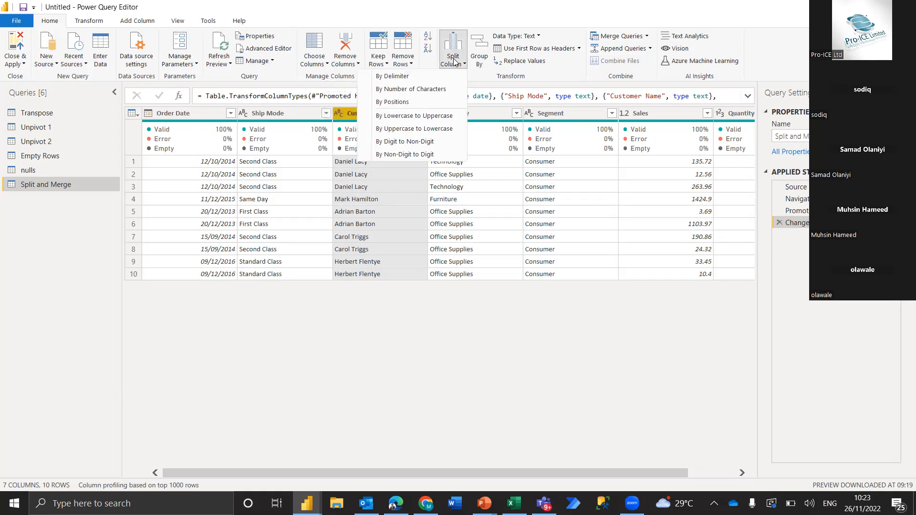
pyautogui.click(395, 78)
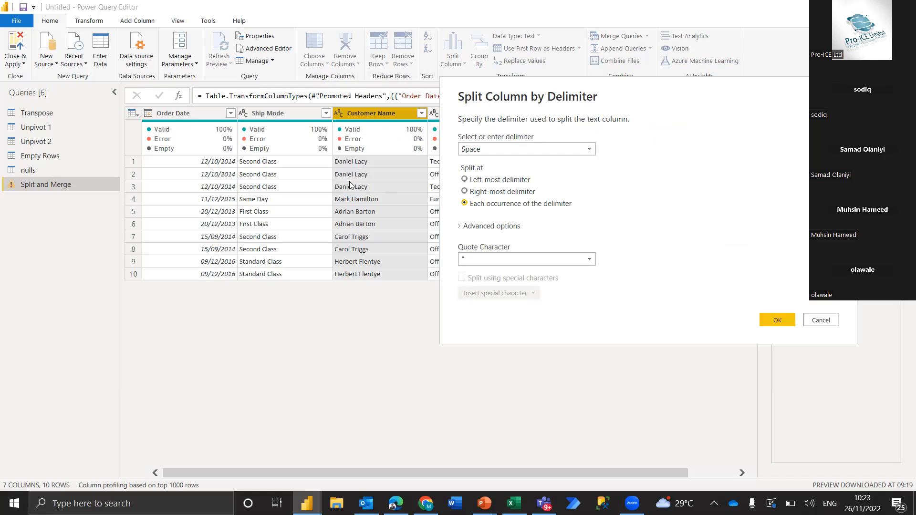
pyautogui.click(586, 150)
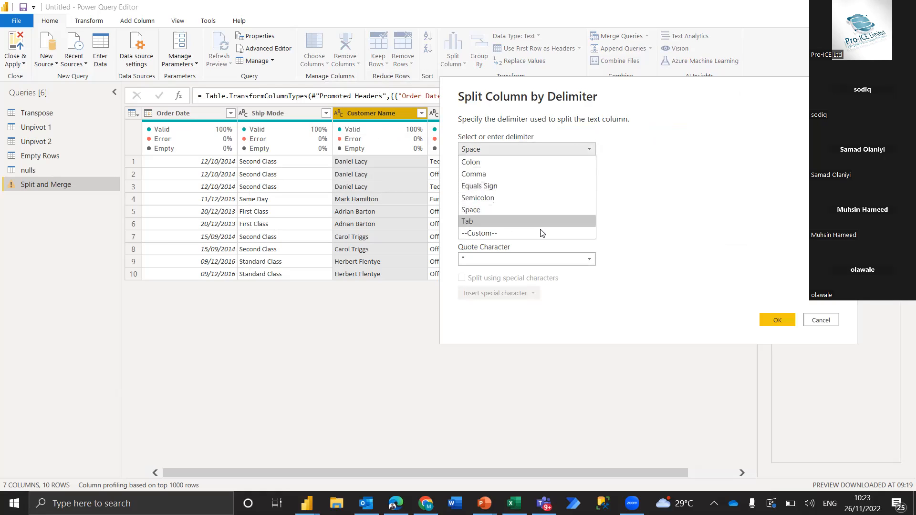
pyautogui.click(697, 175)
pyautogui.click(501, 180)
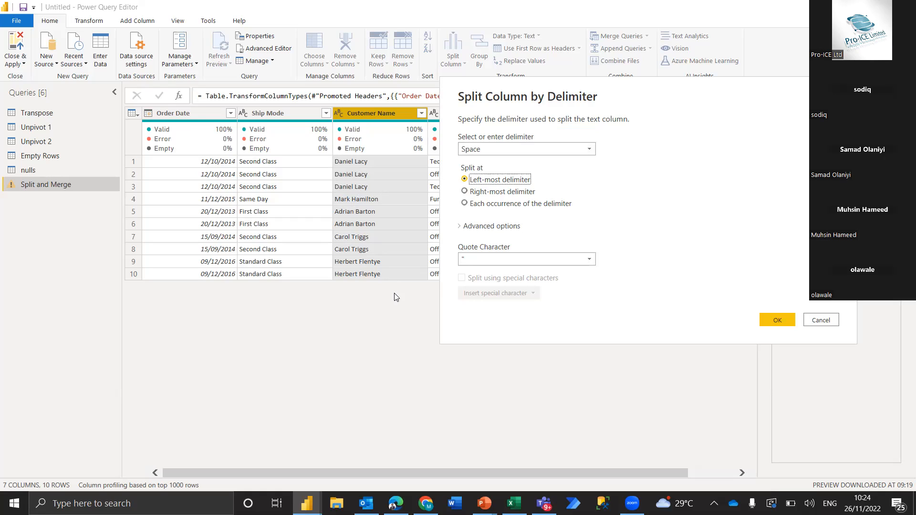
pyautogui.click(782, 325)
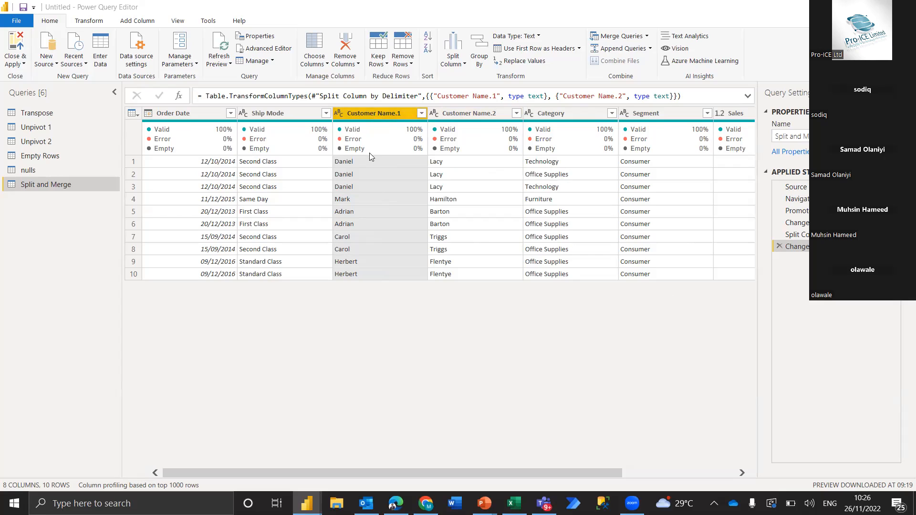
# Delete the type change and column split from the applied steps of the Split and Merge query.
pyautogui.moveTo(359, 148)
pyautogui.click(778, 238)
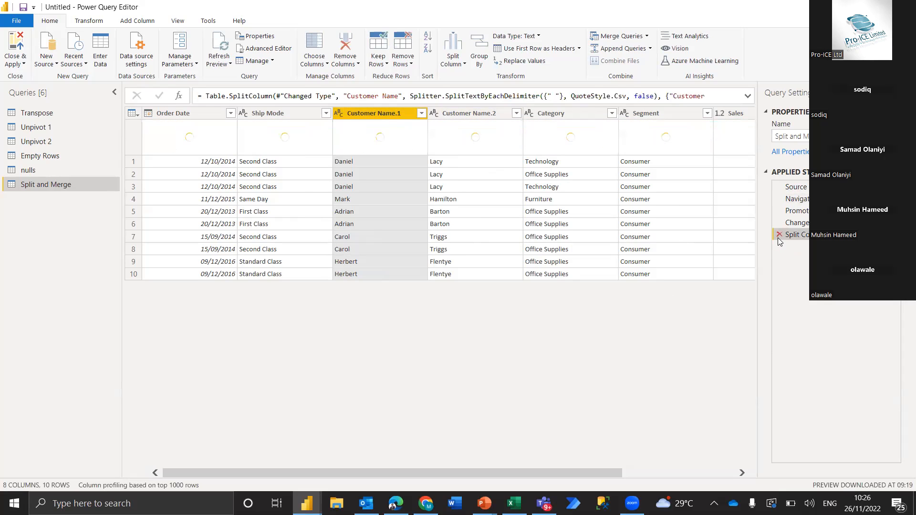
pyautogui.click(779, 235)
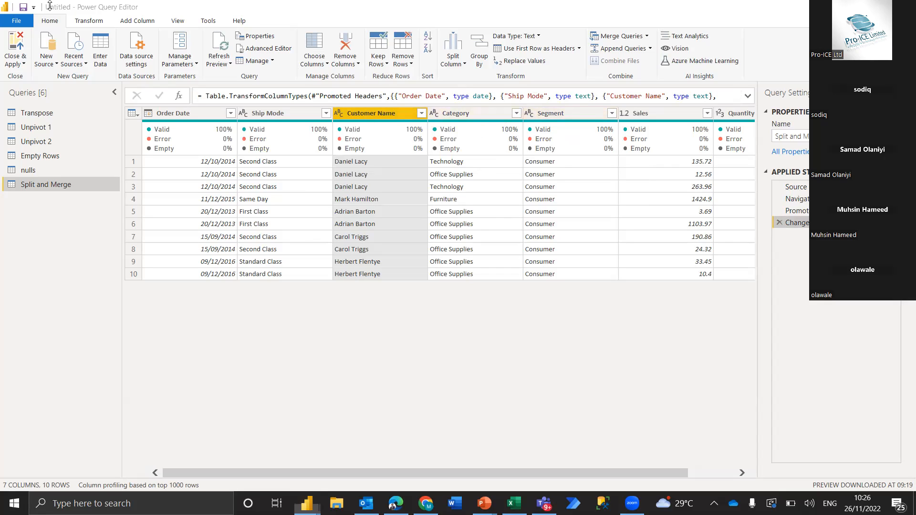
# Add a column from examples to Split and Merge, using the first row's customer first name as the sample value.
pyautogui.click(141, 25)
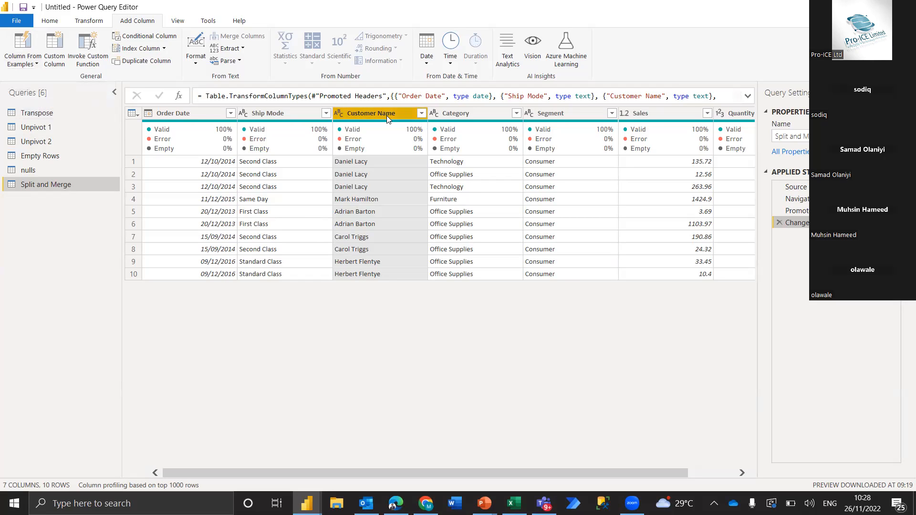
pyautogui.click(19, 46)
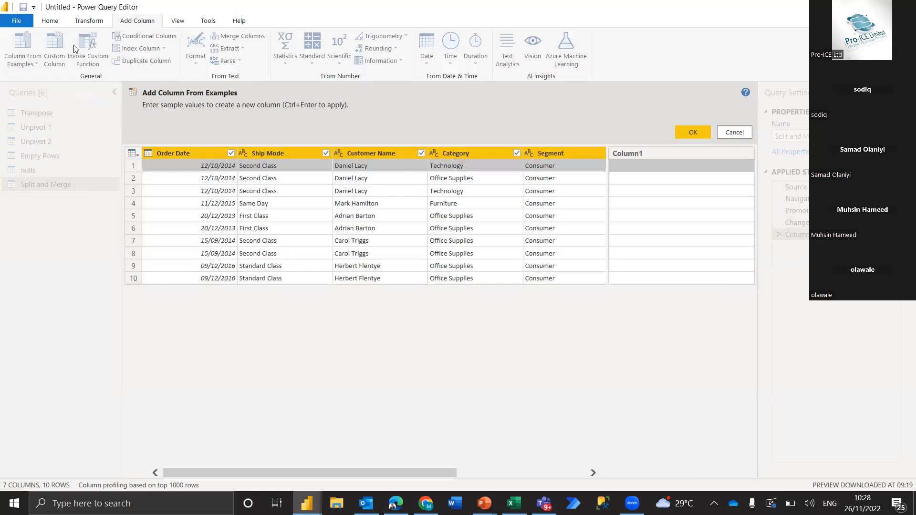
pyautogui.click(646, 170)
pyautogui.write('D')
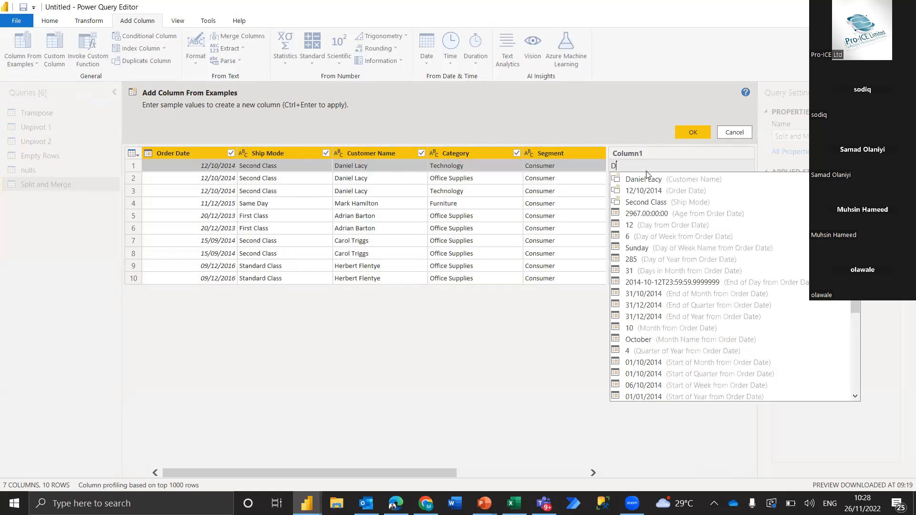
pyautogui.write('anie')
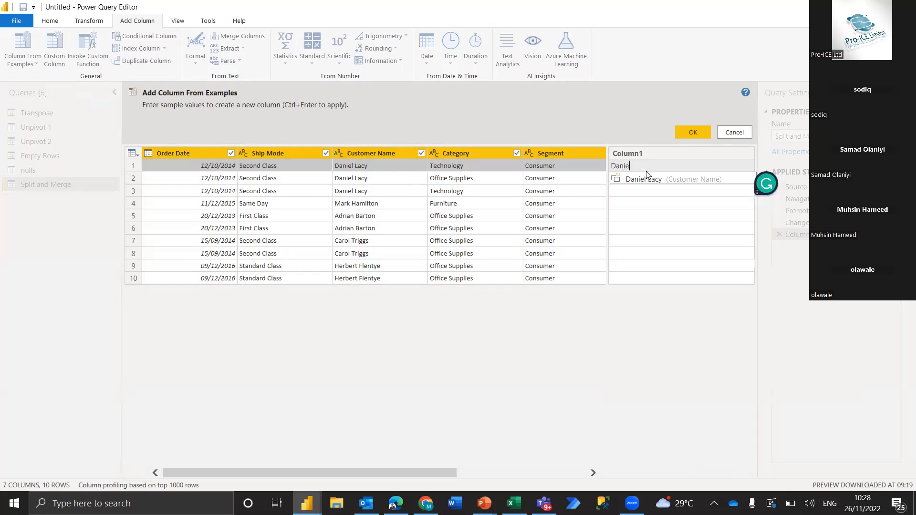
pyautogui.write('l')
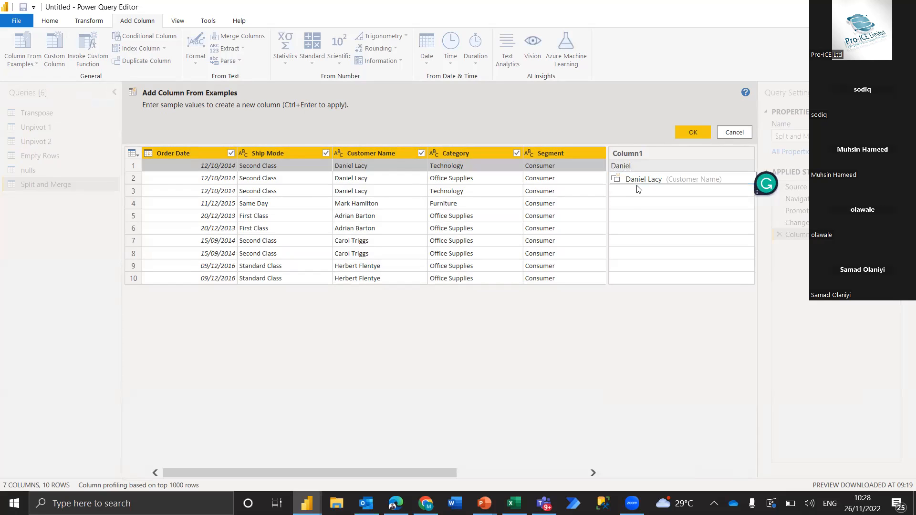
pyautogui.click(628, 204)
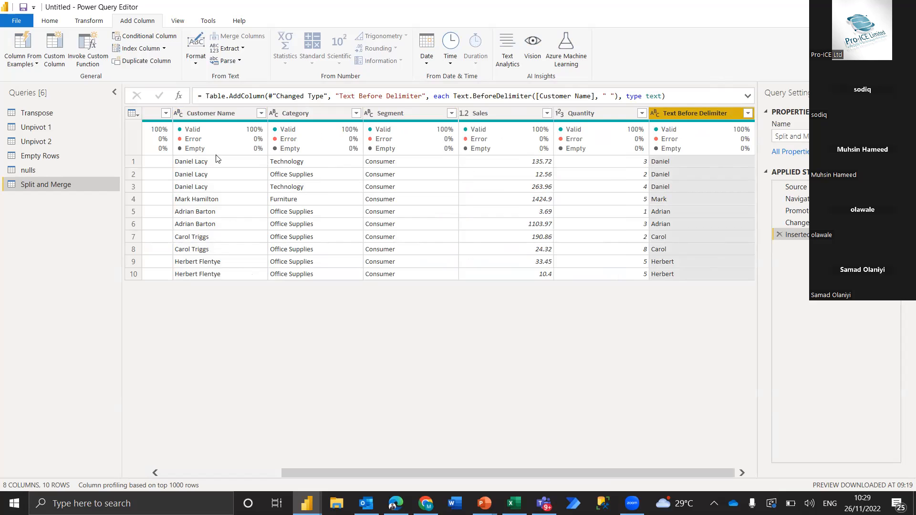
# Extract the text after the space delimiter from the Customer Name column into a new column.
pyautogui.click(215, 114)
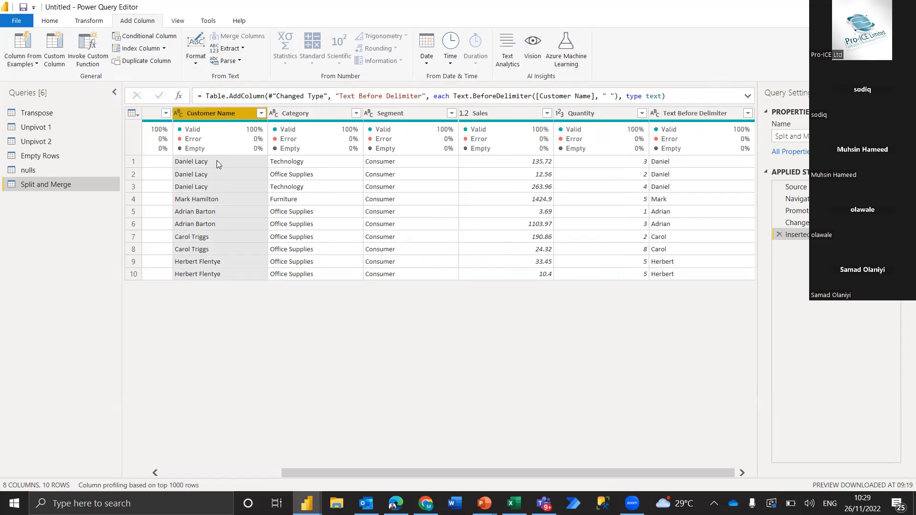
pyautogui.click(242, 49)
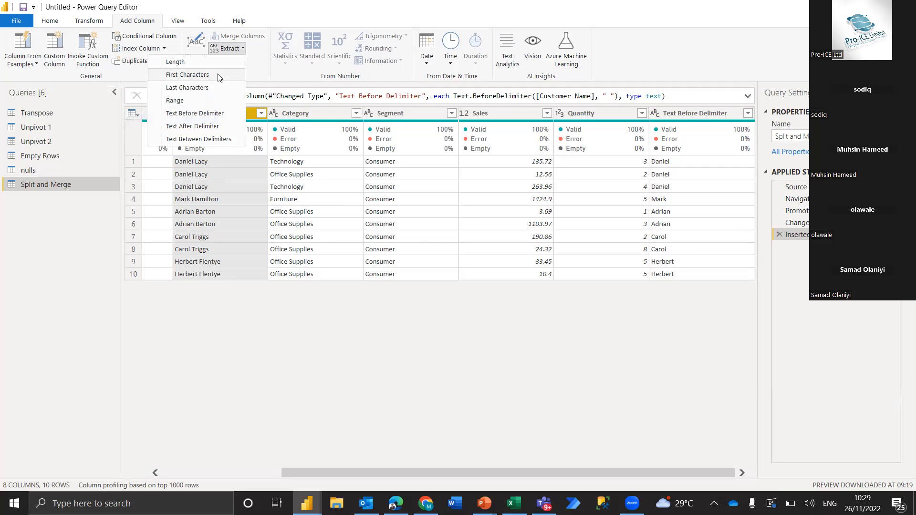
pyautogui.click(212, 126)
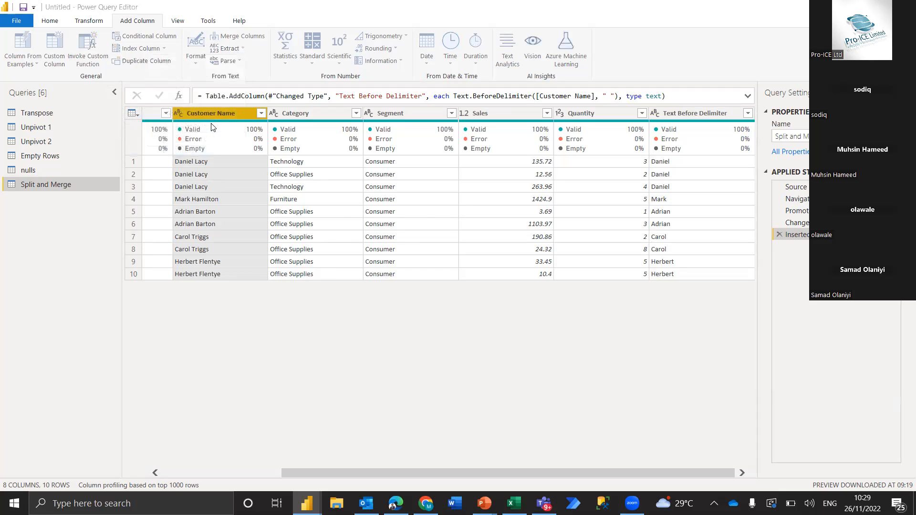
pyautogui.click(311, 239)
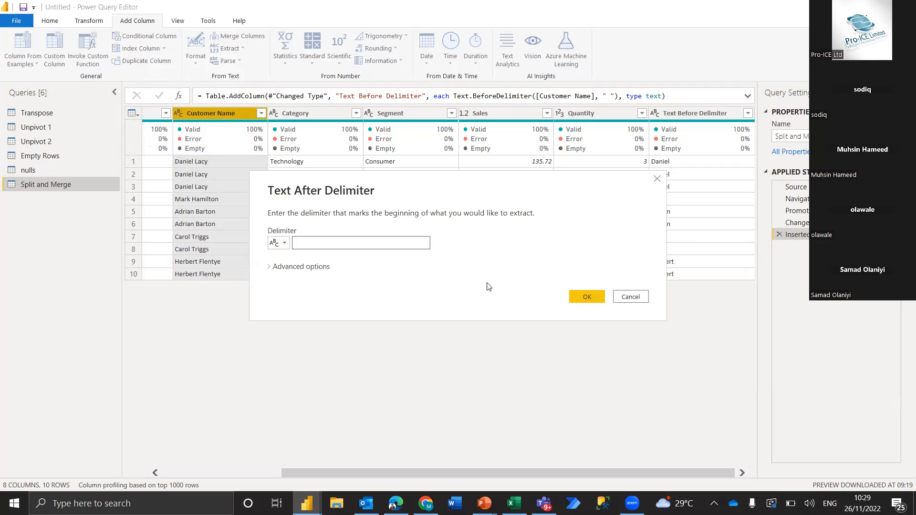
pyautogui.click(592, 295)
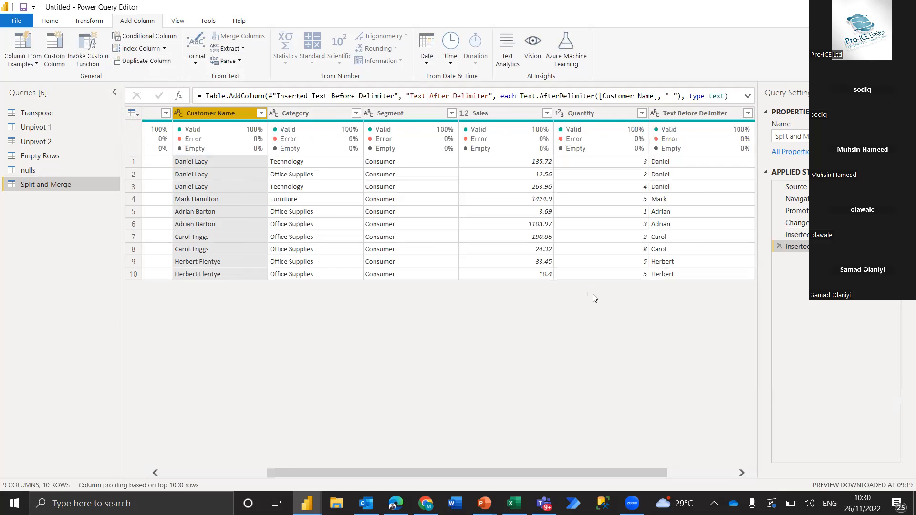
pyautogui.moveTo(645, 474); pyautogui.dragTo(748, 474)
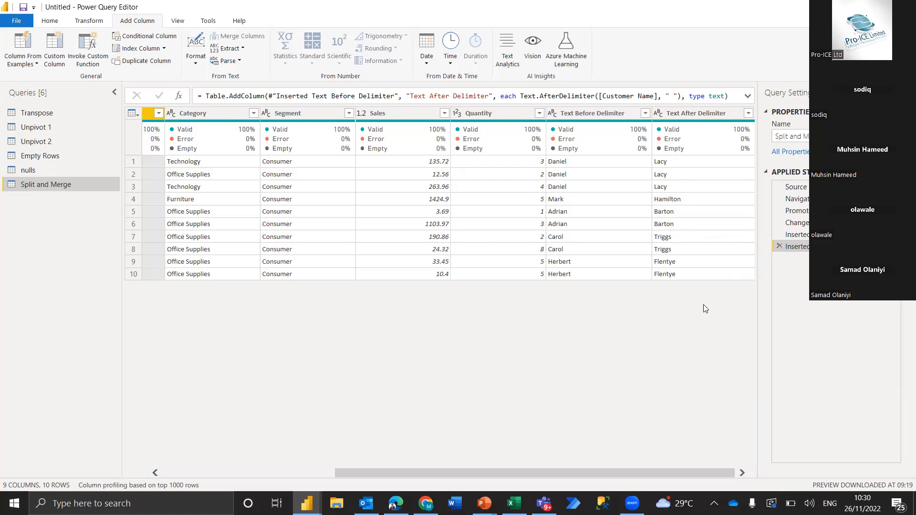
pyautogui.click(246, 46)
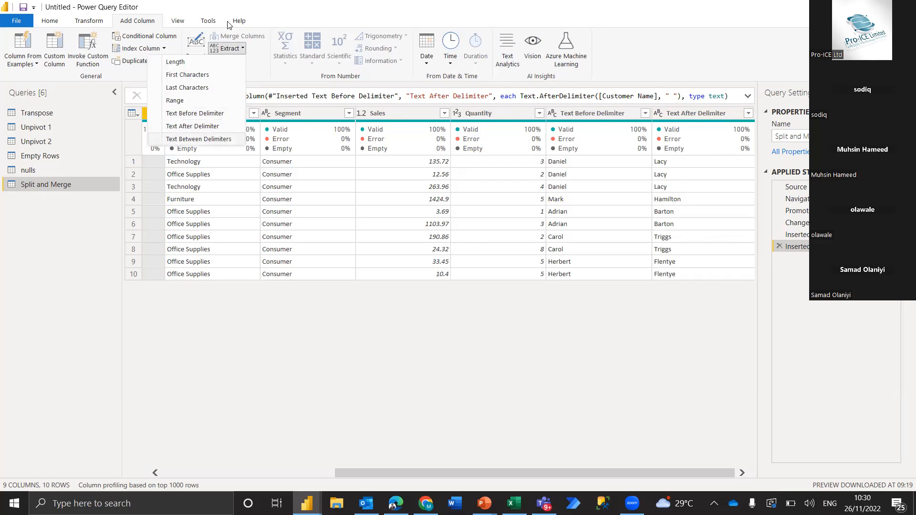
pyautogui.click(237, 48)
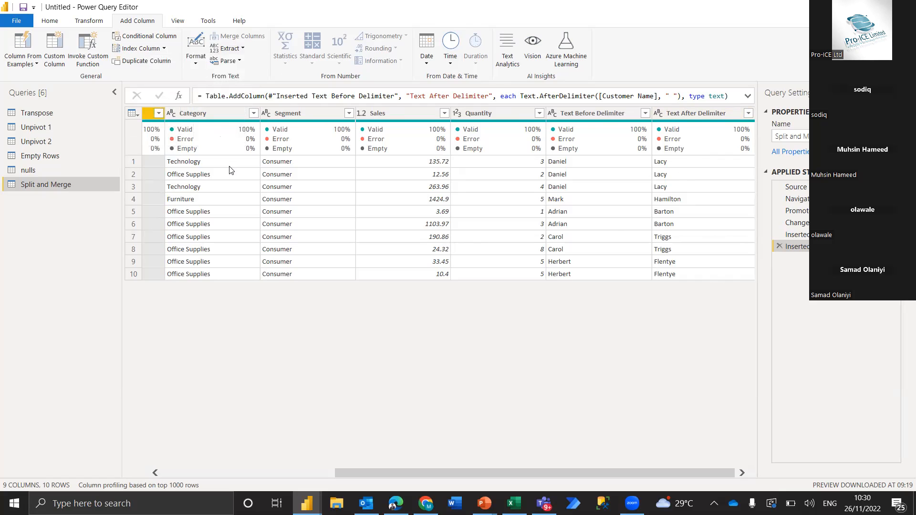
pyautogui.hscroll(-3, 307, 282)
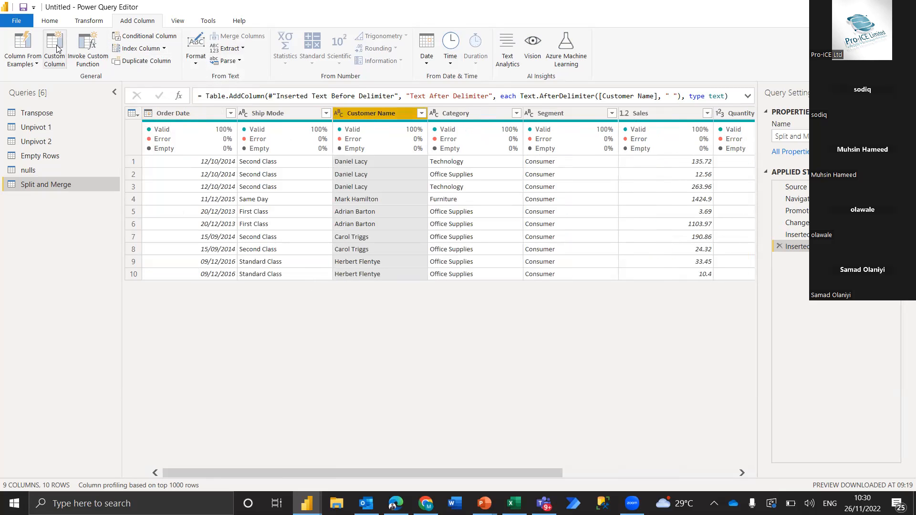
pyautogui.click(55, 25)
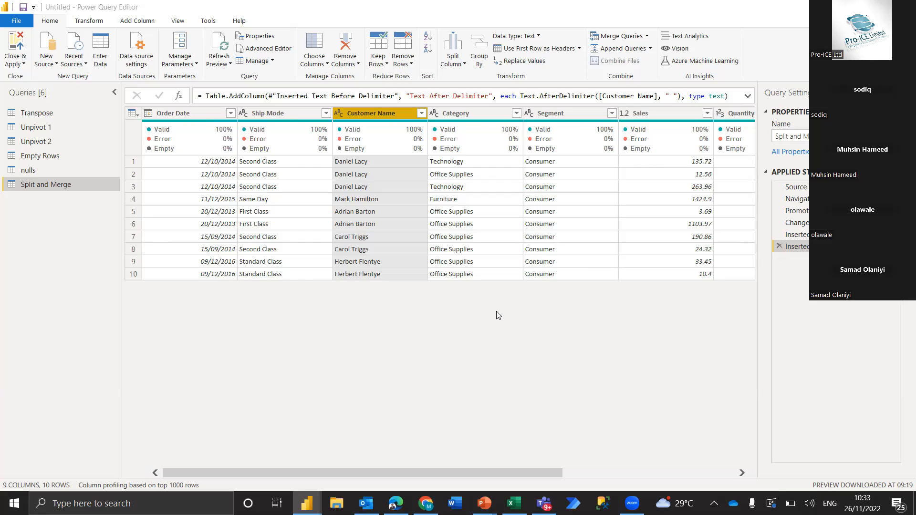
# Merge the Text Before Delimiter and Text After Delimiter columns into one column named Merged with a Space separator.
pyautogui.hscroll(5, 498, 315)
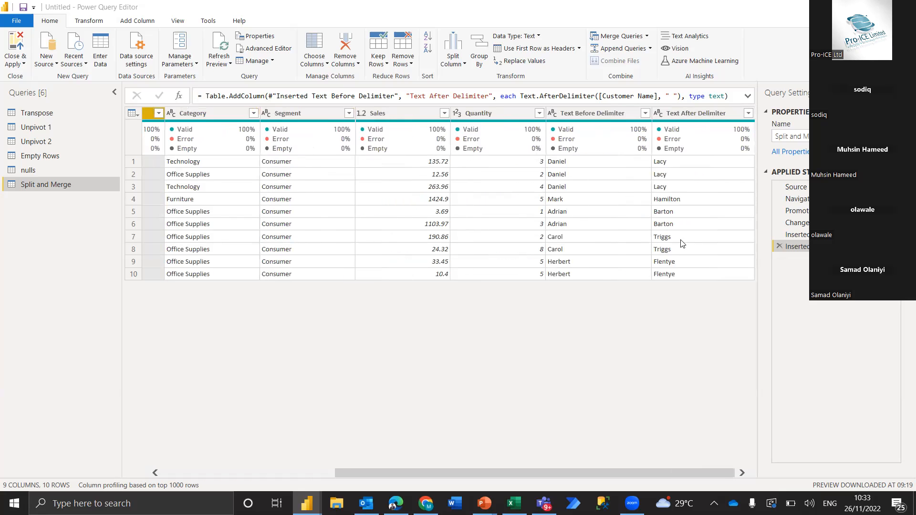
pyautogui.click(604, 116)
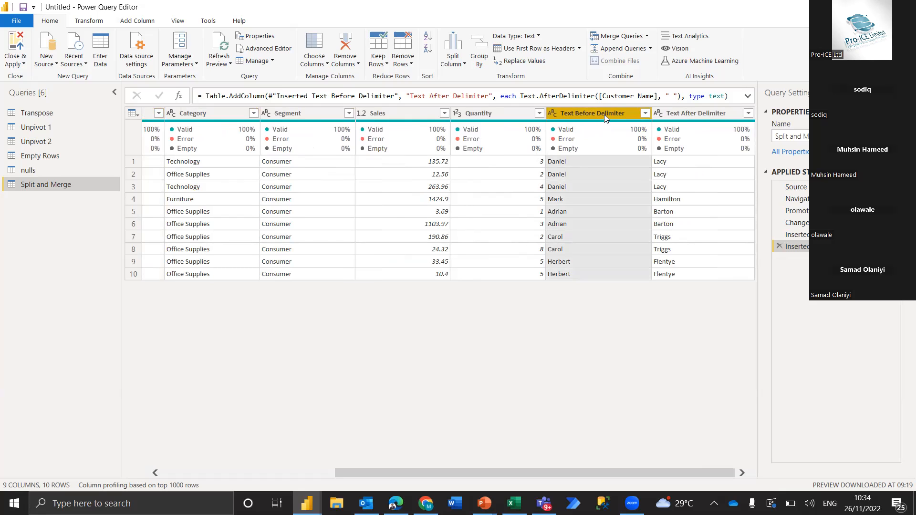
pyautogui.keyDown('ctrl'); pyautogui.click(693, 112); pyautogui.keyUp('ctrl')
pyautogui.click(84, 22)
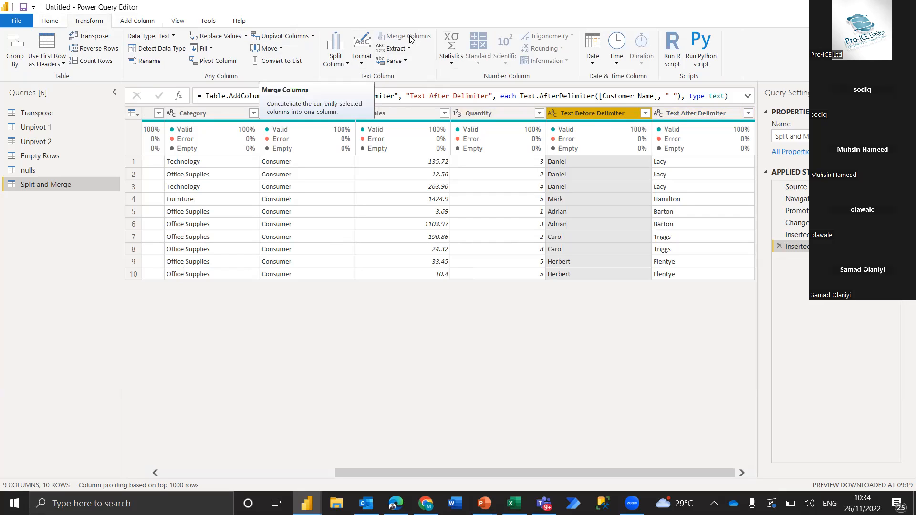
pyautogui.keyDown('ctrl'); pyautogui.click(707, 113); pyautogui.keyUp('ctrl')
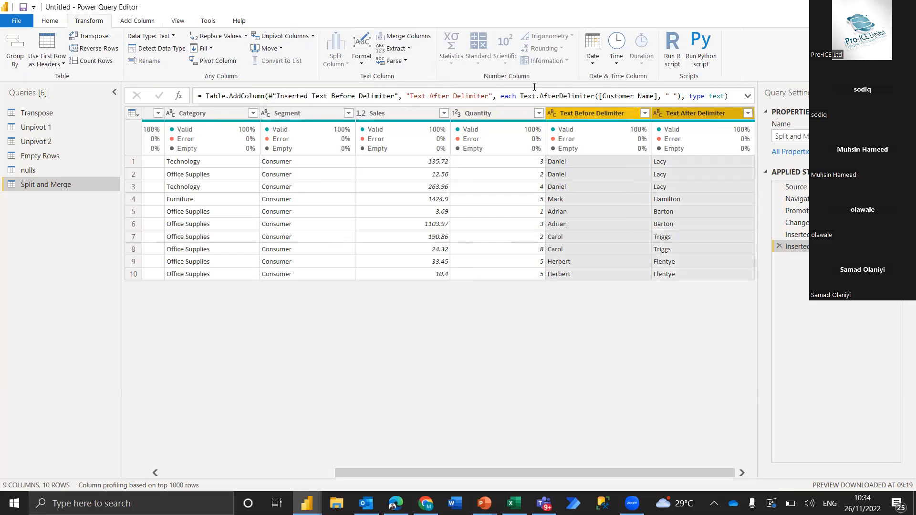
pyautogui.click(400, 41)
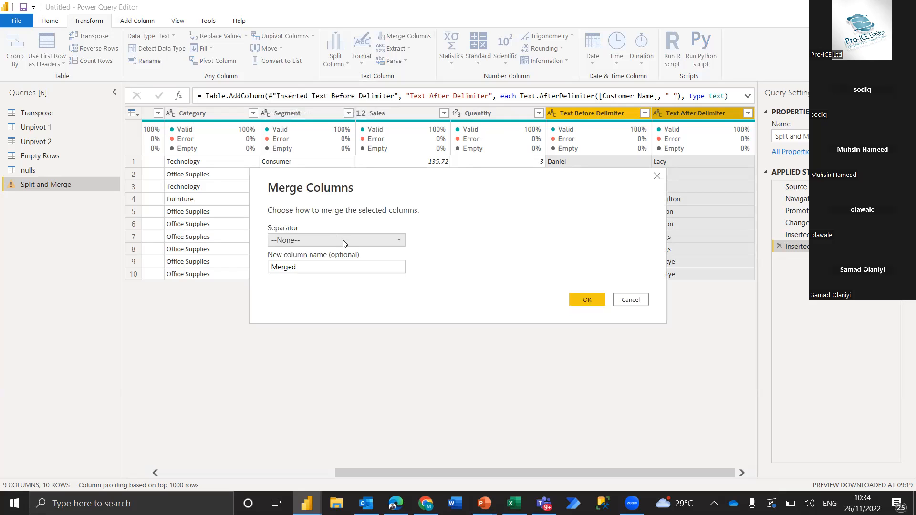
pyautogui.click(347, 241)
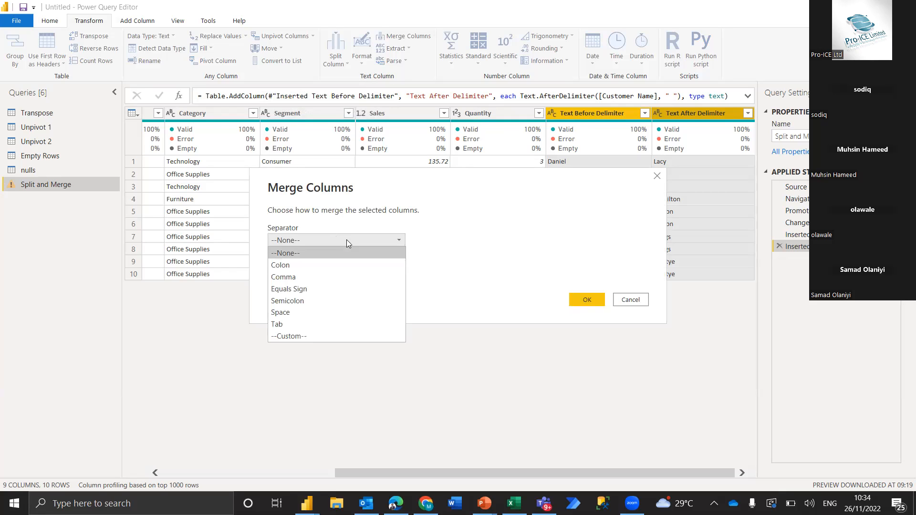
pyautogui.click(296, 314)
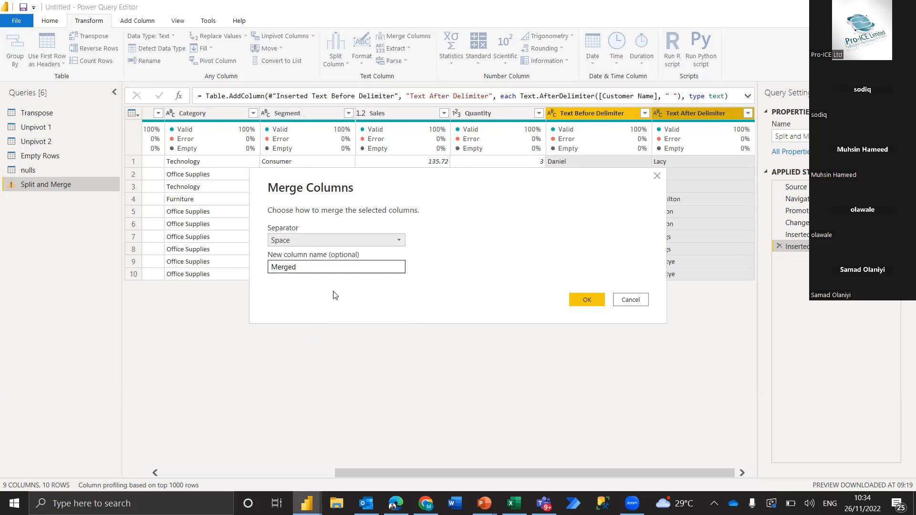
pyautogui.click(593, 301)
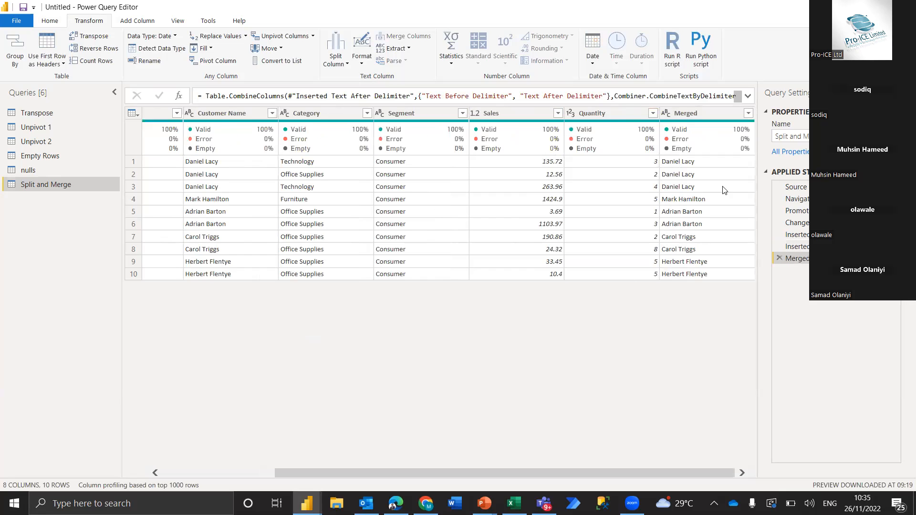
pyautogui.click(714, 114)
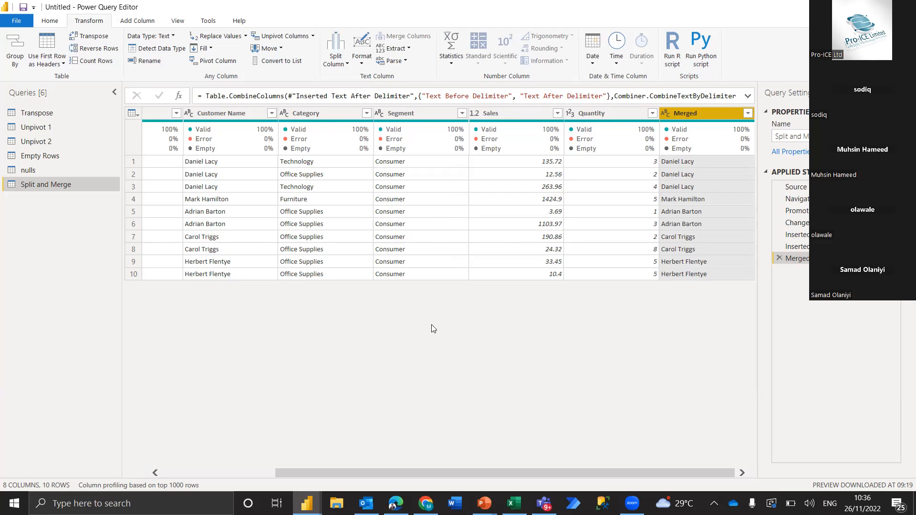
pyautogui.click(135, 21)
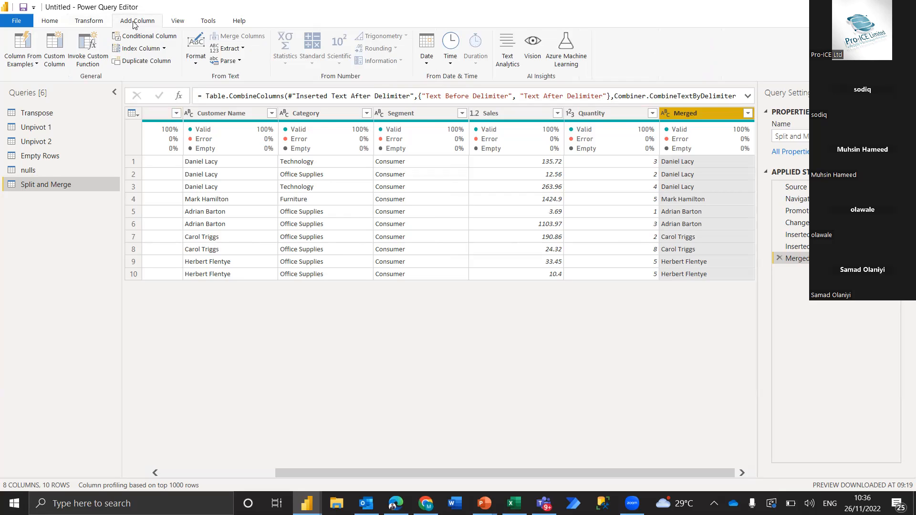
pyautogui.click(90, 22)
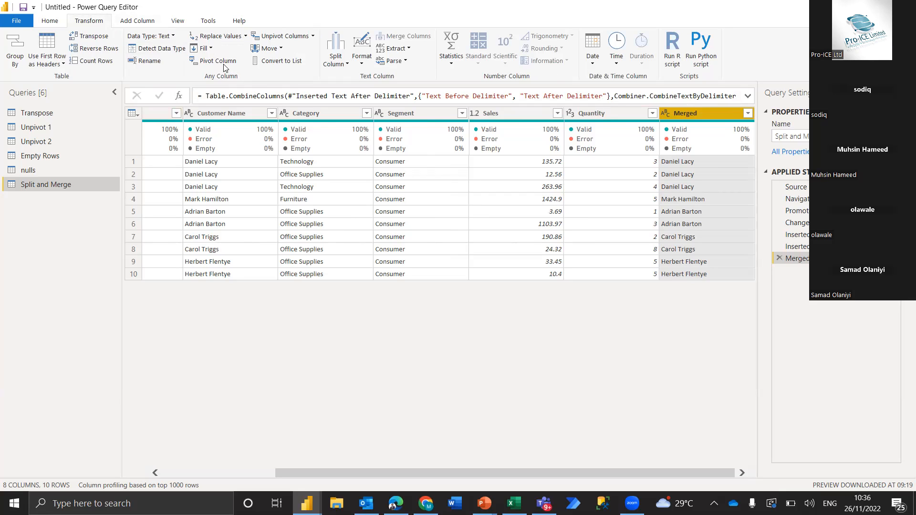
pyautogui.click(130, 21)
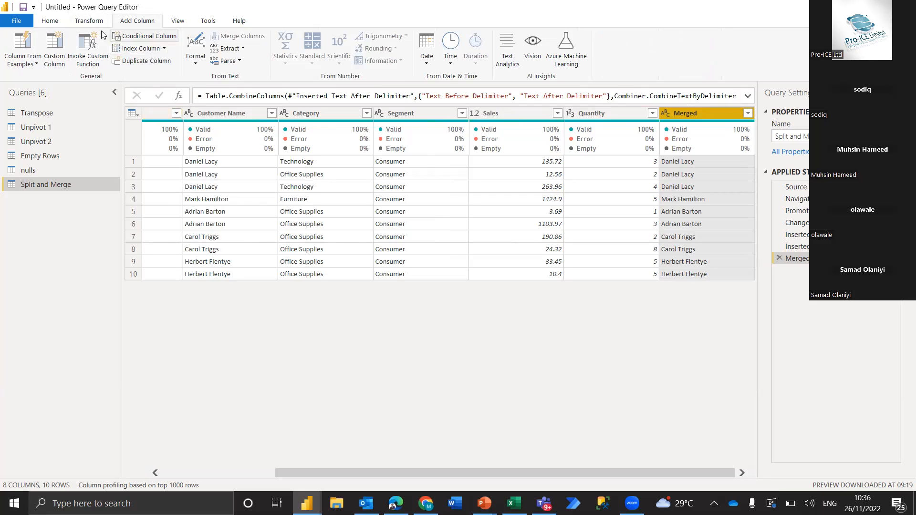
pyautogui.click(88, 22)
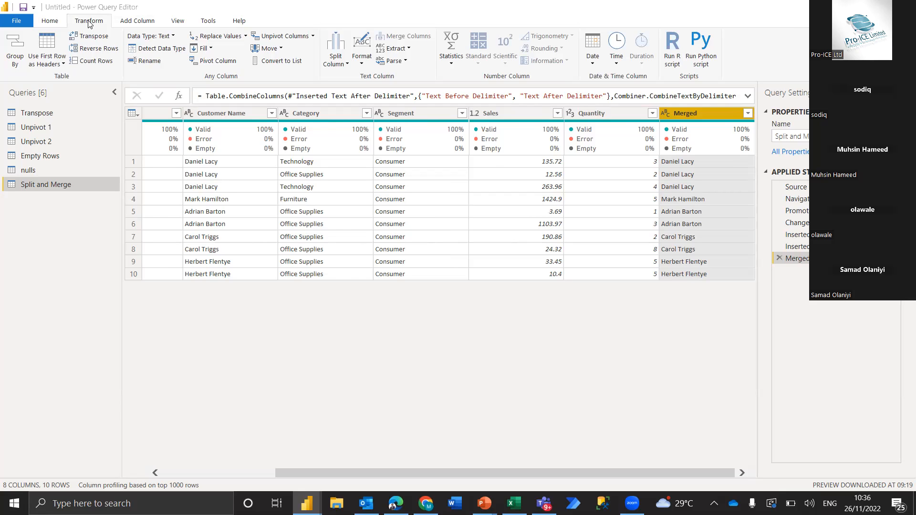
# Switch to the Excel workbook and examine the delimited Amount values on the Advanced Split sheet.
pyautogui.hotkey('alt', 'Tab')
pyautogui.hotkey('alt', 'Tab')
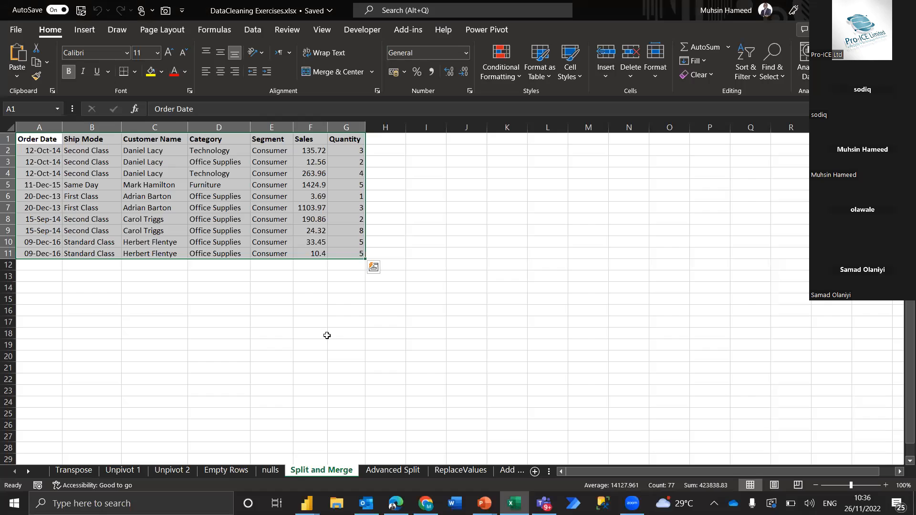
pyautogui.click(385, 472)
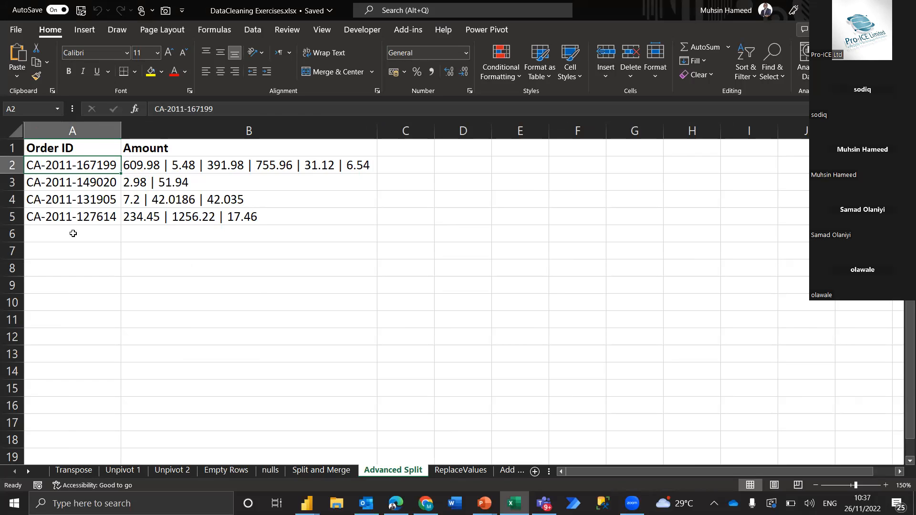
pyautogui.click(157, 165)
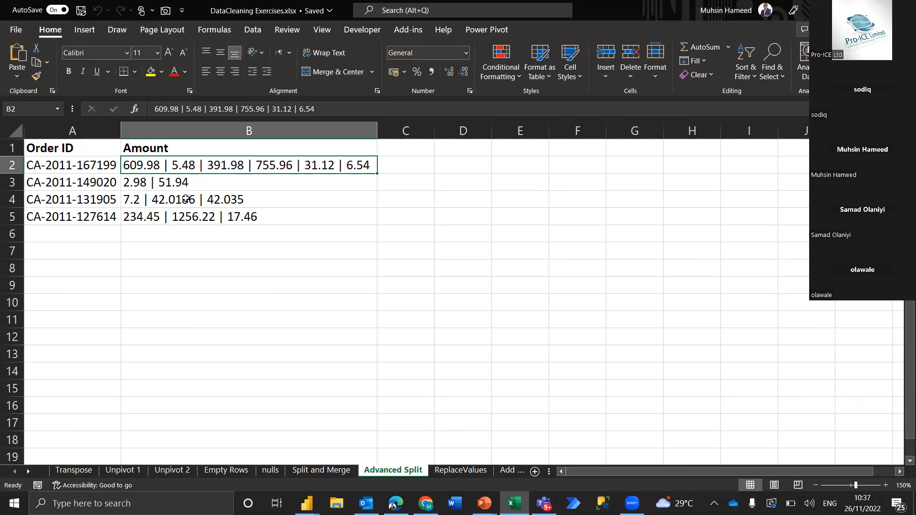
# Copy the first row's order ID from A2 and paste it into cells B8:B15 of the Advanced Split sheet.
pyautogui.click(63, 167)
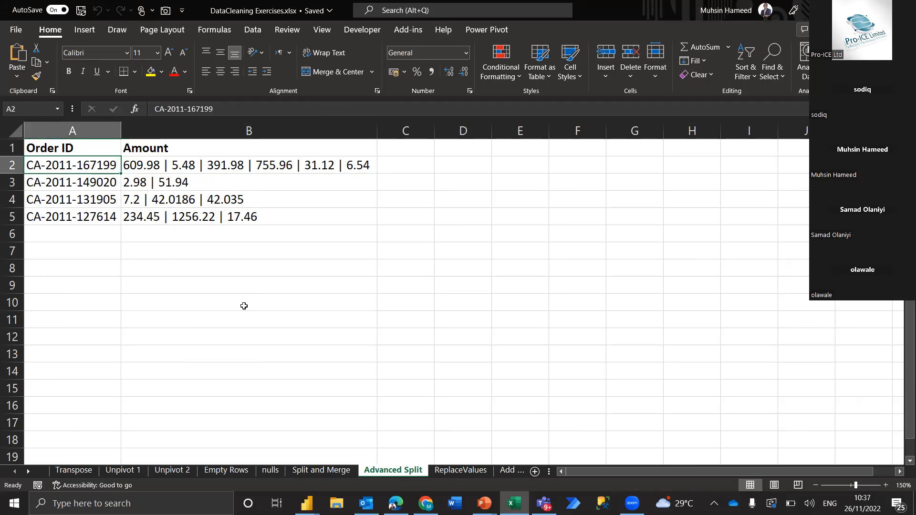
pyautogui.hotkey('ctrl', 'c')
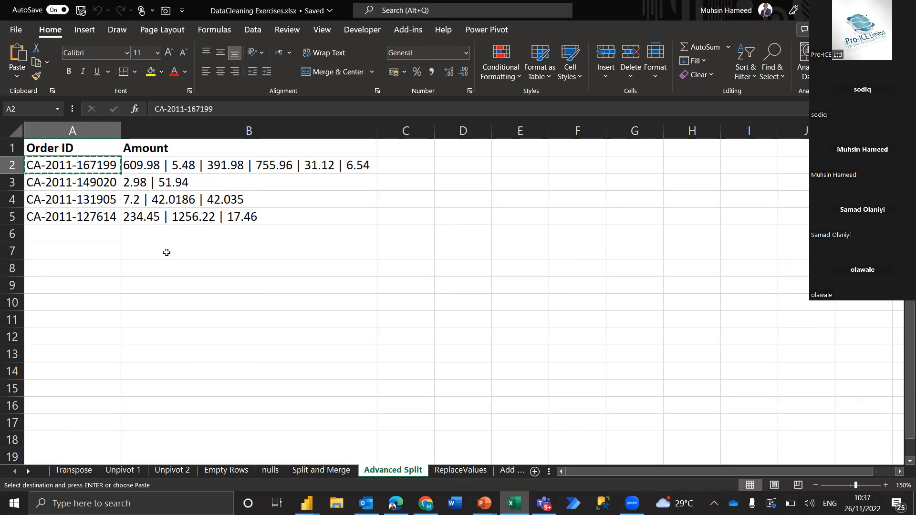
pyautogui.click(184, 262)
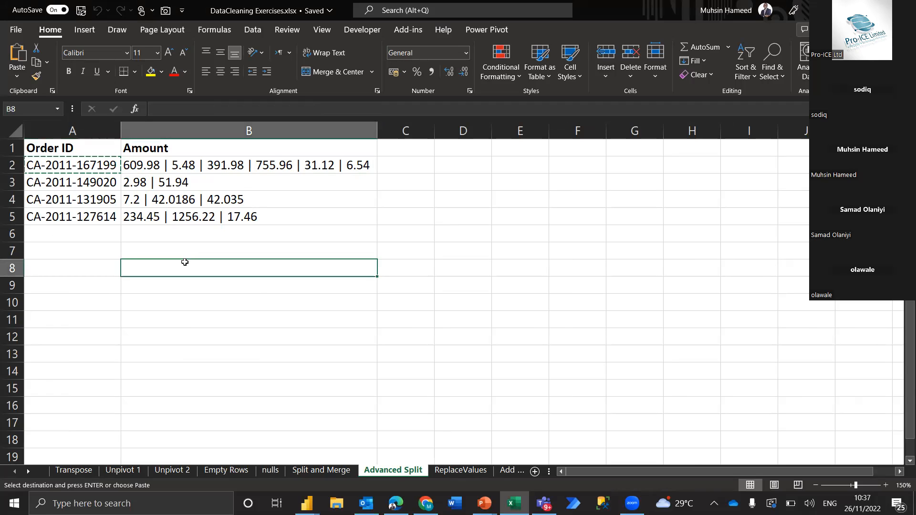
pyautogui.hotkey('shift', 'Down')
pyautogui.hotkey('shift', 'Down')
pyautogui.hotkey('shift', 'Down')
pyautogui.hotkey('shift', 'Down')
pyautogui.hotkey('shift', 'Down')
pyautogui.hotkey('shift', 'Down')
pyautogui.hotkey('shift', 'Down')
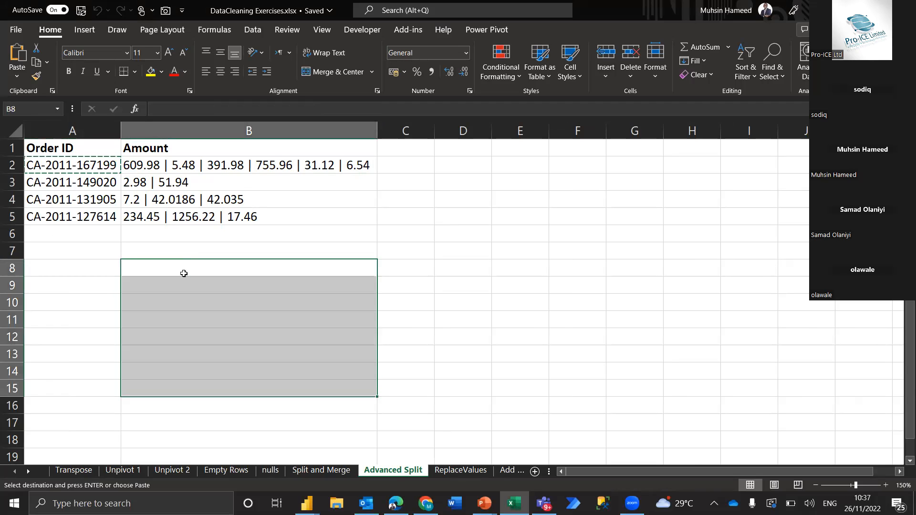
pyautogui.hotkey('ctrl', 'v')
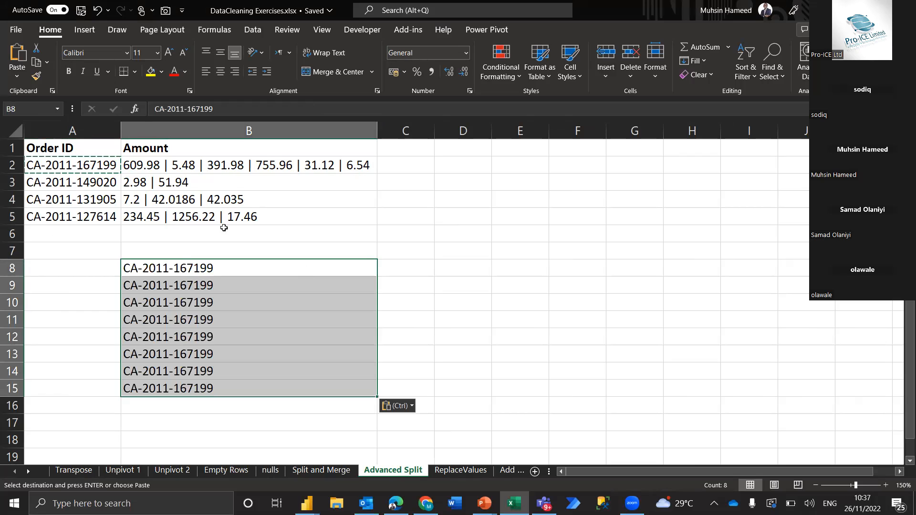
# Enter the first order's amounts 609.98, 5.48, 391.98, 755.96, 31.12 and 6.54 in cells C8 to C13.
pyautogui.click(145, 164)
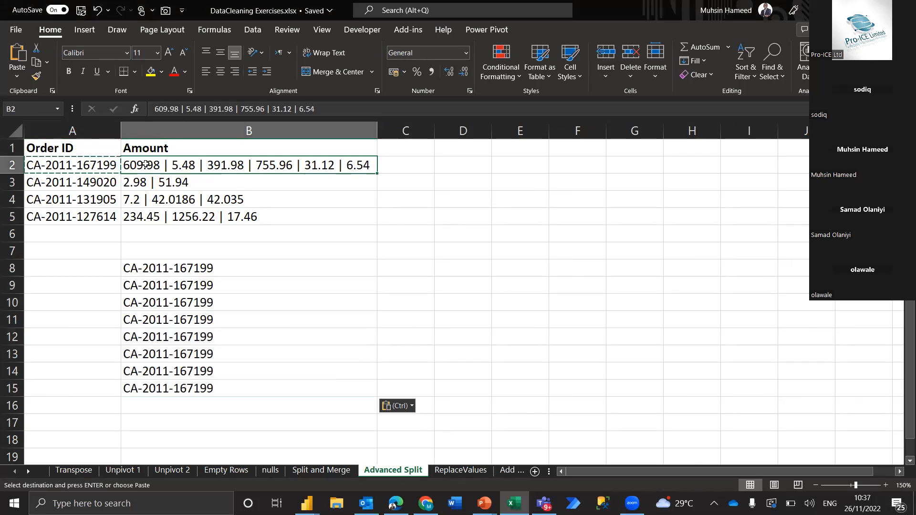
pyautogui.click(388, 266)
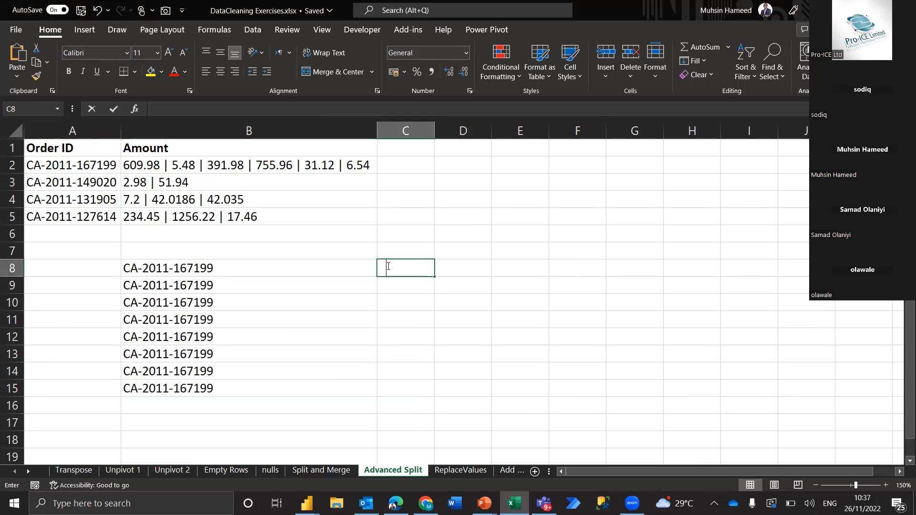
pyautogui.write('609.98')
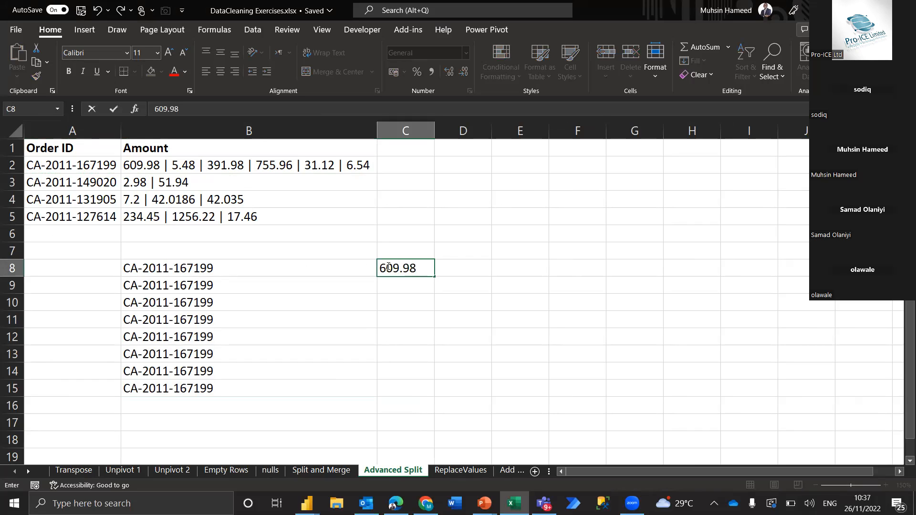
pyautogui.press('Return')
pyautogui.write('5.48')
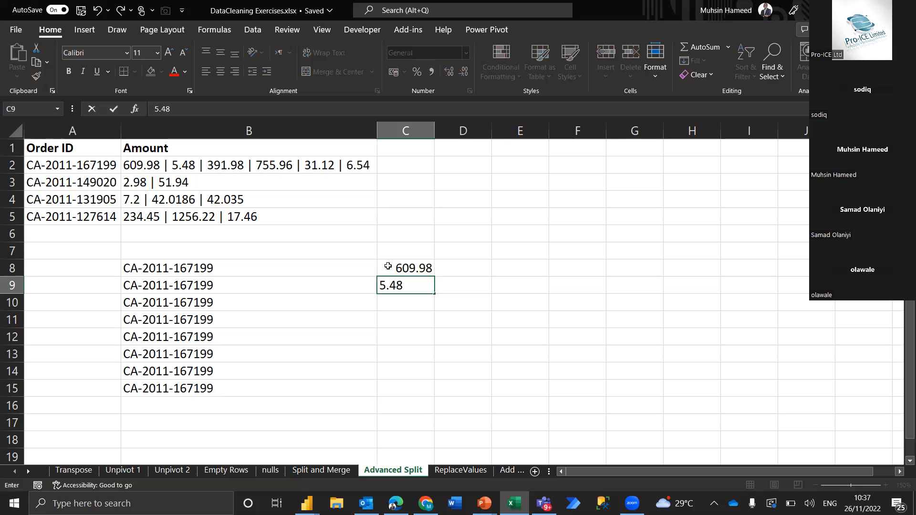
pyautogui.press('Return')
pyautogui.write('391.98')
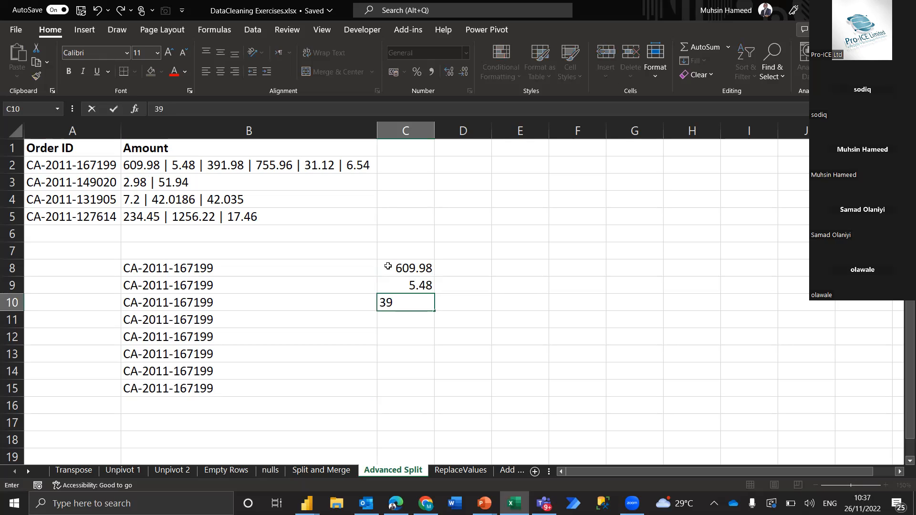
pyautogui.press('Return')
pyautogui.write('755.96')
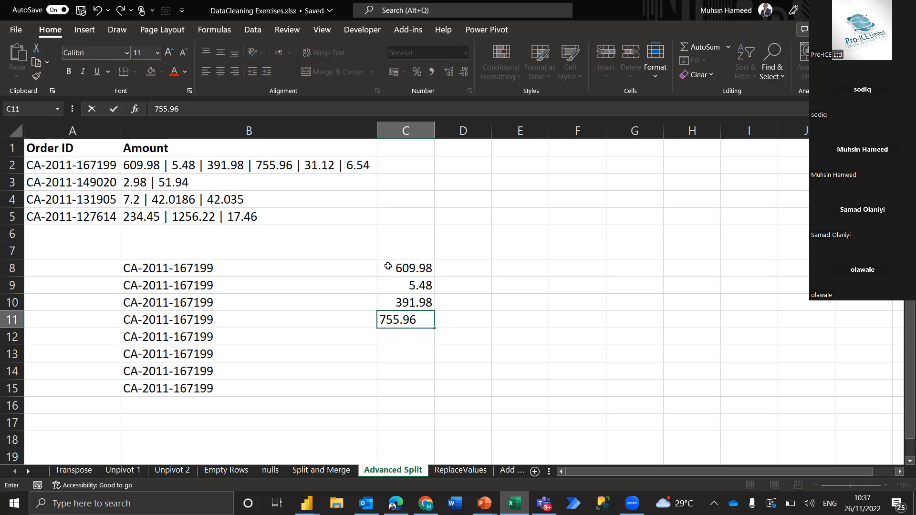
pyautogui.press('Return')
pyautogui.write('31.12')
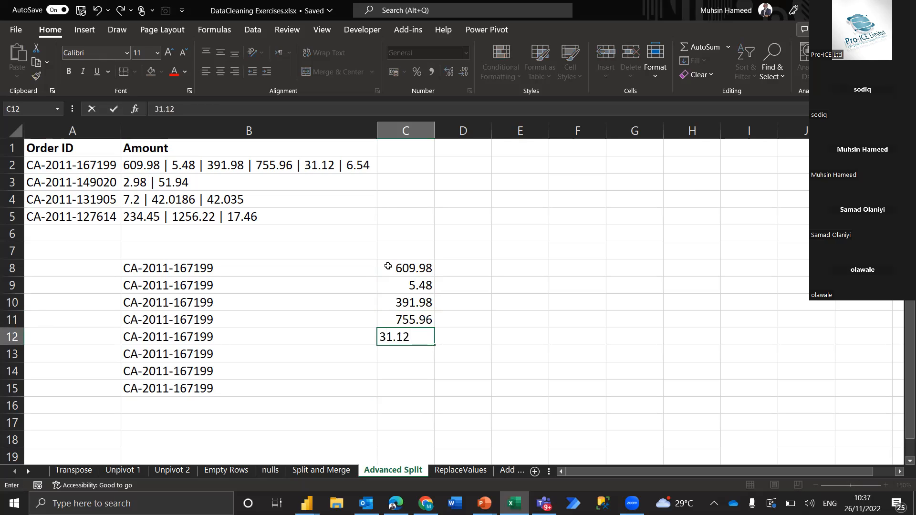
pyautogui.press('Return')
pyautogui.write('6.54')
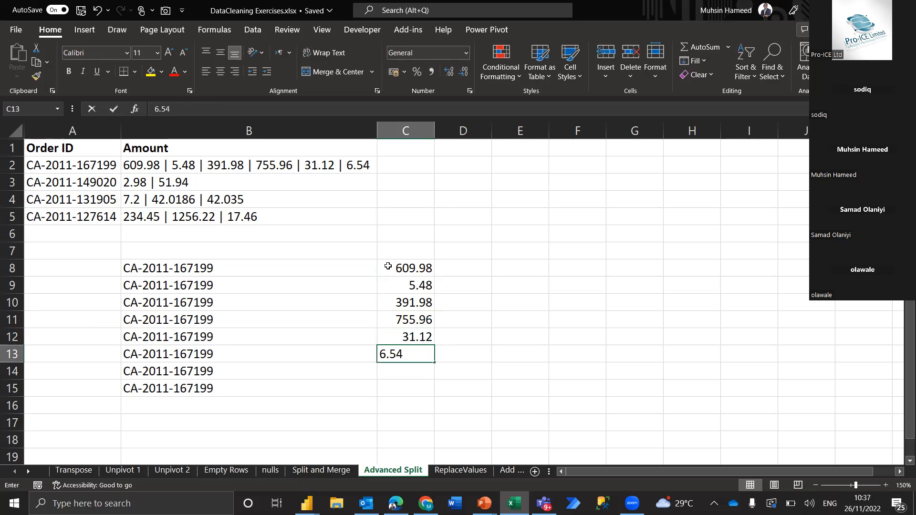
pyautogui.press('Return')
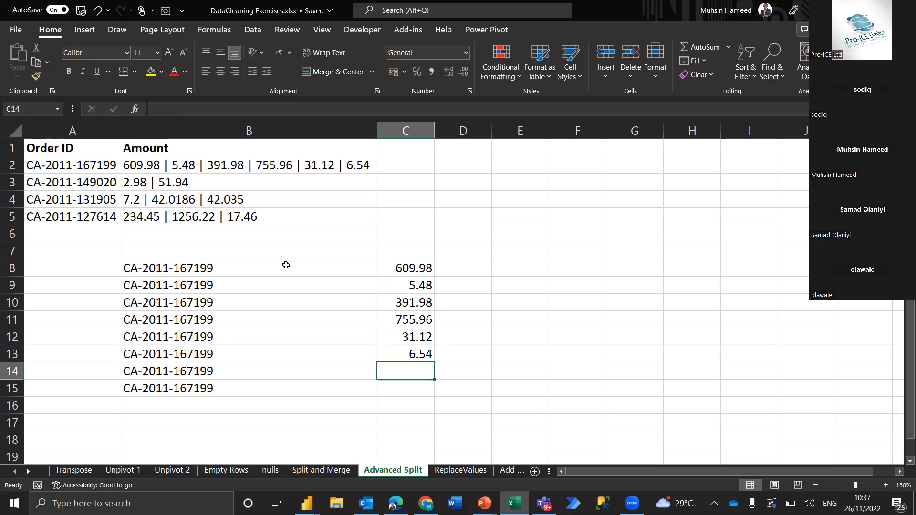
# Compare the one-amount-per-row sample below the table with the original delimited order rows on the Advanced Split sheet.
pyautogui.click(358, 274)
pyautogui.moveTo(358, 279); pyautogui.dragTo(414, 354)
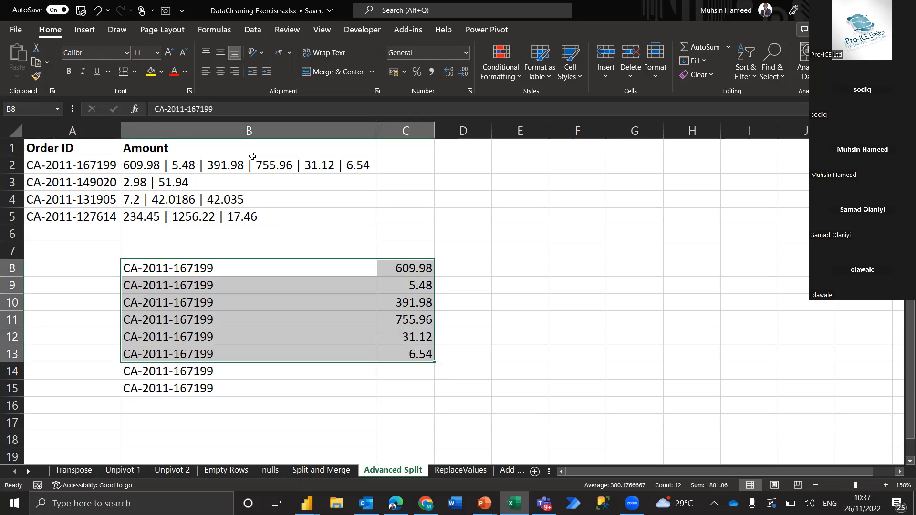
pyautogui.moveTo(115, 165); pyautogui.dragTo(267, 217)
pyautogui.moveTo(301, 272); pyautogui.dragTo(411, 372)
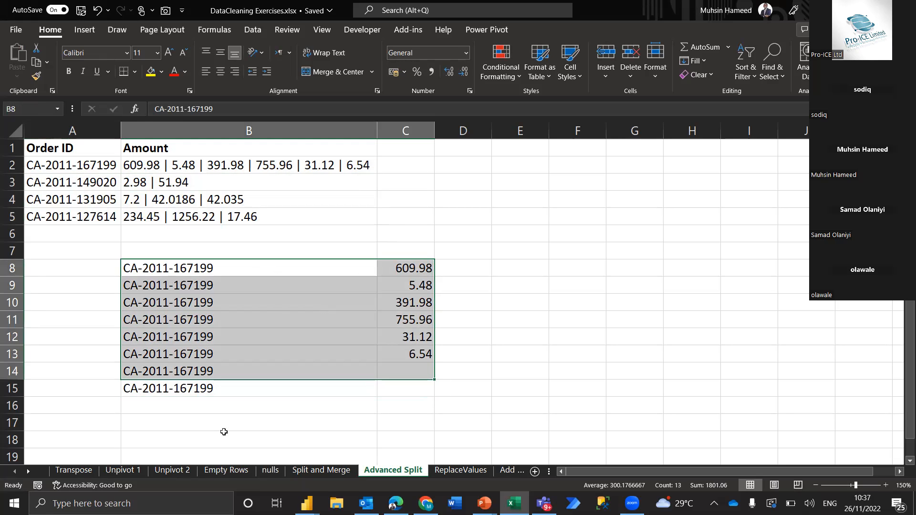
pyautogui.click(518, 473)
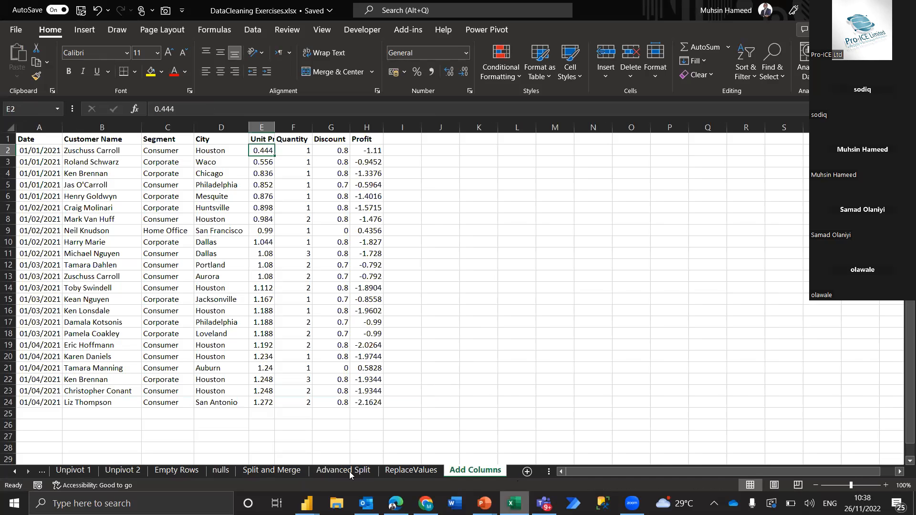
pyautogui.click(363, 472)
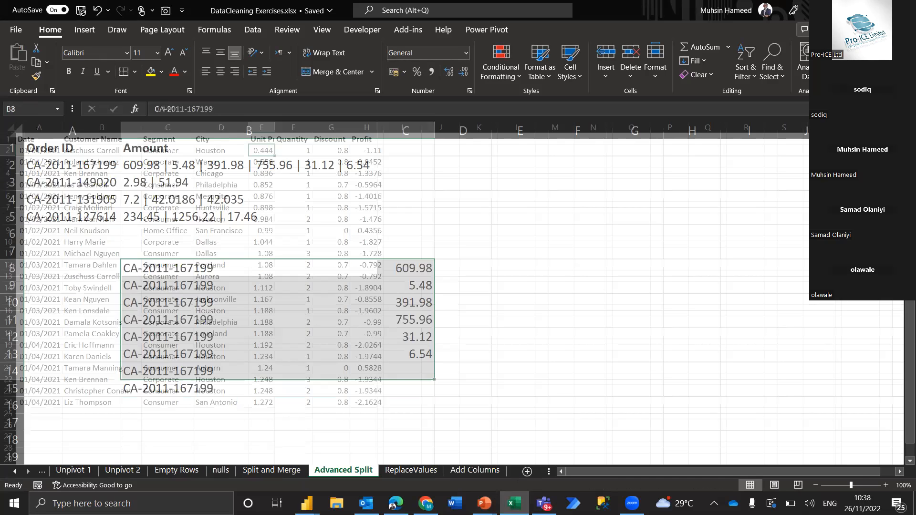
# Switch to Power Query Editor and import the Advanced Split sheet from the recent source DataCleaning Exercises.xlsx.
pyautogui.click(570, 456)
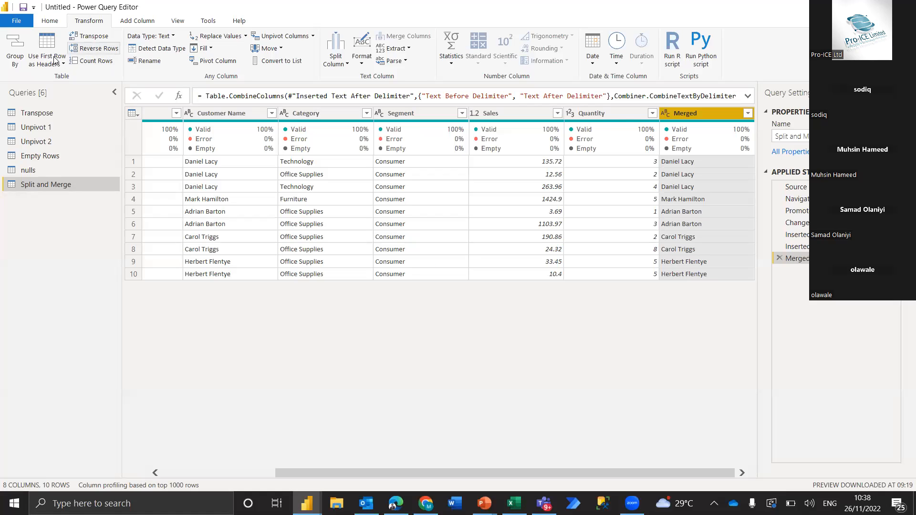
pyautogui.click(50, 22)
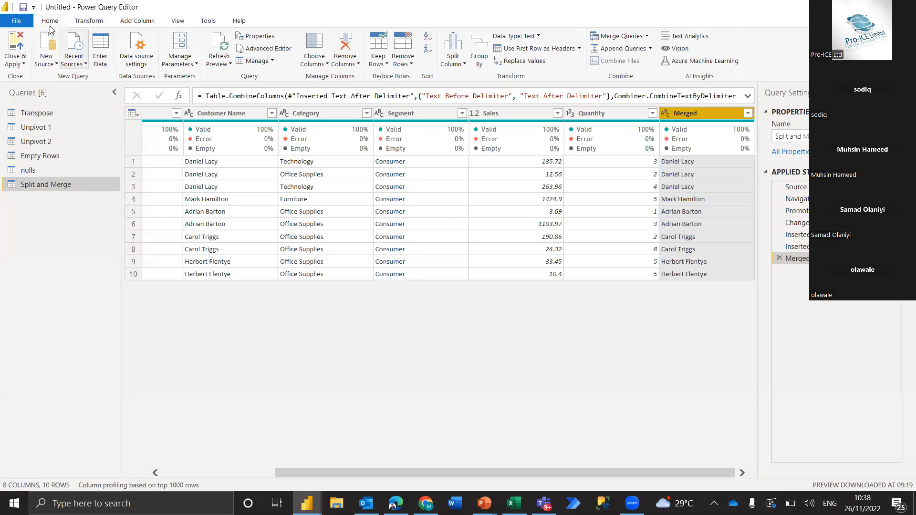
pyautogui.click(63, 65)
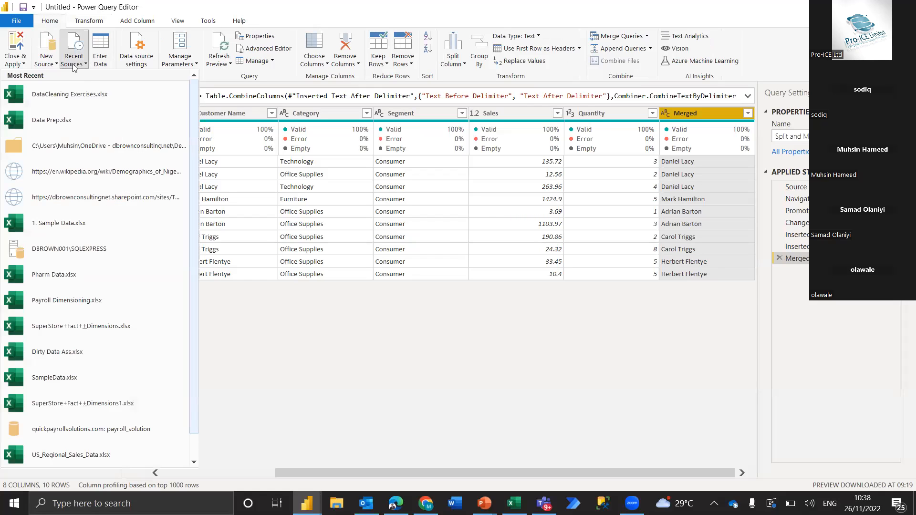
pyautogui.press('Escape')
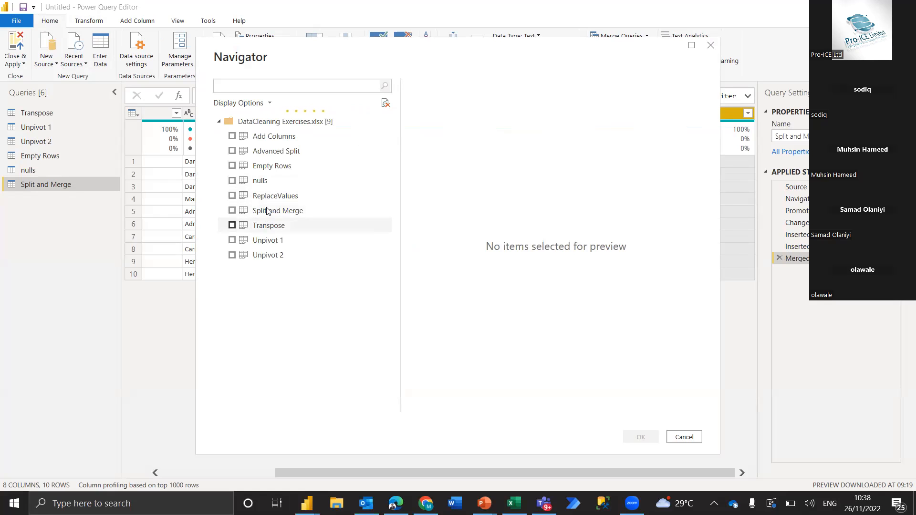
pyautogui.click(244, 153)
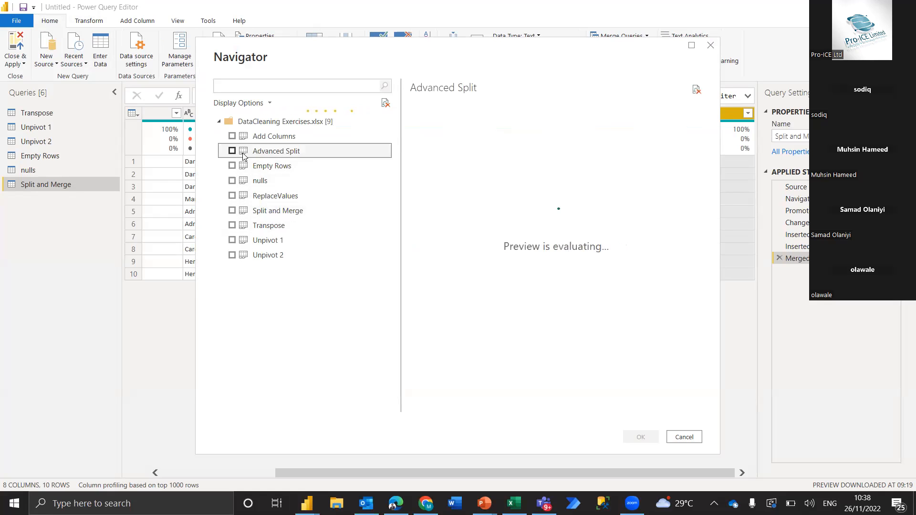
pyautogui.click(233, 152)
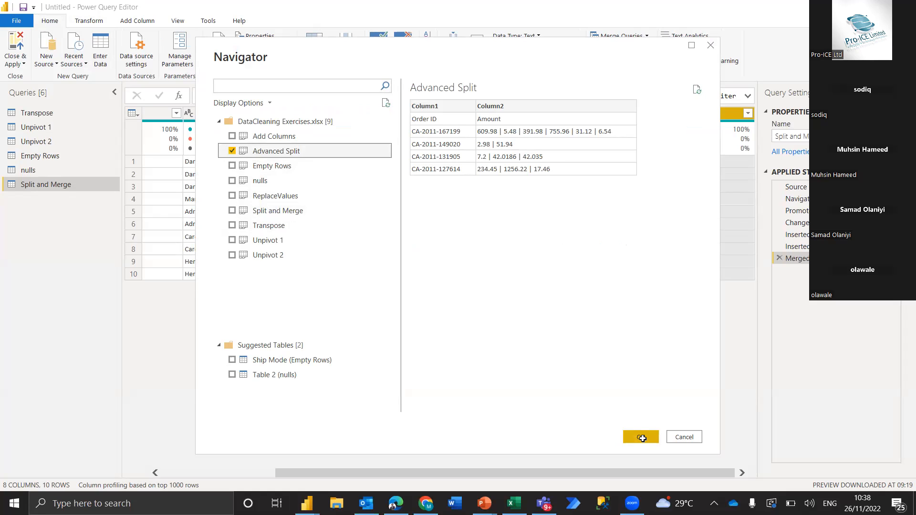
pyautogui.click(642, 439)
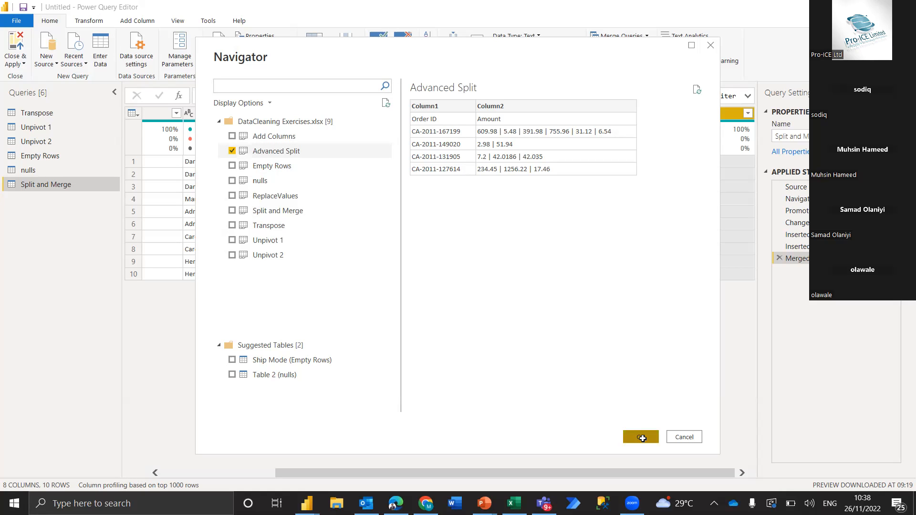
# Check the sample layout in the Excel workbook, and promote the Advanced Split query's first row to headers in Power Query Editor.
pyautogui.hotkey('alt', 'Tab')
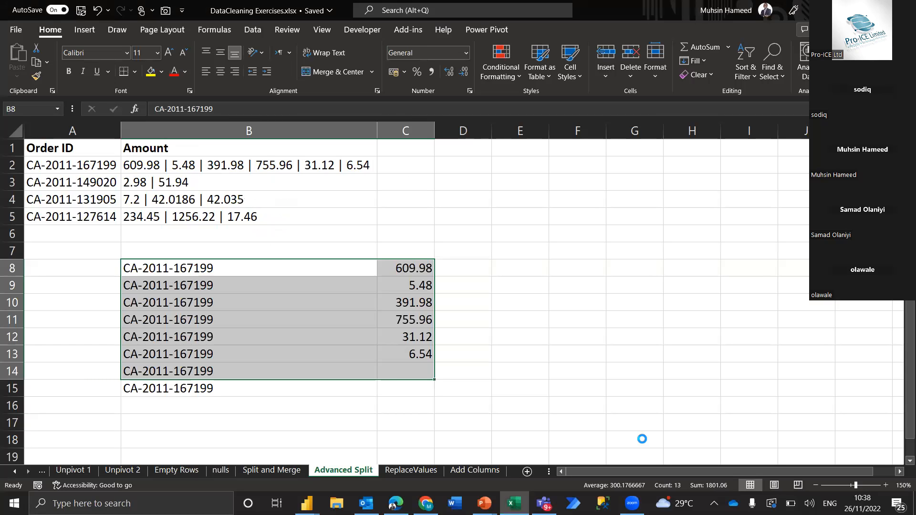
pyautogui.hotkey('alt', 'Tab')
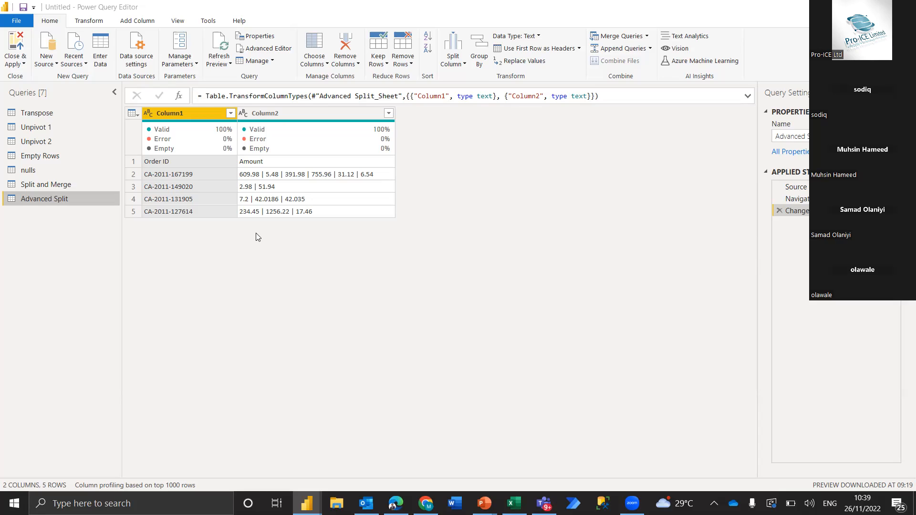
pyautogui.click(133, 113)
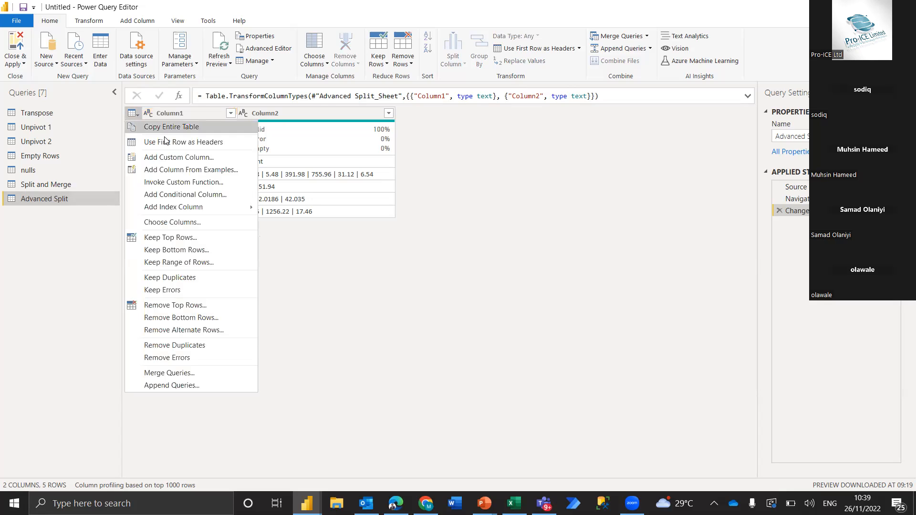
pyautogui.click(165, 142)
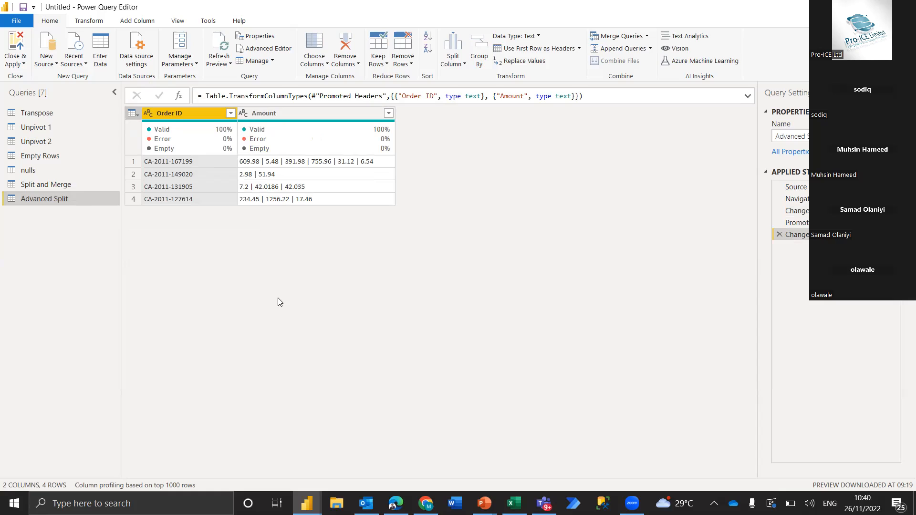
pyautogui.click(311, 117)
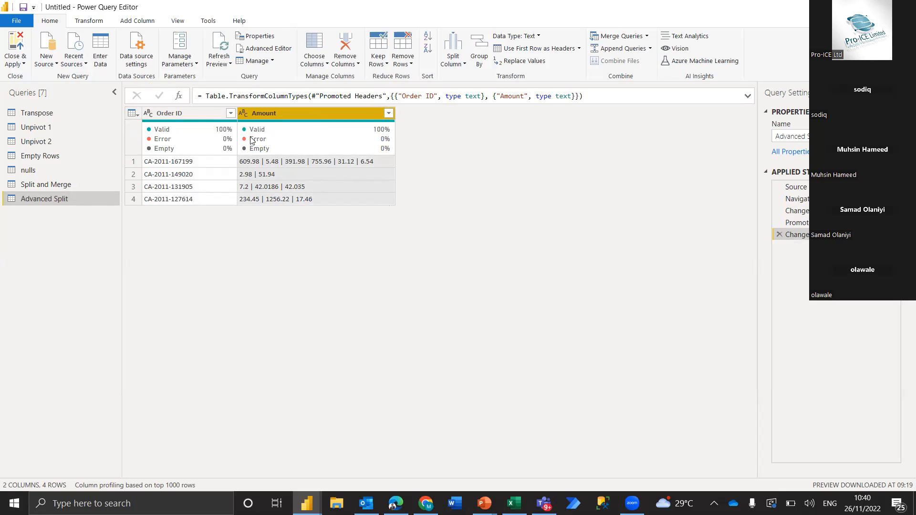
pyautogui.rightClick(311, 117)
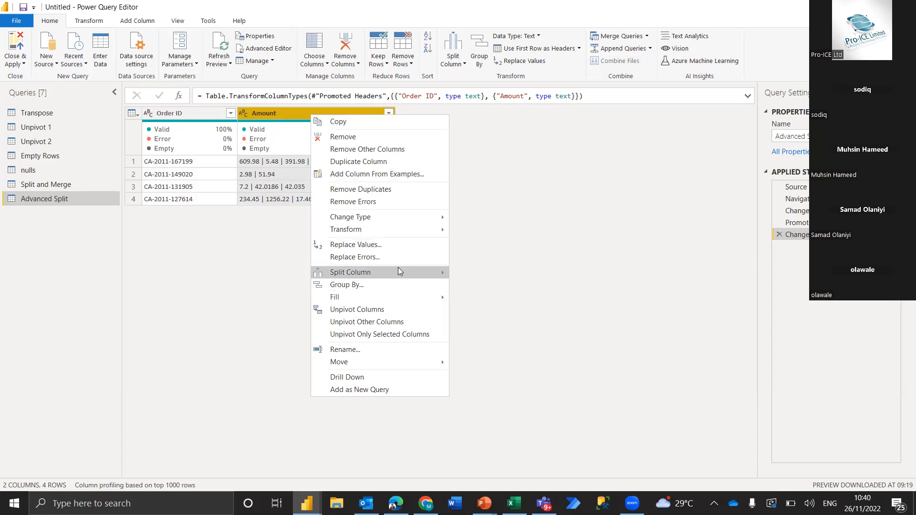
pyautogui.moveTo(398, 272)
pyautogui.click(489, 273)
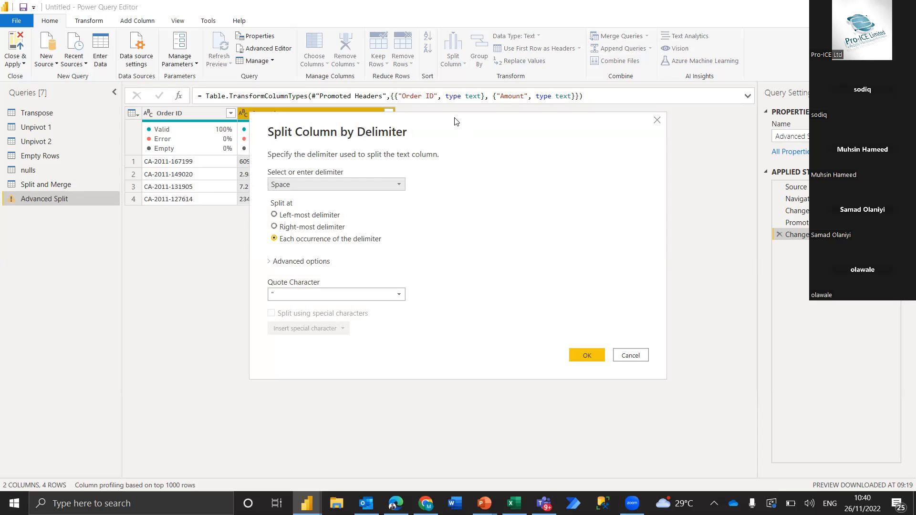
pyautogui.moveTo(456, 121); pyautogui.dragTo(619, 118)
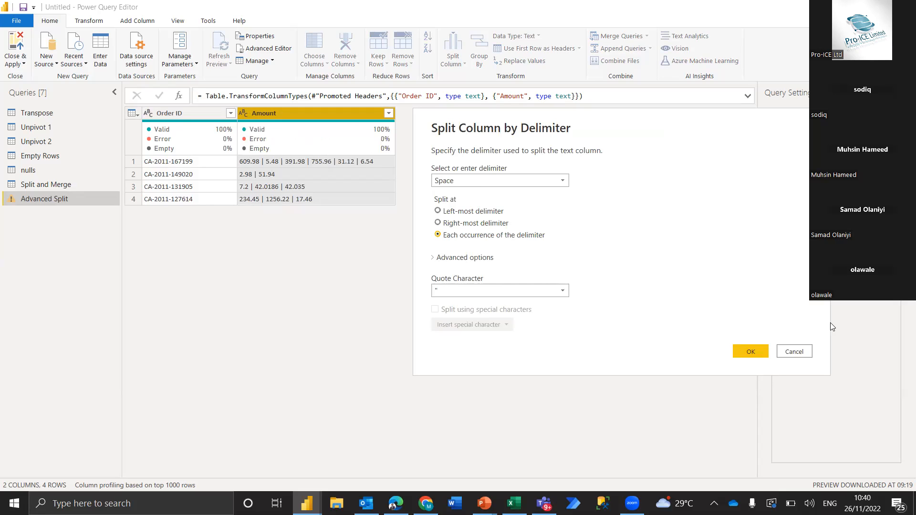
pyautogui.click(793, 352)
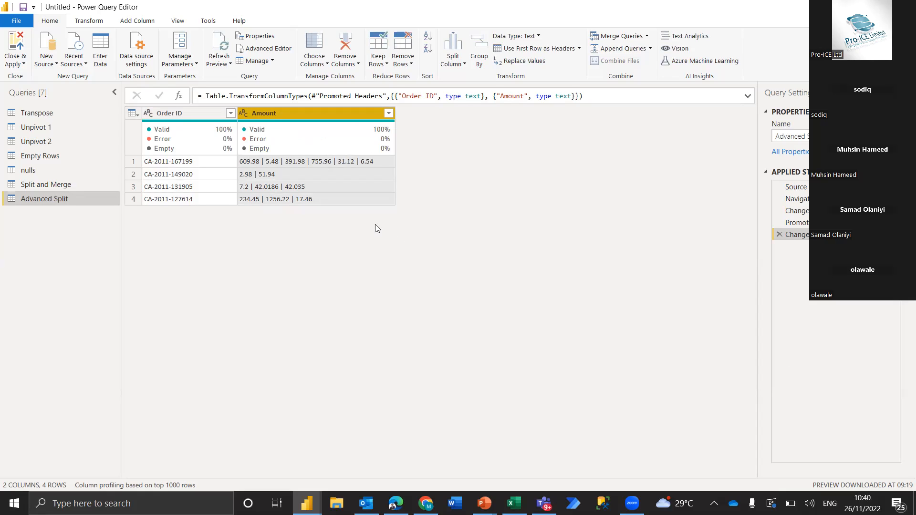
# Examine the delimiters in the first order's full Amount value.
pyautogui.click(294, 163)
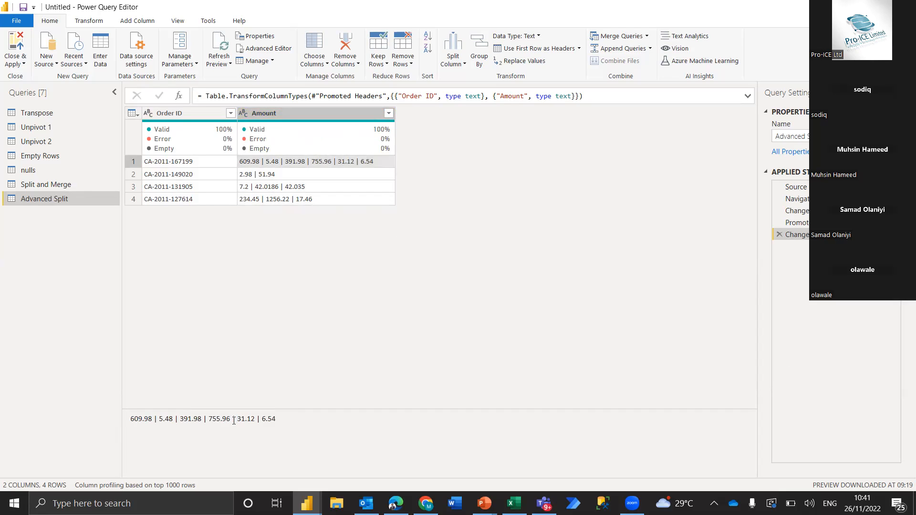
pyautogui.doubleClick(234, 419)
pyautogui.click(317, 114)
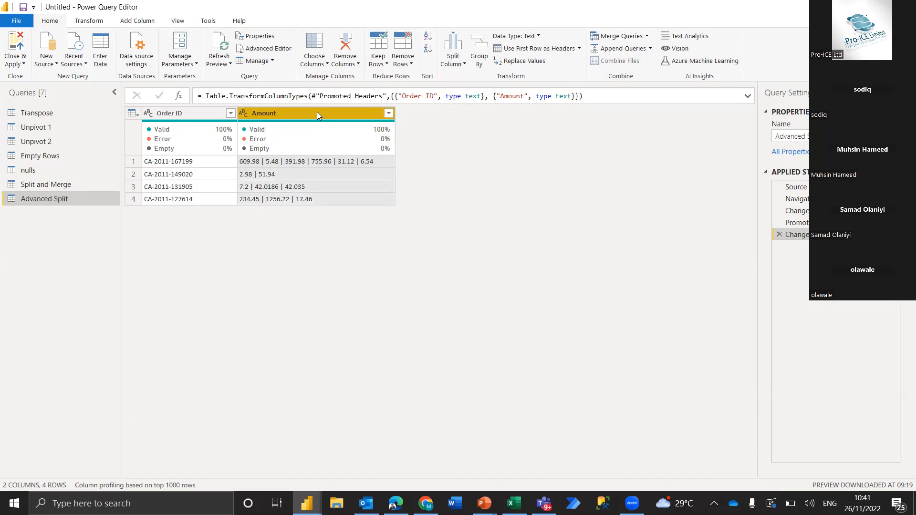
# Set up a delimiter split of the Amount column using the custom delimiter | at each occurrence of the delimiter.
pyautogui.rightClick(319, 115)
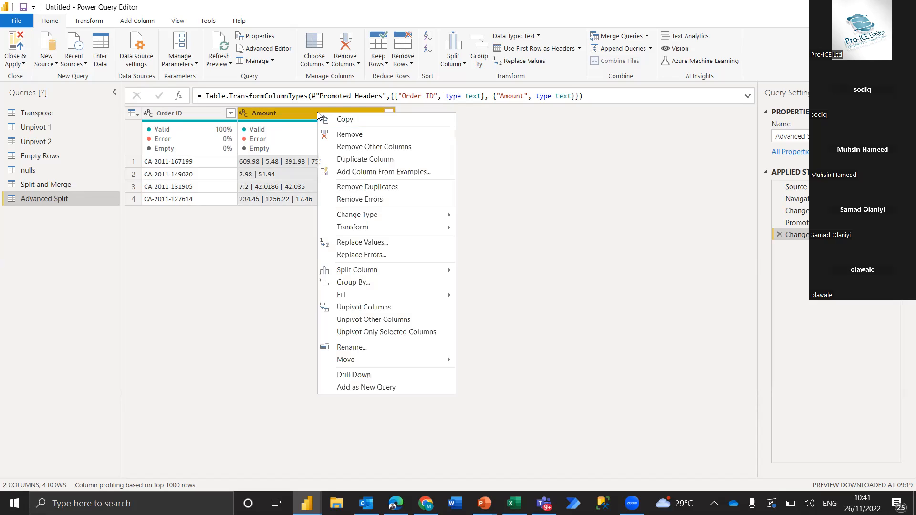
pyautogui.moveTo(444, 270)
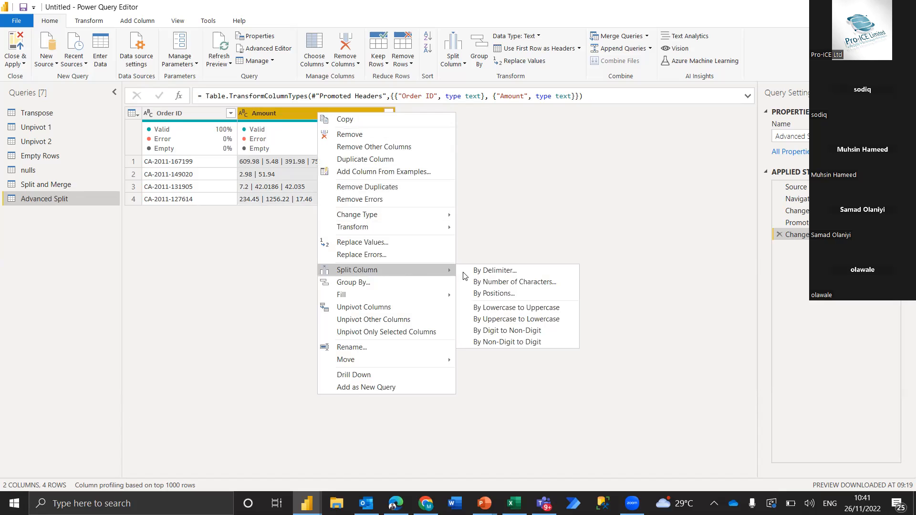
pyautogui.click(523, 270)
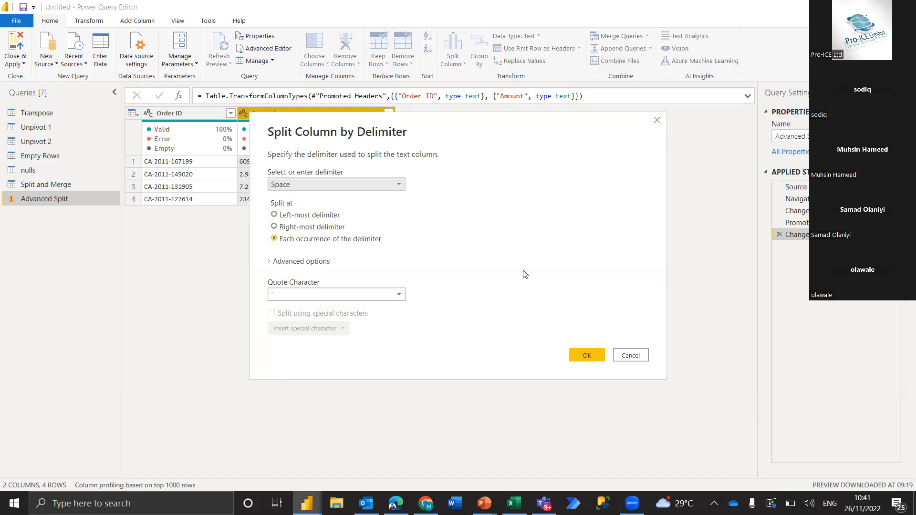
pyautogui.click(394, 188)
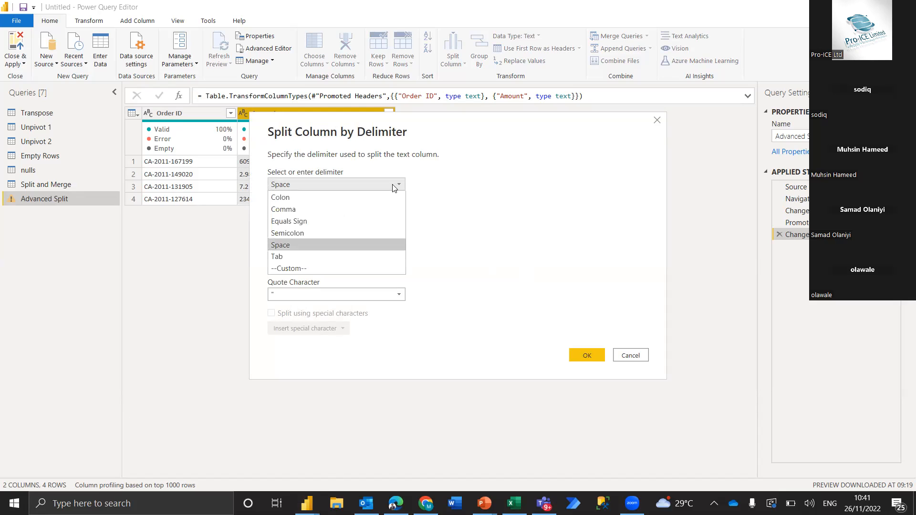
pyautogui.click(350, 121)
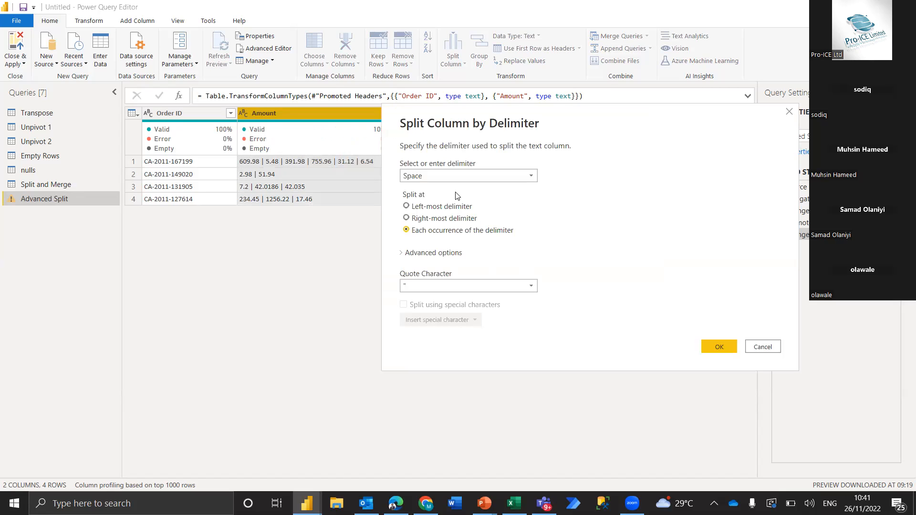
pyautogui.click(422, 177)
pyautogui.click(423, 259)
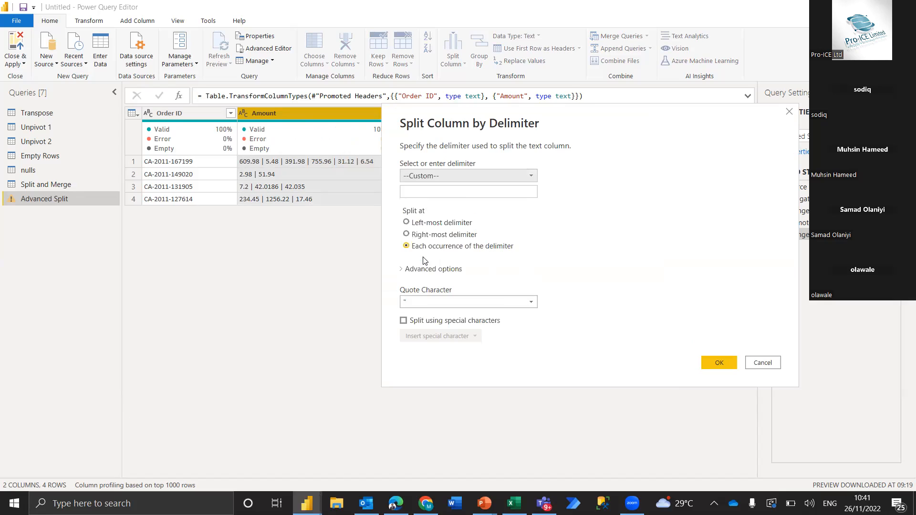
pyautogui.click(452, 191)
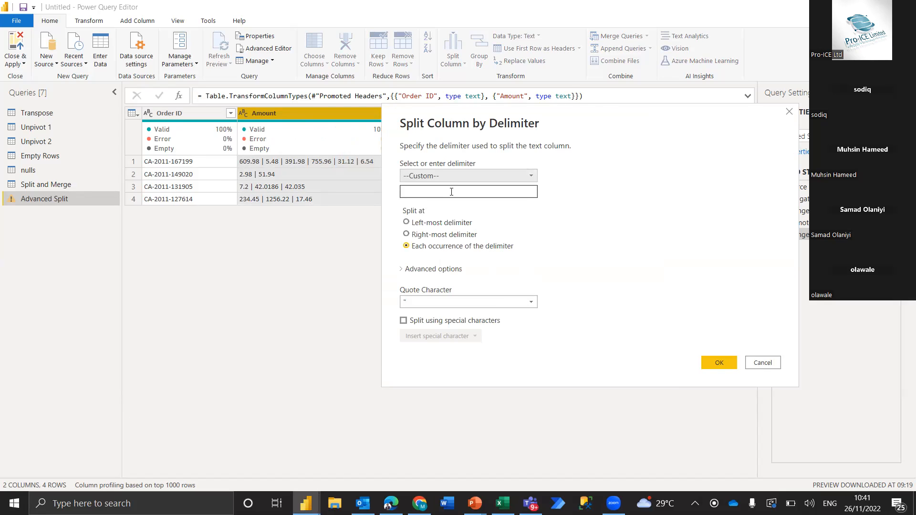
pyautogui.write('|')
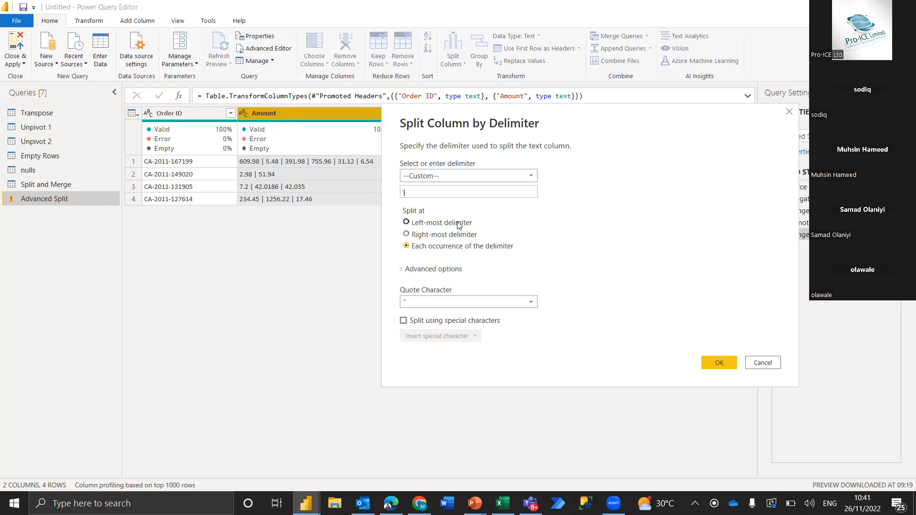
pyautogui.click(426, 223)
pyautogui.click(445, 246)
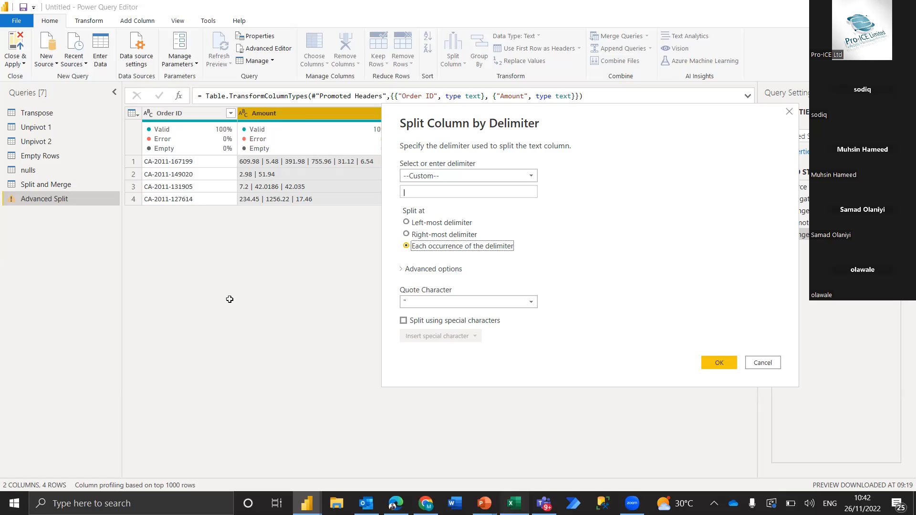
# Check the one-amount-per-row sample in the Excel workbook, and apply the Amount column split in Power Query Editor.
pyautogui.hotkey('alt', 'Tab')
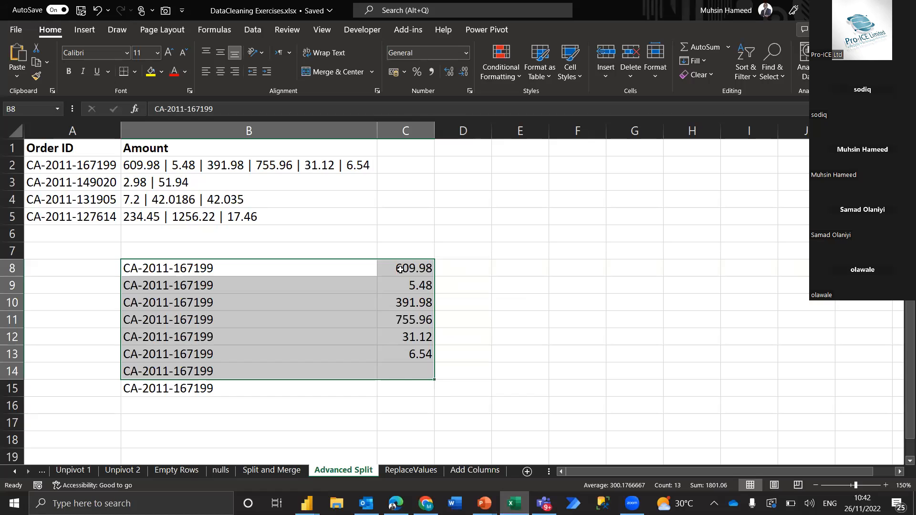
pyautogui.moveTo(400, 269); pyautogui.dragTo(406, 354)
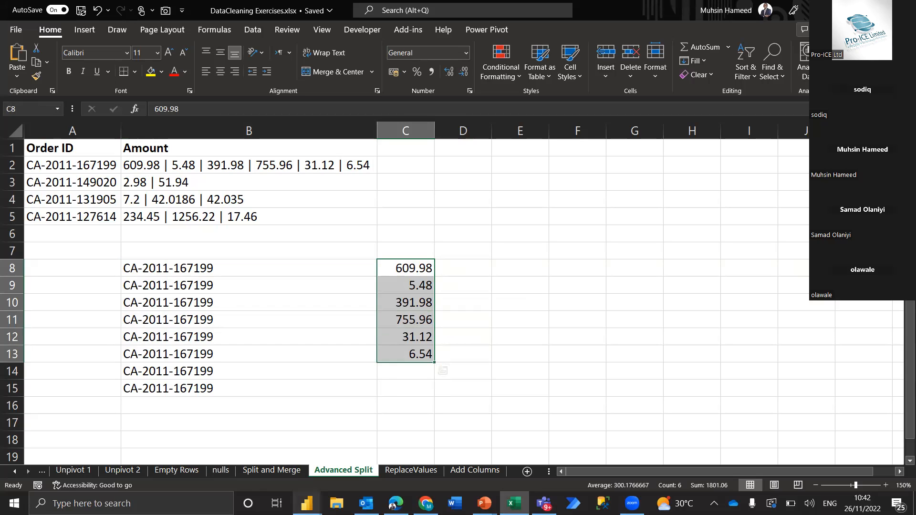
pyautogui.click(307, 503)
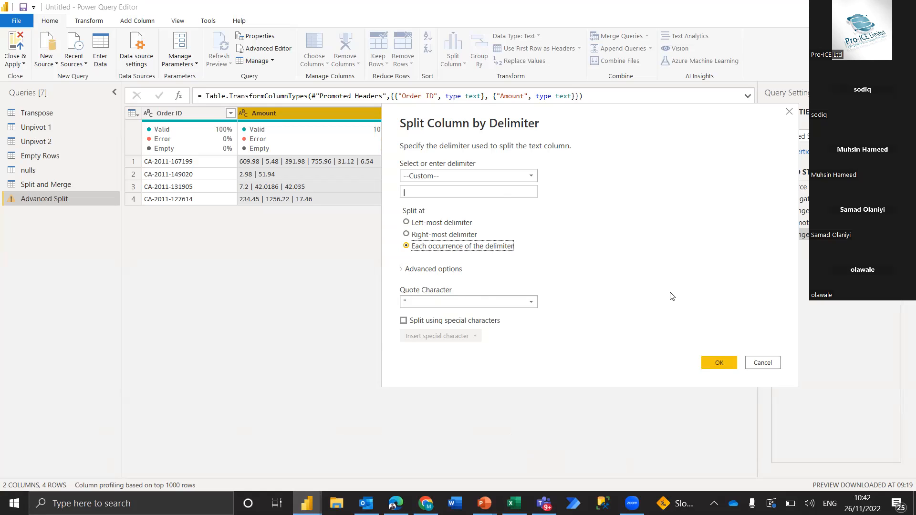
pyautogui.click(720, 366)
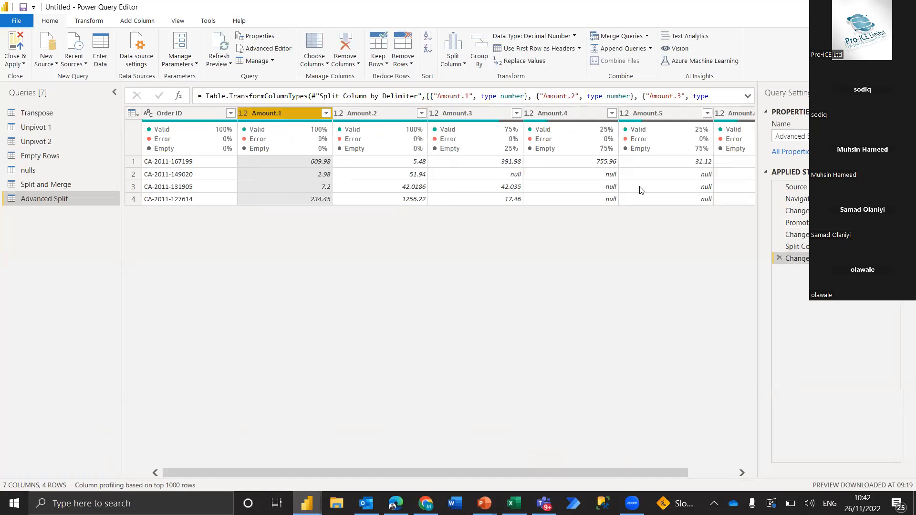
# Unpivot all columns other than Order ID, and remove the Attribute column.
pyautogui.hscroll(2, 548, 257)
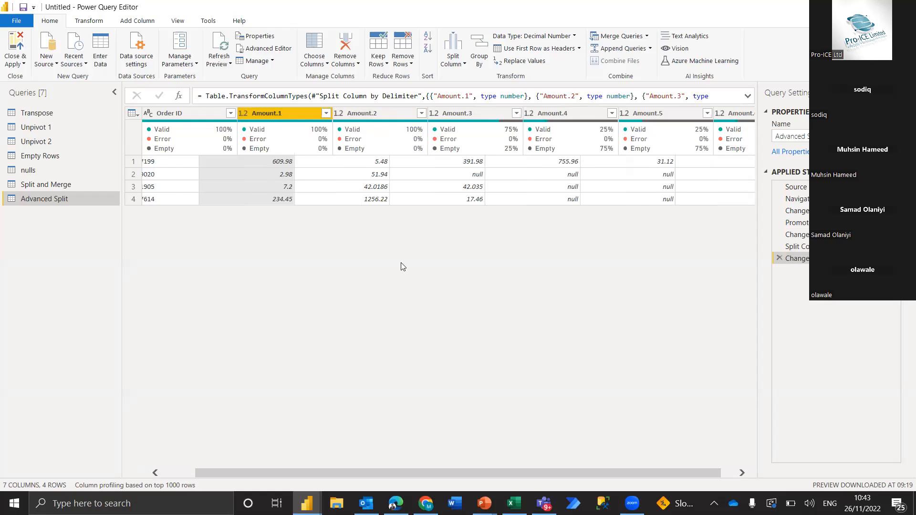
pyautogui.hscroll(-2, 214, 189)
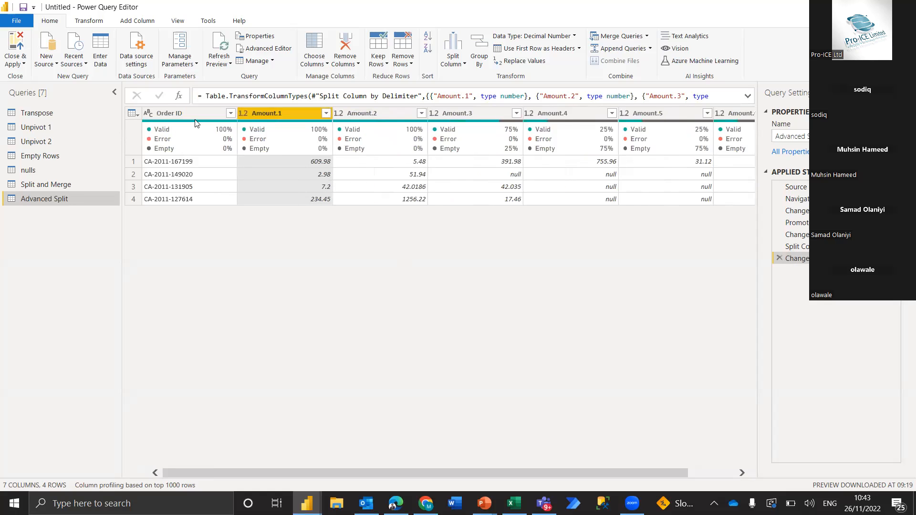
pyautogui.click(194, 118)
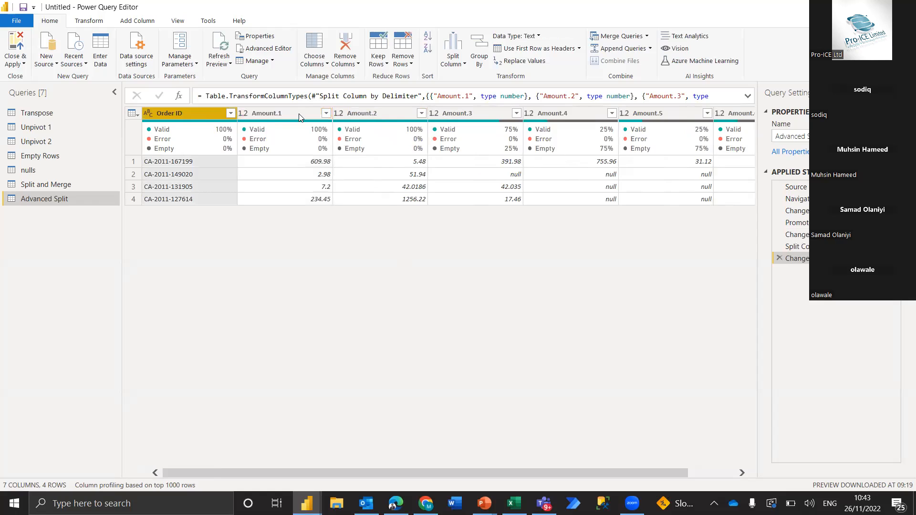
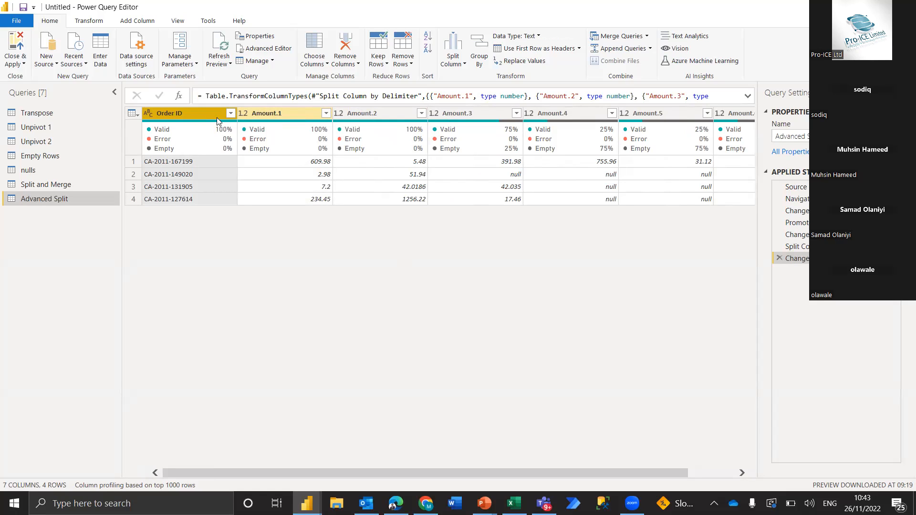
pyautogui.rightClick(194, 113)
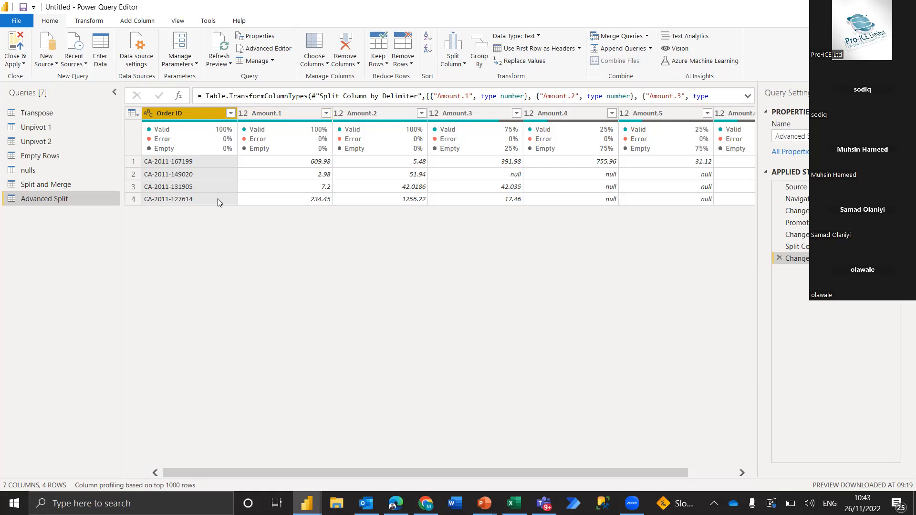
pyautogui.click(270, 322)
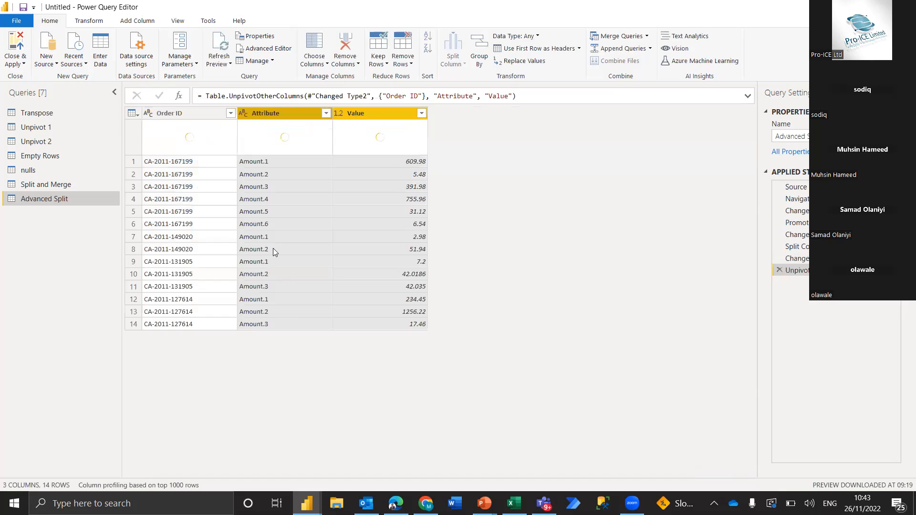
pyautogui.click(278, 112)
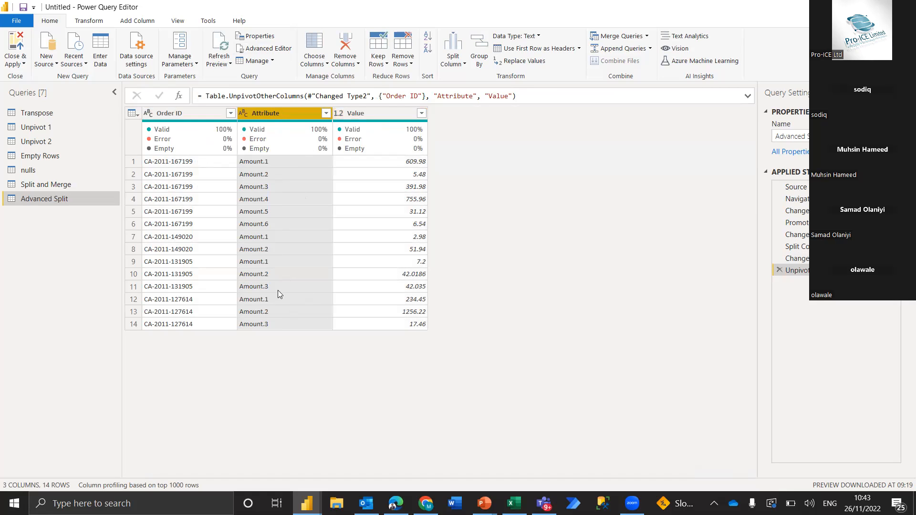
pyautogui.press('Delete')
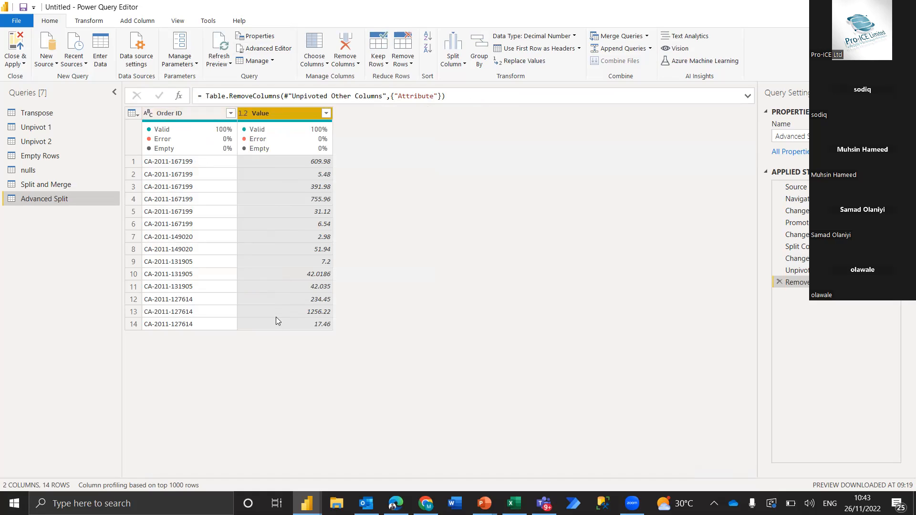
# Duplicate the Advanced Split query, and delete all of the copy's applied steps that follow Promoted Headers.
pyautogui.rightClick(36, 201)
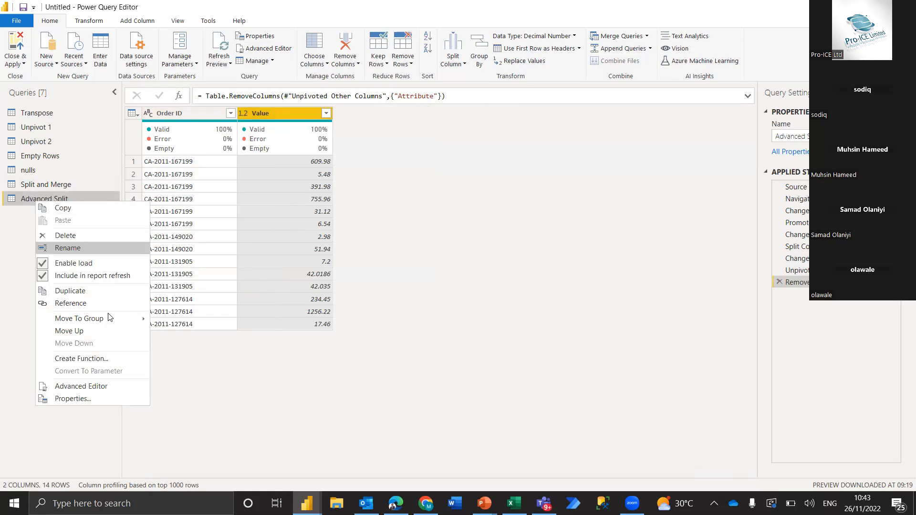
pyautogui.click(93, 291)
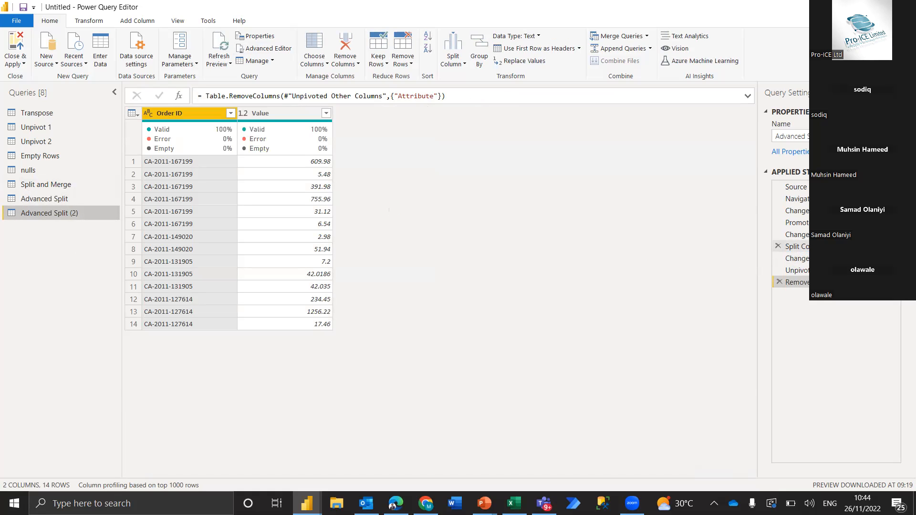
pyautogui.rightClick(818, 247)
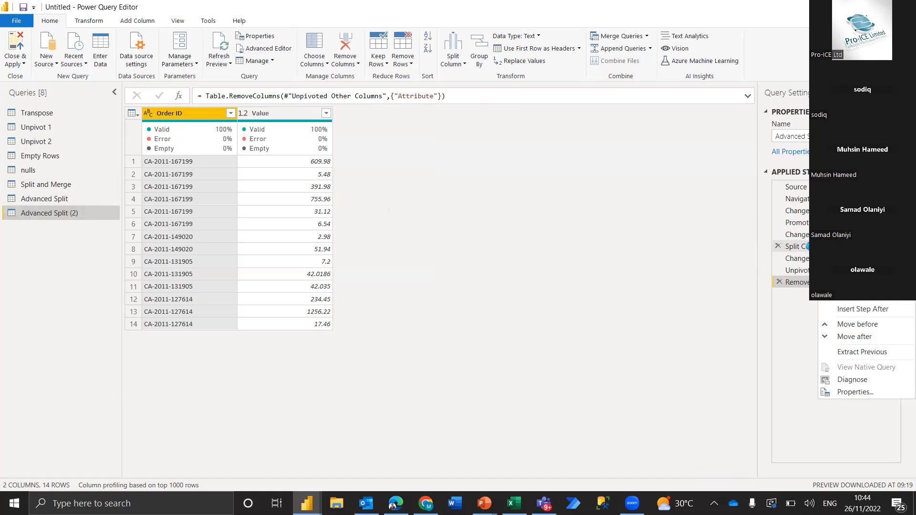
pyautogui.click(853, 255)
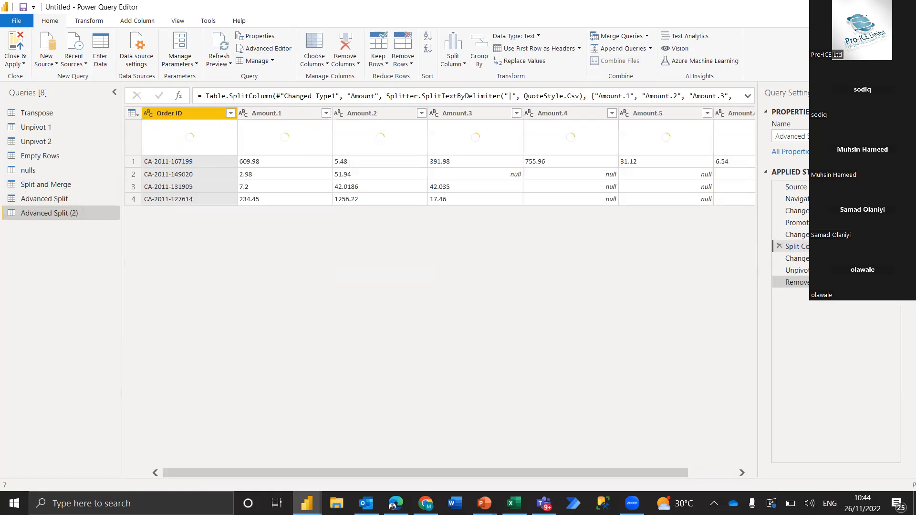
pyautogui.rightClick(813, 248)
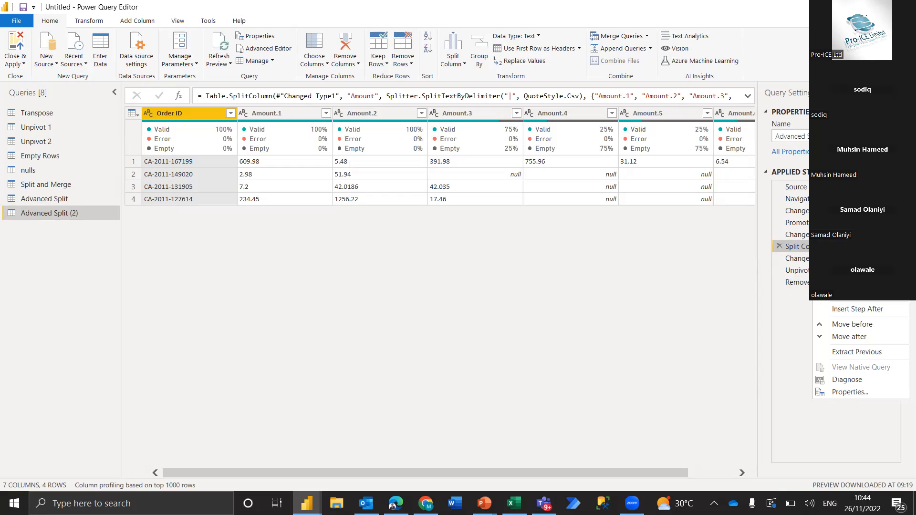
pyautogui.click(816, 222)
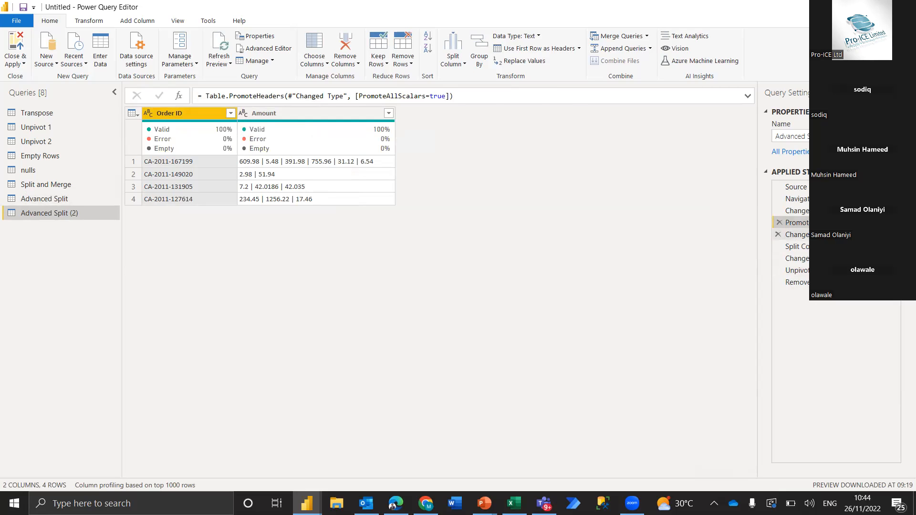
pyautogui.click(817, 234)
pyautogui.rightClick(814, 302)
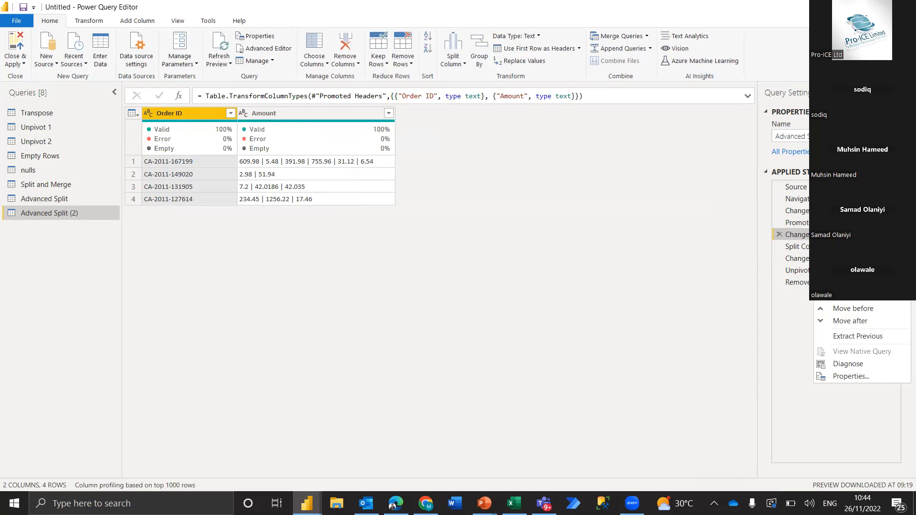
pyautogui.click(514, 275)
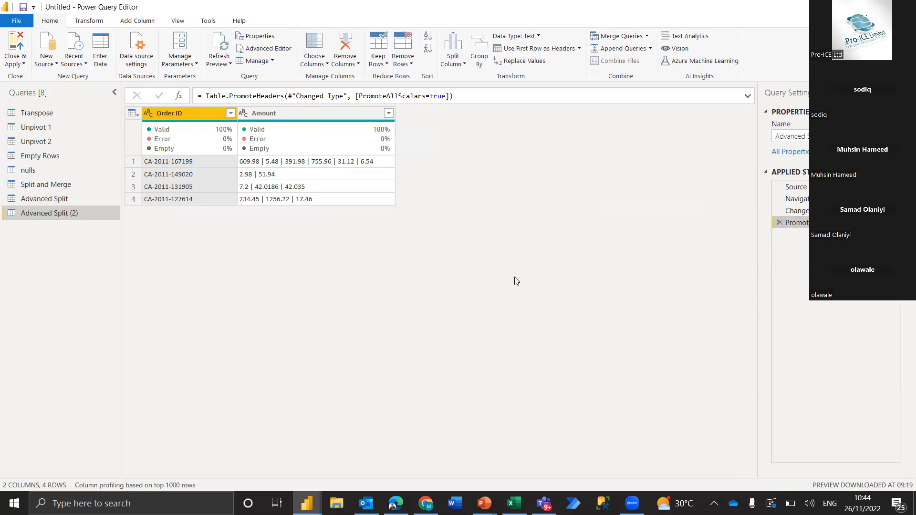
# Split the Amount column of the duplicated query into rows by the custom delimiter | at each occurrence of the delimiter.
pyautogui.click(314, 114)
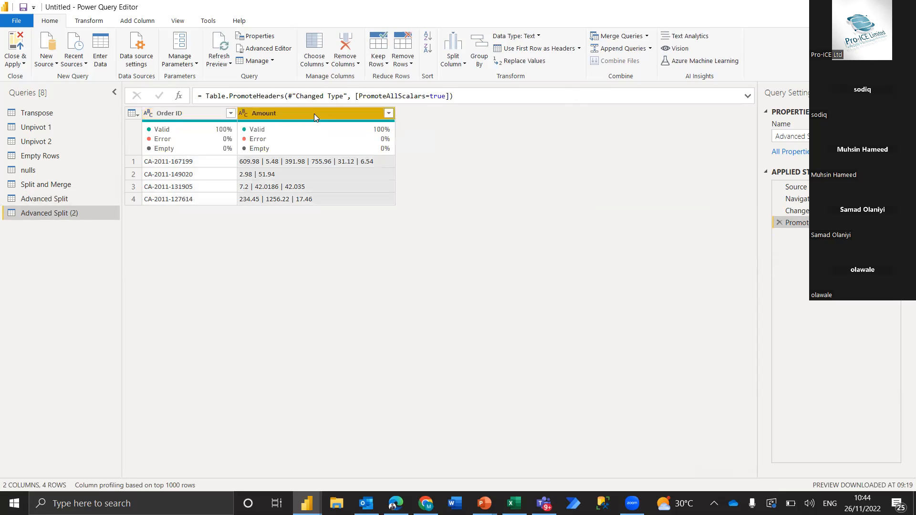
pyautogui.rightClick(314, 113)
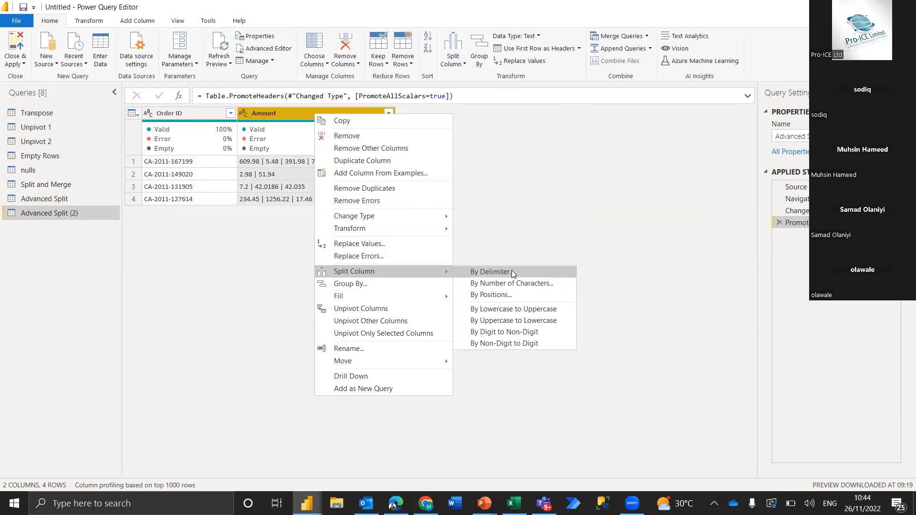
pyautogui.click(511, 271)
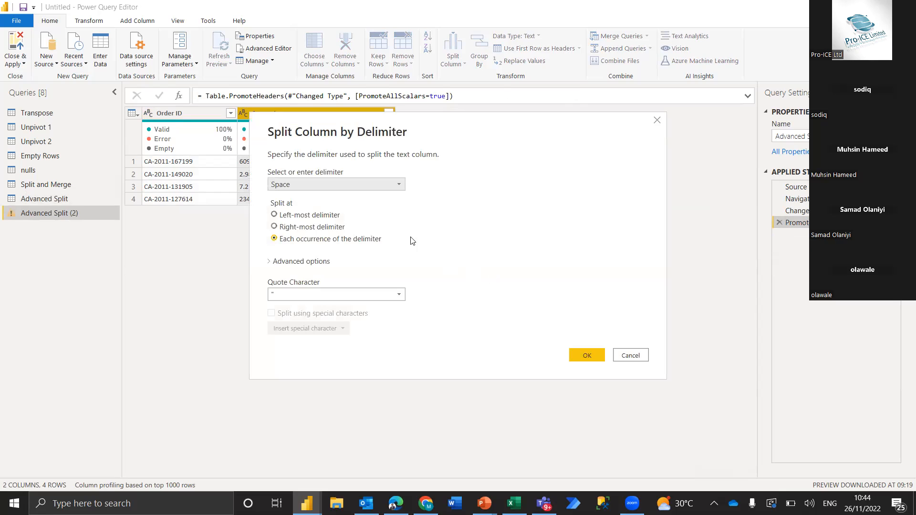
pyautogui.click(384, 185)
pyautogui.click(333, 269)
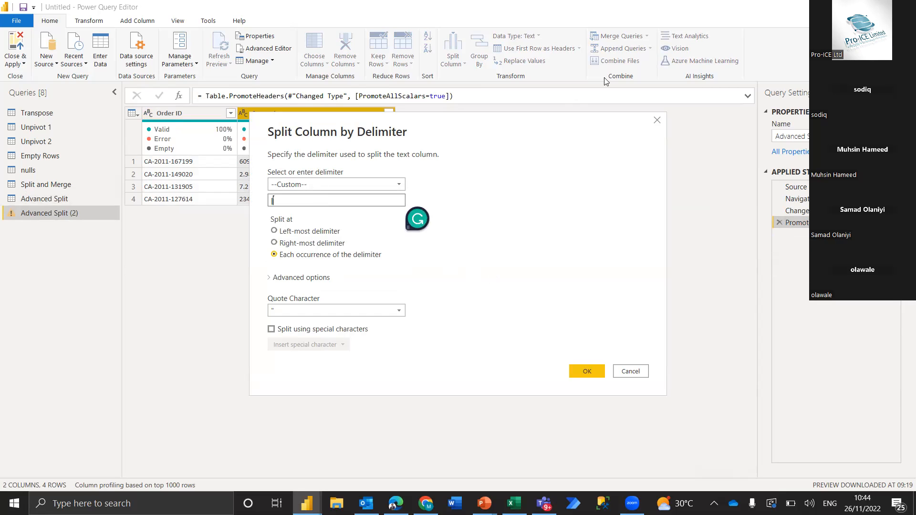
pyautogui.moveTo(457, 118); pyautogui.dragTo(604, 78)
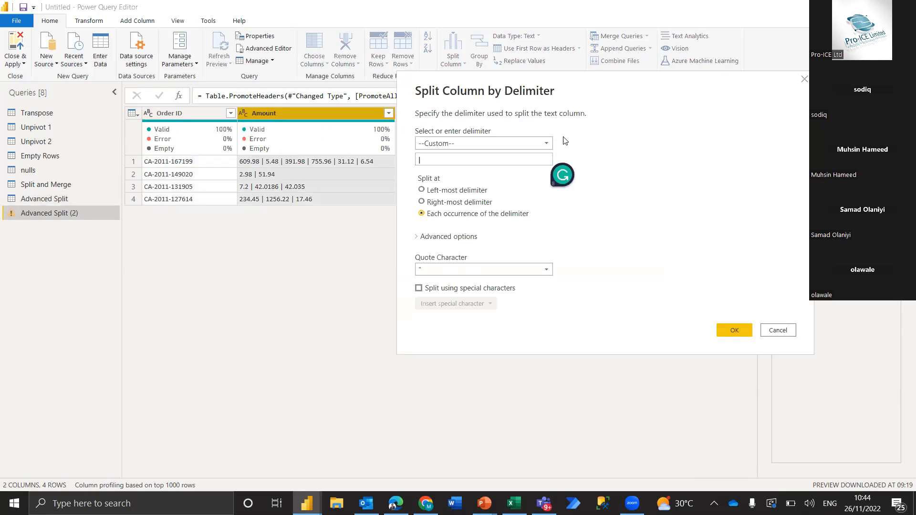
pyautogui.click(418, 242)
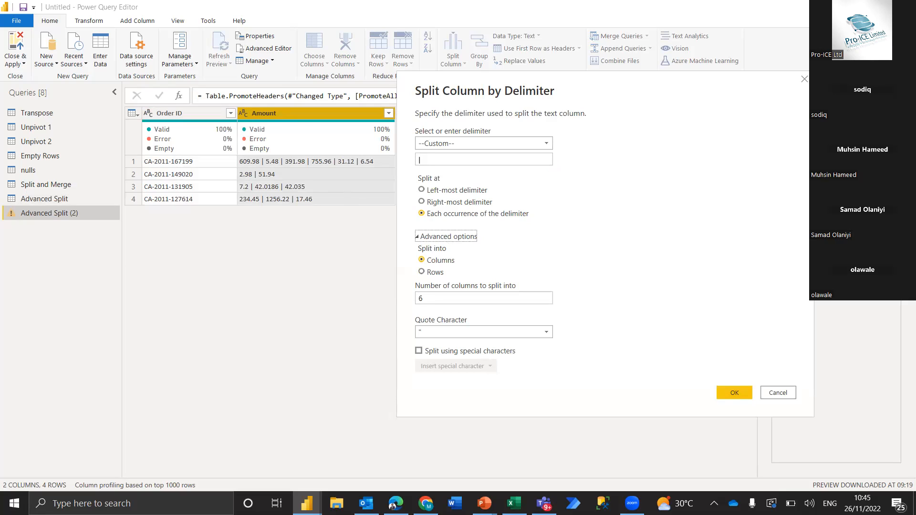
pyautogui.click(423, 274)
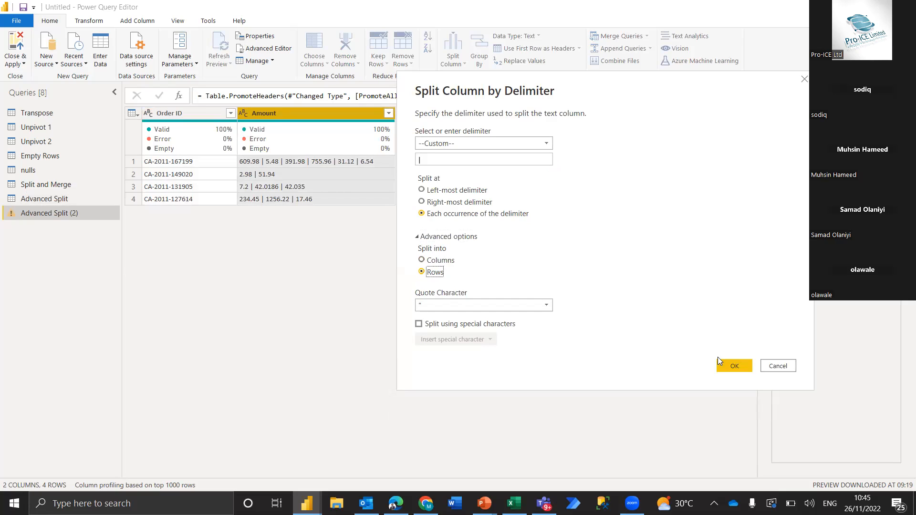
pyautogui.click(733, 367)
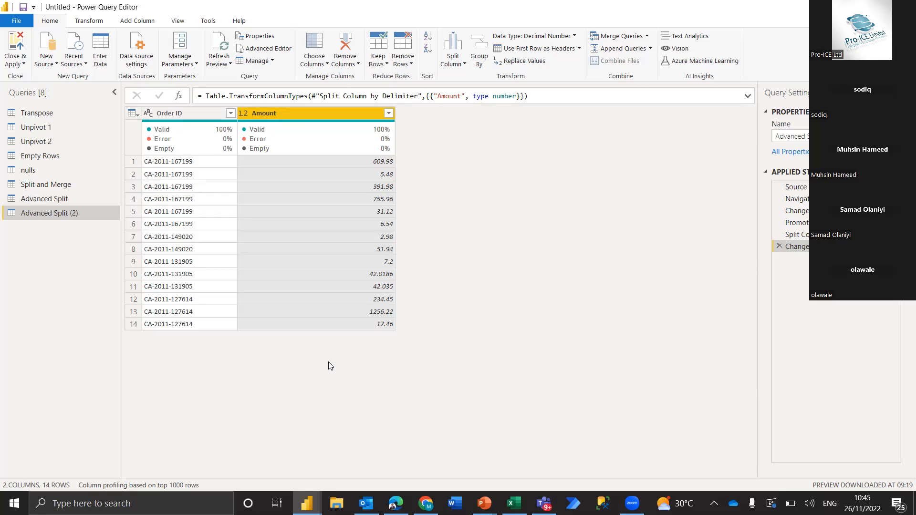
# Delete the copy's applied steps that follow Promoted Headers, removing the type change and the split into rows.
pyautogui.click(779, 247)
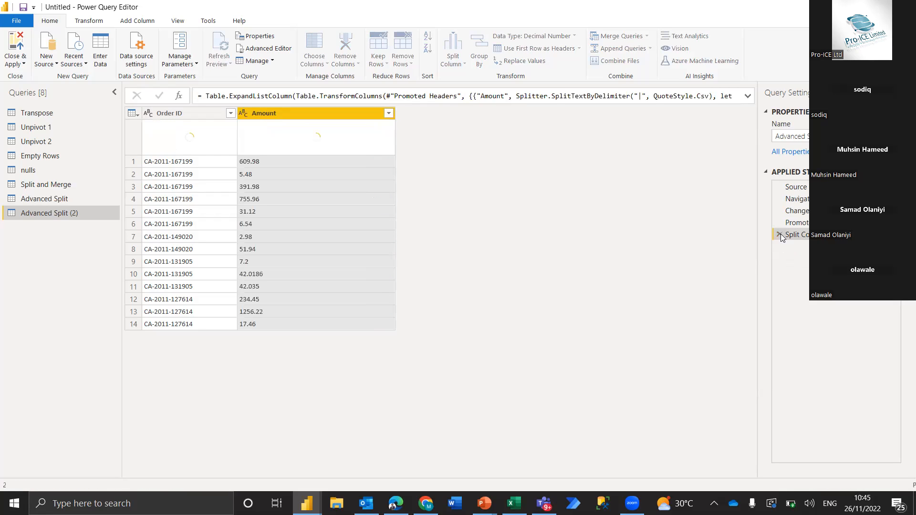
pyautogui.click(781, 234)
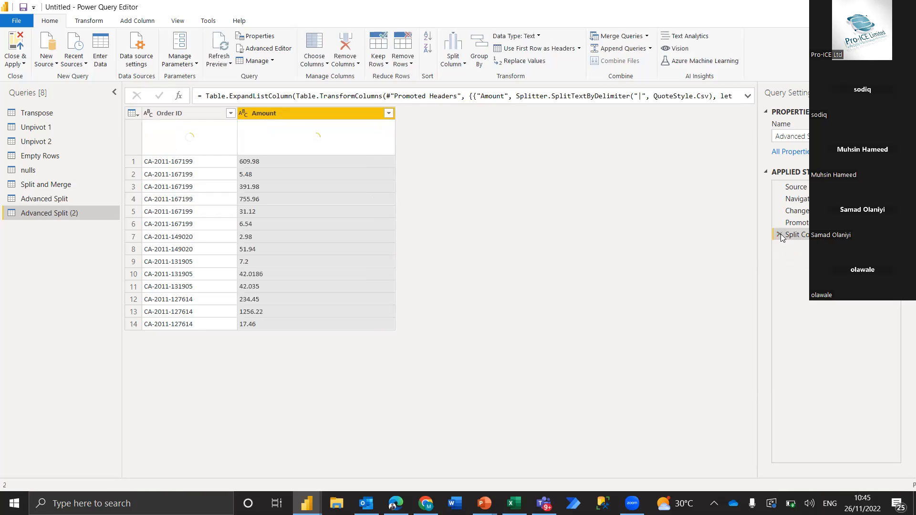
# Split the Amount column by the custom delimiter | at each occurrence again, with rows as the advanced split target.
pyautogui.rightClick(310, 113)
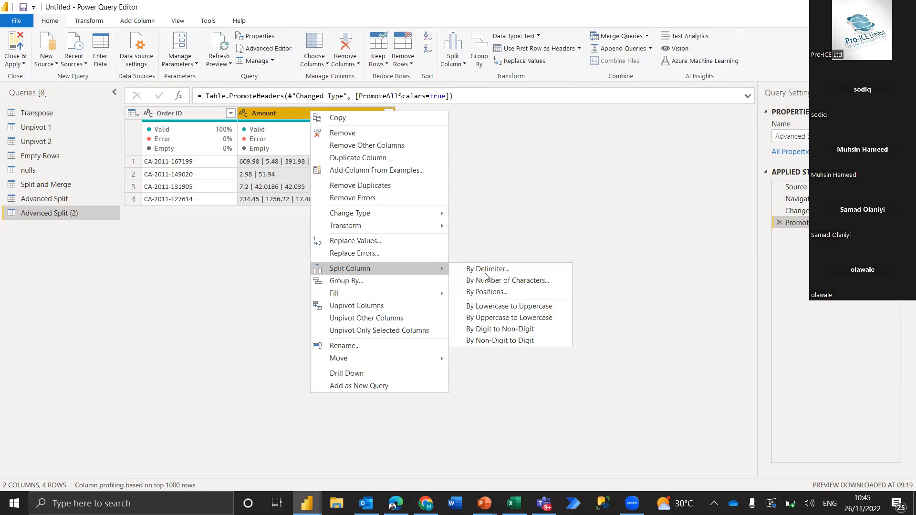
pyautogui.click(511, 270)
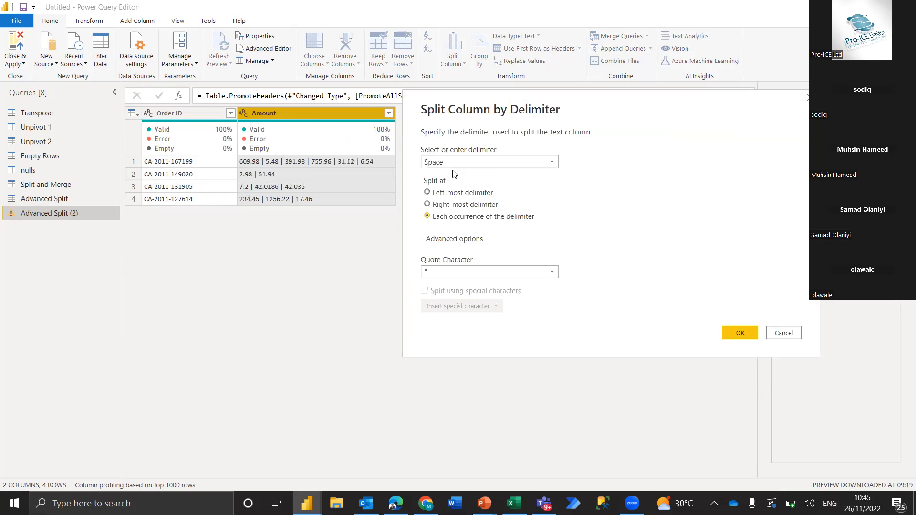
pyautogui.click(477, 162)
pyautogui.click(457, 246)
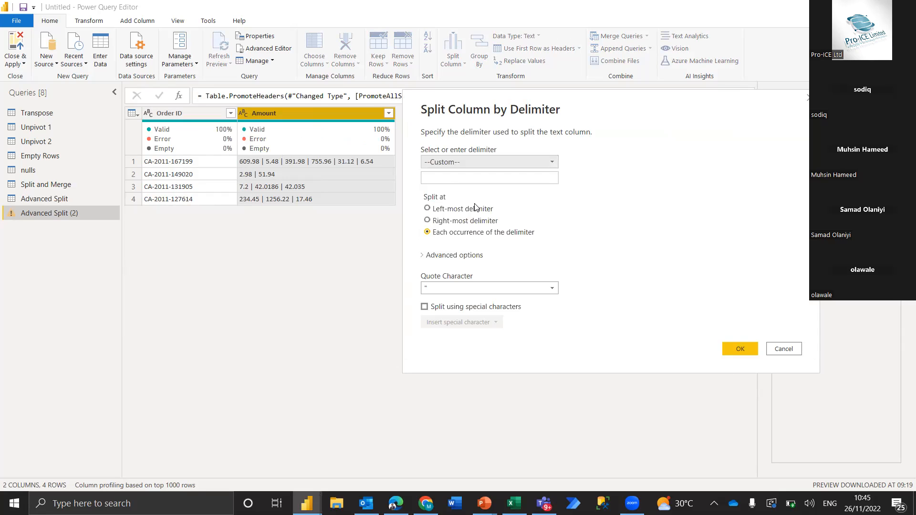
pyautogui.click(490, 180)
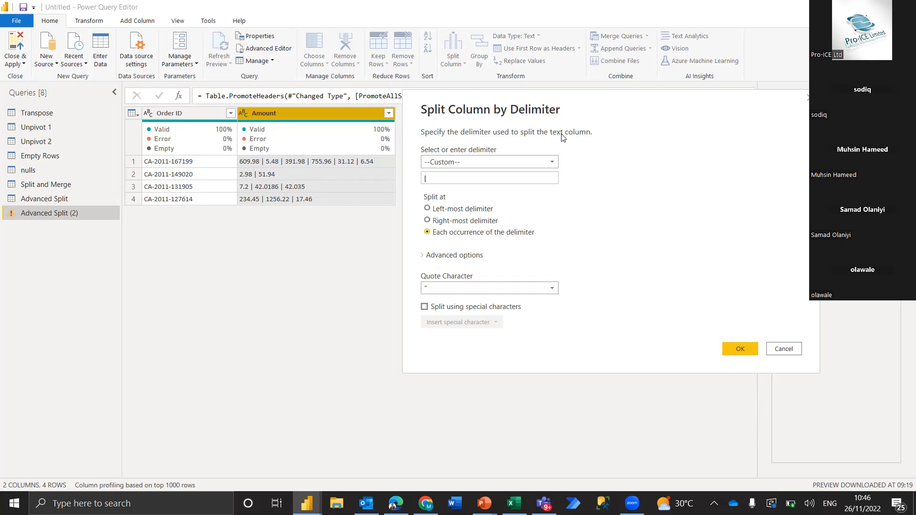
pyautogui.click(425, 257)
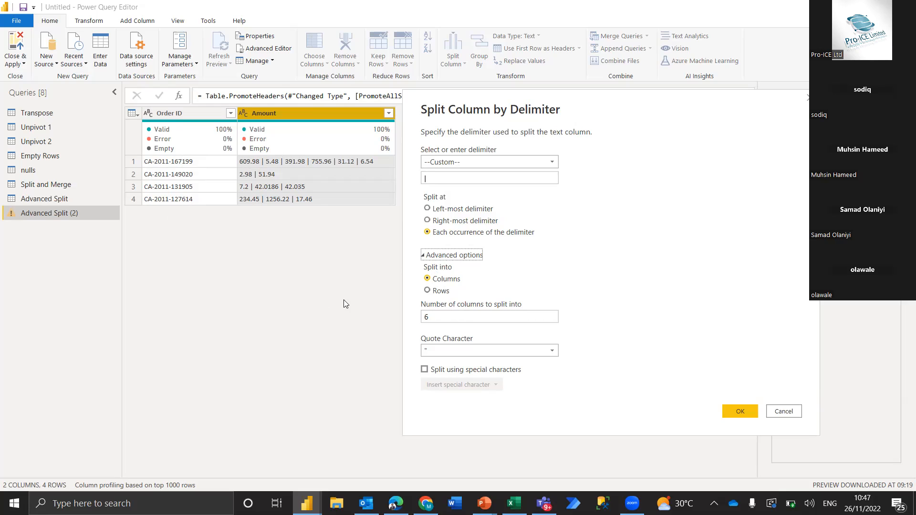
pyautogui.click(427, 290)
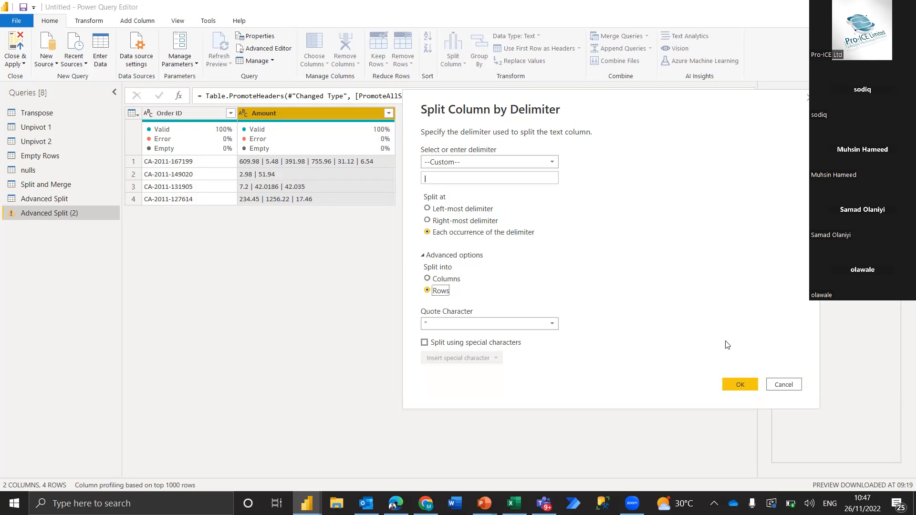
pyautogui.click(742, 389)
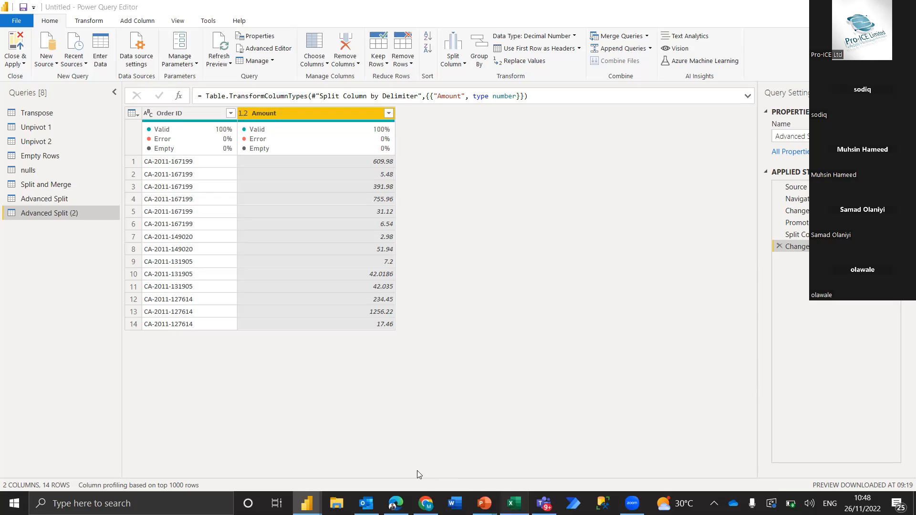
# Switch to the Excel workbook and look over the ReplaceValues and Add Columns sheets.
pyautogui.hotkey('alt', 'Tab')
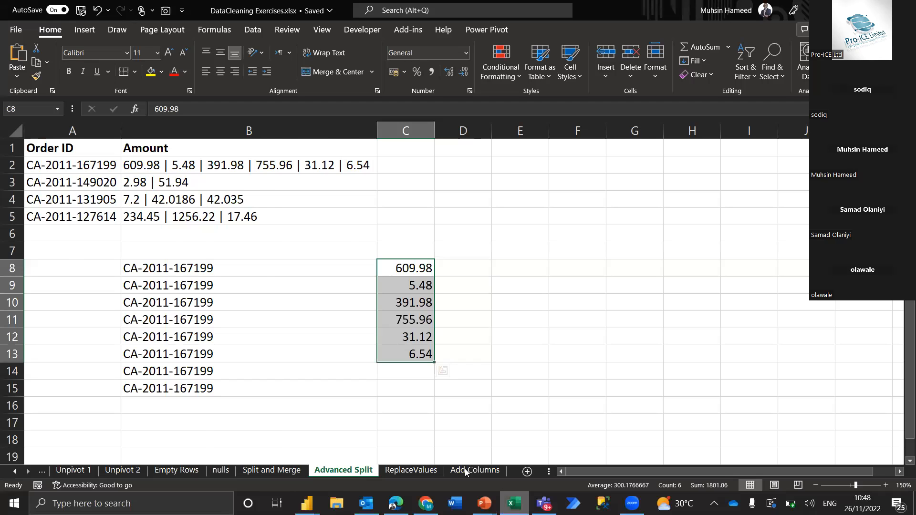
pyautogui.click(425, 471)
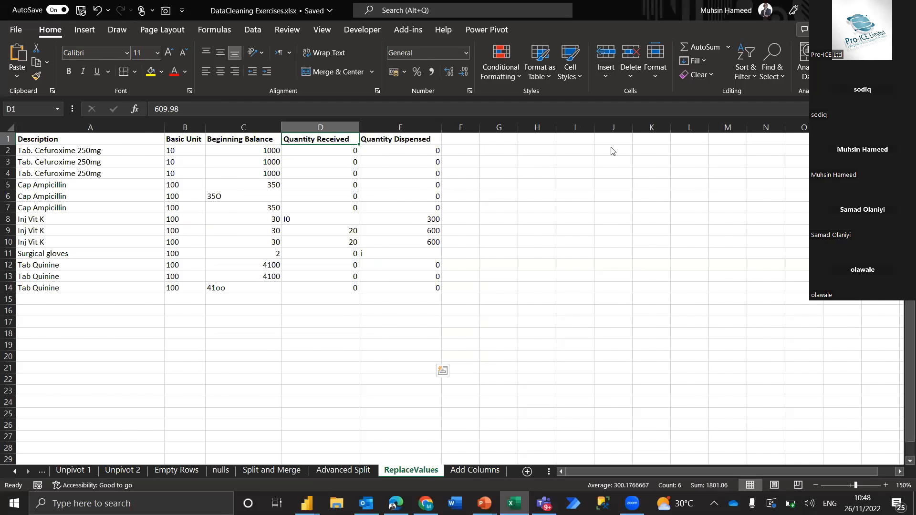
pyautogui.hotkey('ctrl', 'pagedown')
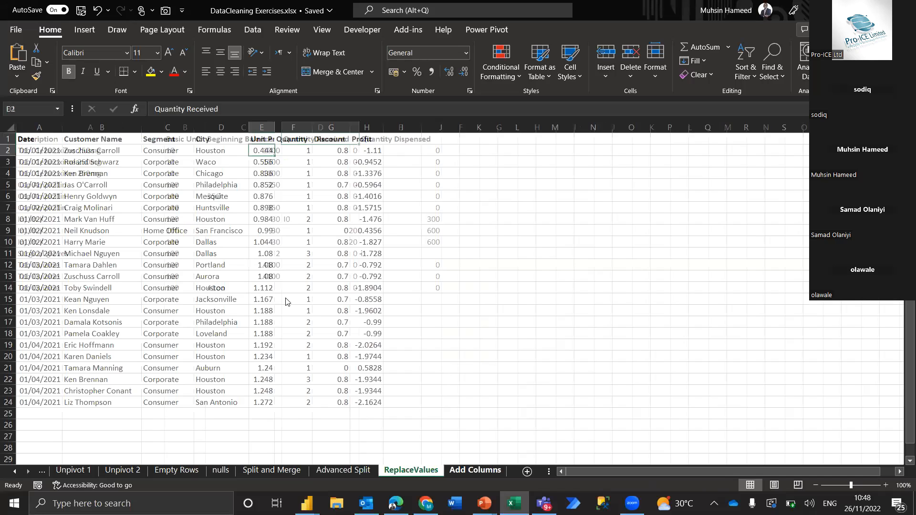
pyautogui.hotkey('ctrl', 'pagedown')
pyautogui.hotkey('ctrl', 'pageup')
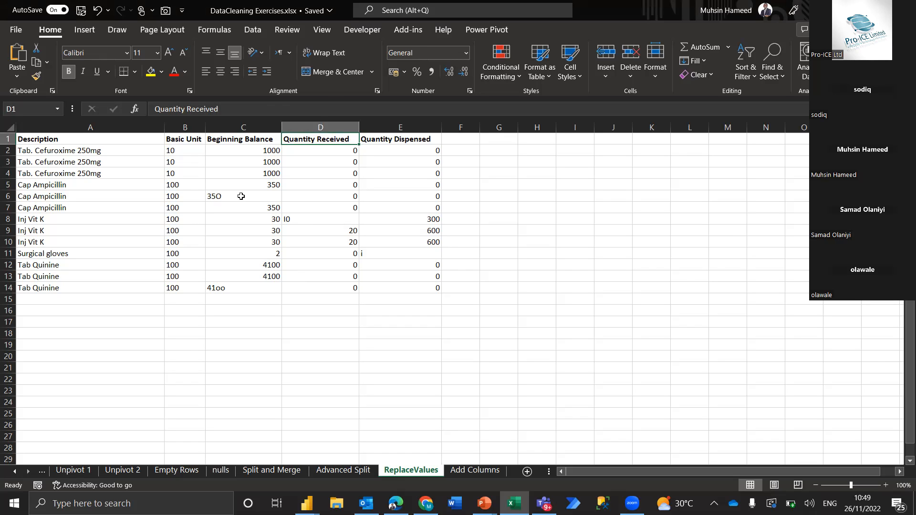
# Examine cells C6, D8 and E11 on the ReplaceValues sheet for letters used in place of digits, and switch back to Power BI.
pyautogui.click(241, 196)
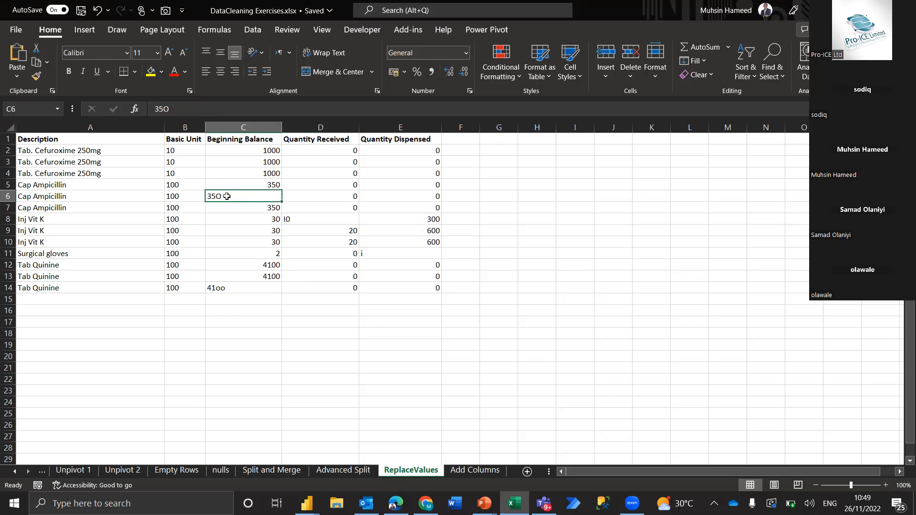
pyautogui.click(306, 221)
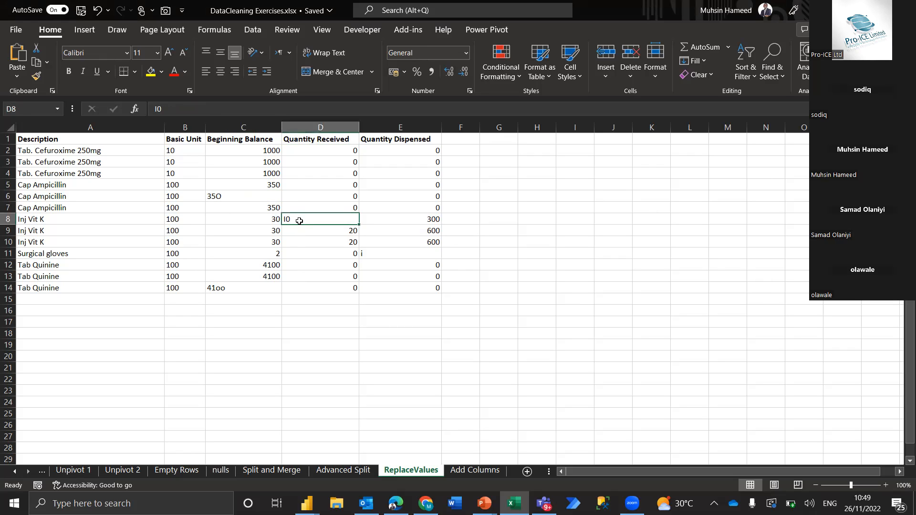
pyautogui.click(374, 253)
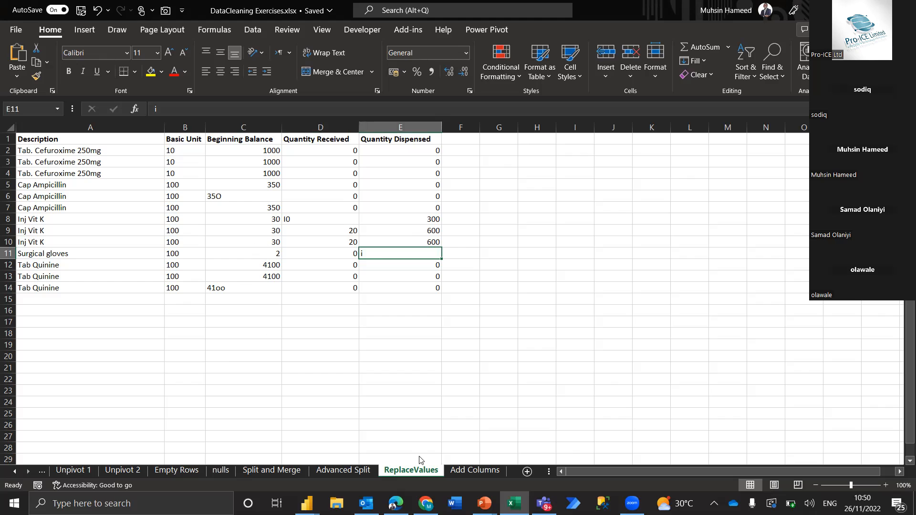
pyautogui.click(306, 499)
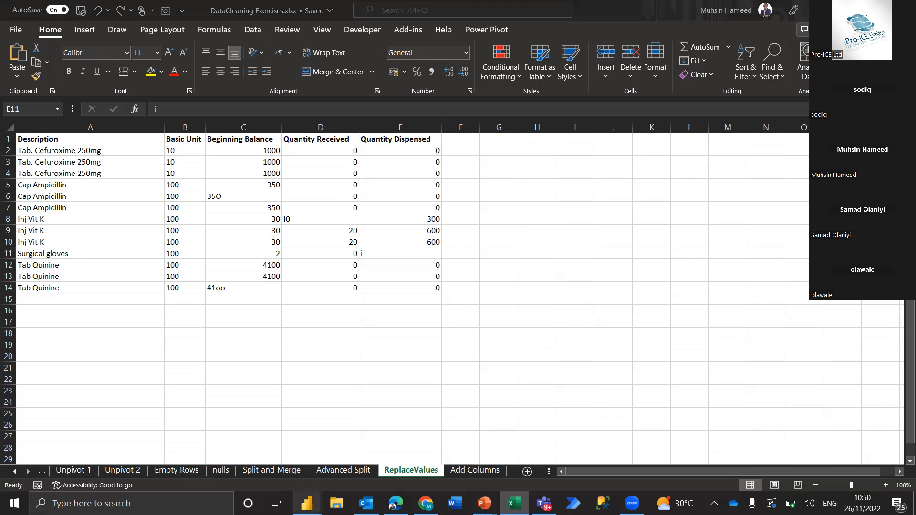